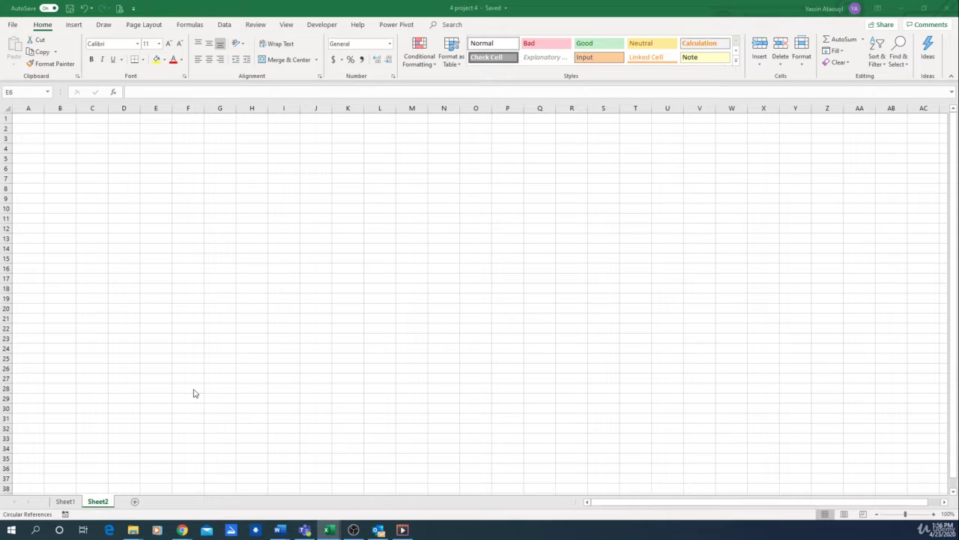
Step: Paste the NUMÉRO block from Sheet1 into Sheet2 starting at cell B6
click(66, 502)
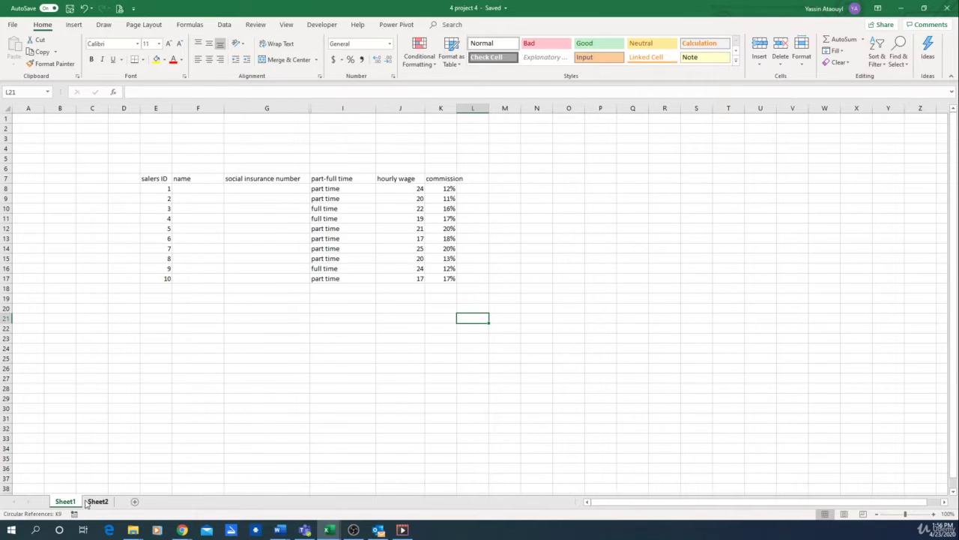
click(96, 501)
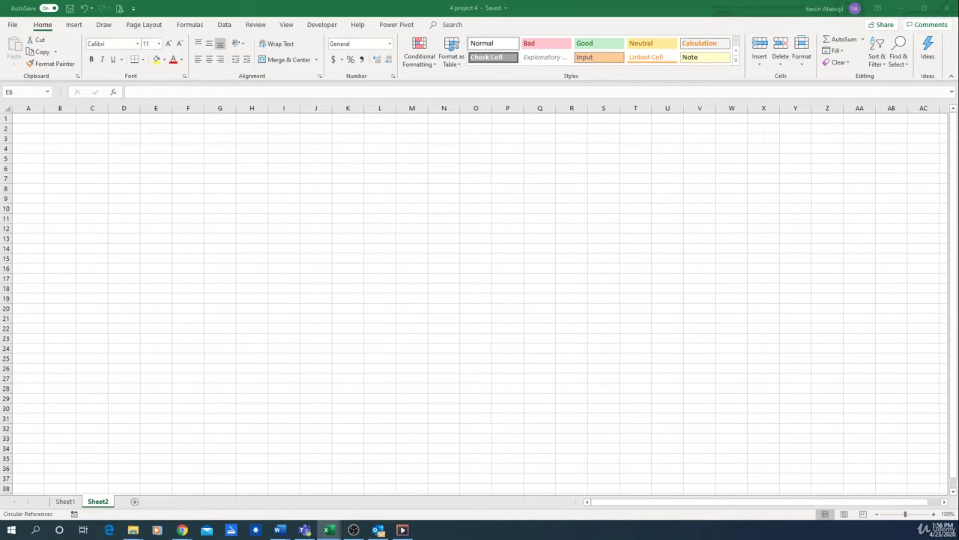
key(ctrl+c)
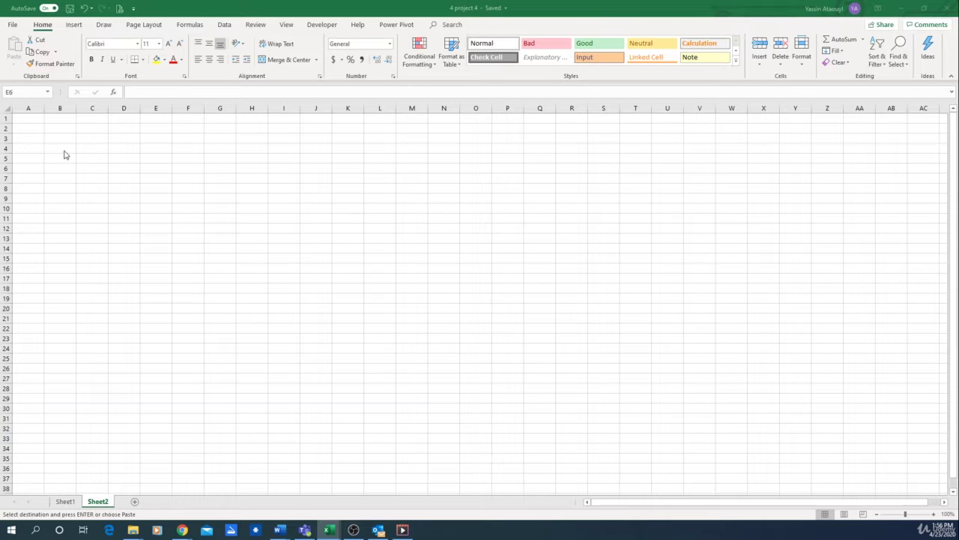
click(71, 168)
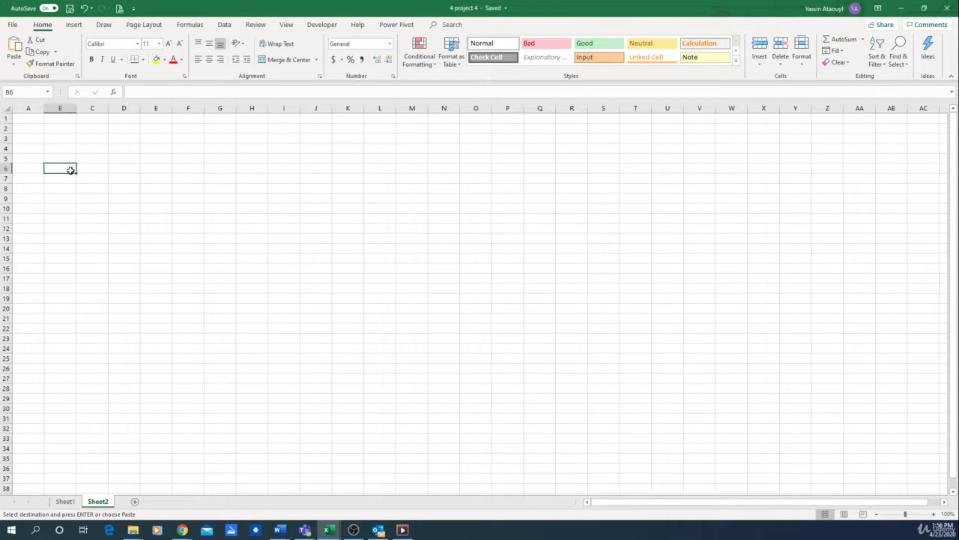
key(ctrl+v)
click(113, 259)
click(67, 170)
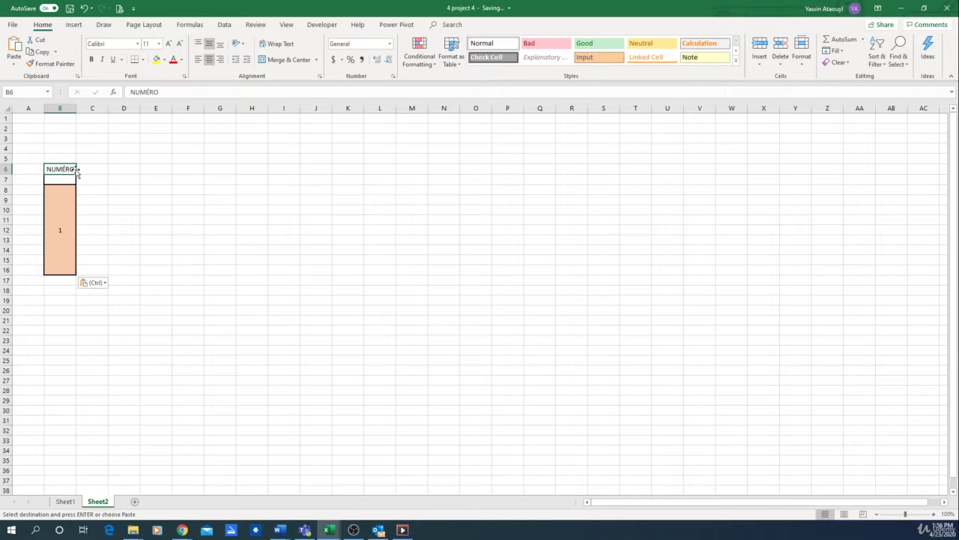
click(73, 179)
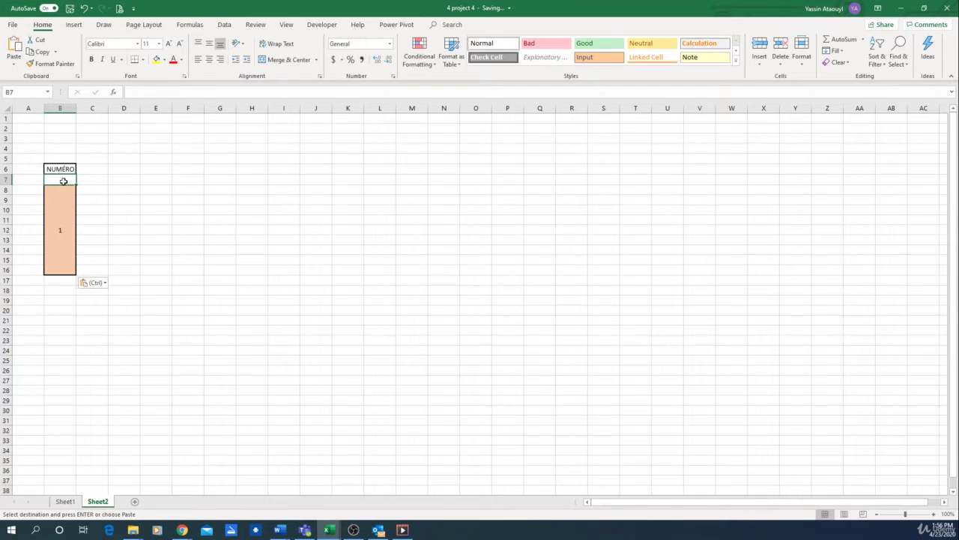
click(67, 252)
Step: Copy the merged numbered block and re-enter 1 in merged cell B8
scroll(142, 195, down, 1)
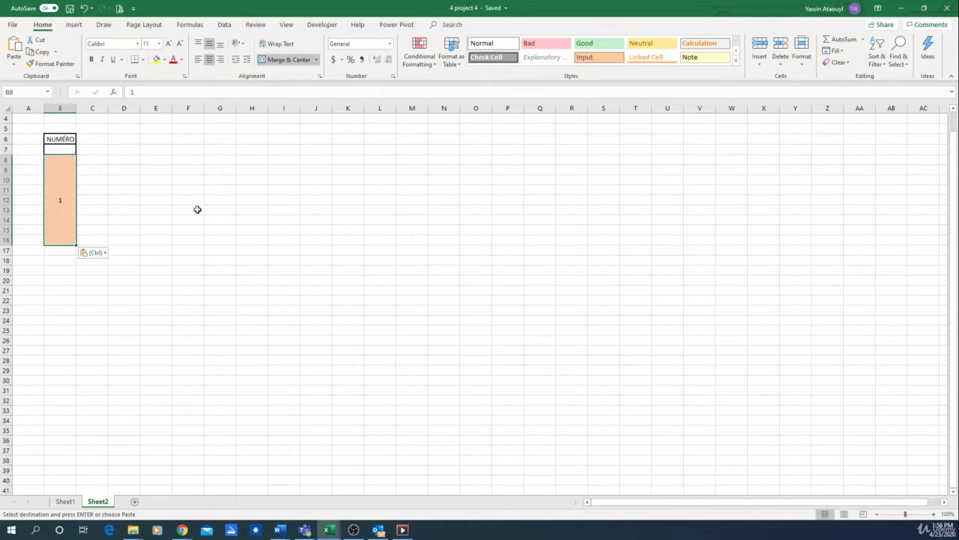
key(ctrl+c)
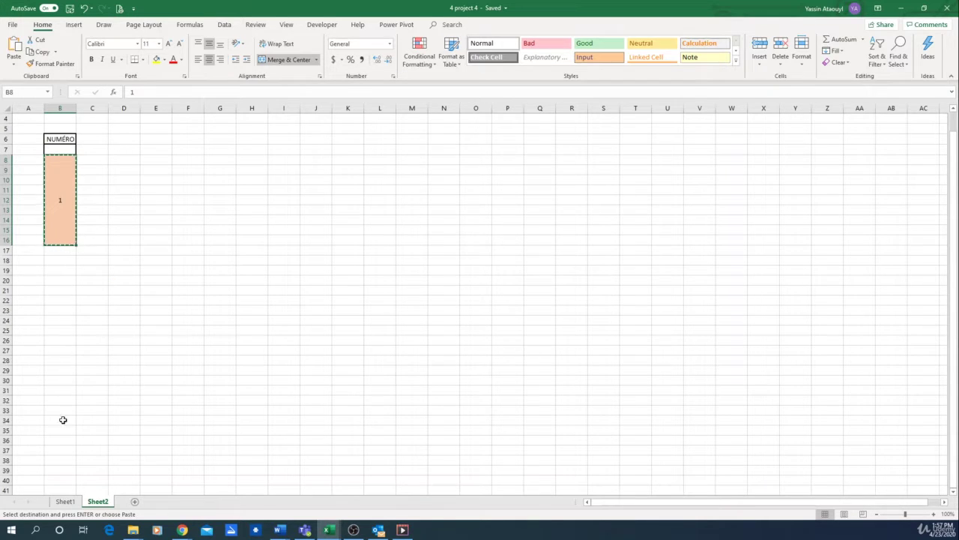
double_click(64, 217)
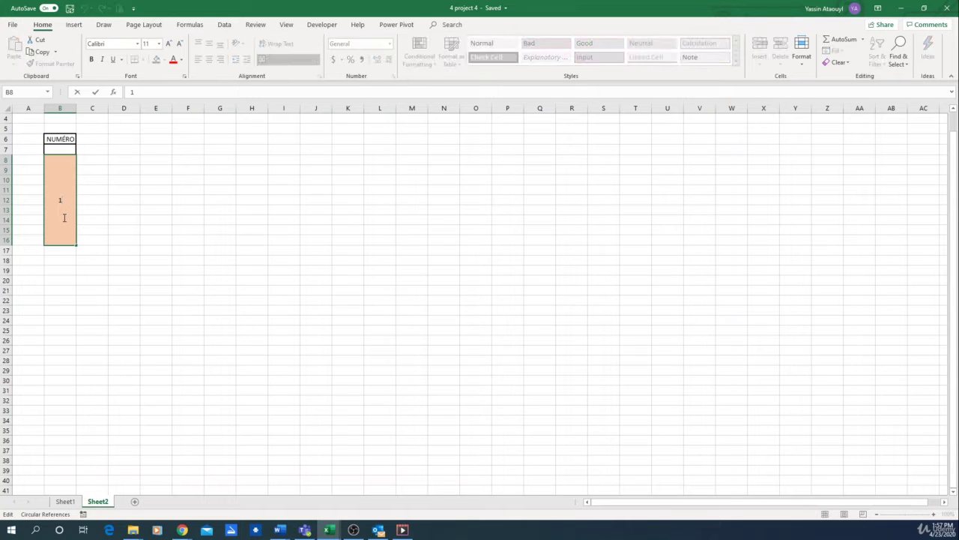
key(Return)
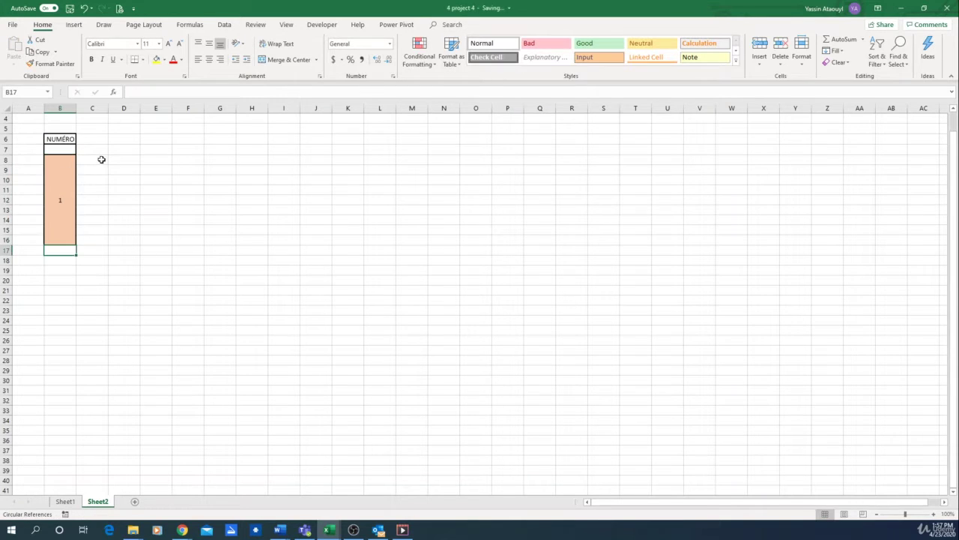
Step: Merge C6:C16 with a thick outside border and narrow column C to 4.29
drag(92, 142, 92, 240)
click(281, 59)
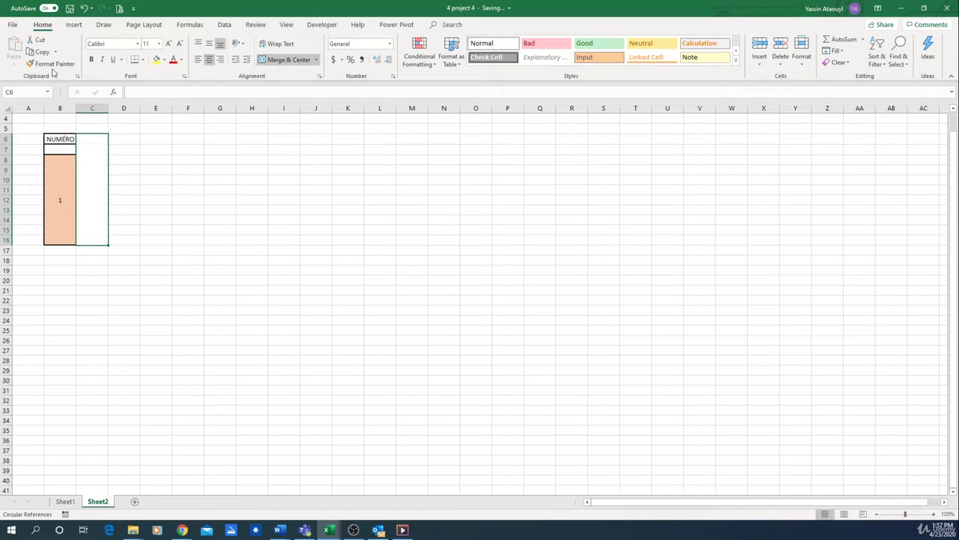
click(142, 60)
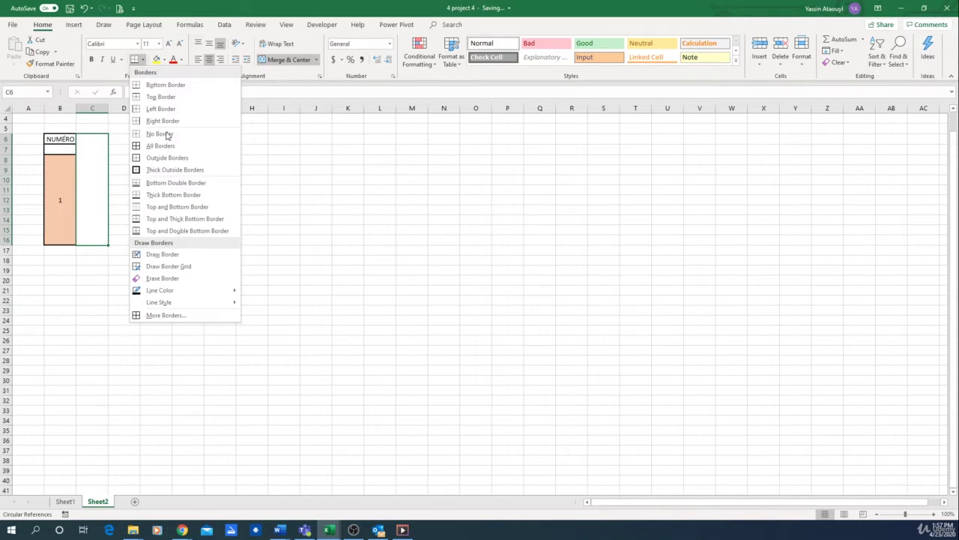
click(165, 174)
scroll(78, 208, up, 1)
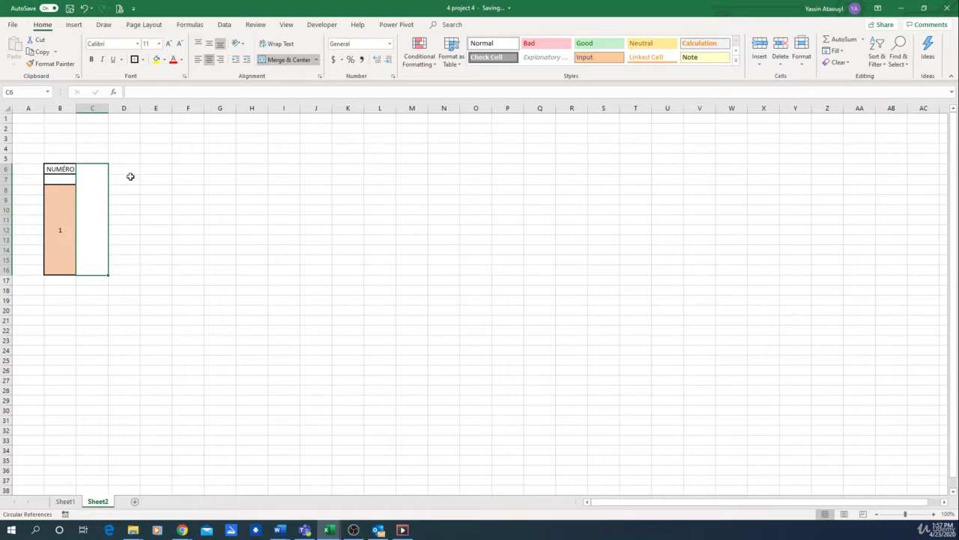
click(71, 225)
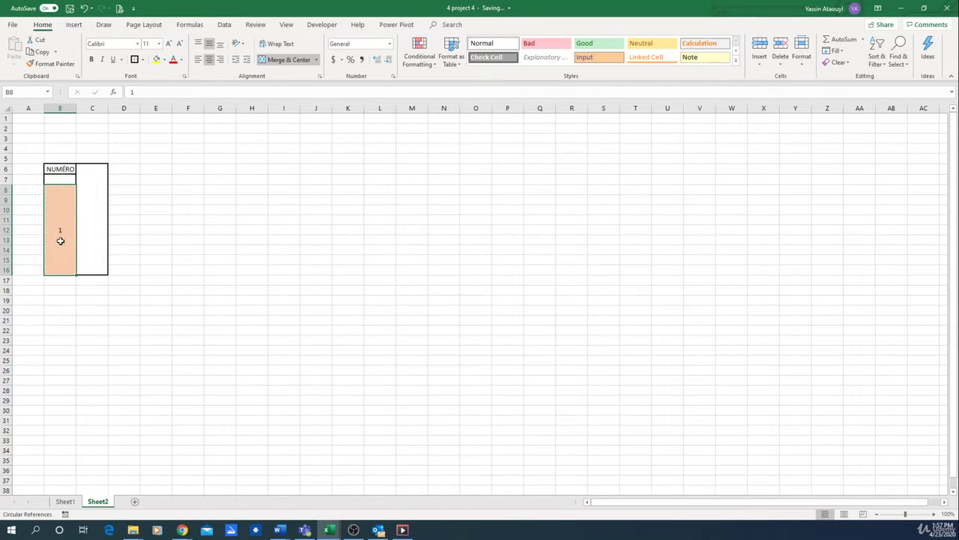
drag(108, 108, 95, 114)
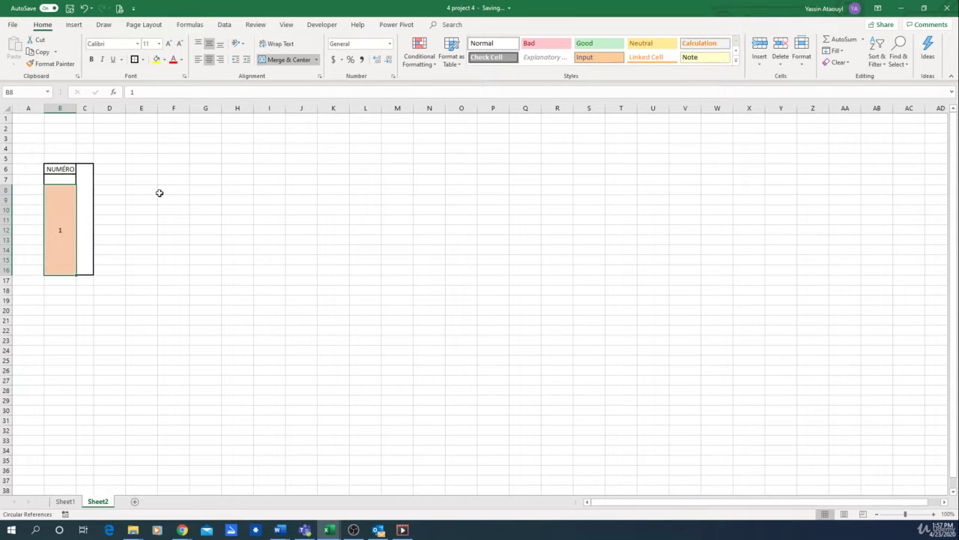
Step: Merge and centre B5:B6, D5:D6 and E5:E6, and border the D5:E6 headers
click(113, 171)
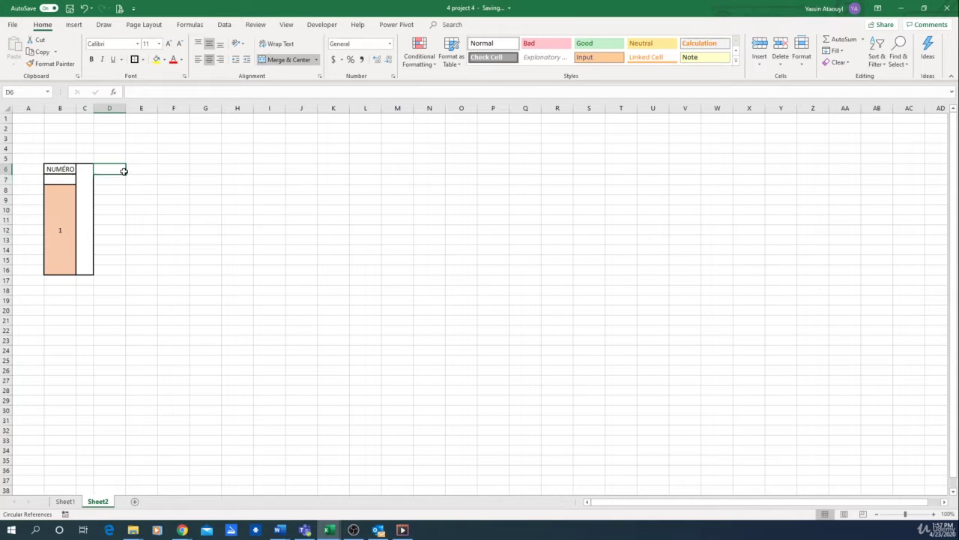
drag(60, 169, 60, 158)
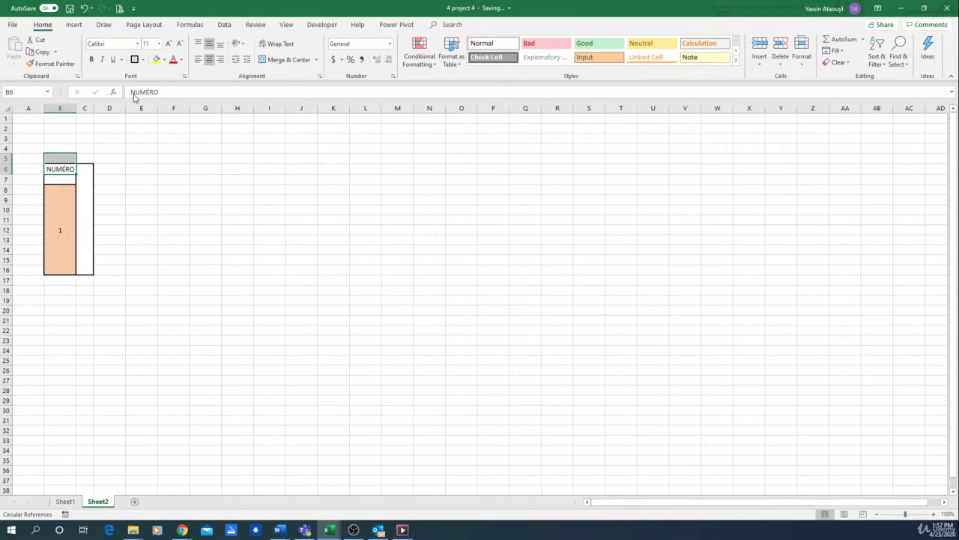
click(275, 60)
click(275, 60)
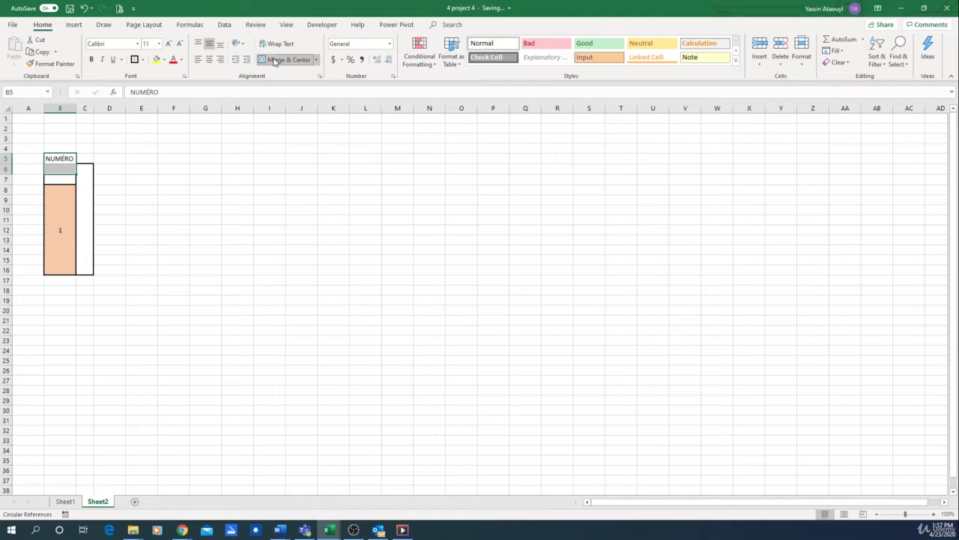
click(79, 252)
drag(115, 166, 145, 165)
click(285, 62)
click(281, 63)
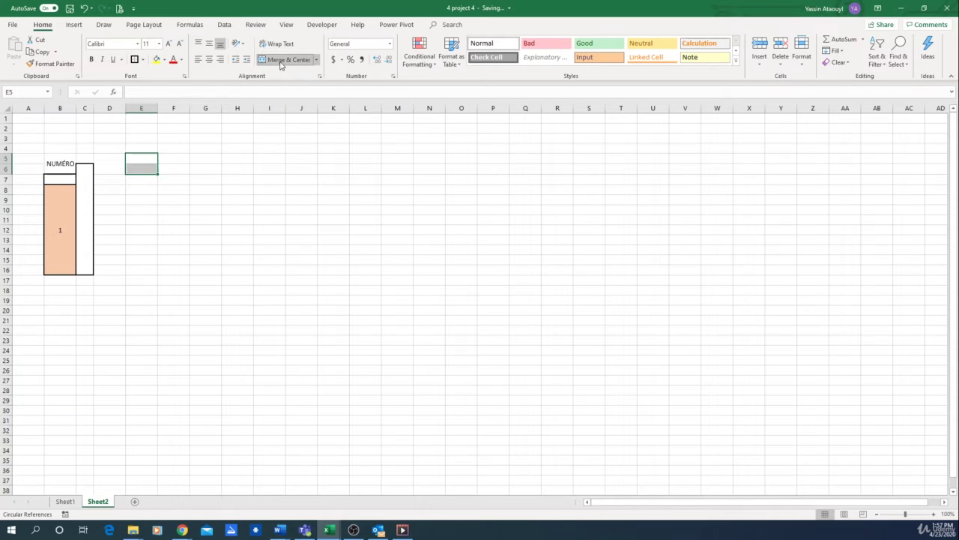
key(shift+Left)
click(134, 60)
key(Left)
key(Left)
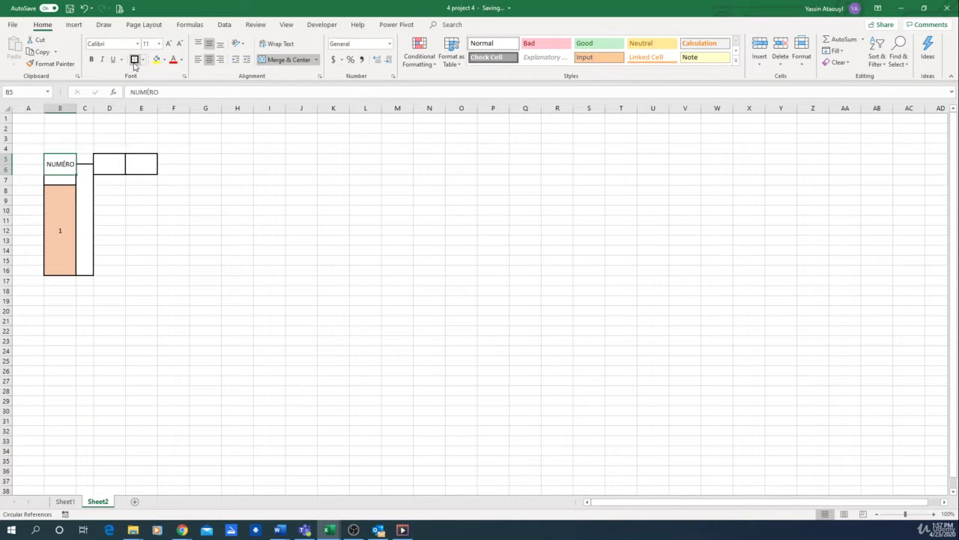
drag(85, 160, 86, 177)
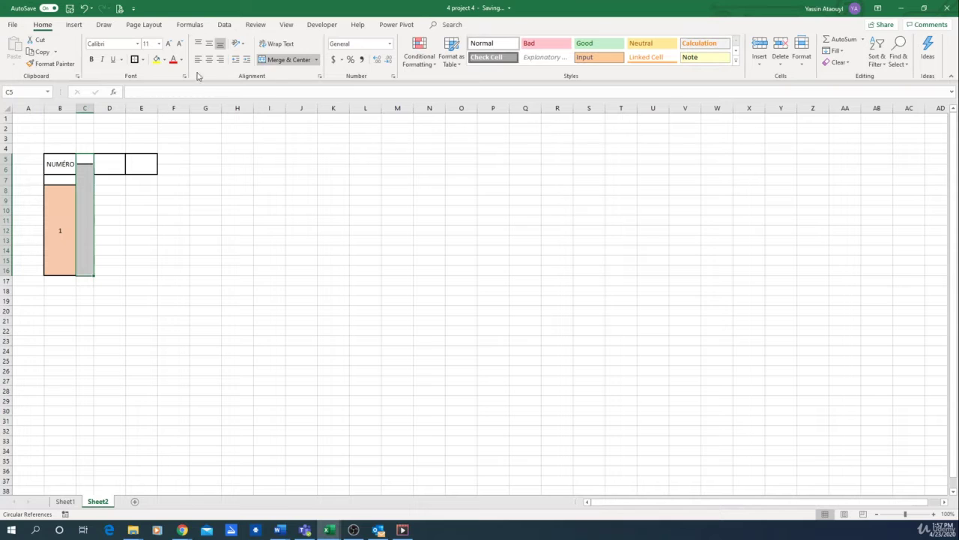
Step: Merge and outline C5:C16, then enter headers 'name' in D5 and 'pay' in E5
click(281, 59)
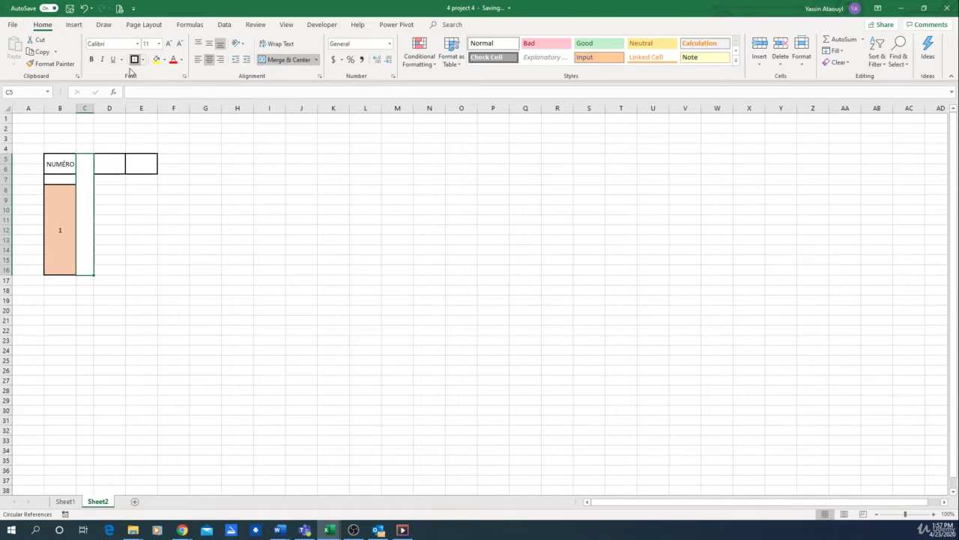
click(134, 60)
click(111, 169)
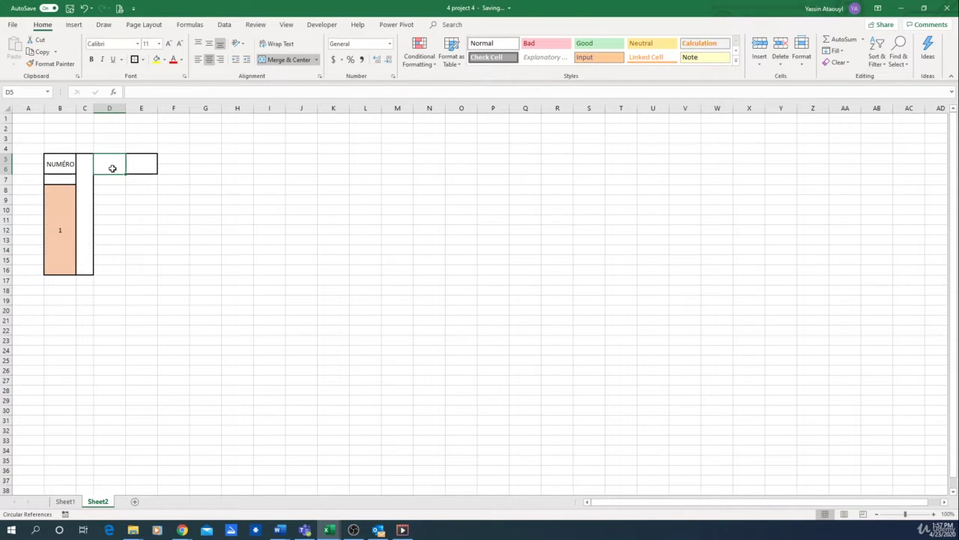
text(name)
key(Tab)
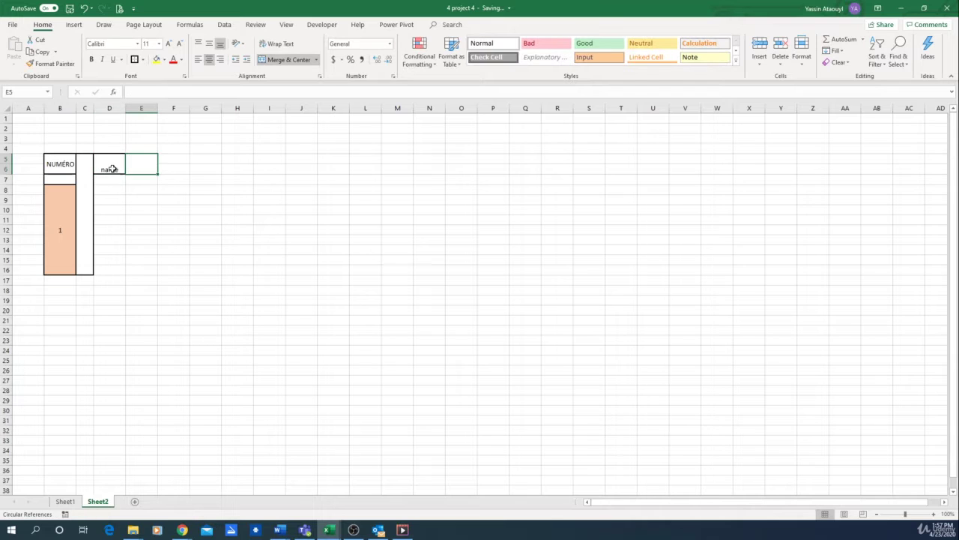
text(p)
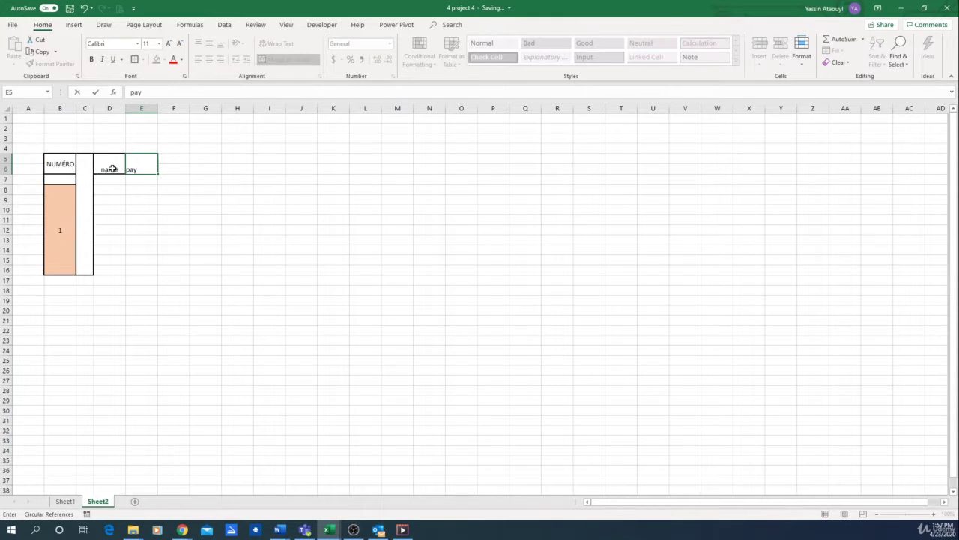
text(ay)
key(Return)
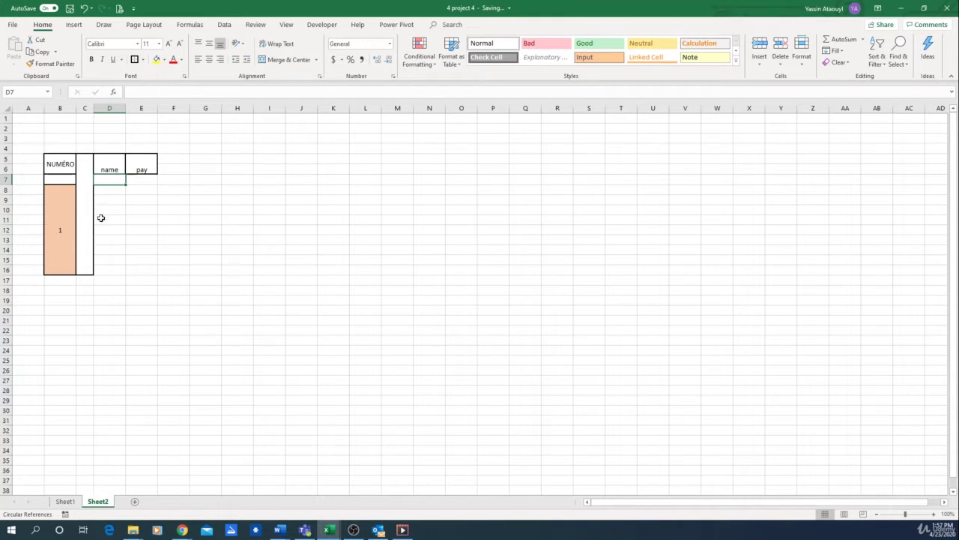
Step: Merge D8:D15 and E8:E16 into tall blocks under the name and pay headers
drag(106, 189, 107, 263)
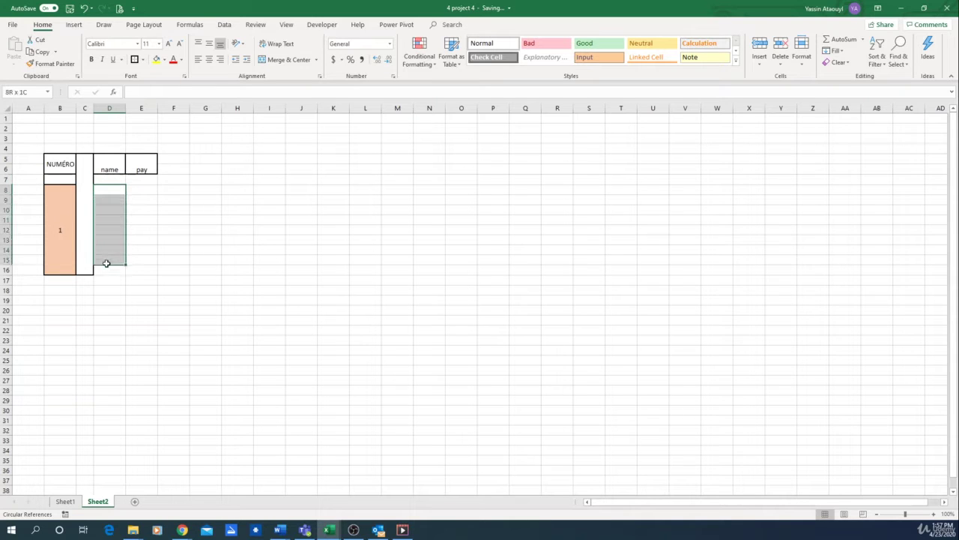
click(283, 59)
drag(142, 189, 142, 272)
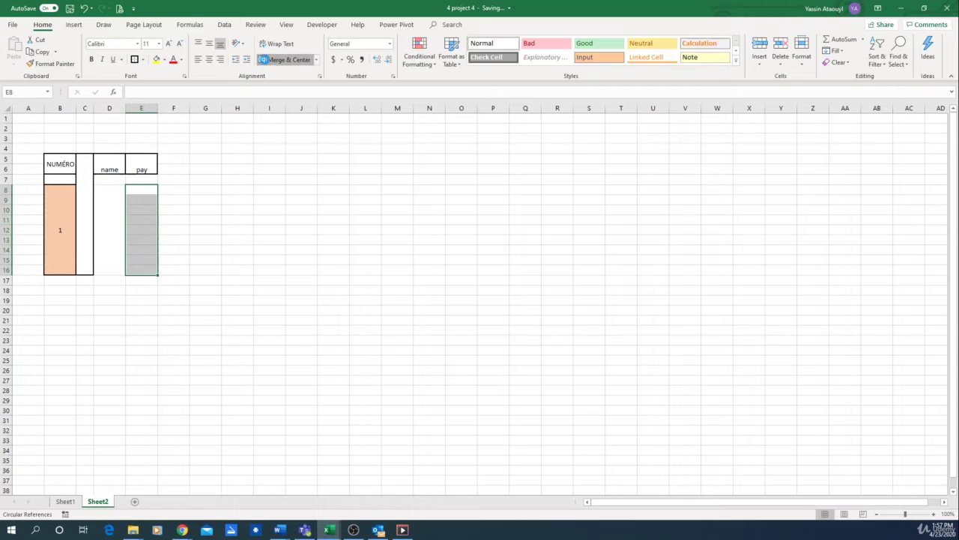
click(263, 60)
click(114, 181)
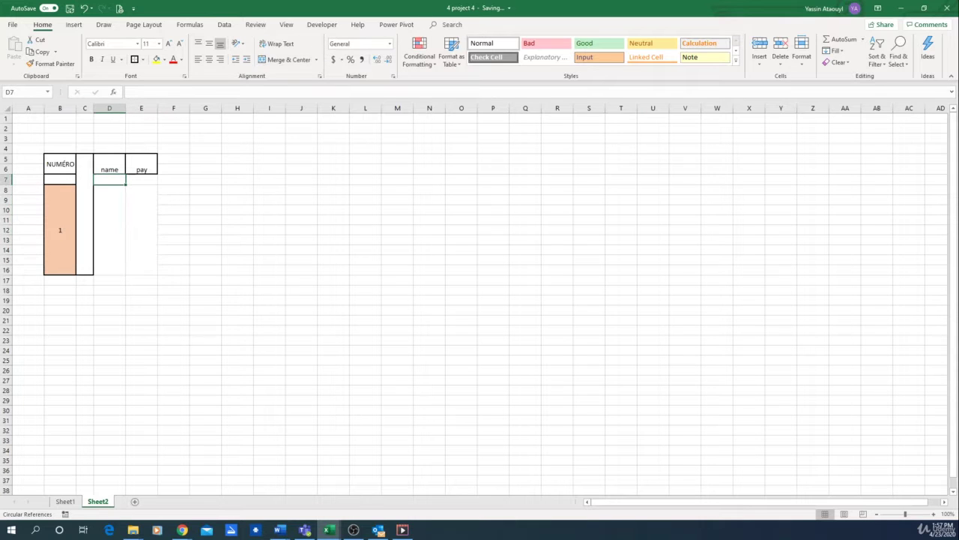
Step: On Sheet1, enter n1 and n2 in F8:F9 and fill the names down to n10 in F17
click(66, 502)
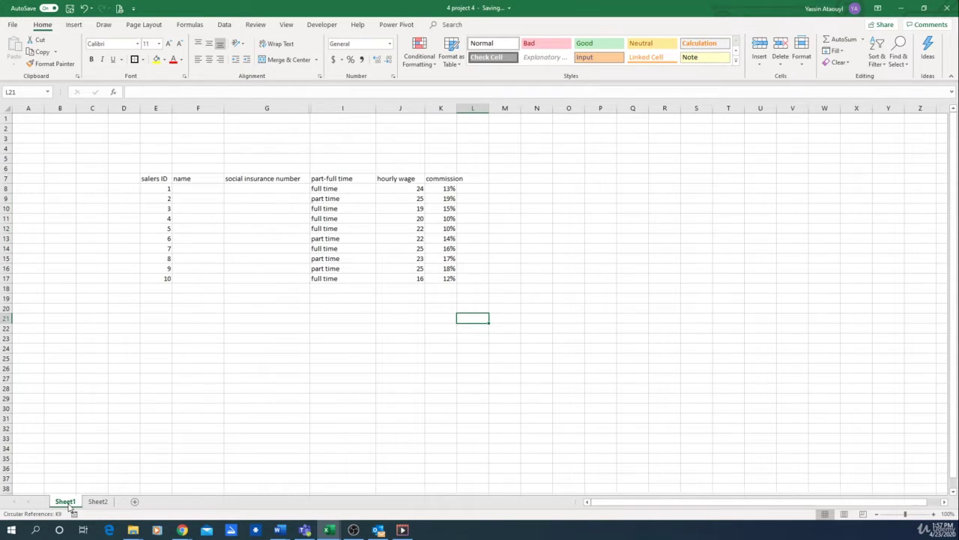
click(201, 185)
text(n1)
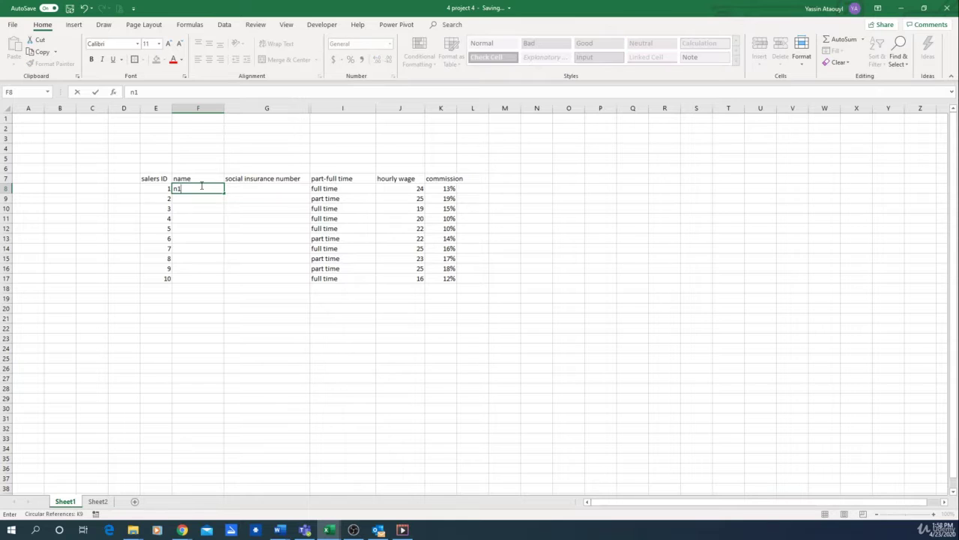
key(Return)
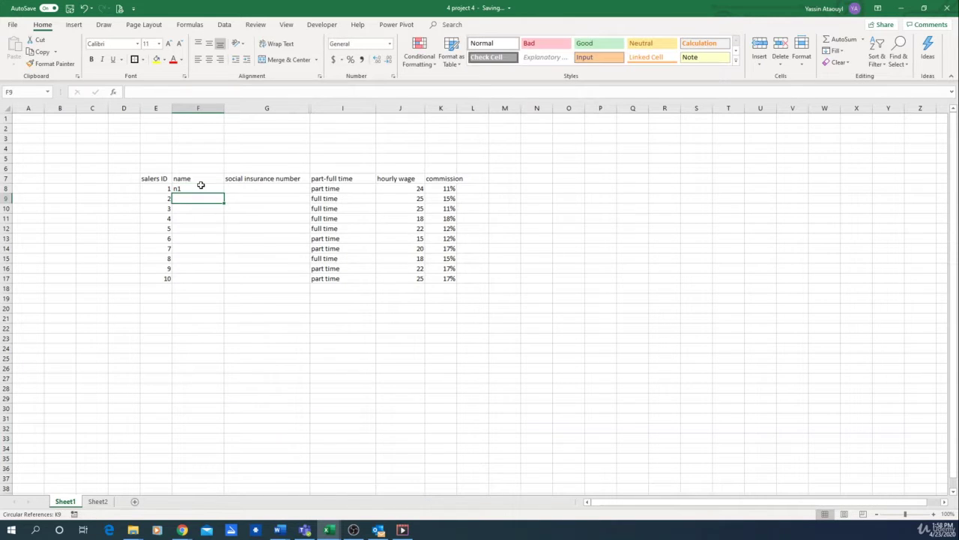
text(n2)
key(Return)
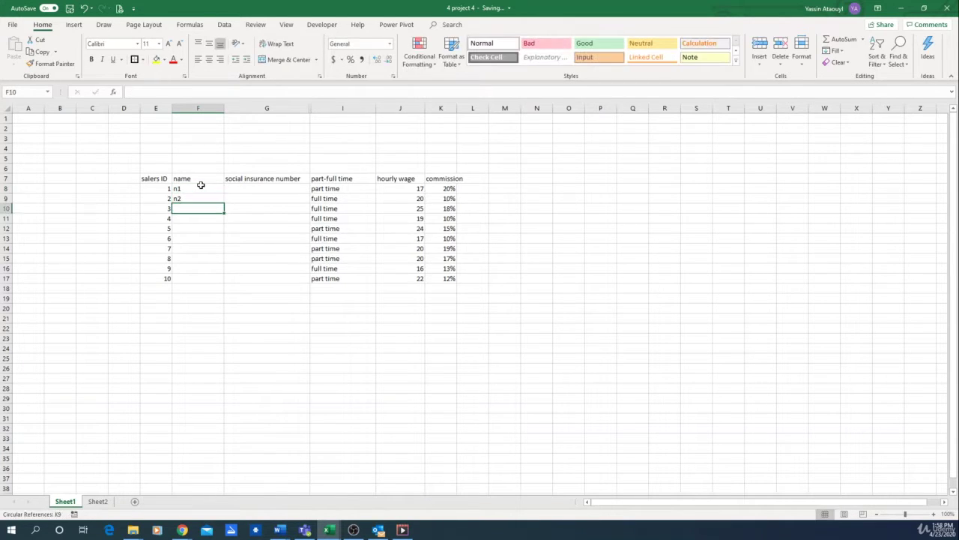
click(207, 198)
drag(224, 203, 218, 282)
click(208, 328)
click(252, 191)
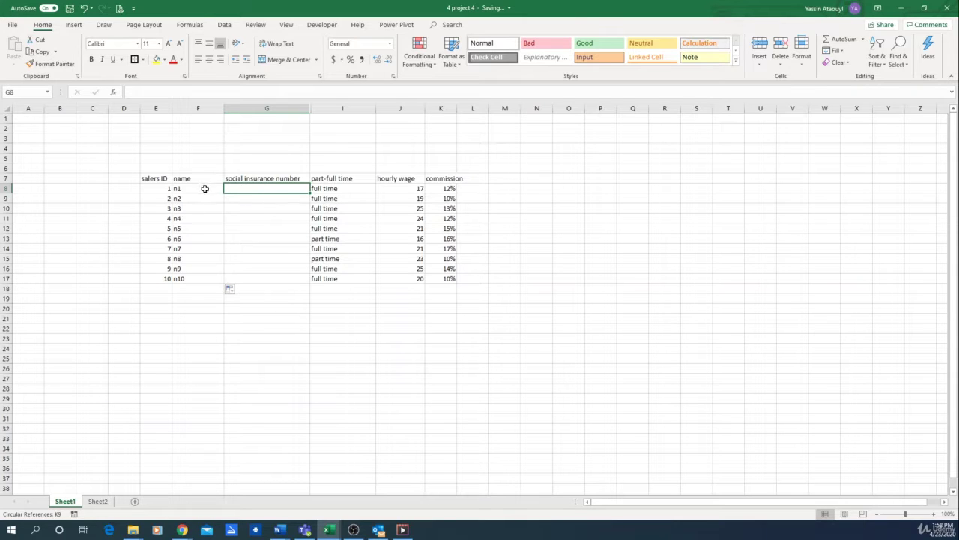
click(98, 501)
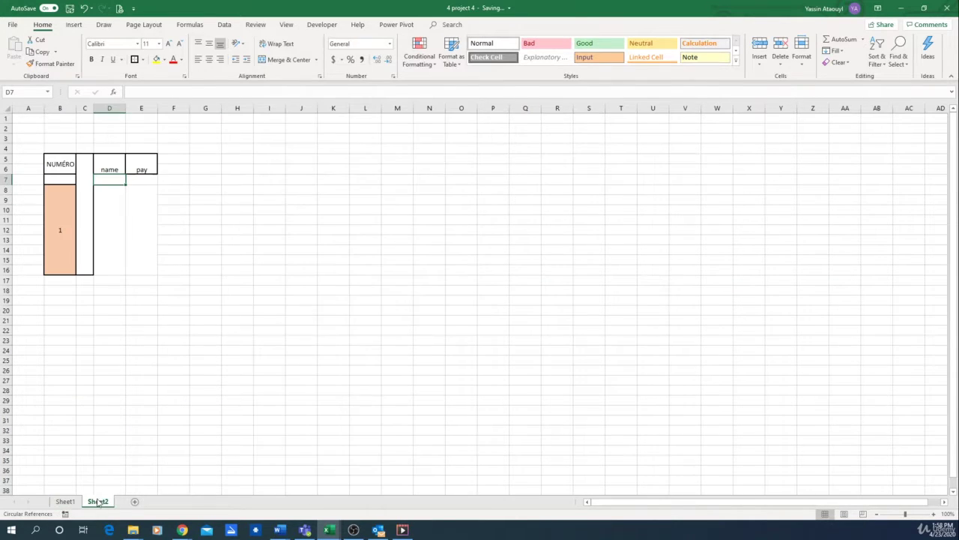
Step: Enter =VLOOKUP(B8,Sheet1!E8:F17,2) in block 1's merged name cell D8
click(108, 223)
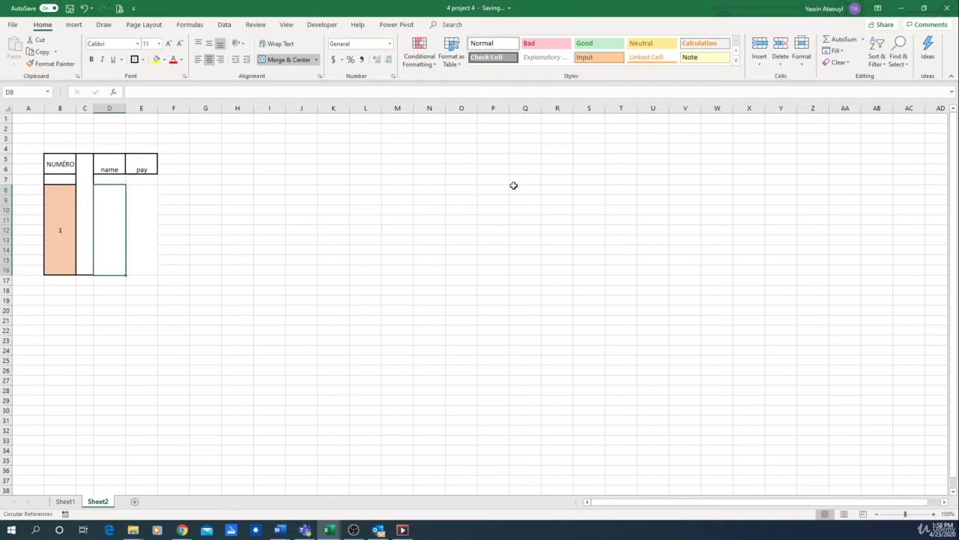
text(=)
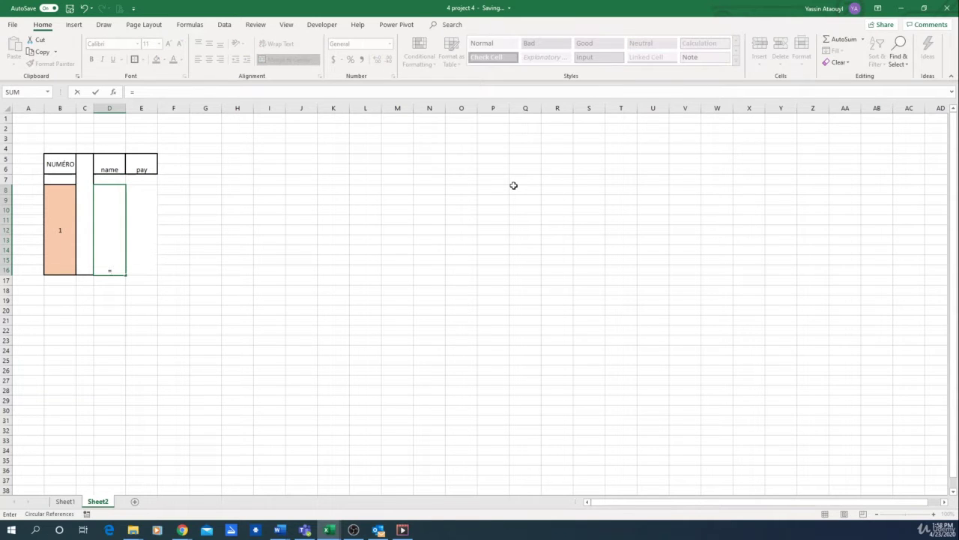
text(vloo)
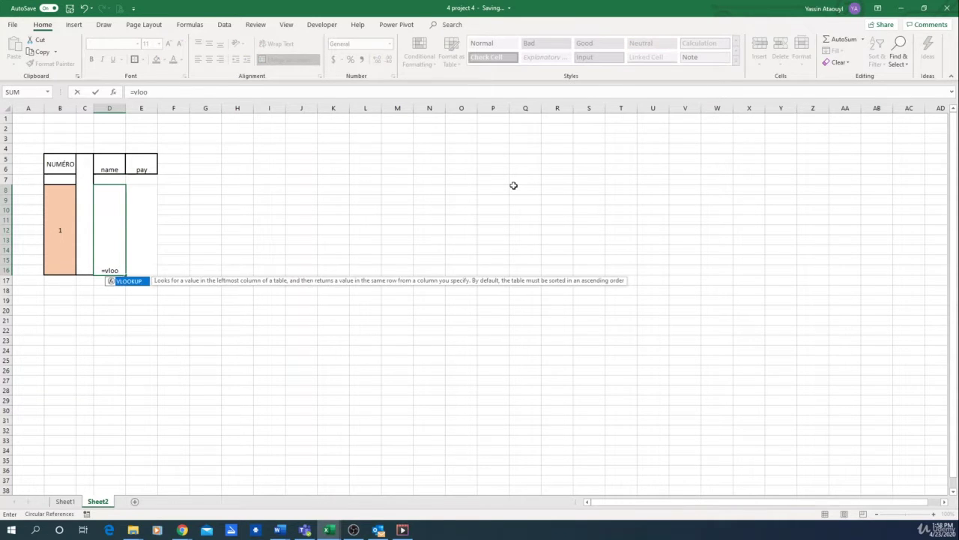
double_click(143, 282)
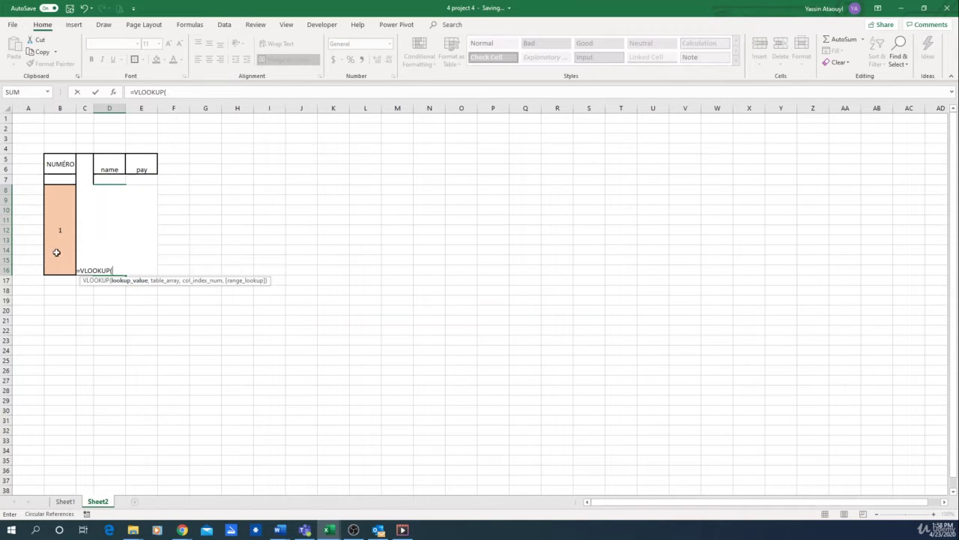
click(56, 252)
text(,)
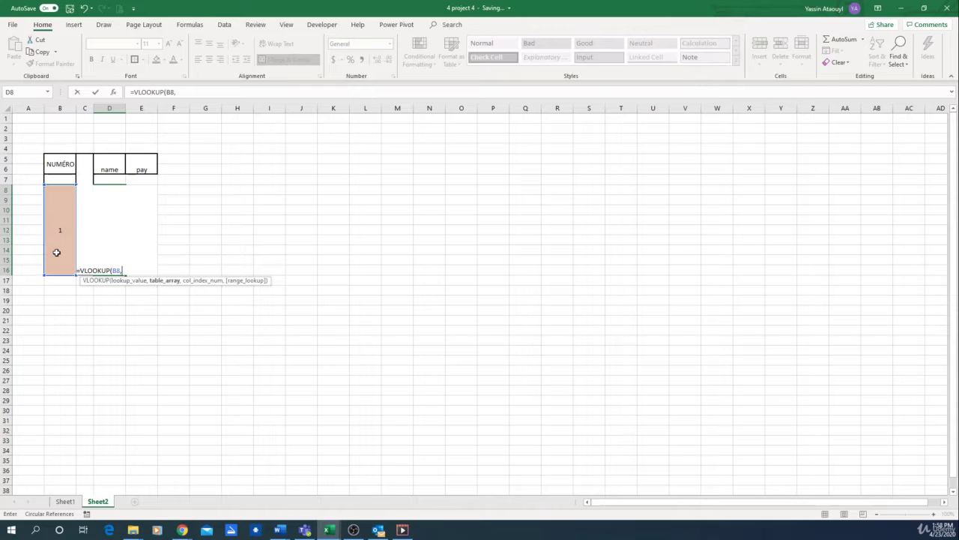
click(65, 502)
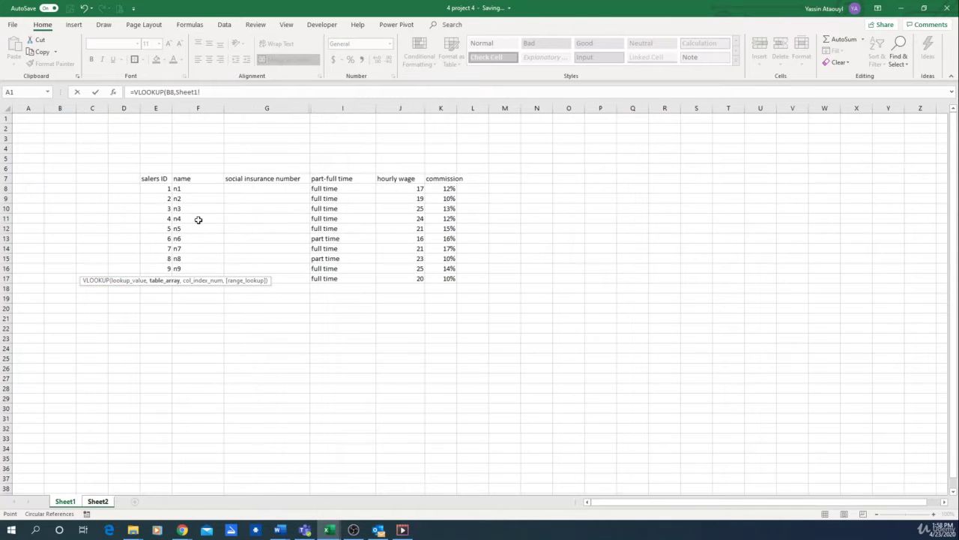
mouse_move(159, 189)
mouse_down()
mouse_move(170, 265)
mouse_move(183, 273)
mouse_up()
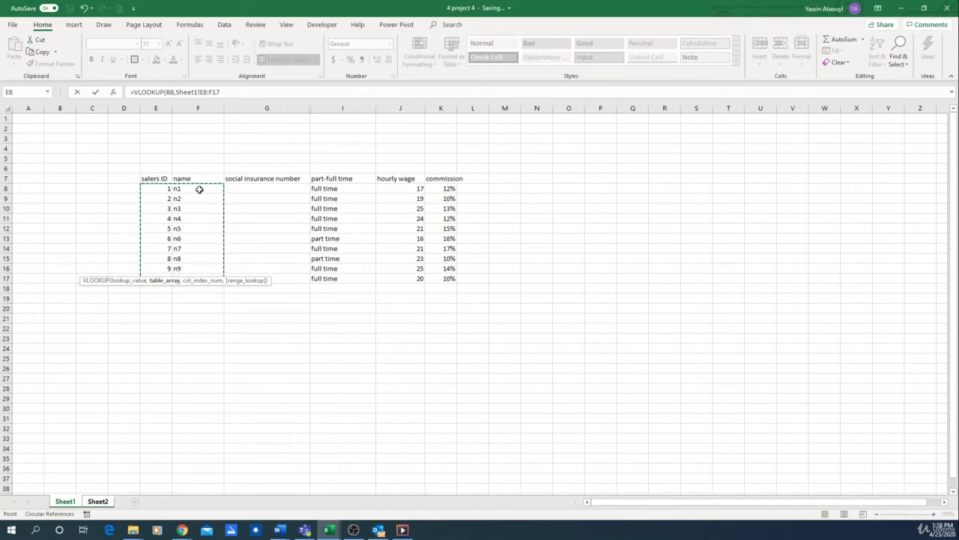
text(2)
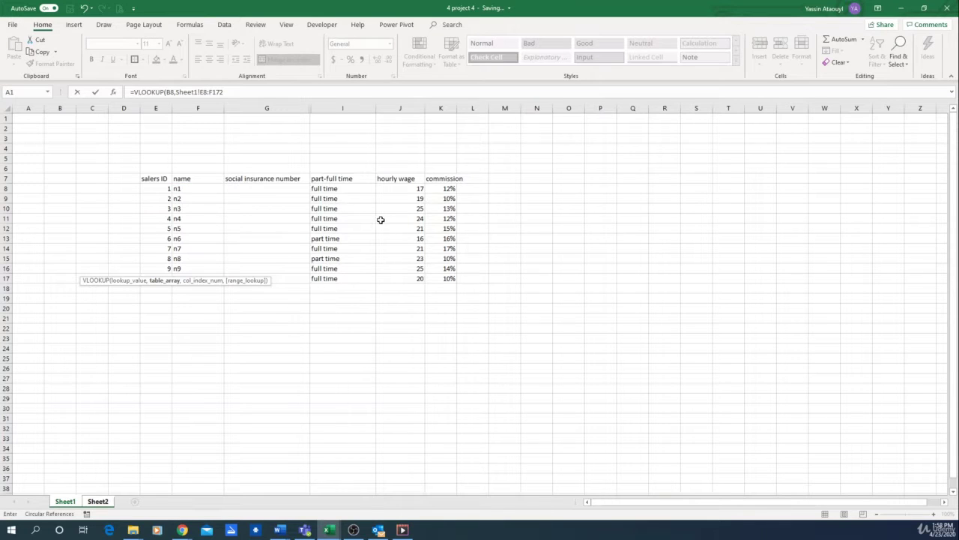
click(237, 91)
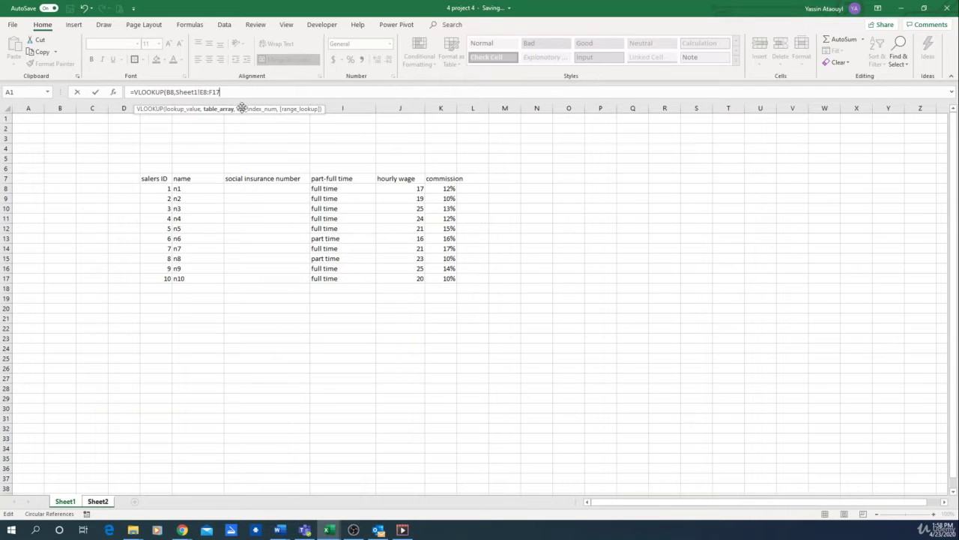
text(,2)
key(Return)
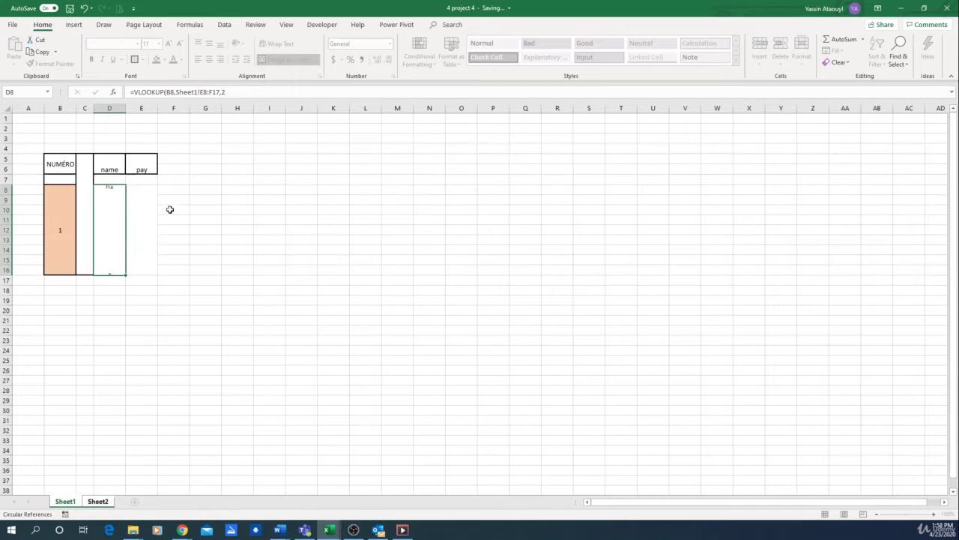
Step: Centre the n1 result vertically and review the B8 reference in its formula
click(121, 242)
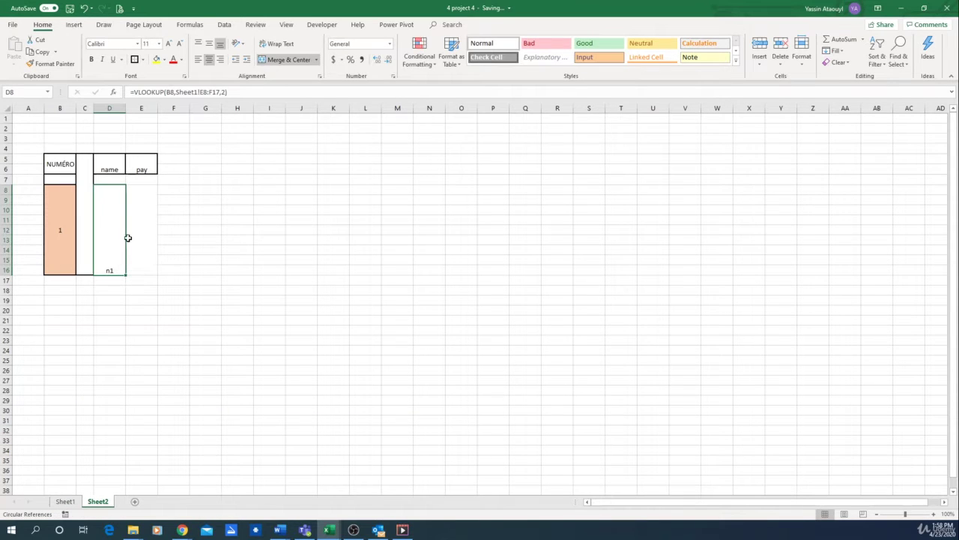
click(209, 43)
click(154, 92)
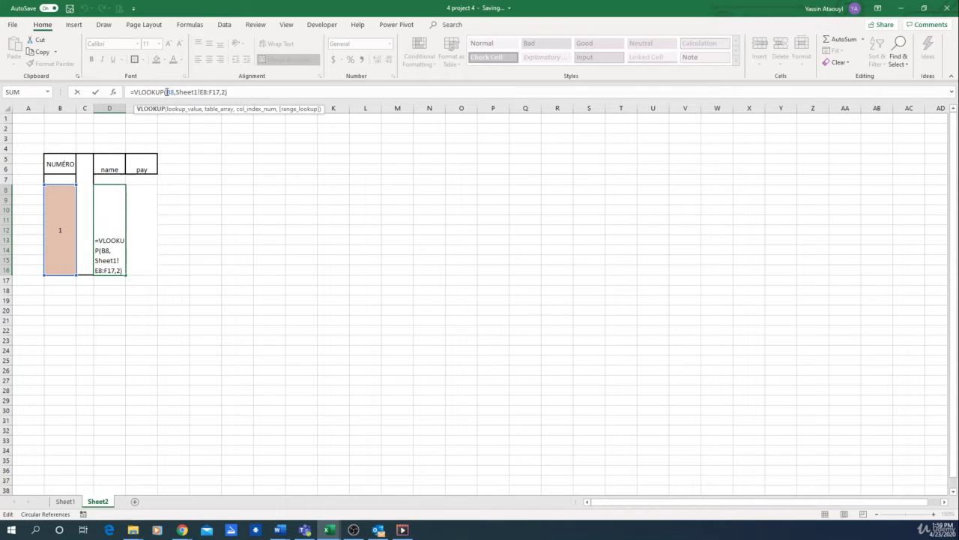
double_click(167, 92)
click(65, 501)
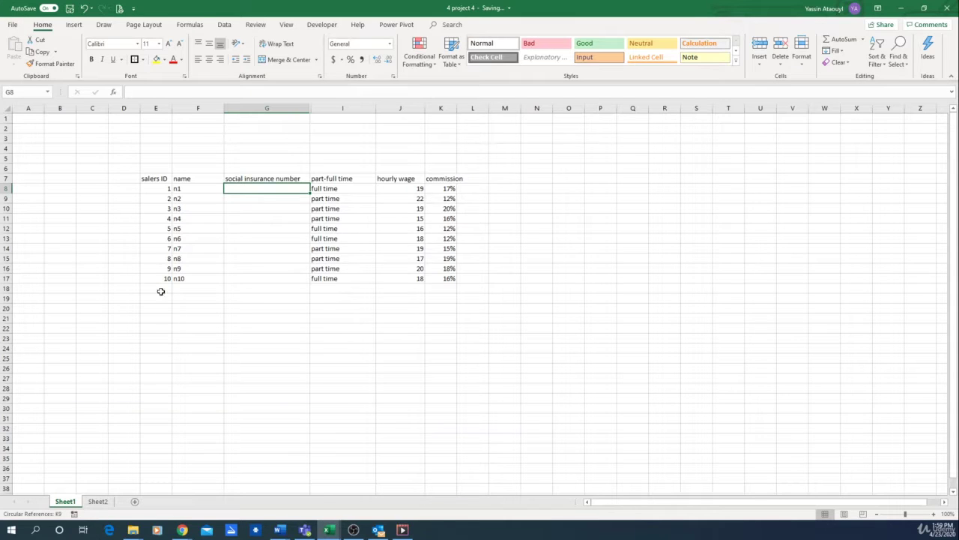
Step: Set the NUMÉRO in merged B8 on Sheet2 to 2 so the name shows n2
drag(152, 189, 196, 277)
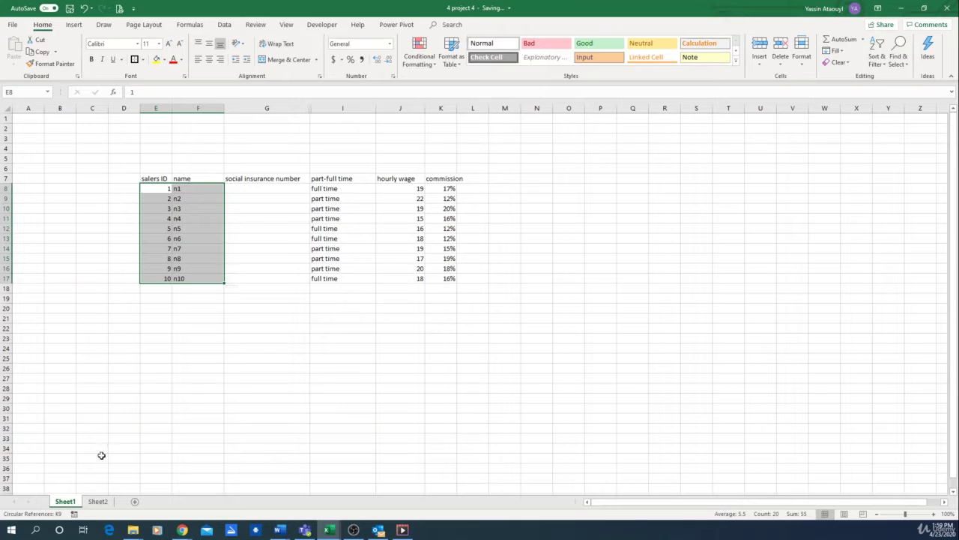
click(98, 501)
click(60, 265)
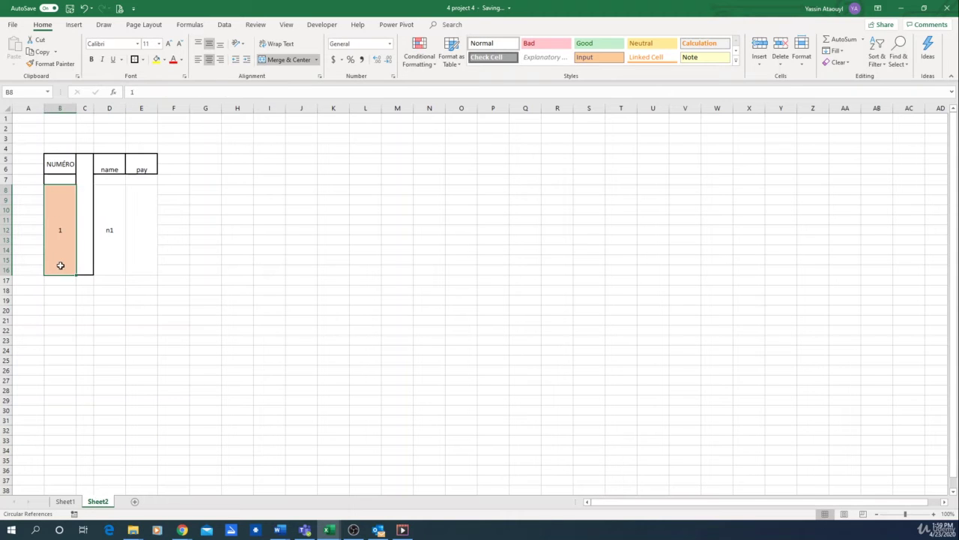
text(2)
key(Return)
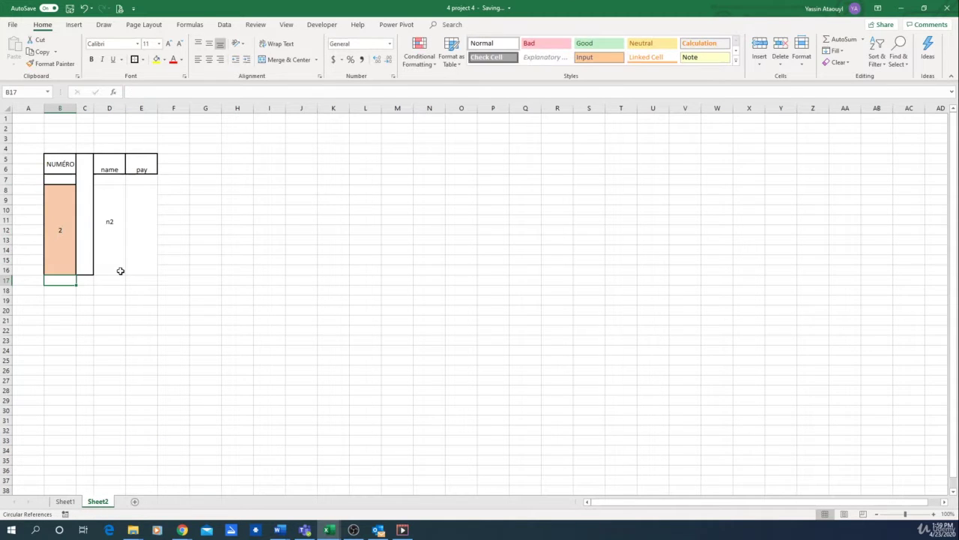
click(156, 233)
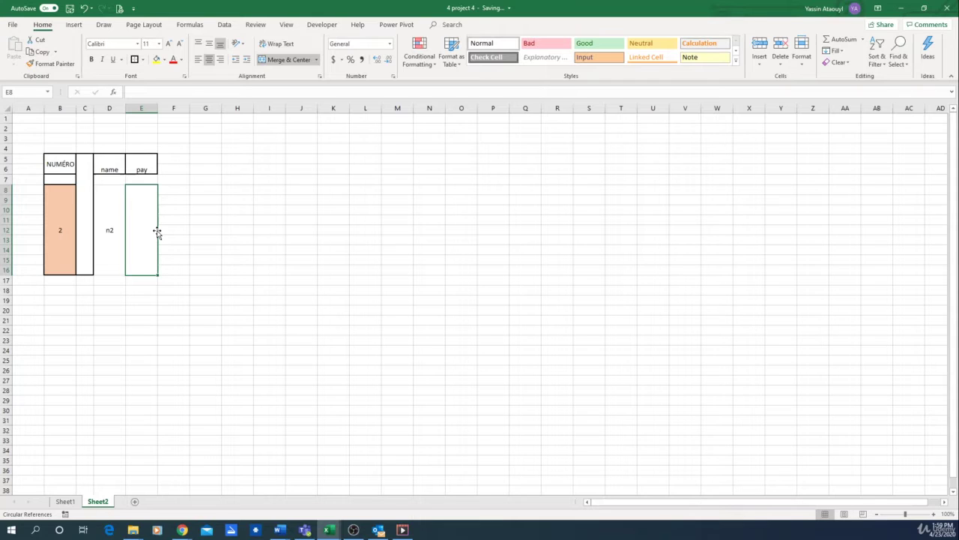
Step: Enter =VLOOKUP(B8,Sheet1!E8:K17,6) in the merged pay cell E8
text(=)
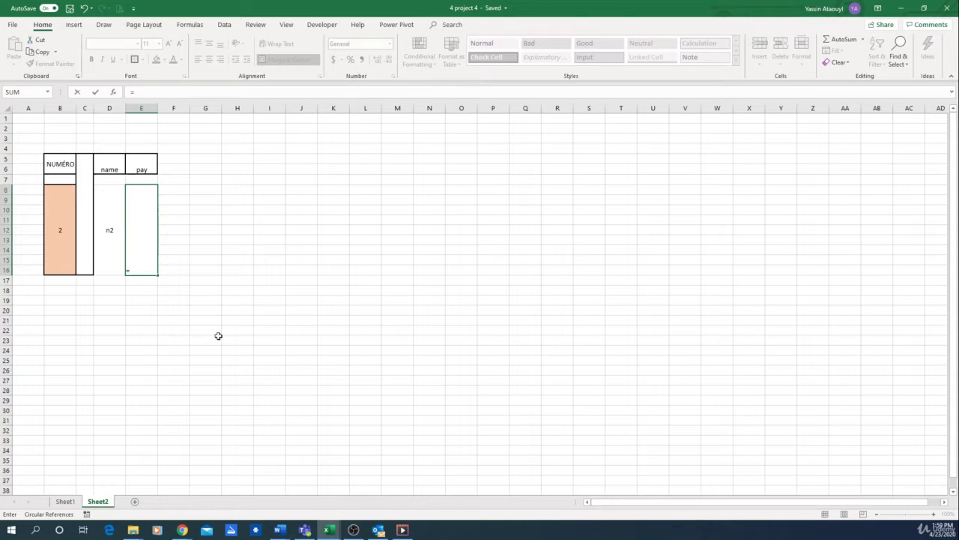
text(vl)
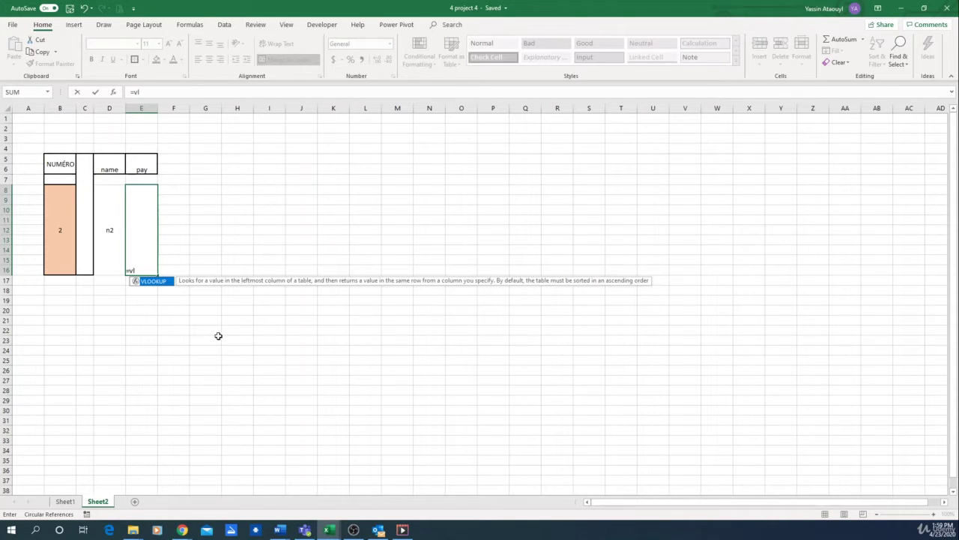
double_click(153, 280)
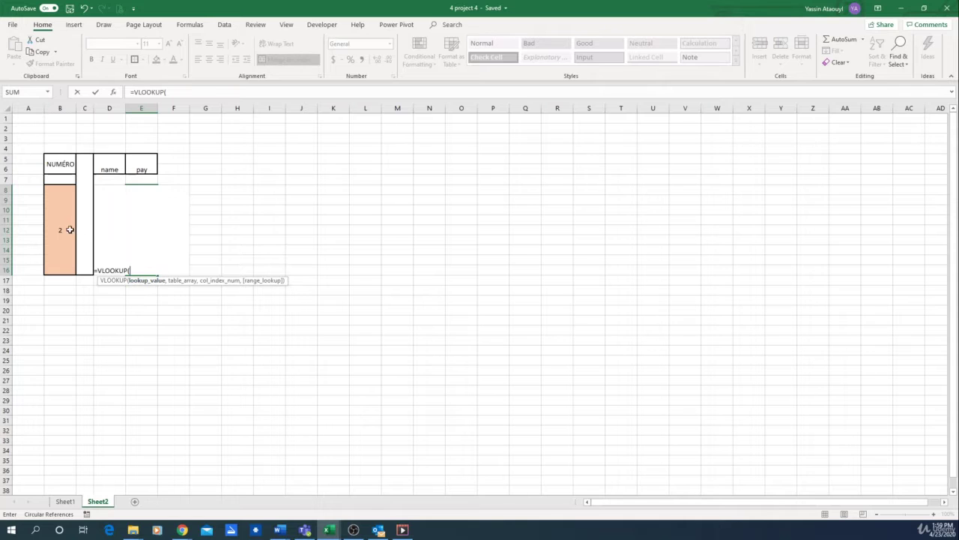
click(62, 231)
text(,)
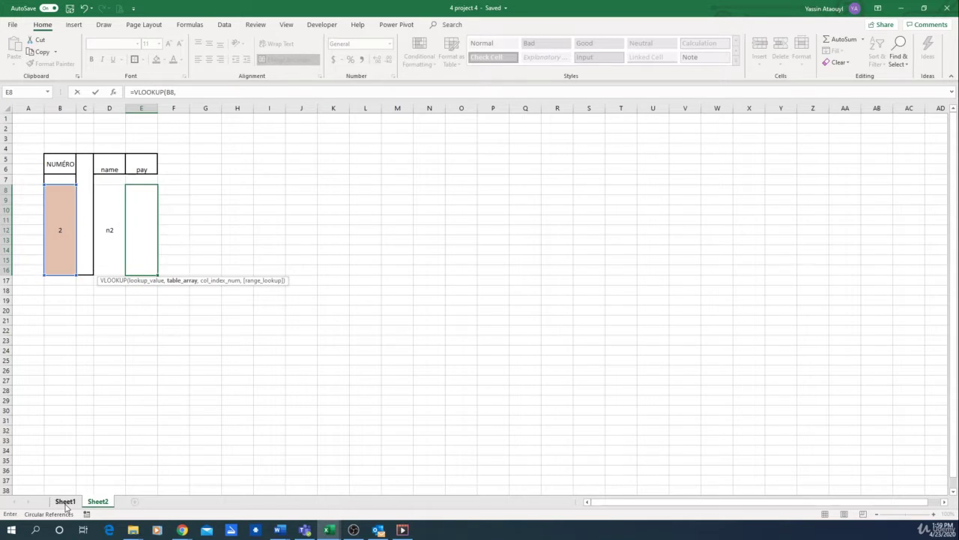
click(65, 500)
drag(156, 188, 445, 280)
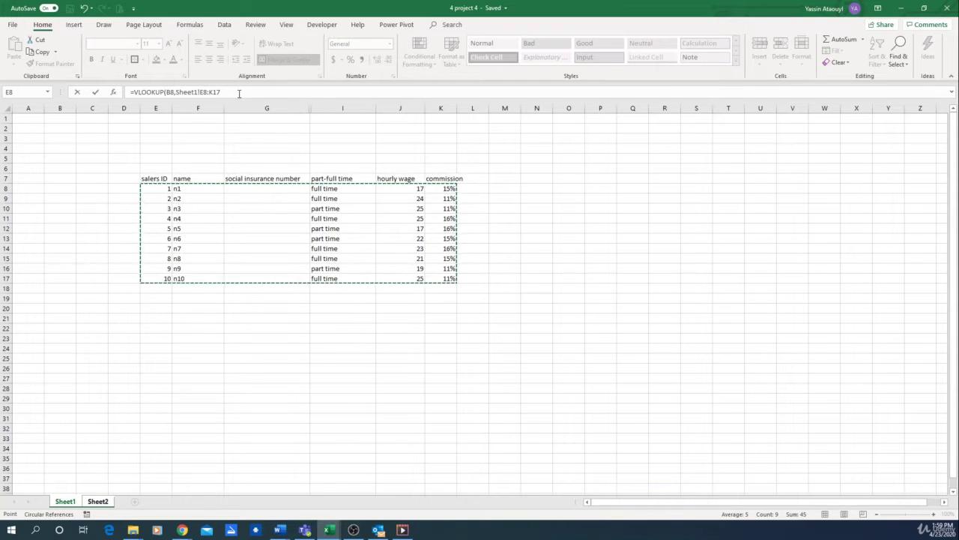
text(,)
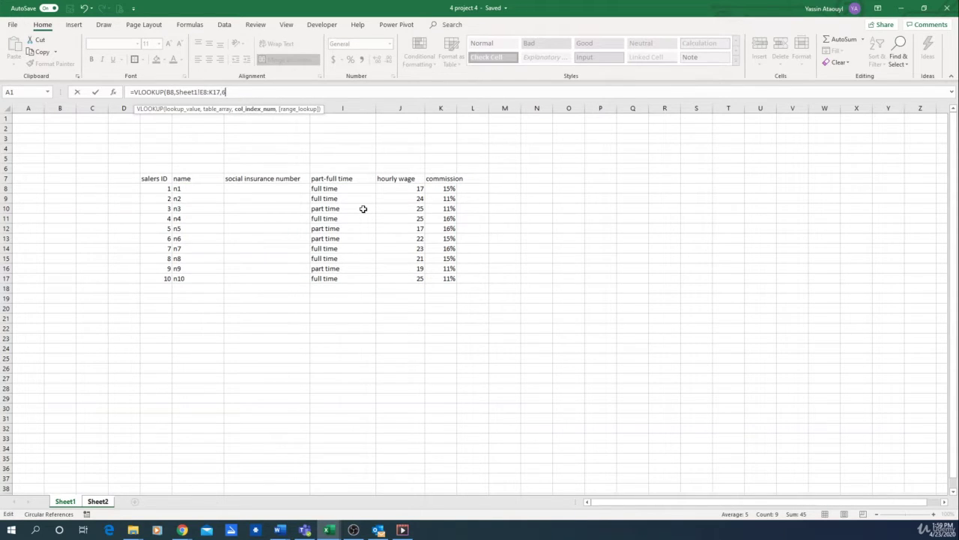
text(6))
key(Return)
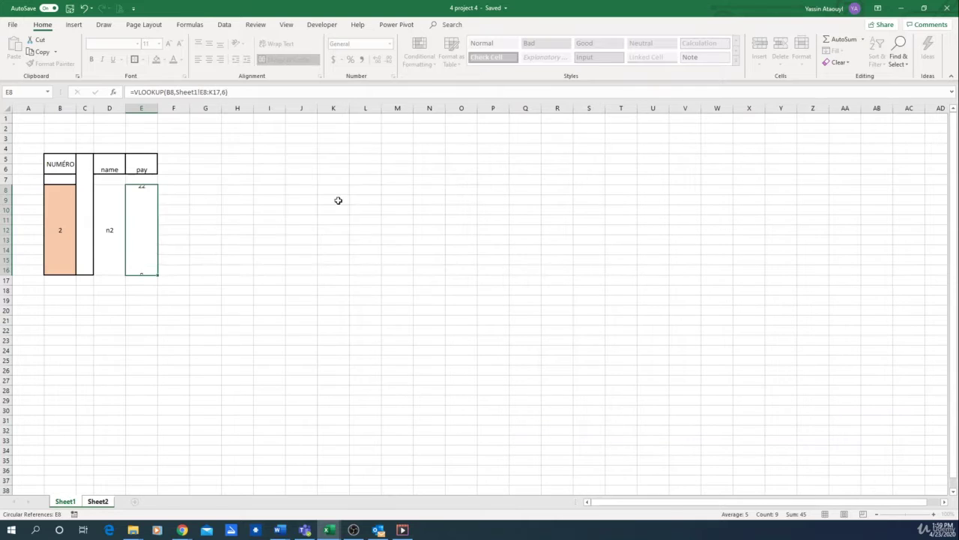
Step: Format the pay result in Accounting format, showing $ 22.00
click(146, 251)
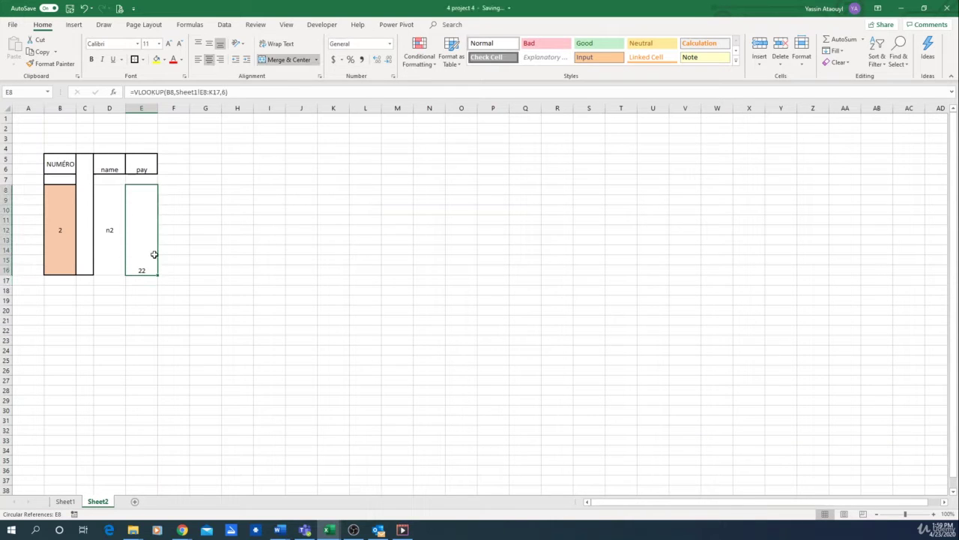
click(334, 59)
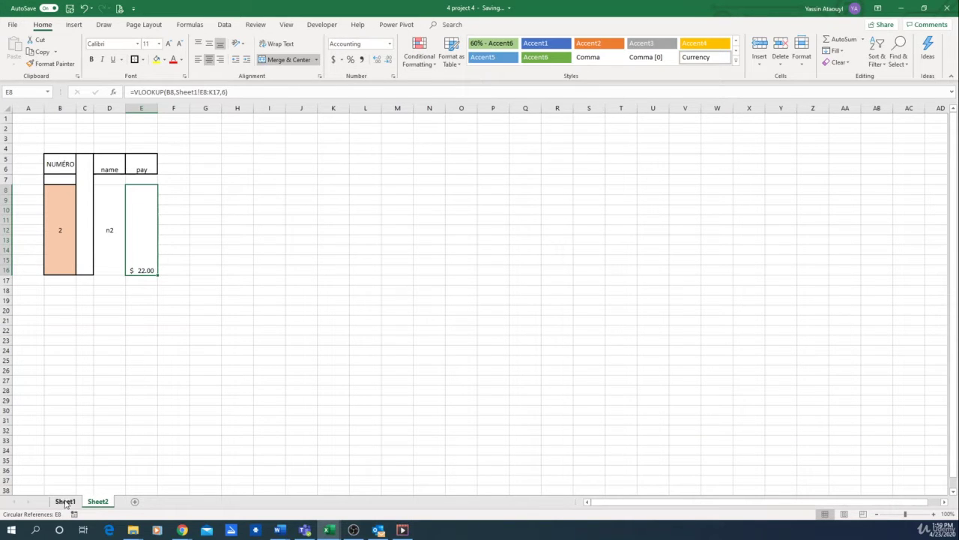
click(65, 501)
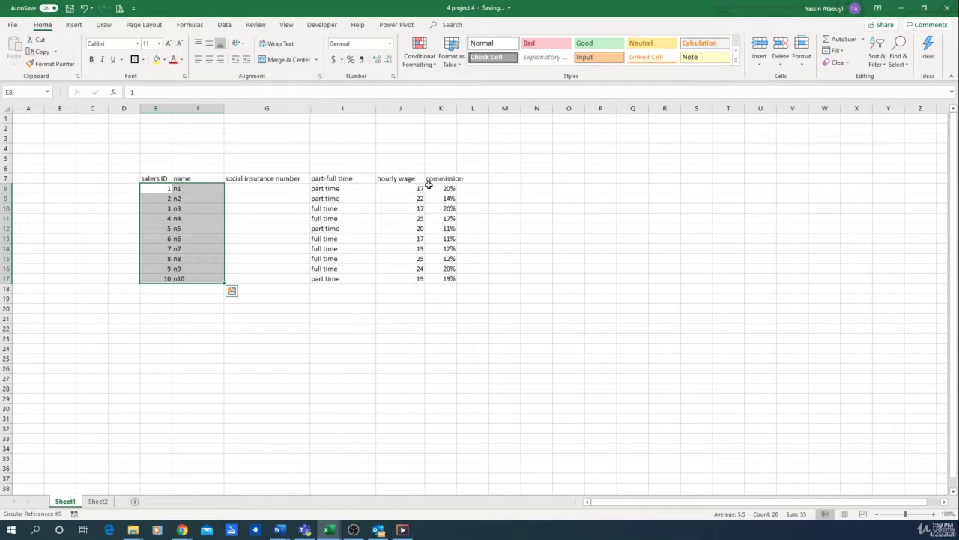
Step: Centre the $ 22.00 pay amount vertically in its merged cell
click(96, 505)
key(Down)
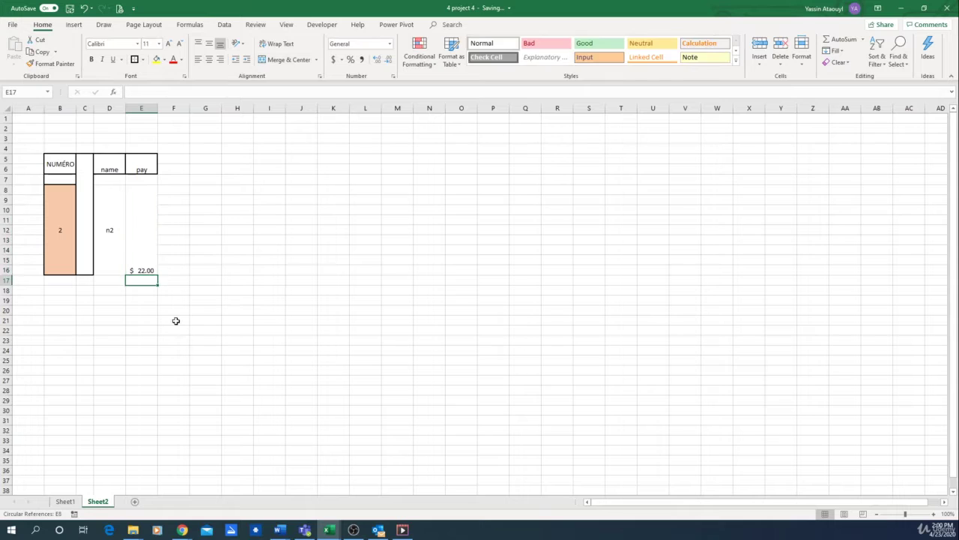
click(151, 234)
click(209, 43)
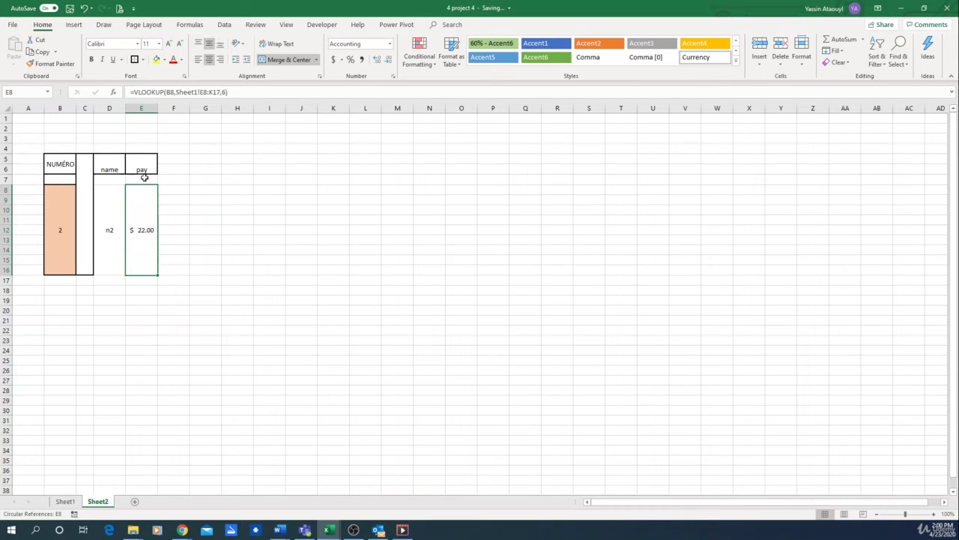
click(111, 245)
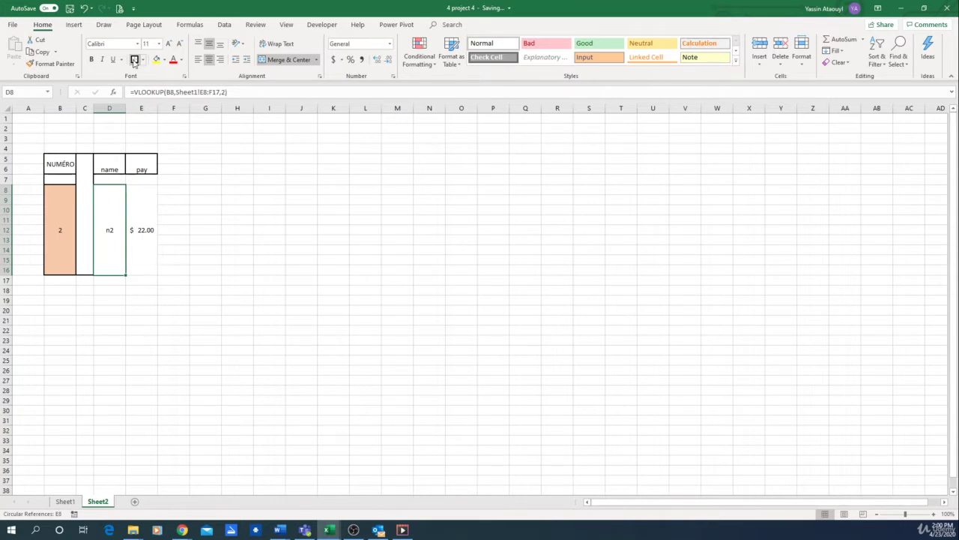
click(127, 199)
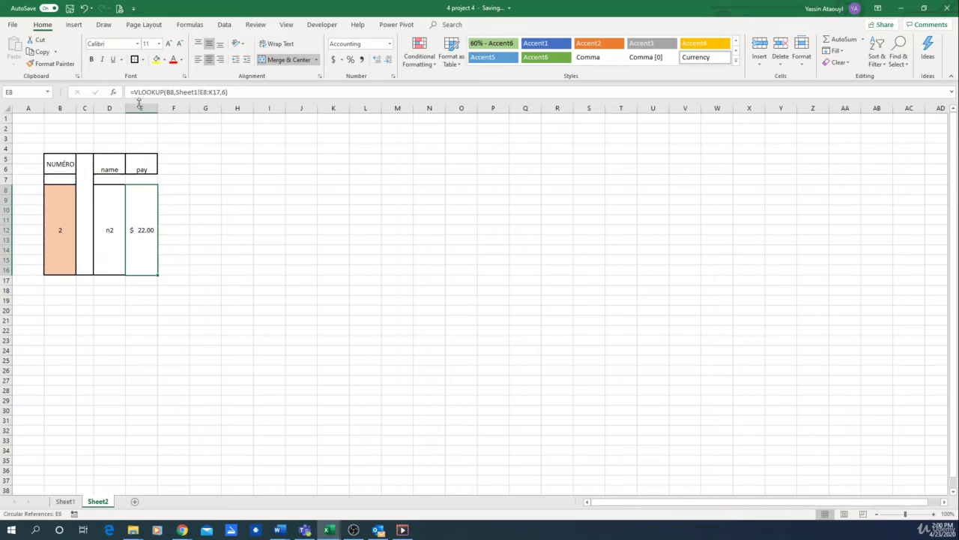
Step: Apply borders to the whole employee block B5:E16
drag(59, 163, 144, 225)
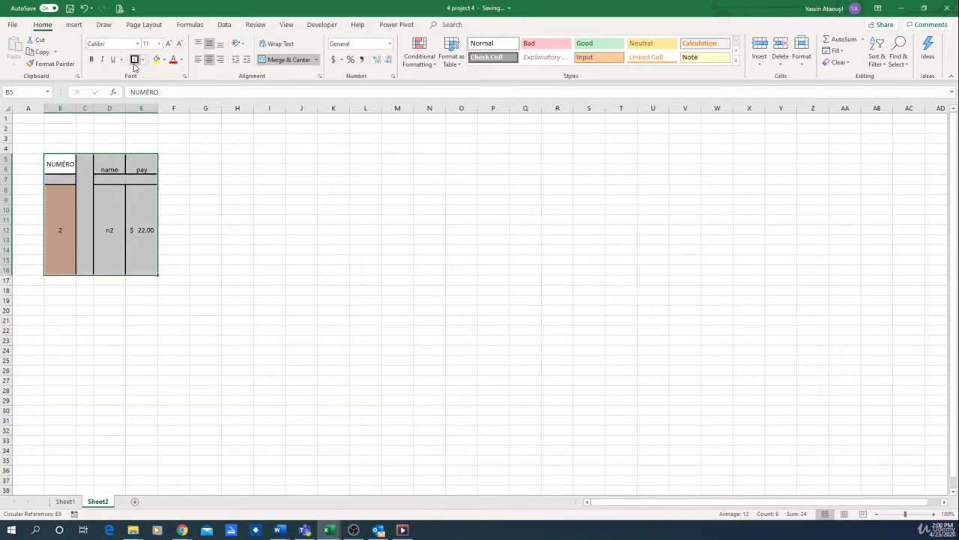
click(135, 59)
click(174, 159)
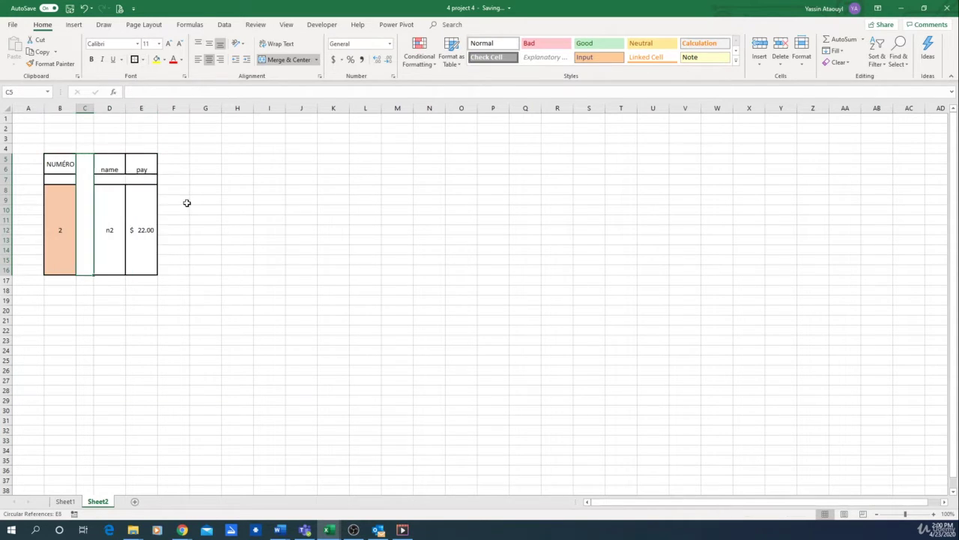
key(Up)
key(Right)
key(Left)
key(Left)
key(Down)
key(Down)
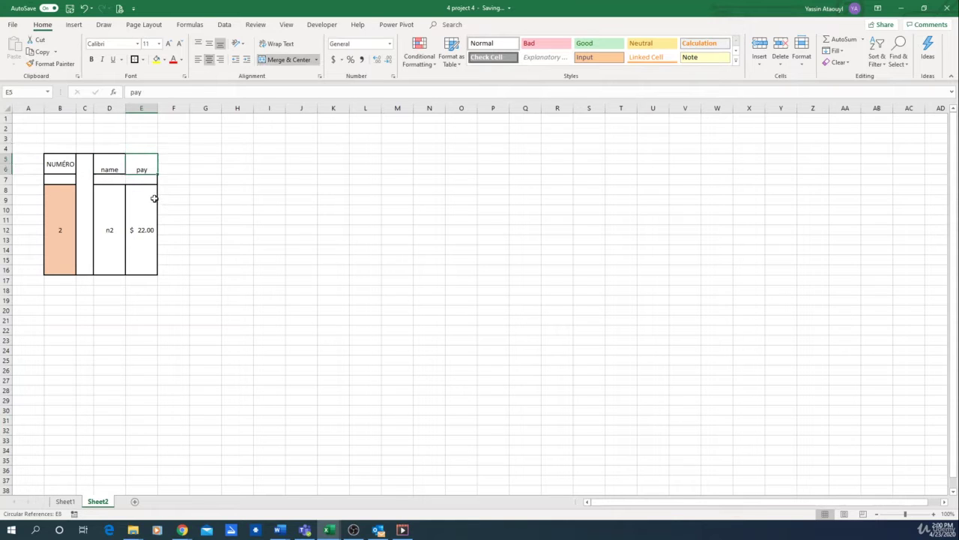
key(Up)
key(Right)
key(shift+Down)
key(shift+Down)
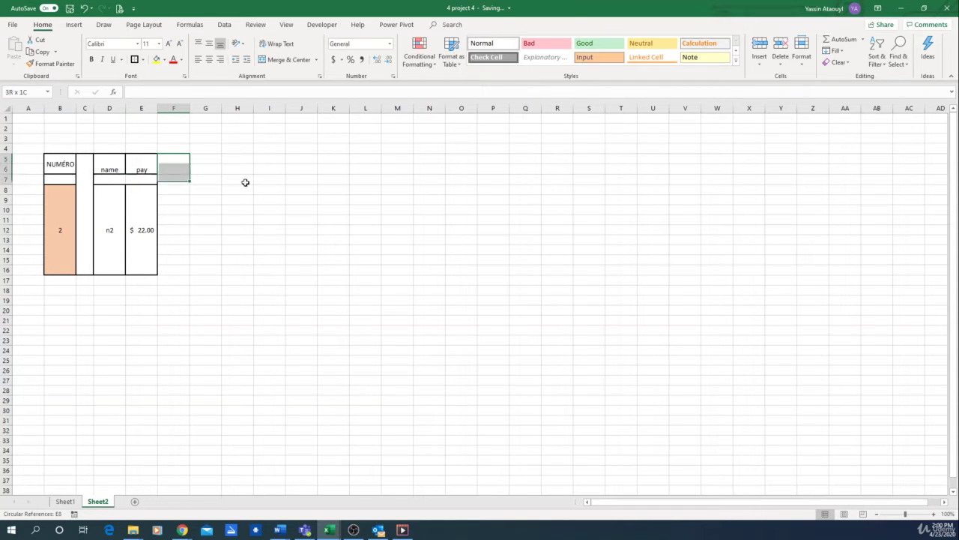
key(shift+Up)
key(shift+Right)
key(shift+Right)
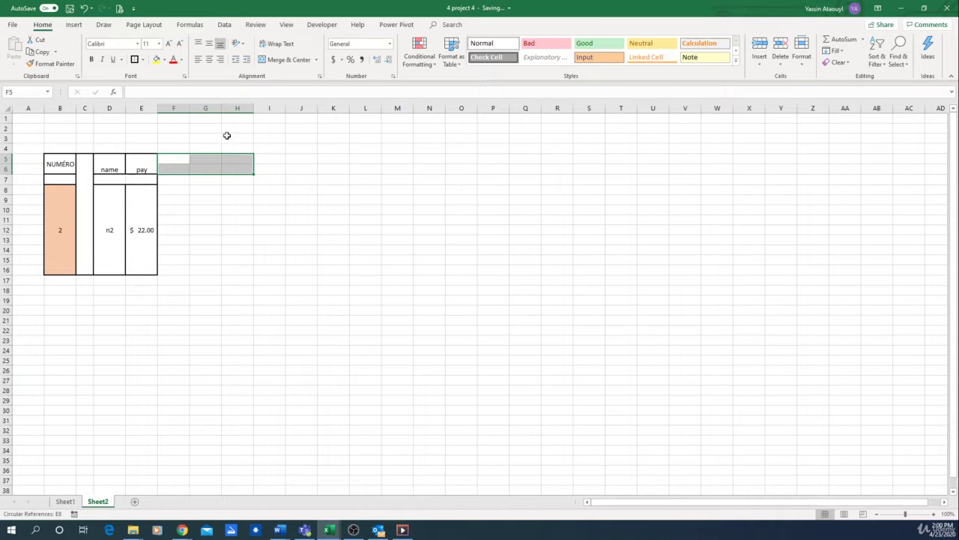
Step: Merge F5:H6 into a heading cell reading 'sunday' beside the pay column
click(285, 65)
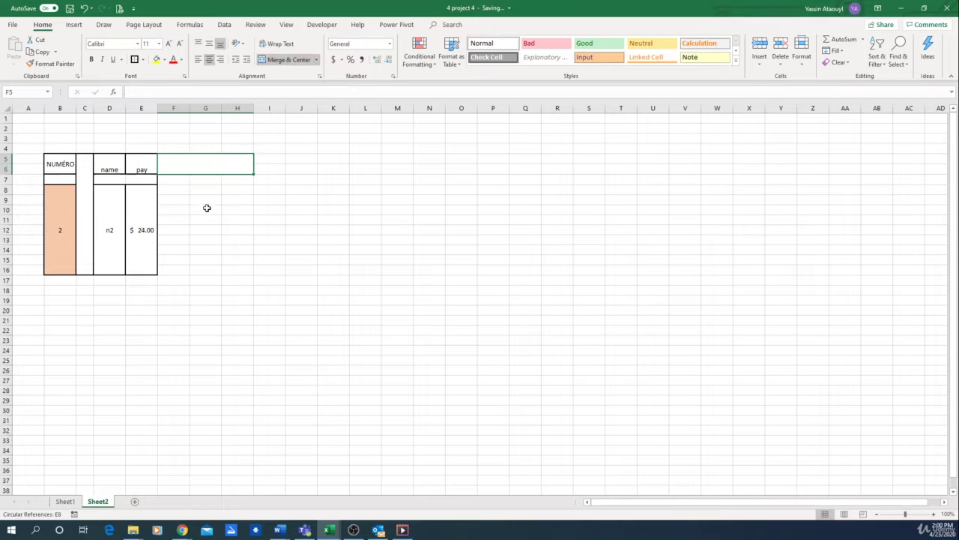
text(sunday)
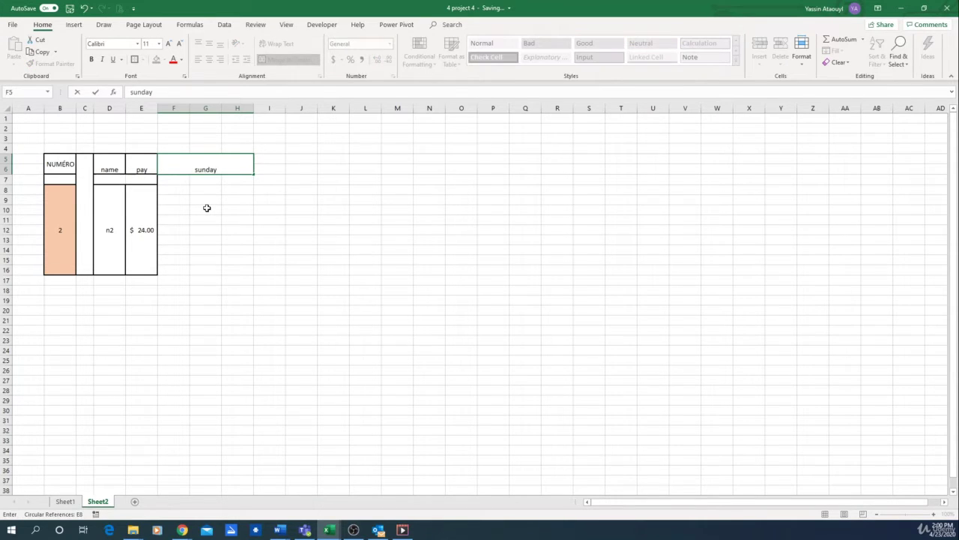
key(Return)
key(Up)
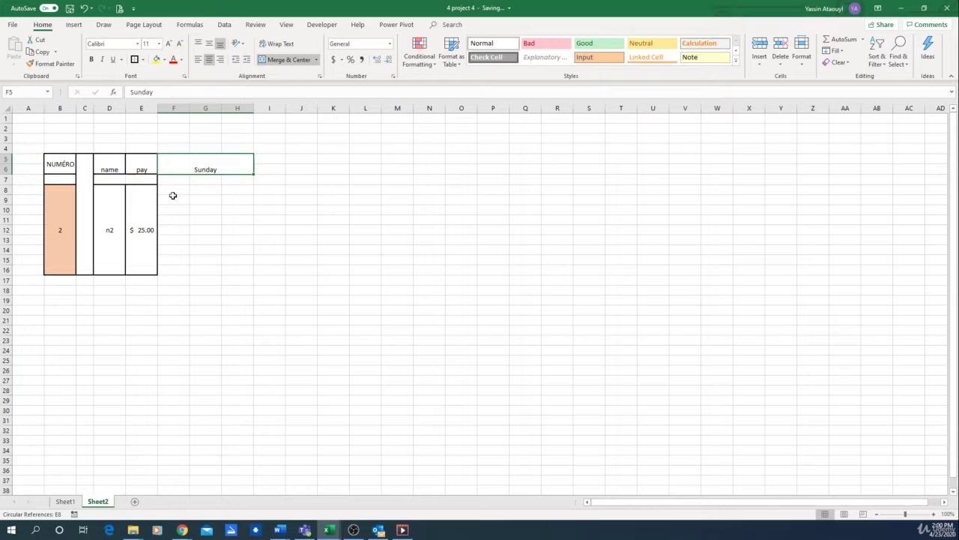
click(171, 201)
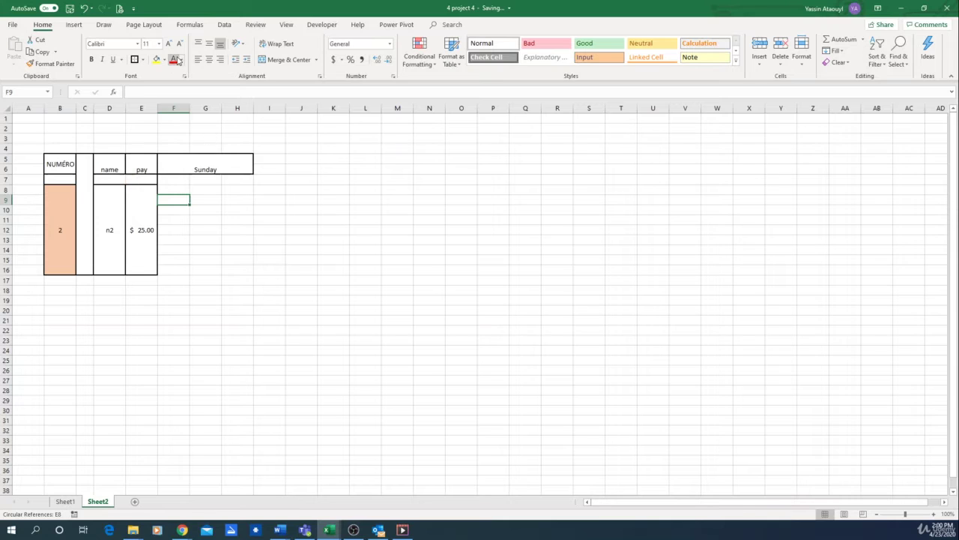
click(68, 215)
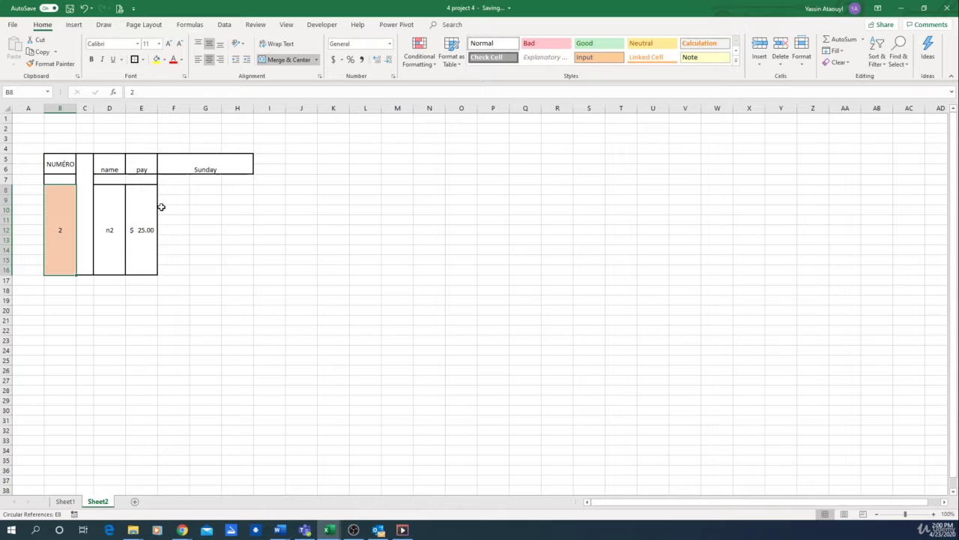
Step: Fill the employee number cell yellow and review the name and pay VLOOKUP formulas in D8 and E8
click(156, 61)
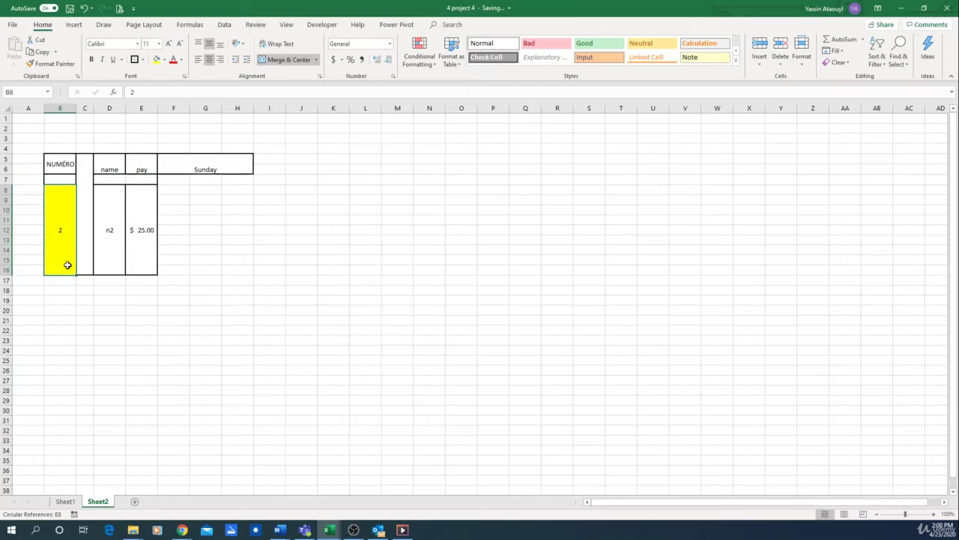
click(112, 248)
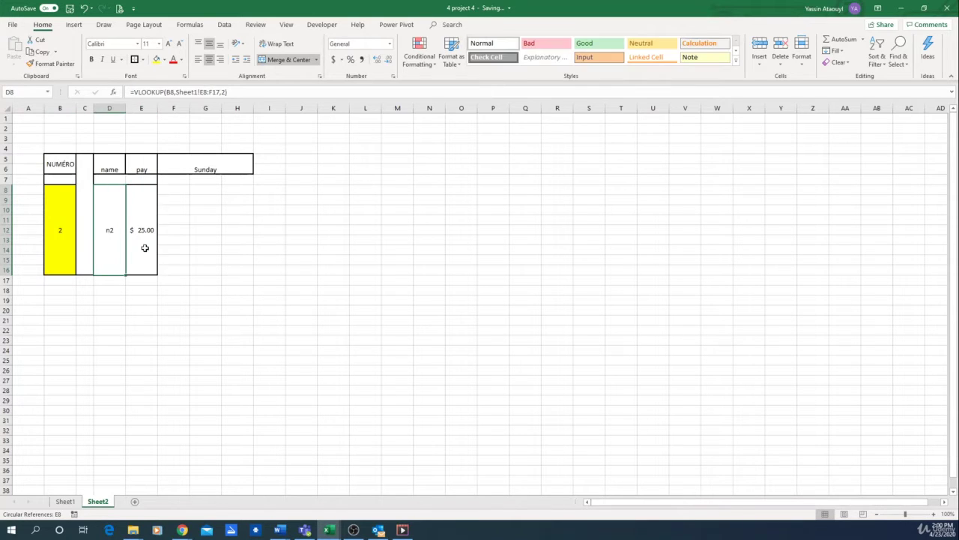
click(142, 248)
click(117, 247)
click(135, 248)
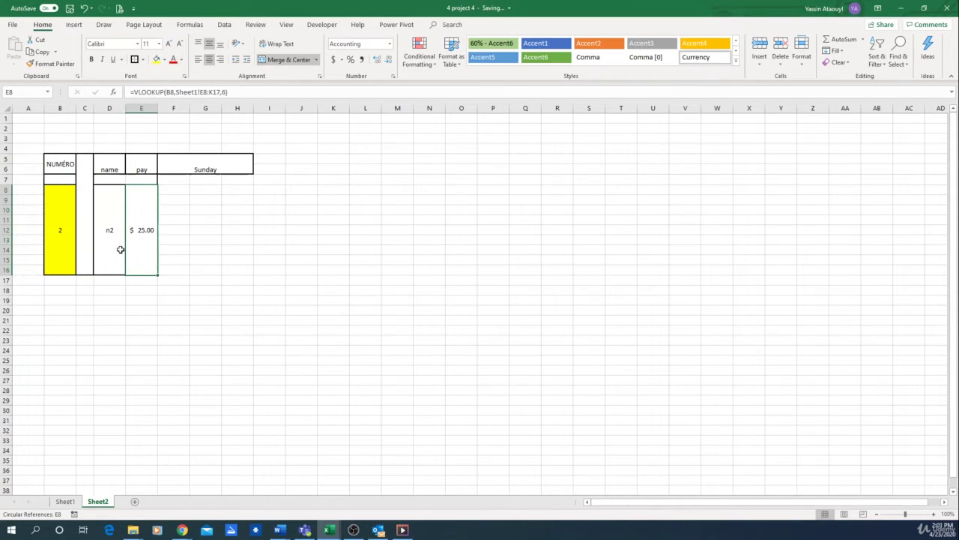
click(120, 249)
click(129, 250)
Step: Fill the morning shift time cells F9 and H9 yellow
click(178, 200)
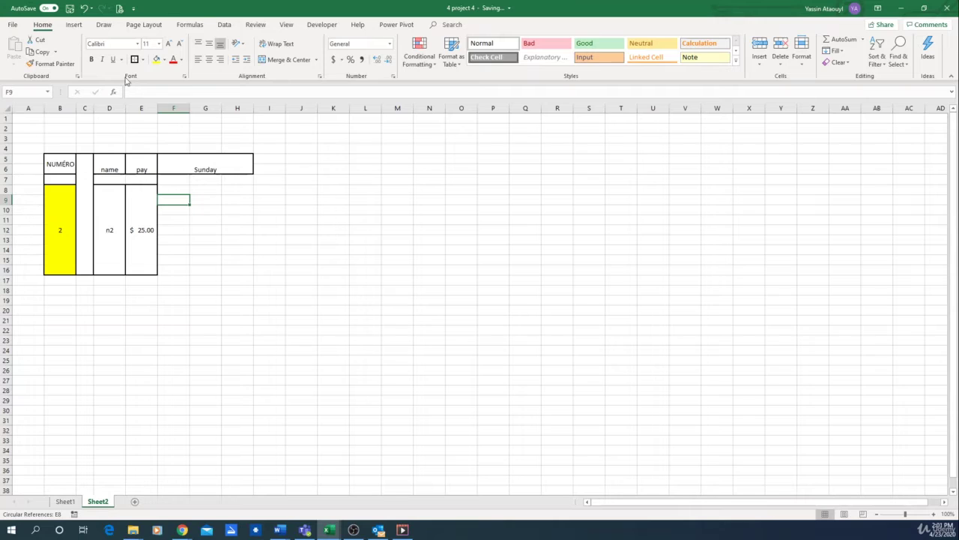
click(156, 60)
key(Right)
key(Right)
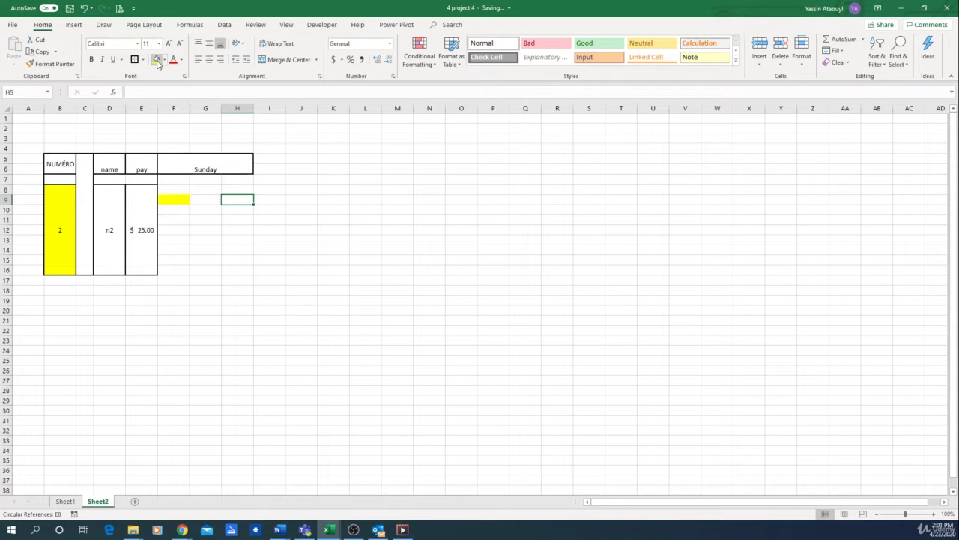
click(156, 60)
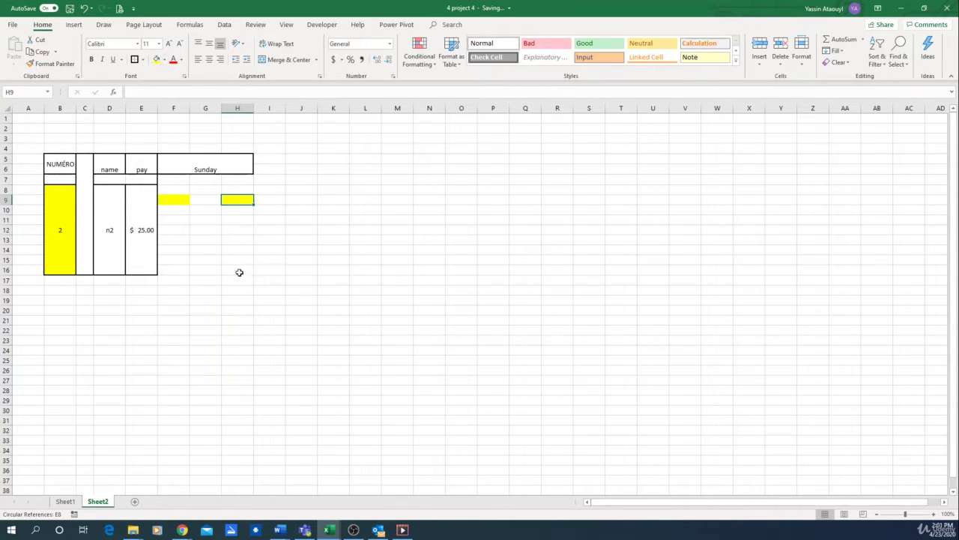
key(Left)
key(Left)
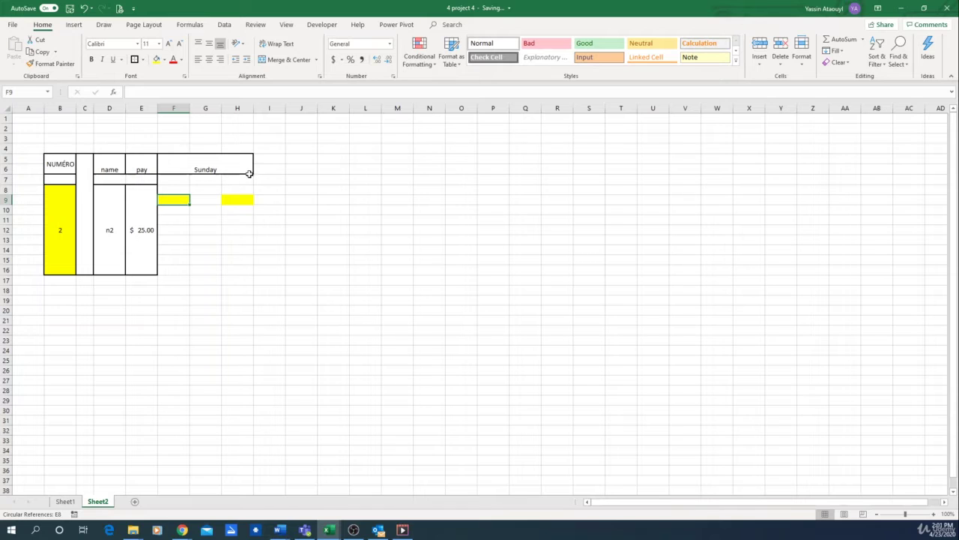
Step: Enter the morning shift as 8:00 to 12:00, with 'to' in G9
click(209, 200)
text(to)
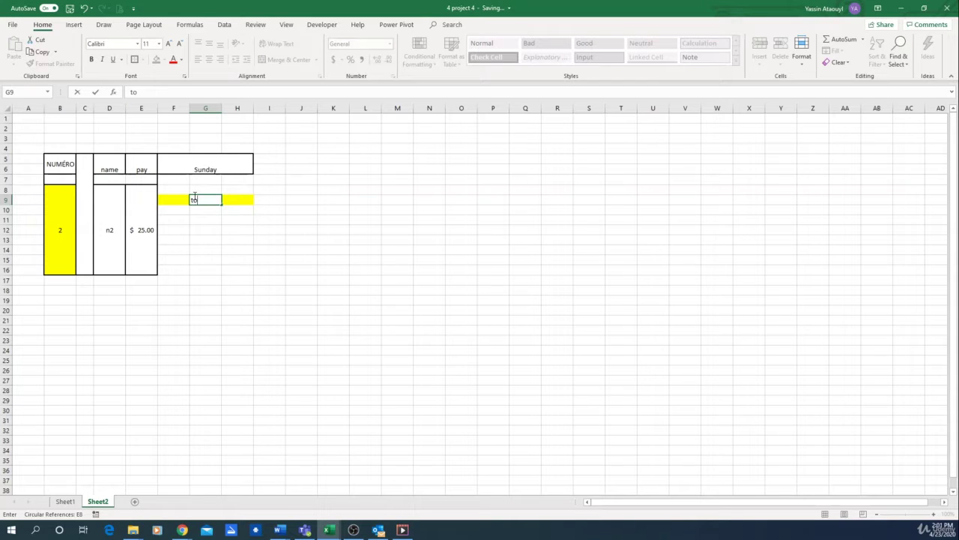
click(172, 200)
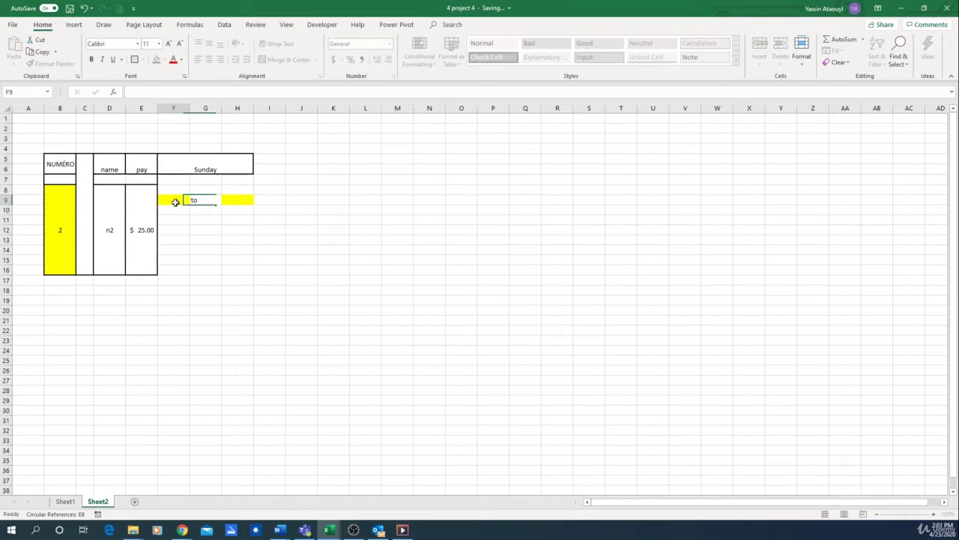
text(8:00)
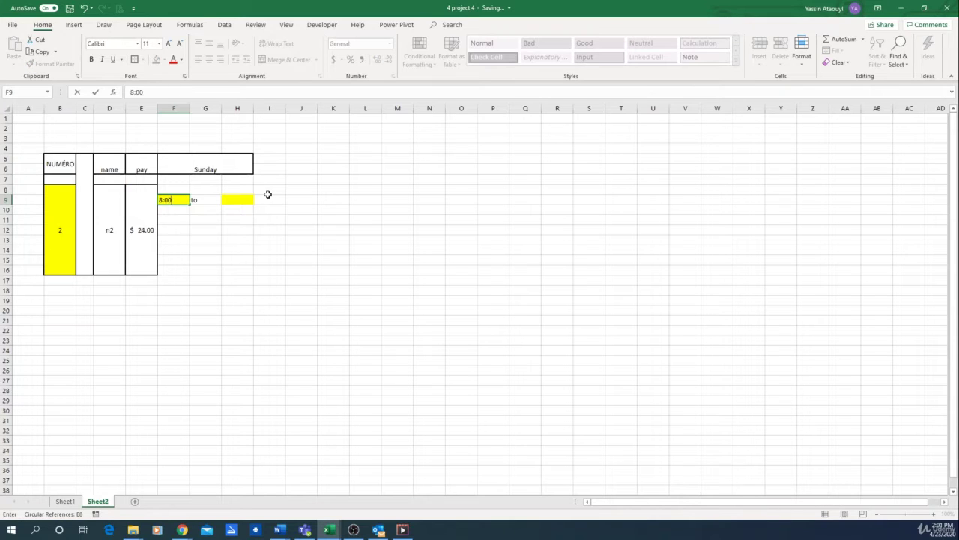
key(Tab)
key(Tab)
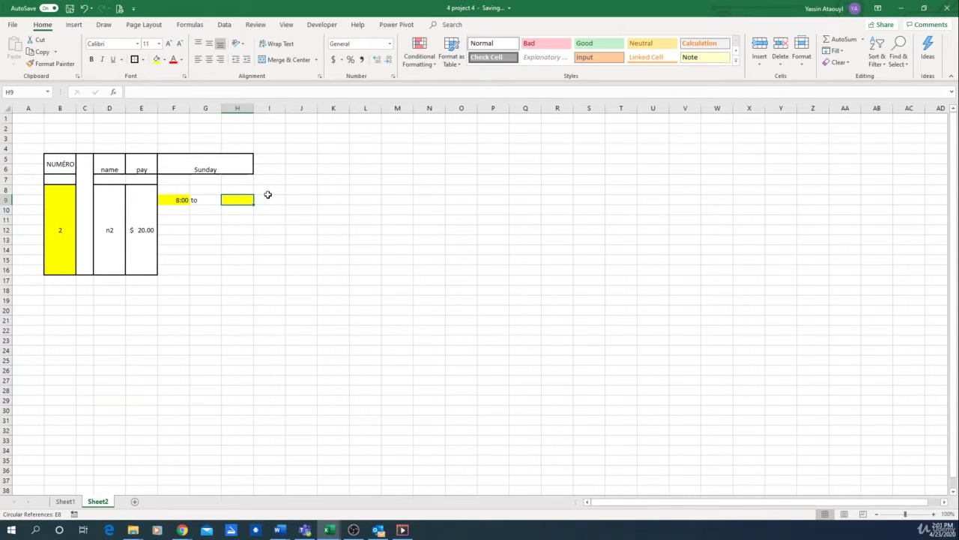
text(12)
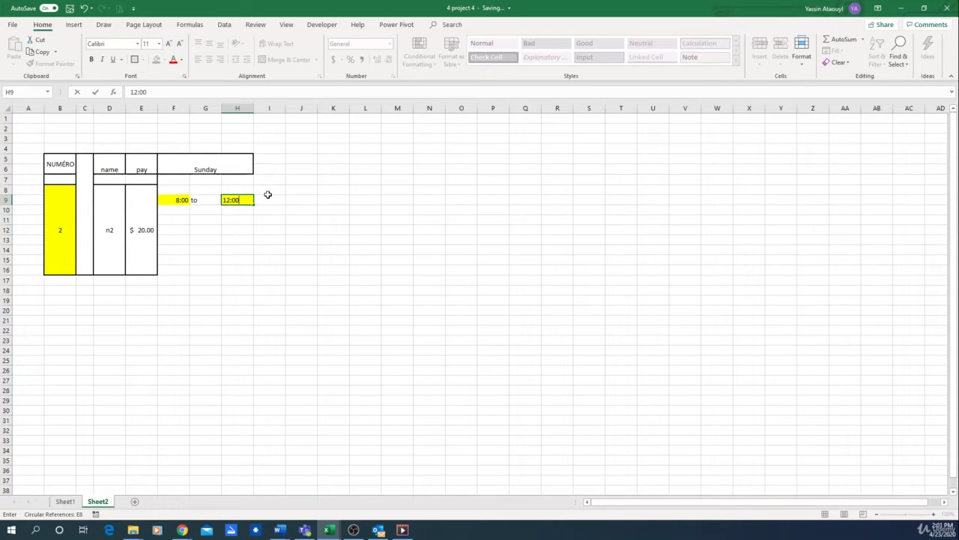
text(:00)
key(Down)
key(Down)
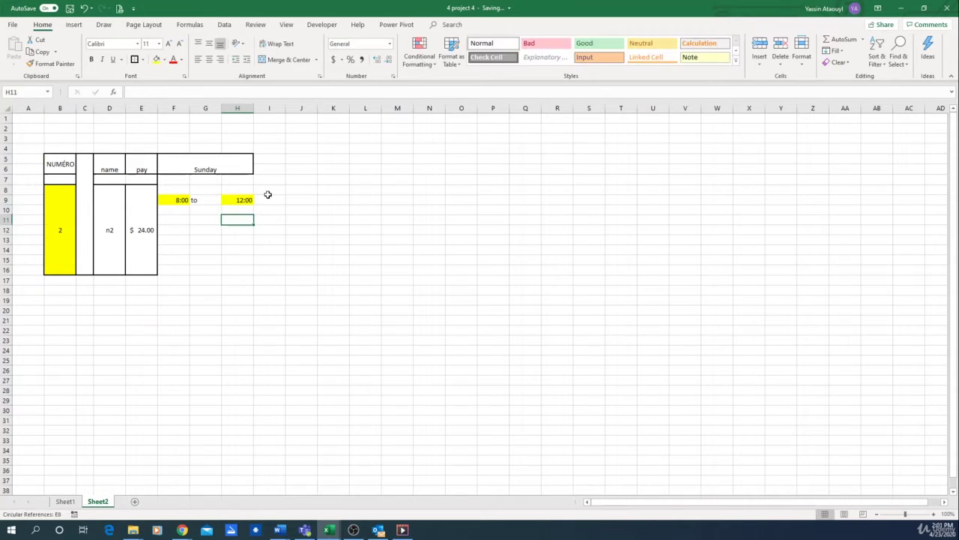
Step: Enter the afternoon shift times 13:00 in F12 and 16:00 in H12
key(Left)
key(Left)
key(Down)
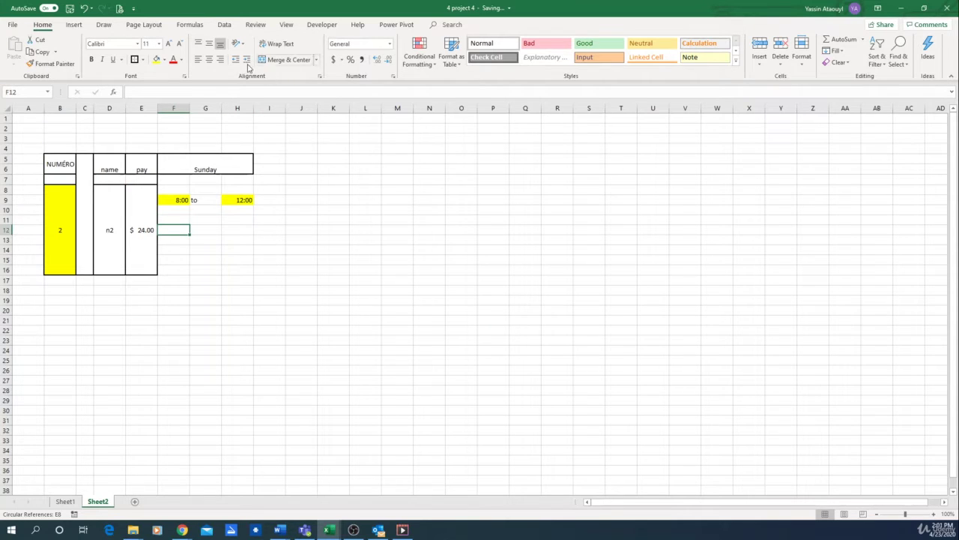
text(13:)
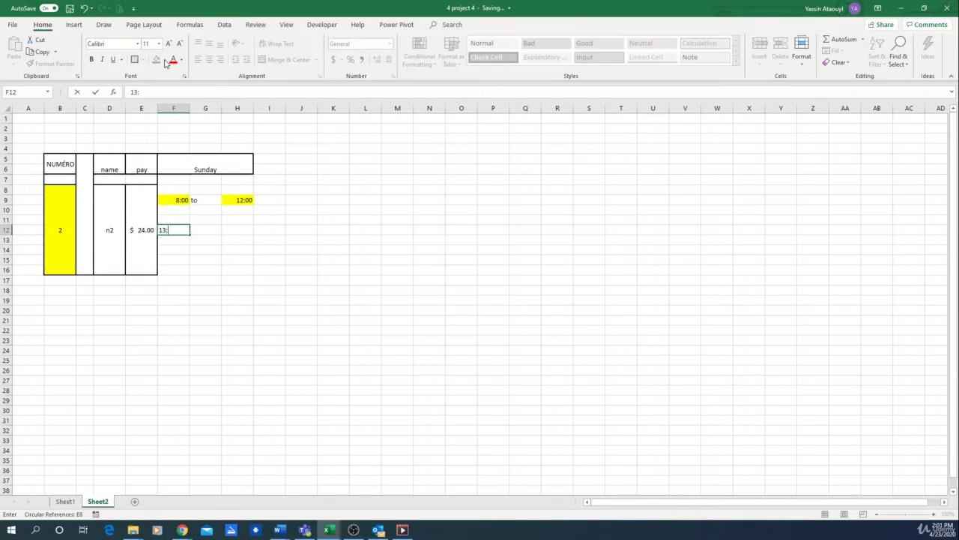
key(Tab)
key(Tab)
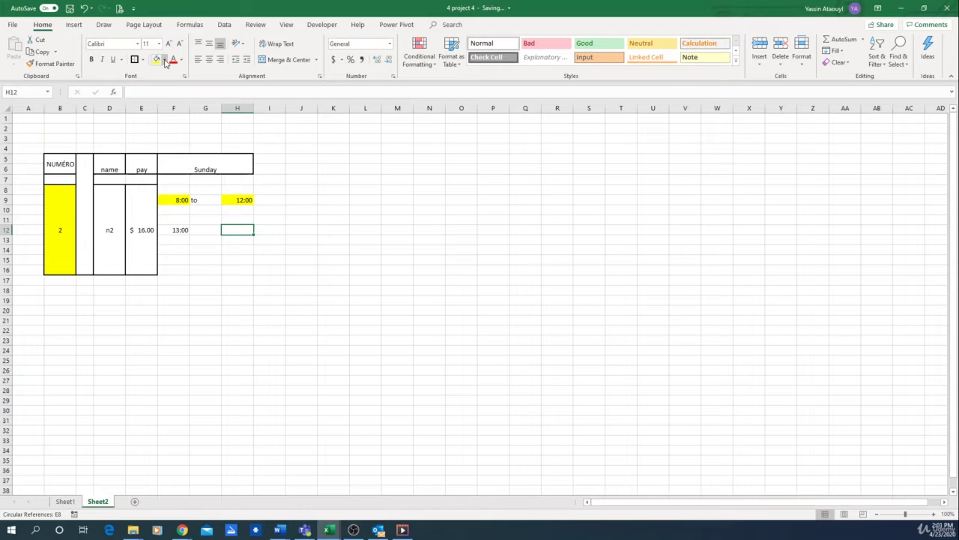
text(16:00)
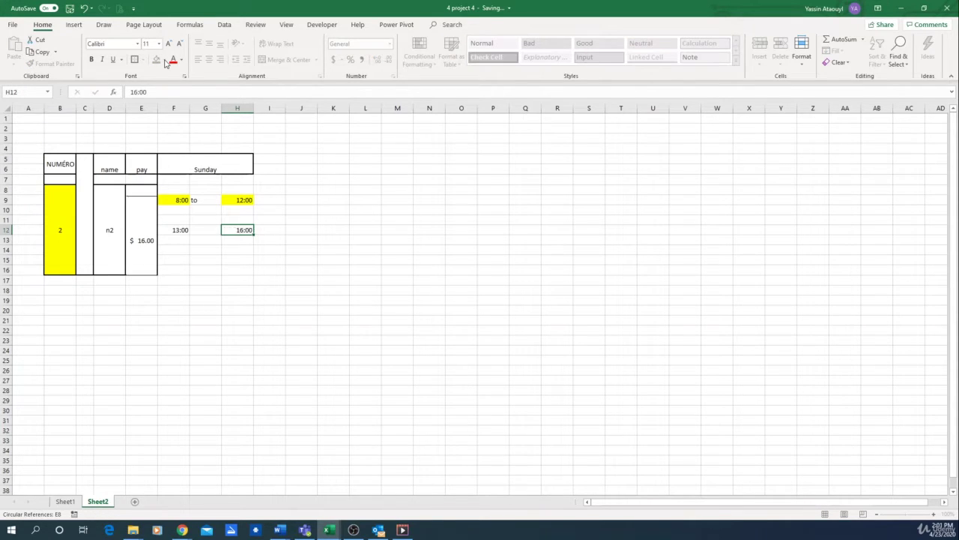
key(Return)
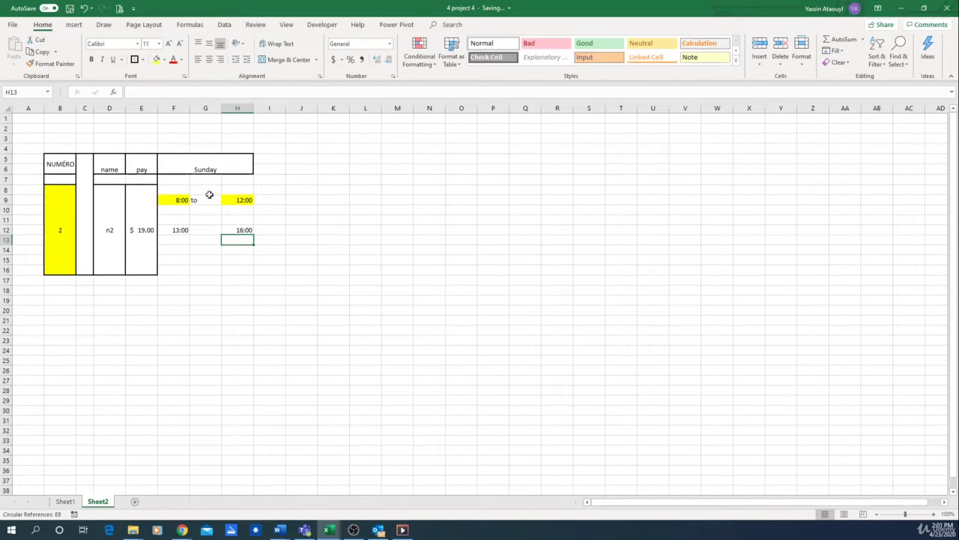
Step: Fill the 13:00 and 16:00 cells F12 and H12 yellow
click(175, 231)
click(156, 59)
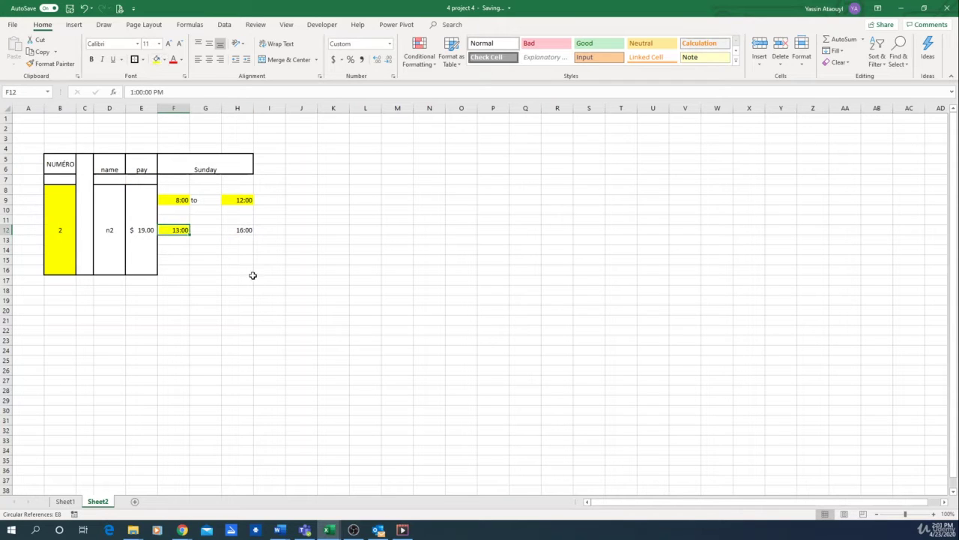
click(243, 230)
click(155, 59)
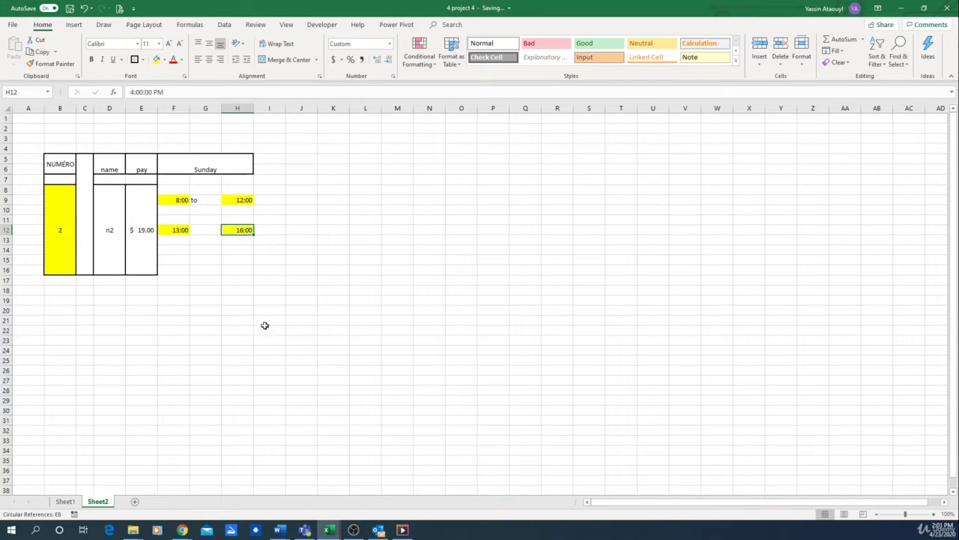
click(269, 310)
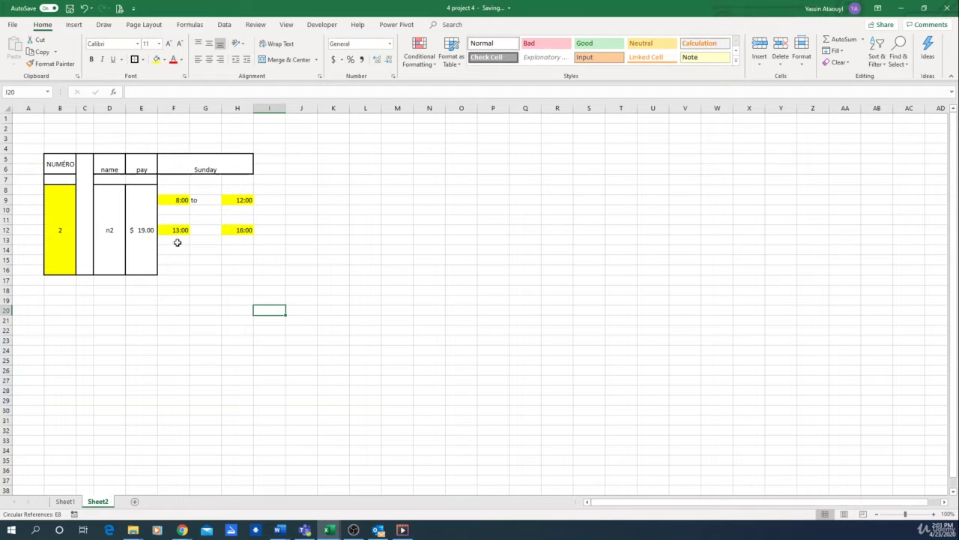
drag(178, 241, 236, 253)
Step: Merge & Center the blank blocks F13:H14 and F10:H11
click(278, 60)
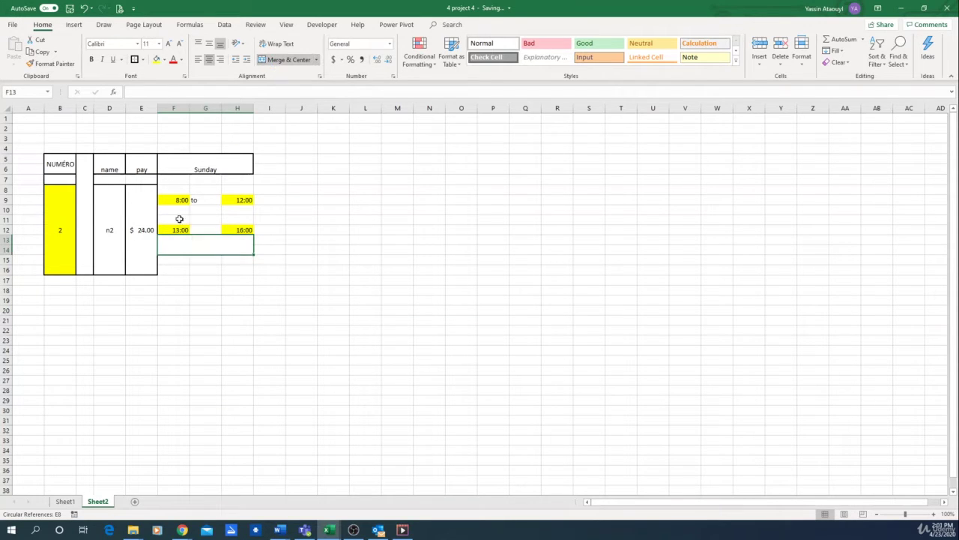
drag(178, 215, 229, 217)
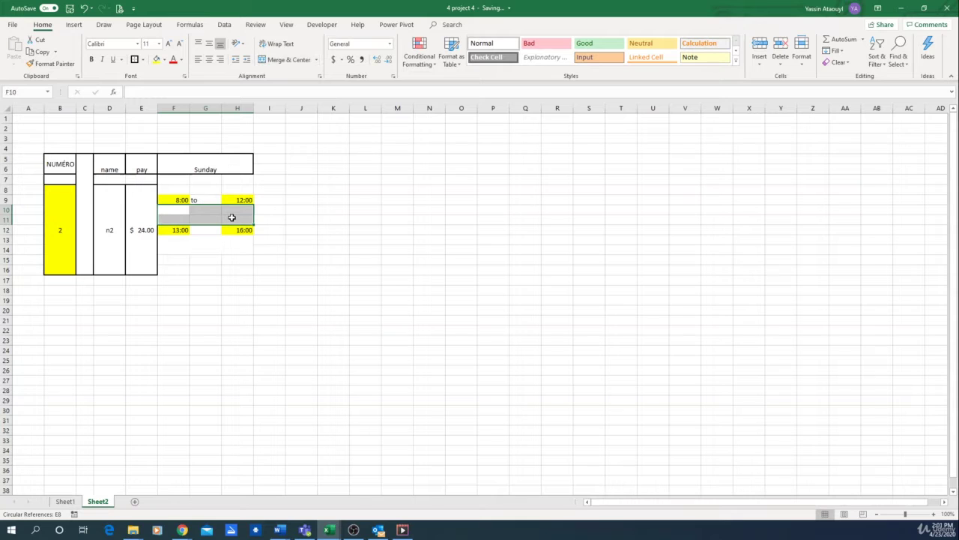
click(278, 60)
Step: Copy 'to' from G9 into G12 between 13:00 and 16:00, then check the morning times
click(205, 200)
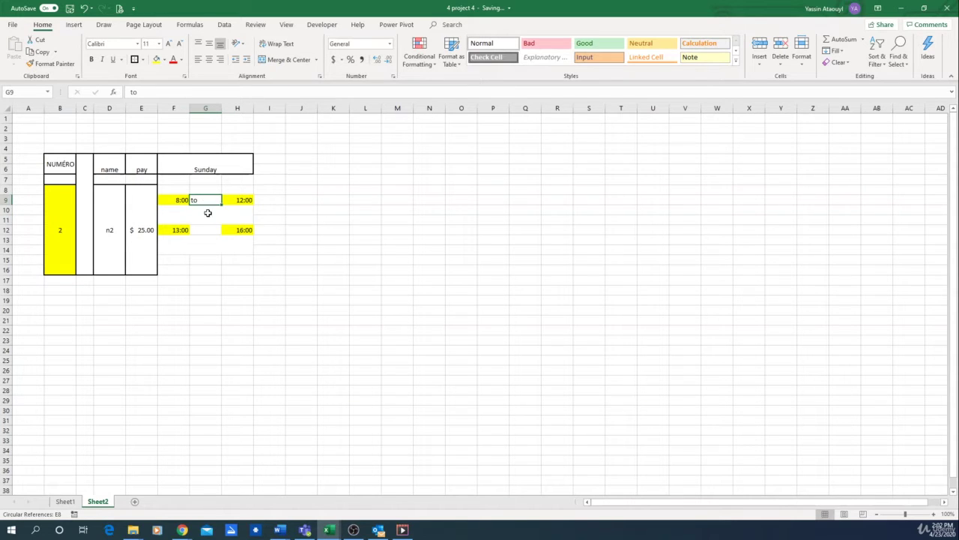
key(ctrl+c)
click(204, 229)
key(ctrl+v)
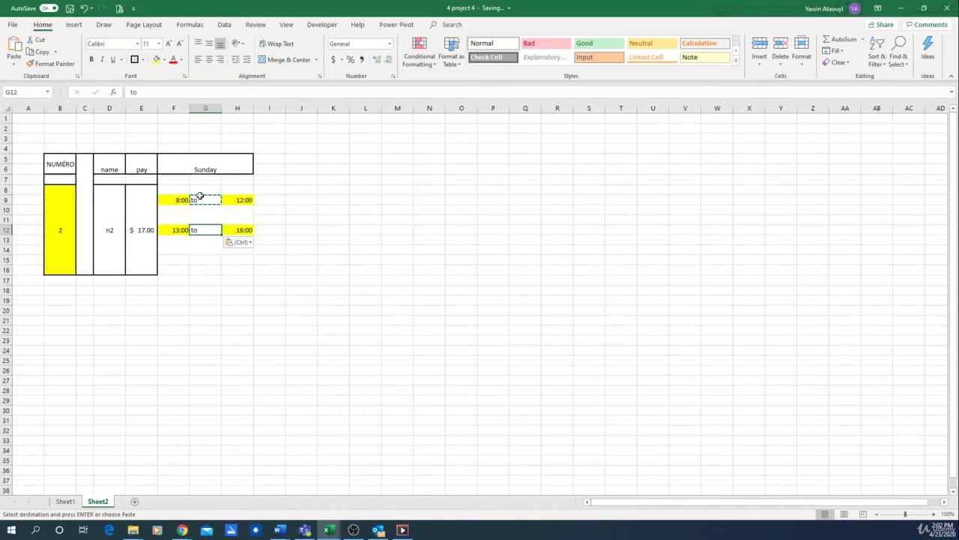
click(236, 206)
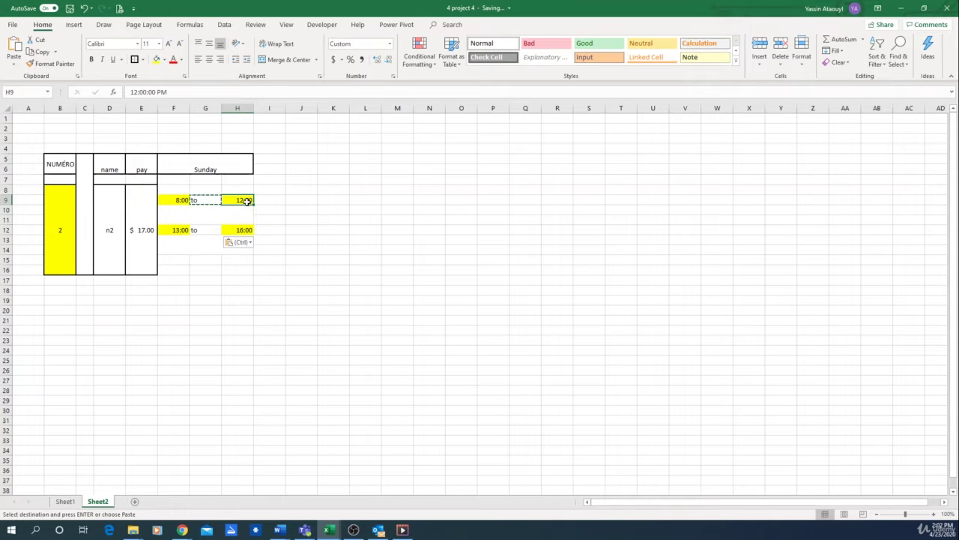
click(176, 202)
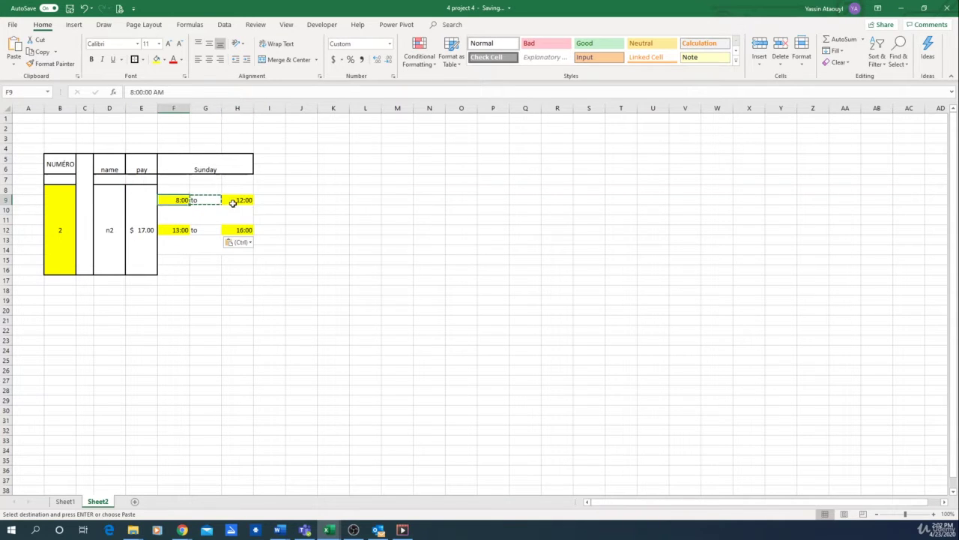
click(239, 199)
click(186, 199)
click(222, 214)
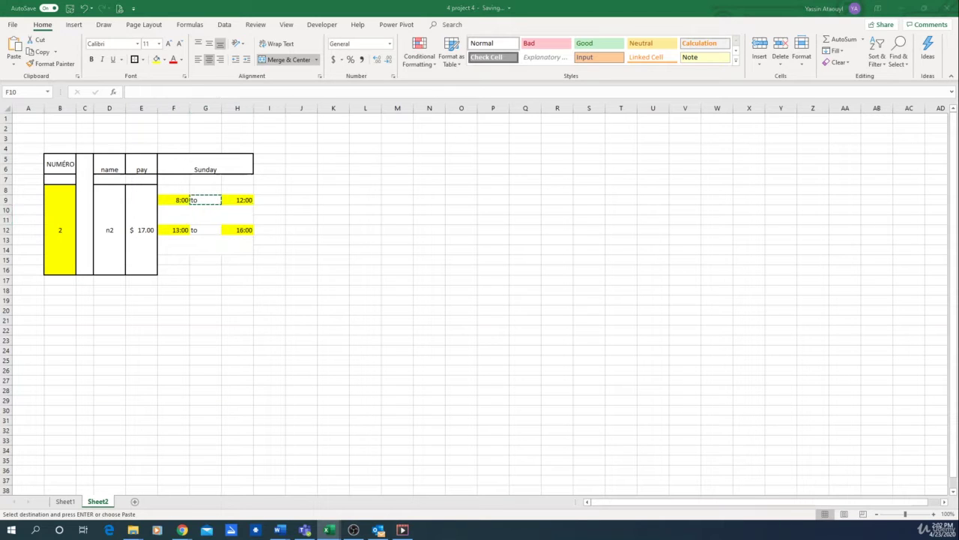
click(190, 217)
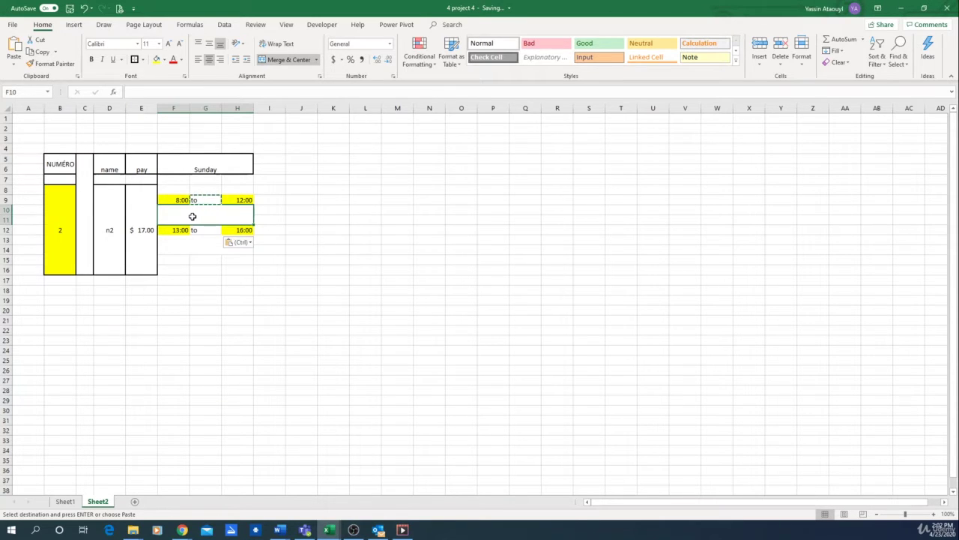
Step: Enter the morning hours formula =(H9-F9)*24 in merged cell F10
text(=)
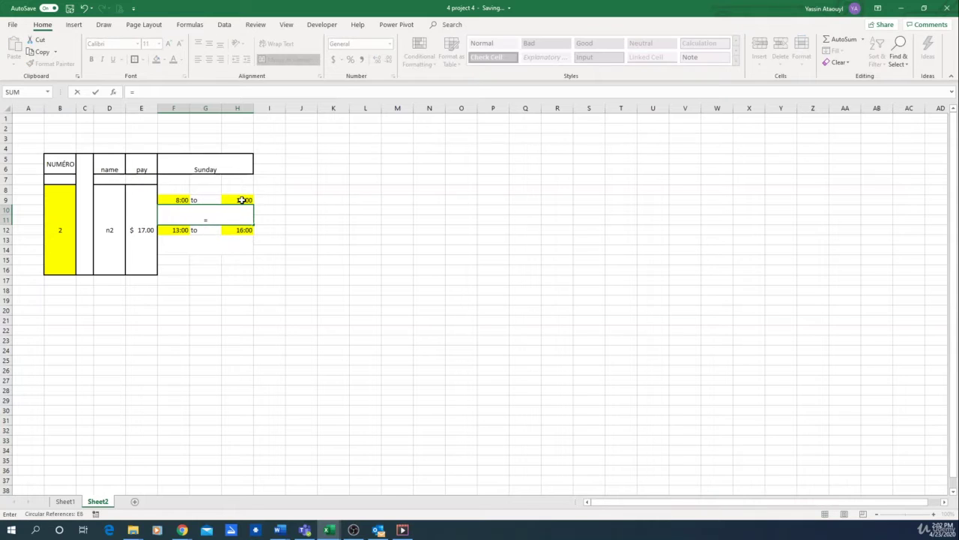
click(242, 200)
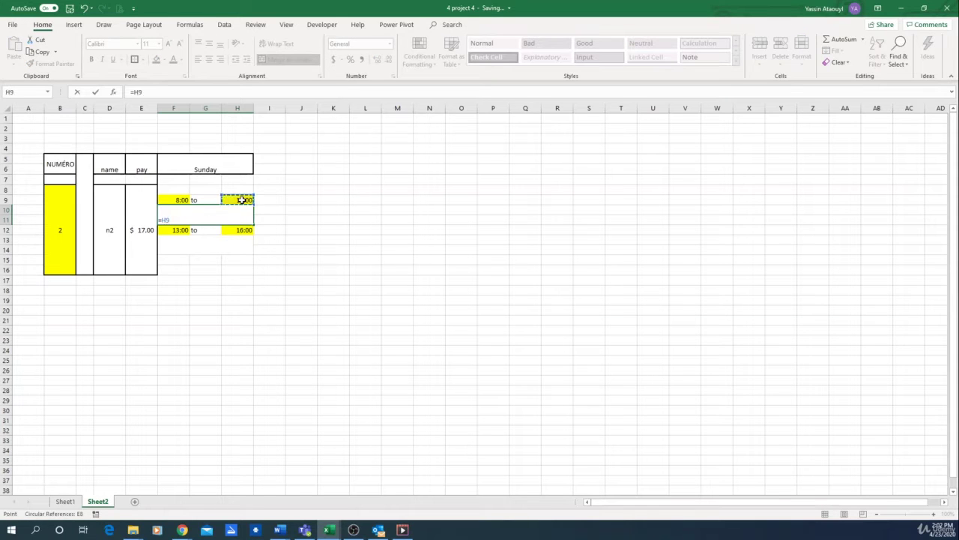
text(-)
click(181, 200)
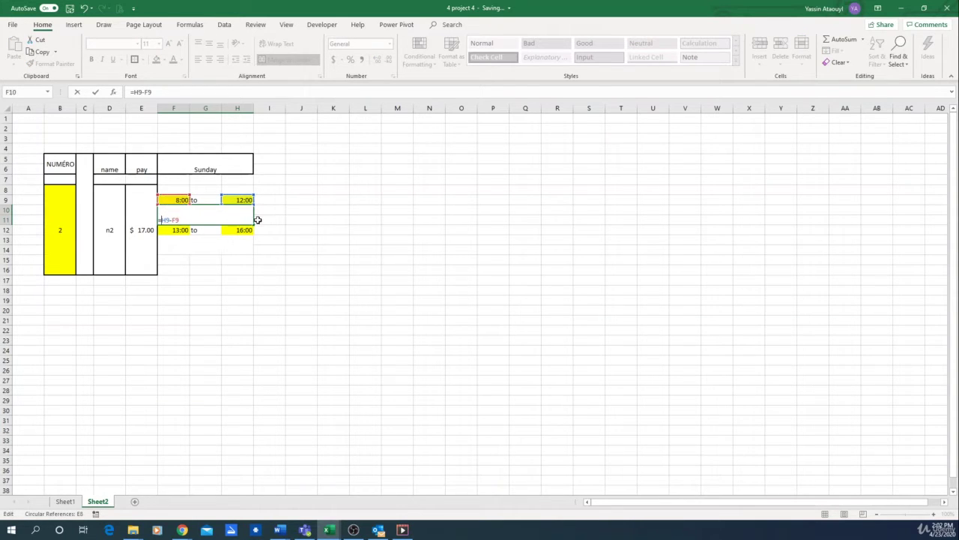
text(()
key(Return)
click(227, 218)
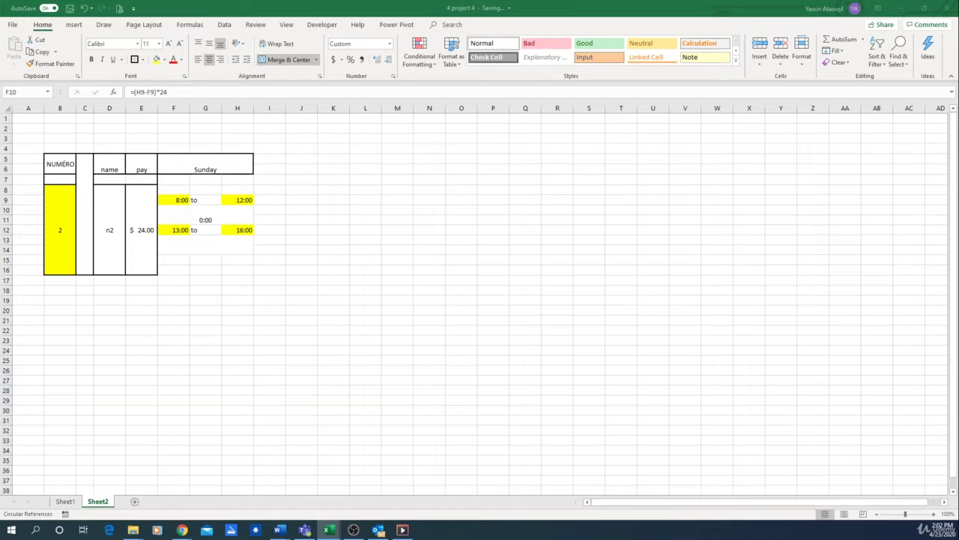
key(F2)
click(210, 214)
Step: Set the morning hours cell's number format to General so it shows 4
click(210, 219)
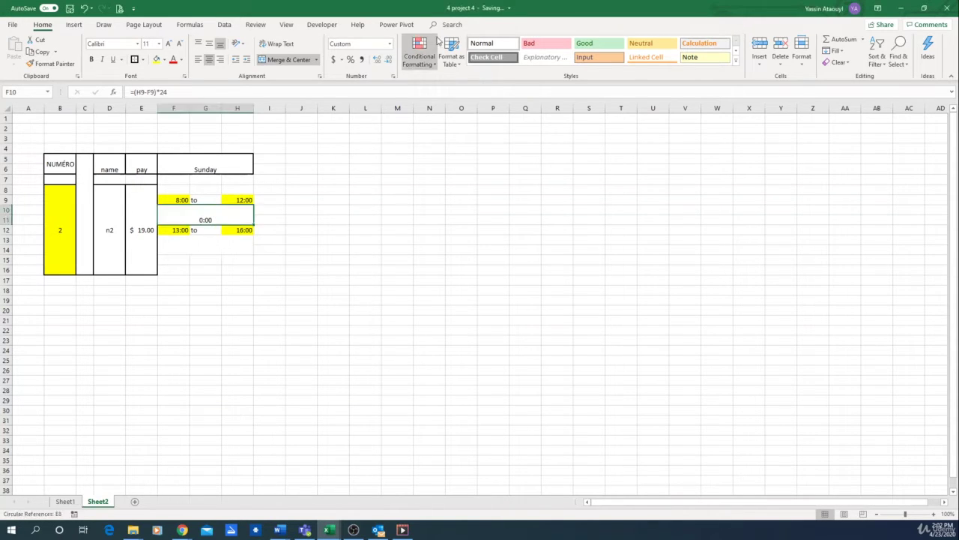
click(390, 44)
click(379, 64)
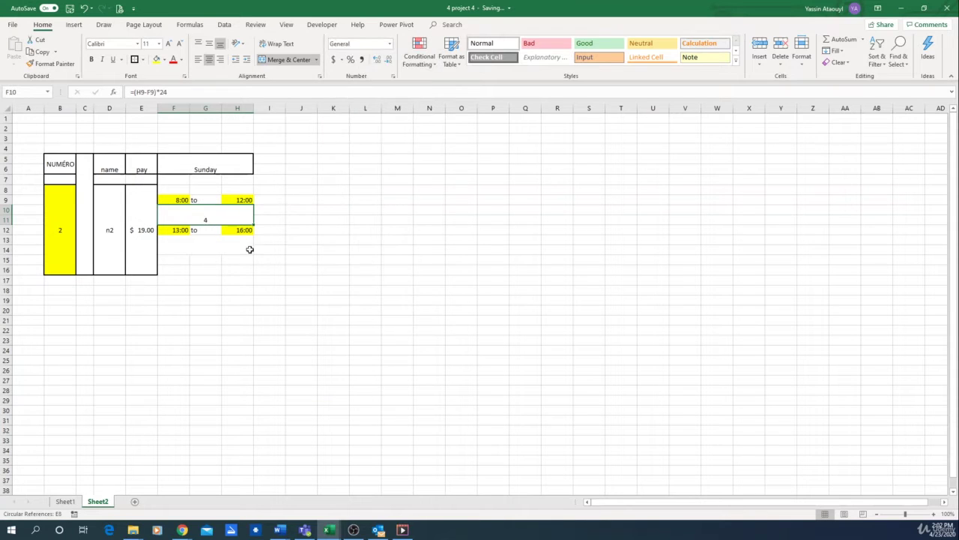
click(234, 267)
click(226, 215)
Step: Copy the hours formula into F13, giving 3 hours for the afternoon shift
click(194, 243)
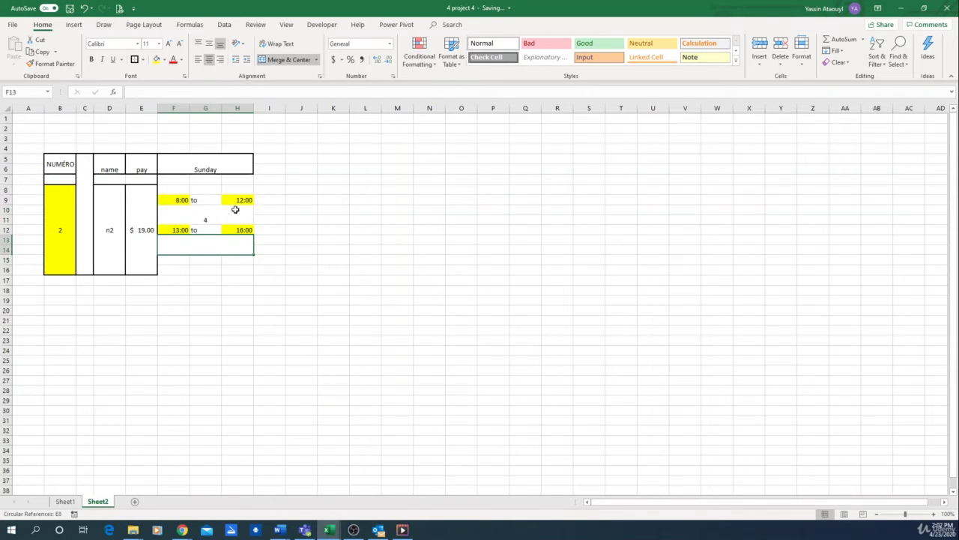
key(ctrl+c)
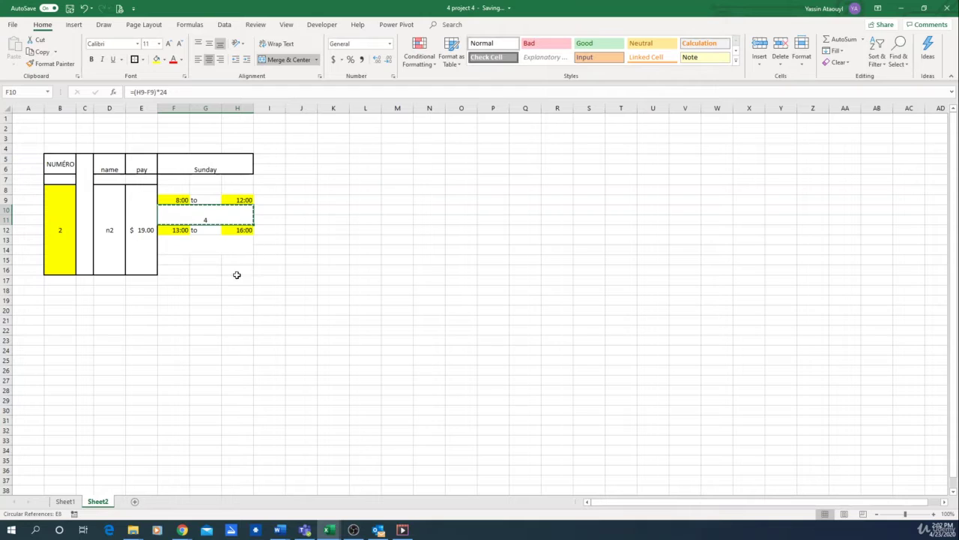
click(214, 244)
key(ctrl+v)
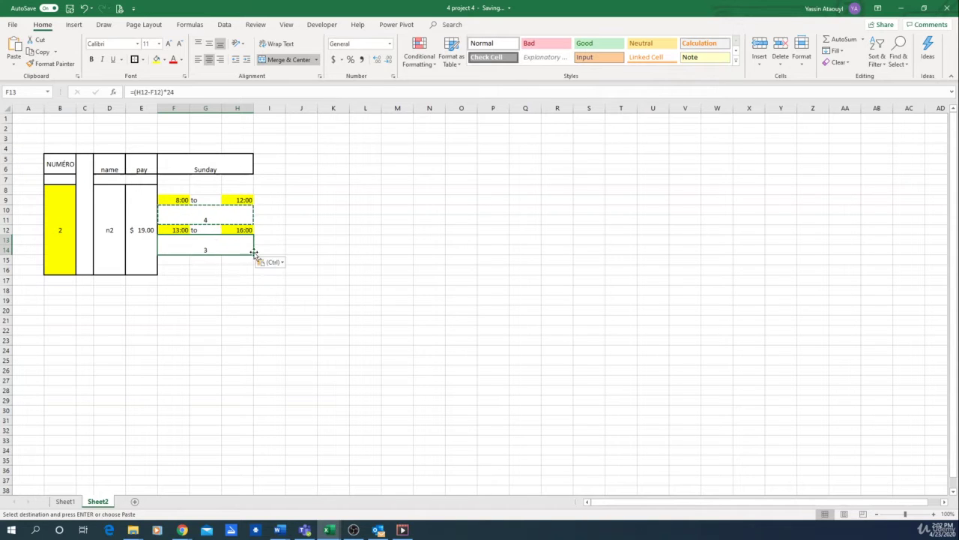
click(201, 278)
click(212, 244)
key(Escape)
click(212, 216)
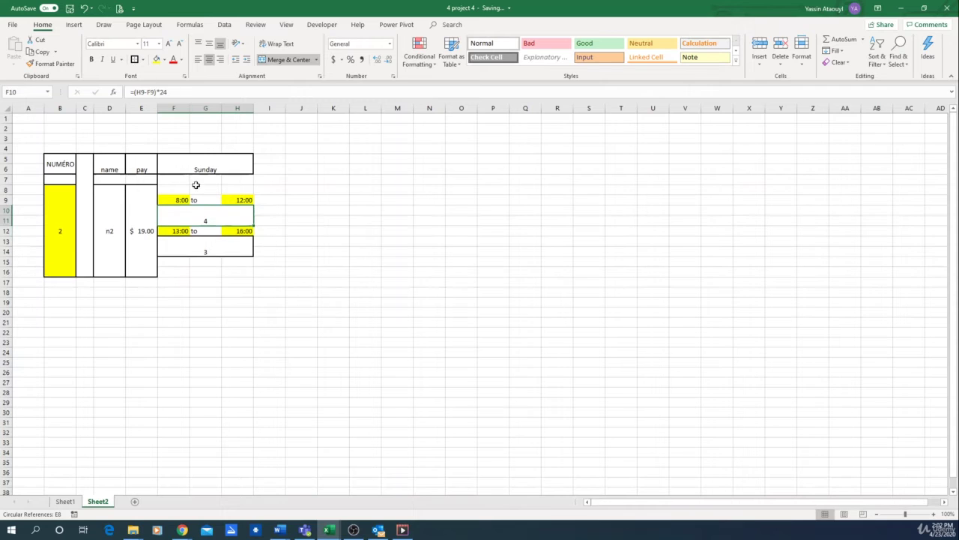
Step: Merge the blank rows under the Sunday heading and at the block's bottom
drag(184, 180, 247, 192)
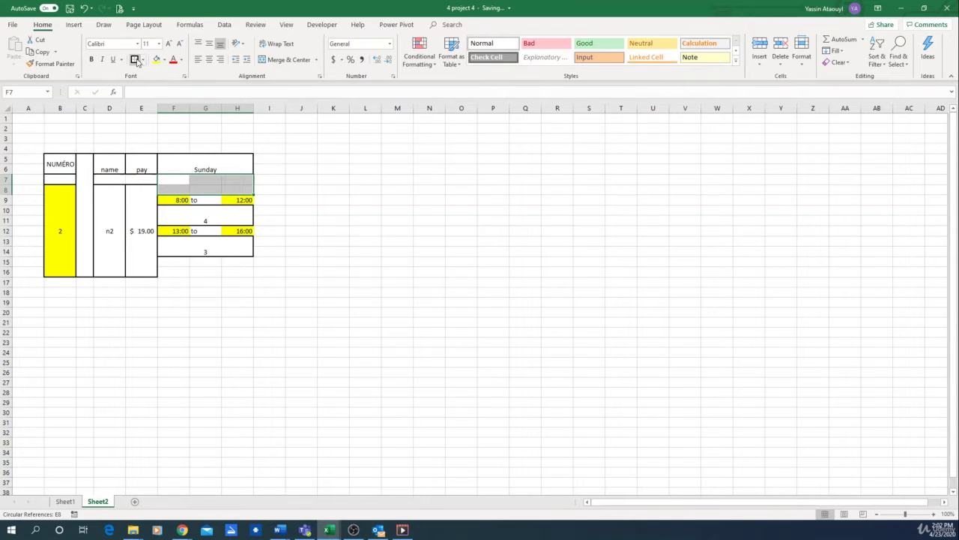
click(257, 60)
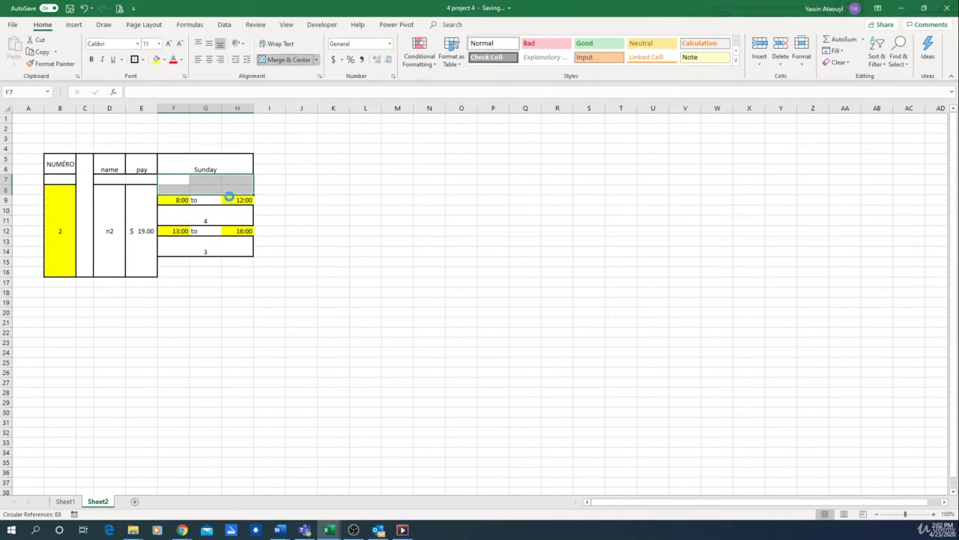
drag(176, 263, 238, 270)
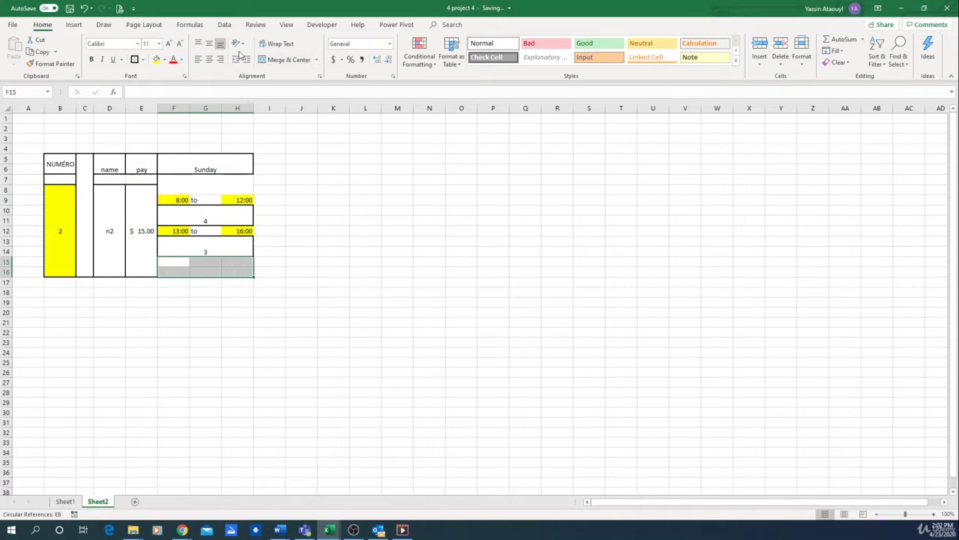
click(285, 60)
click(237, 332)
Step: Center the word 'to' between the 8:00 and 12:00 times
click(182, 202)
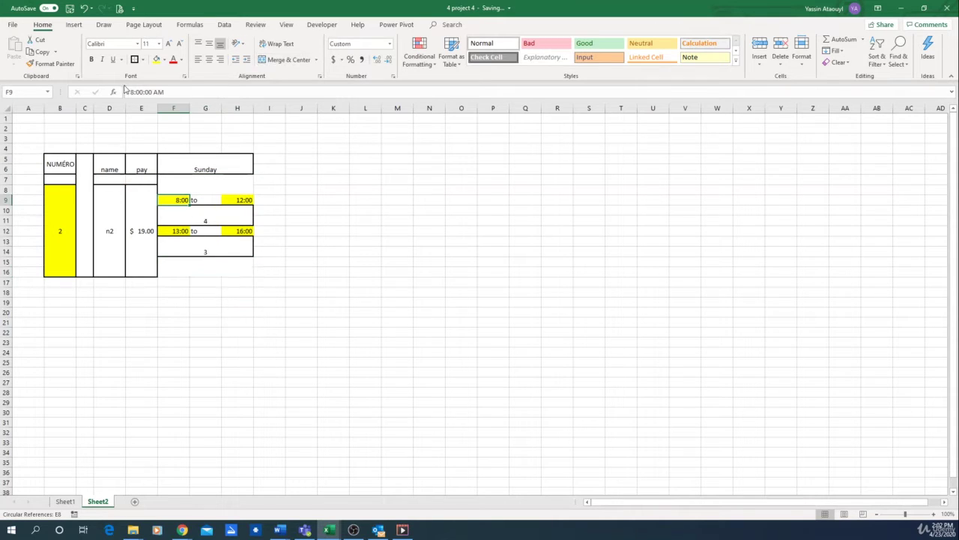
click(231, 201)
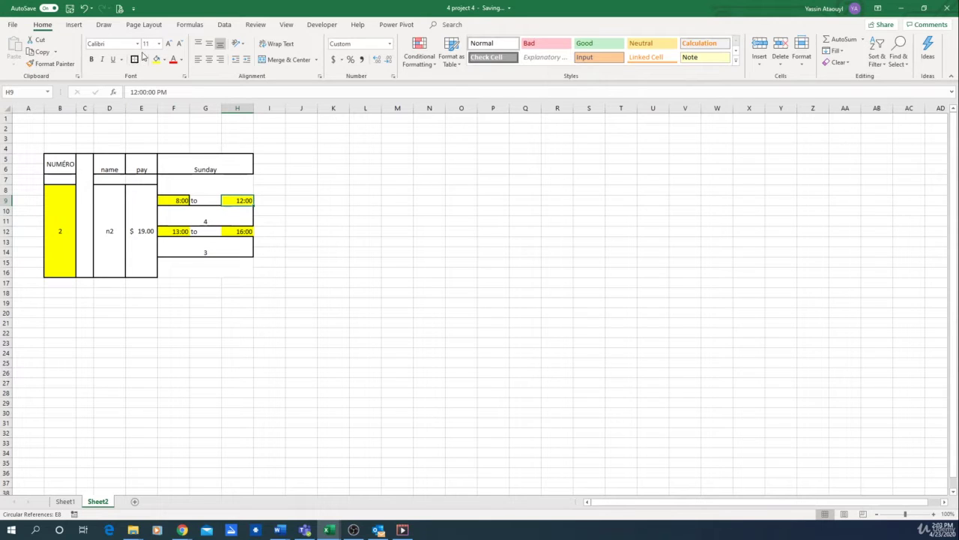
click(207, 199)
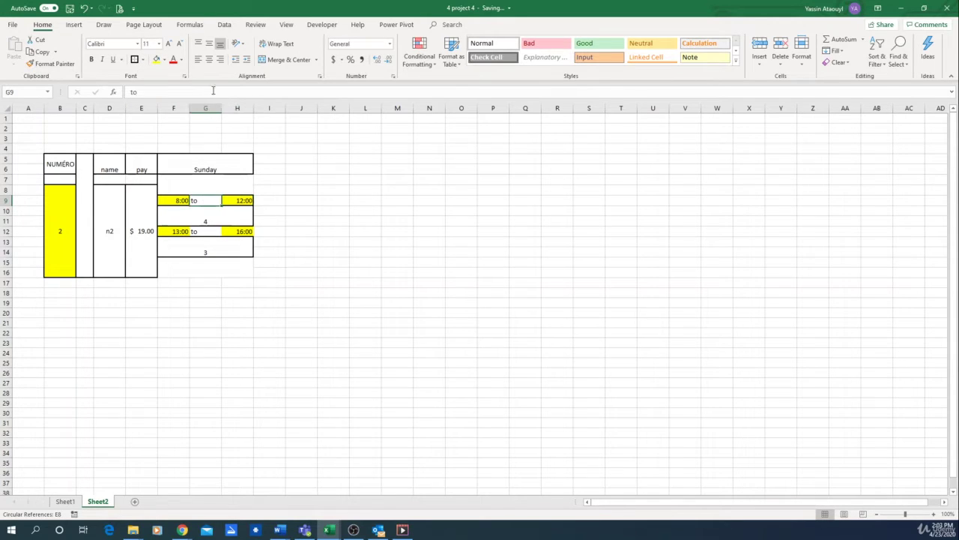
click(209, 60)
click(297, 276)
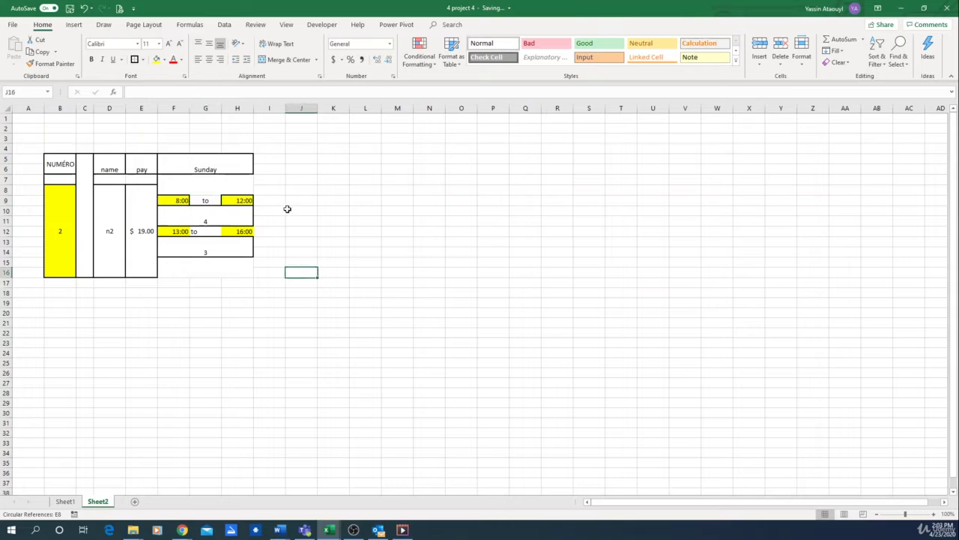
Step: Vertically center the morning and afternoon hours results
click(212, 184)
click(363, 271)
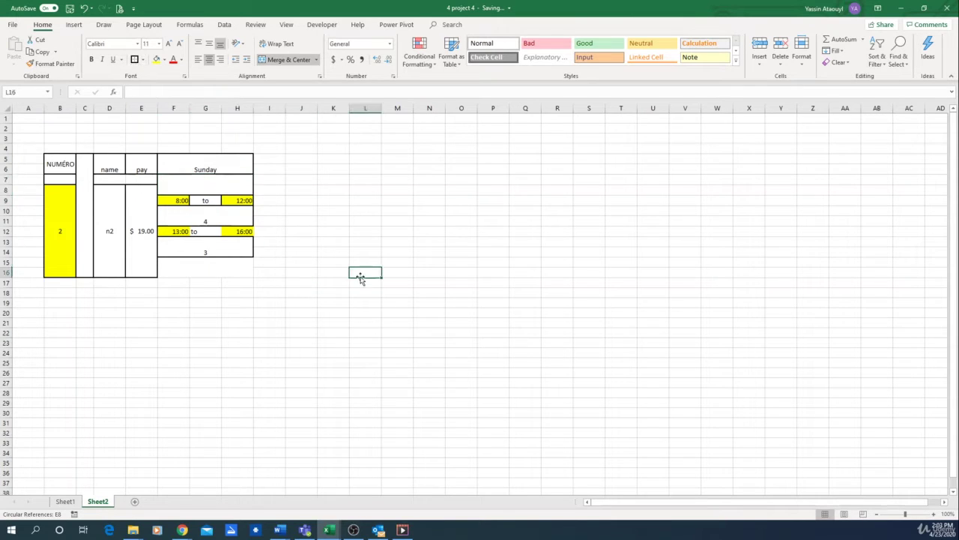
click(222, 218)
click(210, 45)
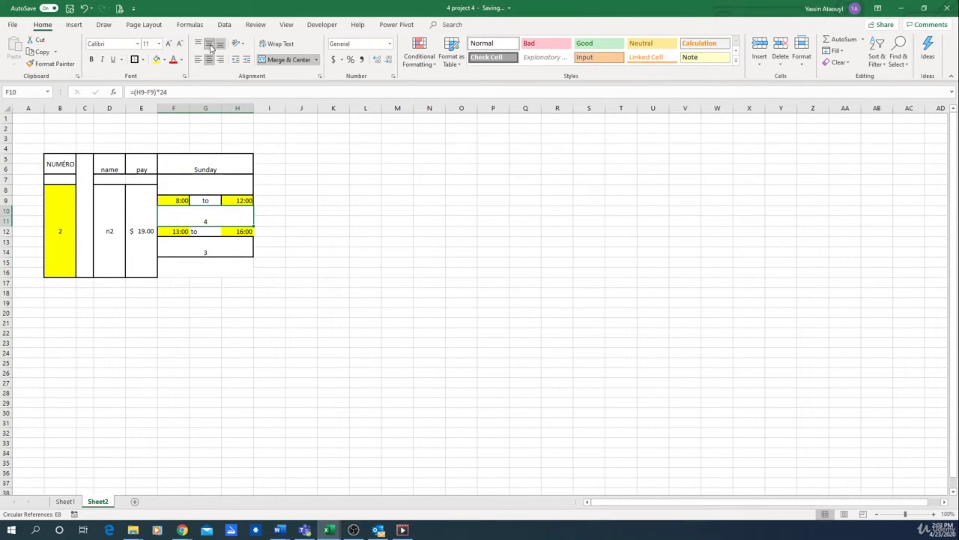
click(212, 251)
click(209, 43)
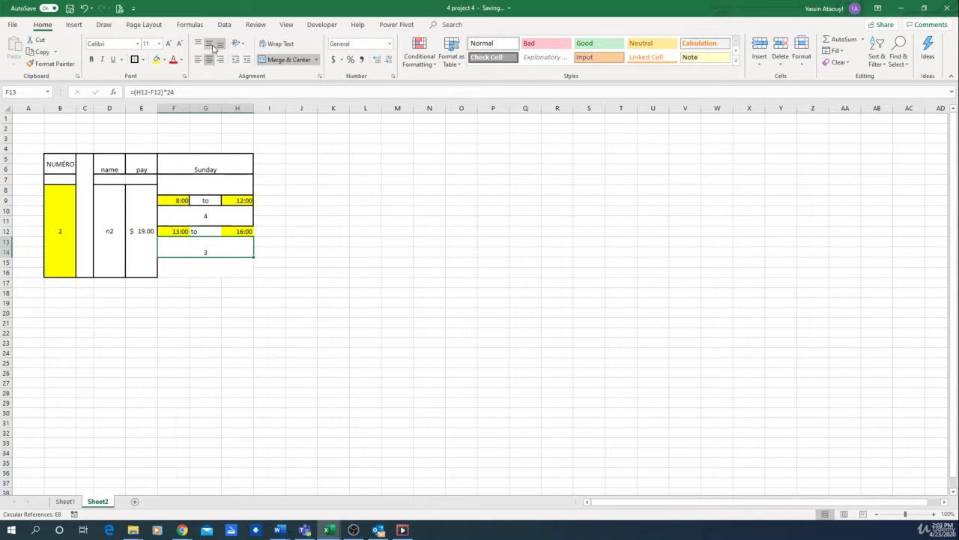
Step: Apply borders to the blank bottom cell and check borders across B5:H16
click(184, 231)
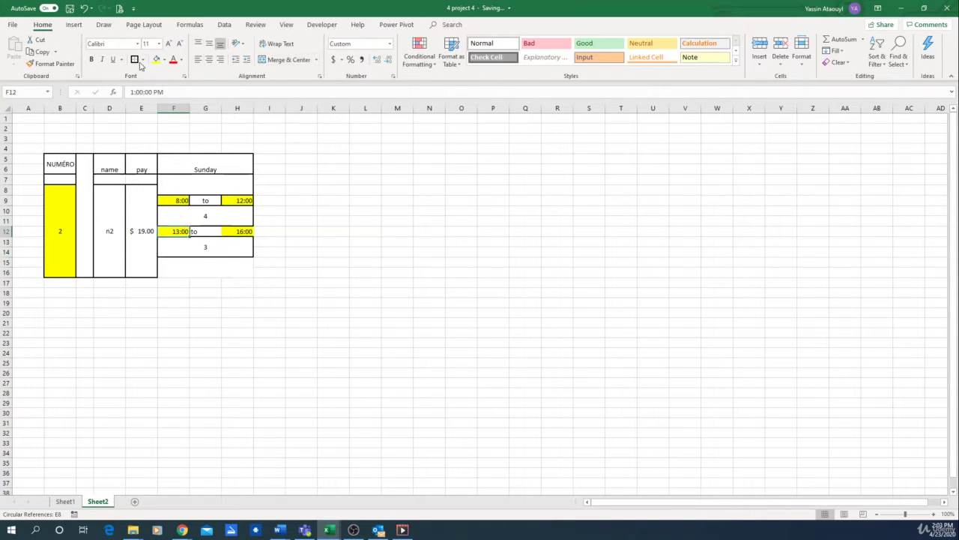
click(244, 232)
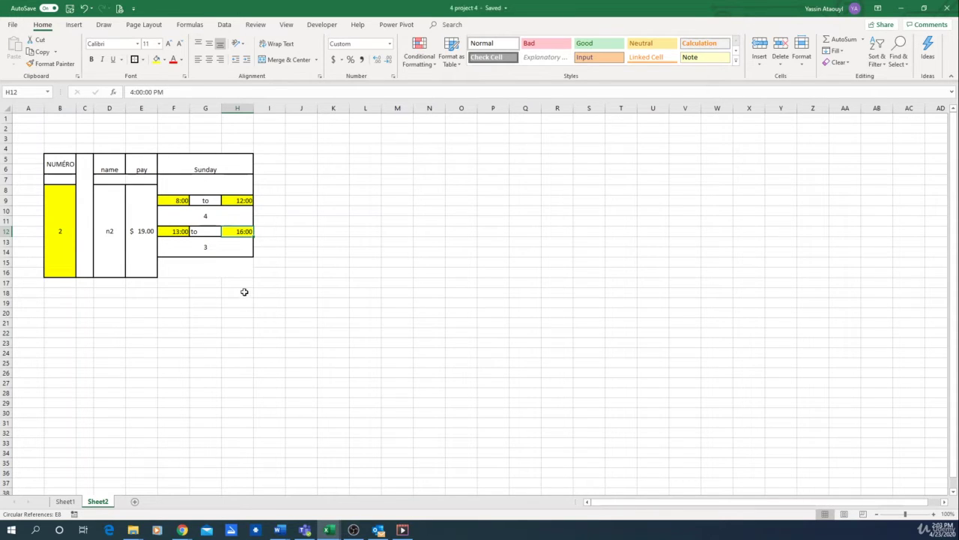
click(203, 267)
click(134, 59)
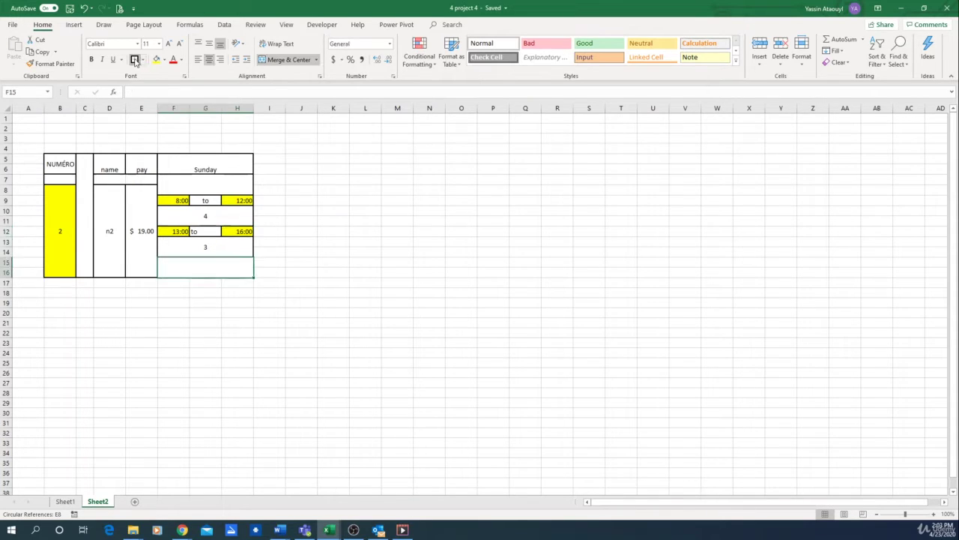
click(304, 271)
drag(58, 160, 242, 275)
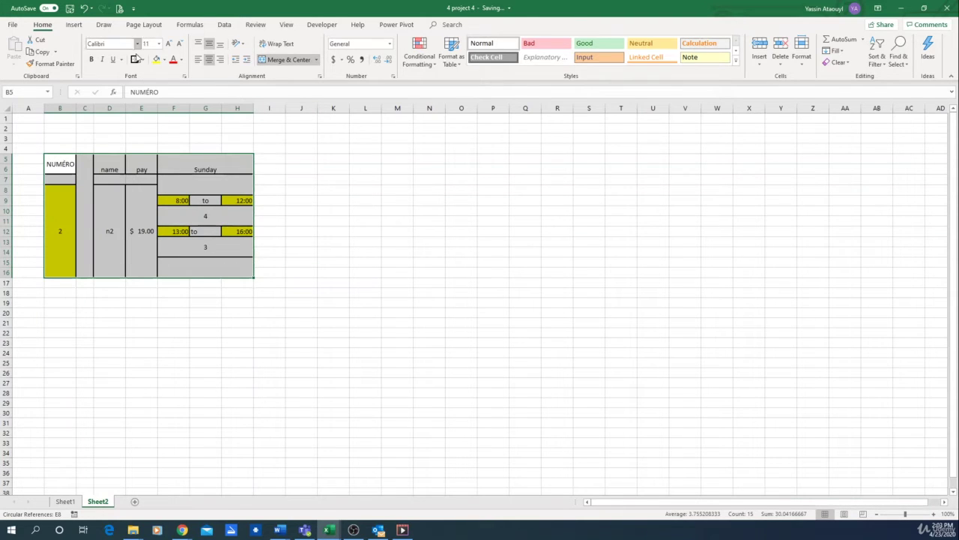
click(365, 333)
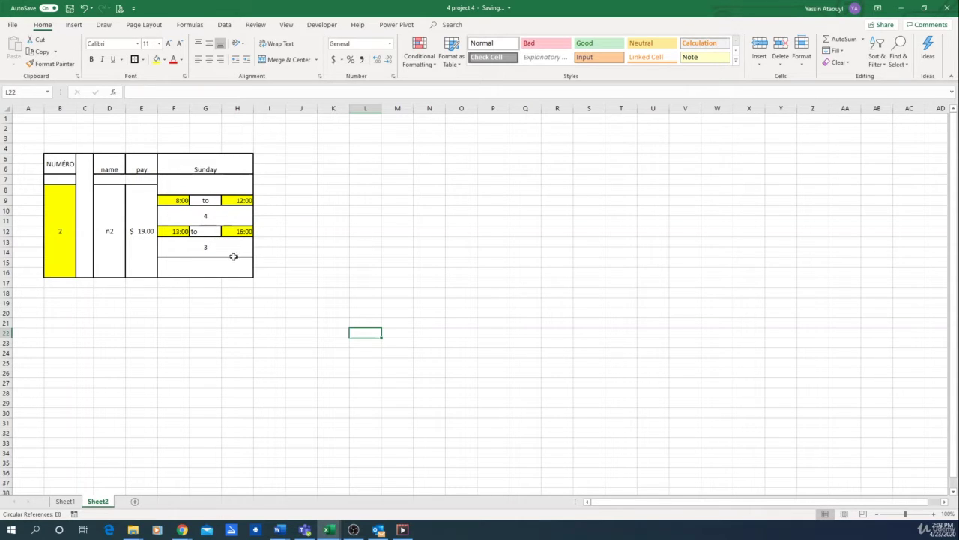
Step: Copy the Sunday block F5:H16 and paste it at I5, L5, O5, R5, U5 and X5
drag(226, 167, 232, 261)
key(ctrl+c)
click(270, 159)
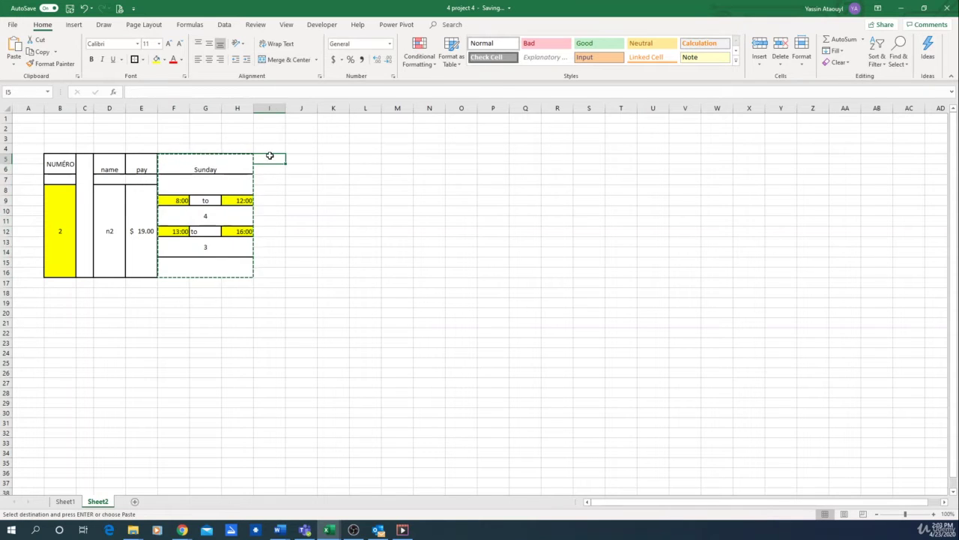
key(ctrl+v)
click(367, 161)
key(ctrl+v)
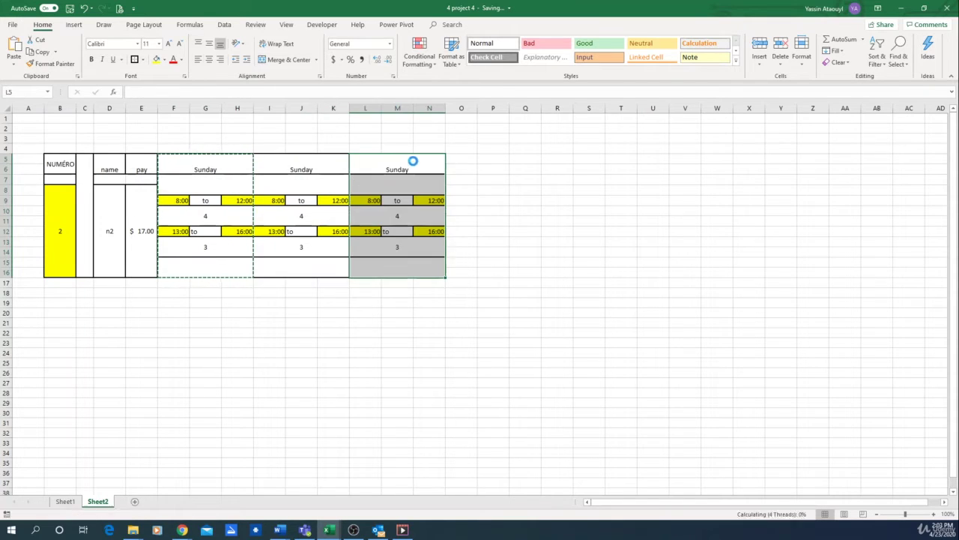
click(469, 160)
key(ctrl+v)
click(559, 158)
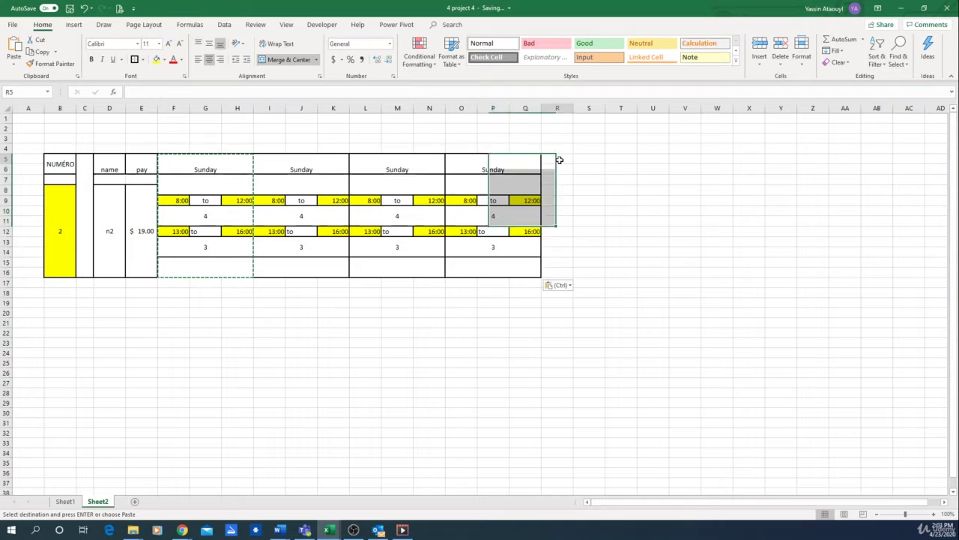
key(ctrl+v)
click(644, 158)
key(ctrl+v)
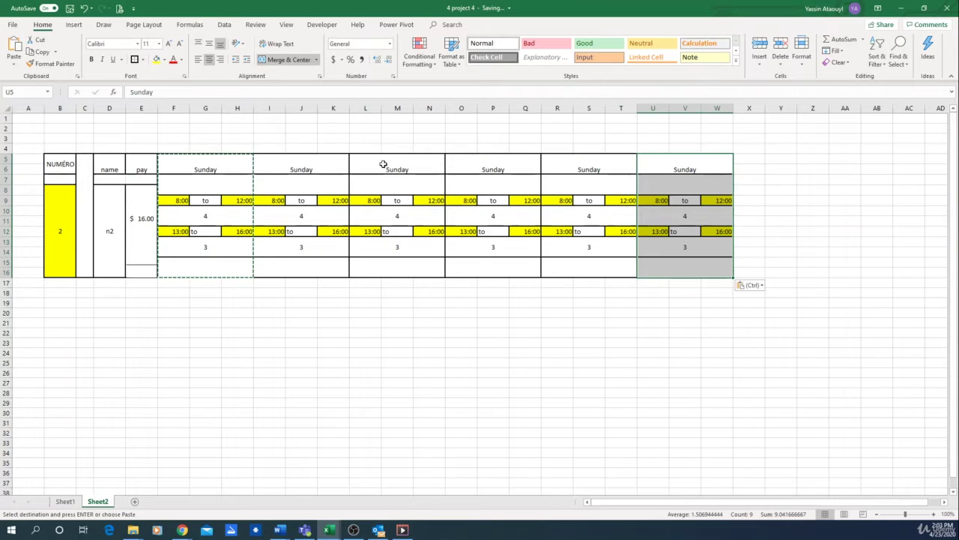
click(753, 159)
key(ctrl+v)
Step: Label the copied block headers Monday, Tuesday, Wednesday, Thursday, Friday and Saturday
click(558, 331)
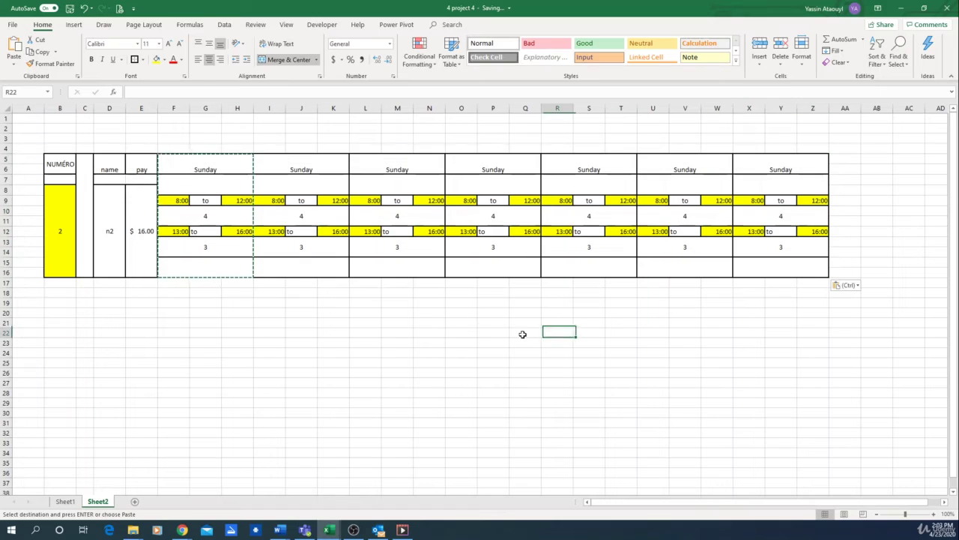
click(300, 160)
text(Mo)
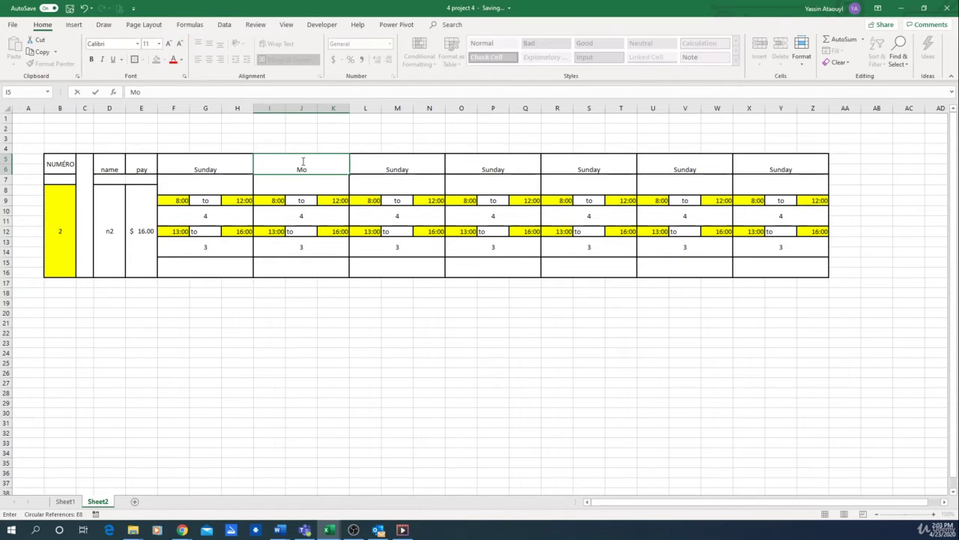
text(nday)
key(Tab)
text(t)
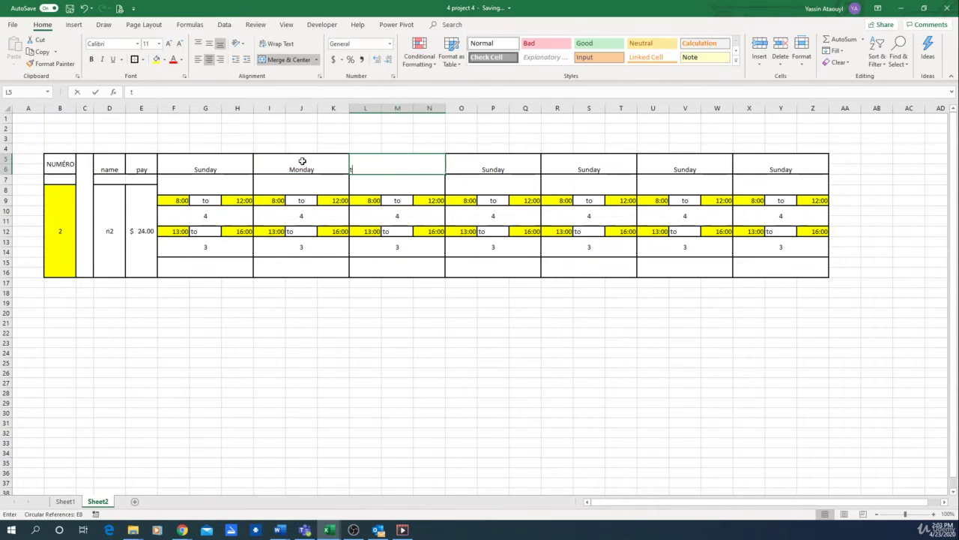
text(uesday)
key(Tab)
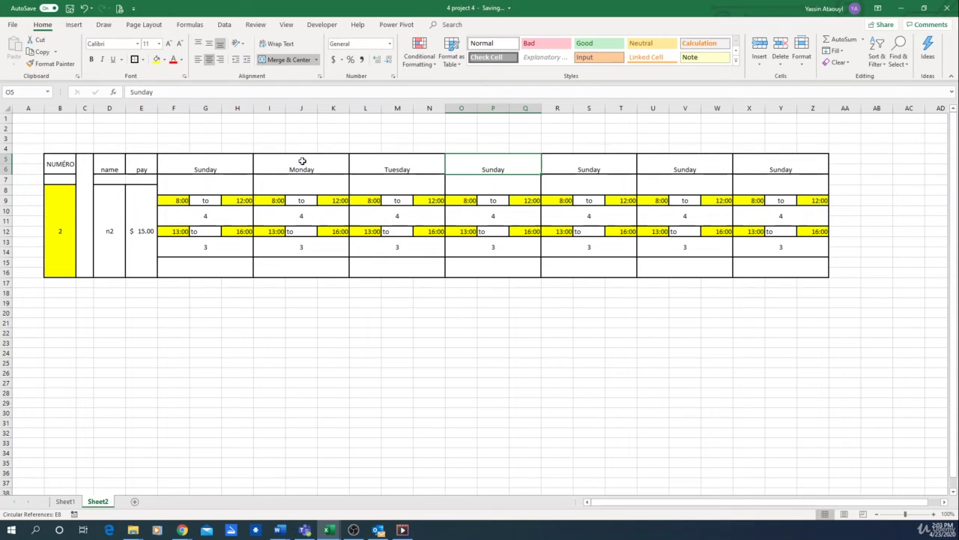
text(wednesd)
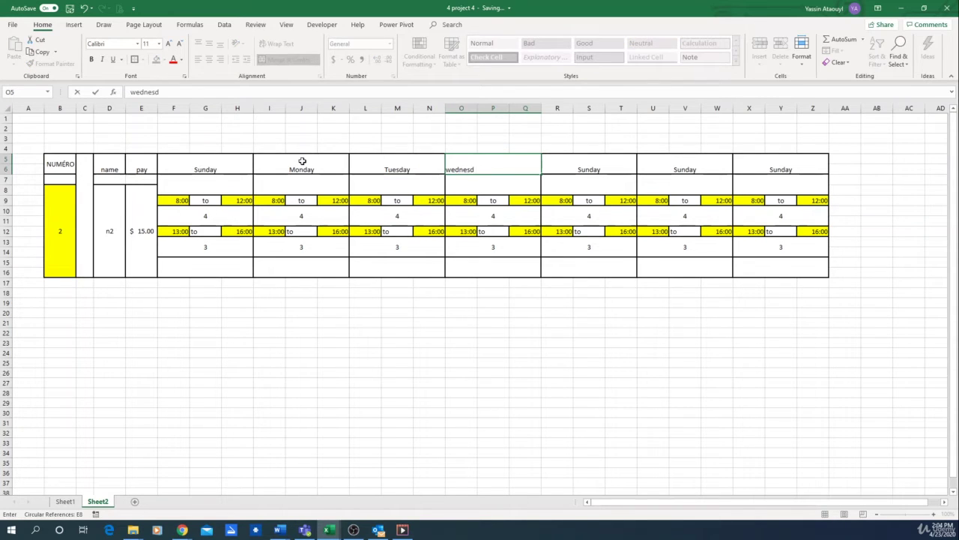
text(ay)
key(Tab)
text(thu)
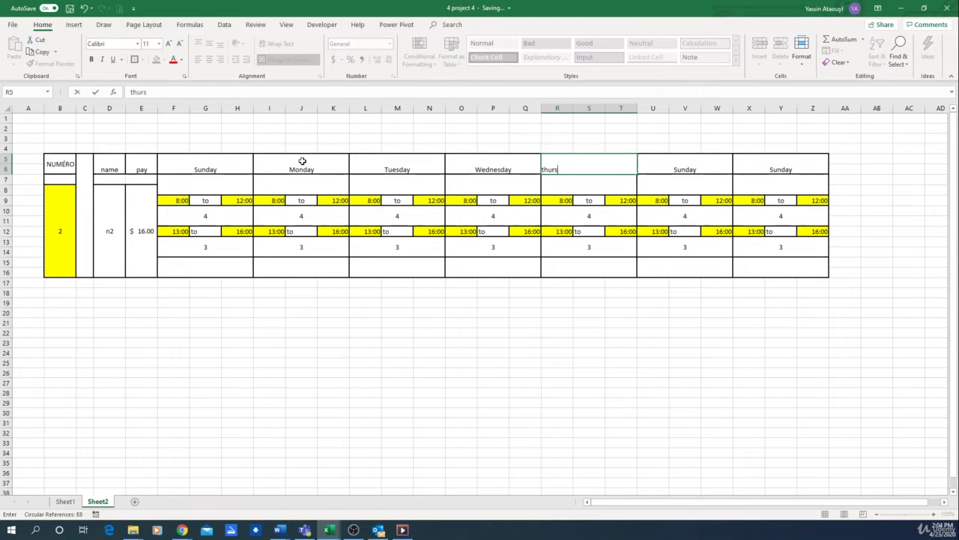
text(rsday)
key(Tab)
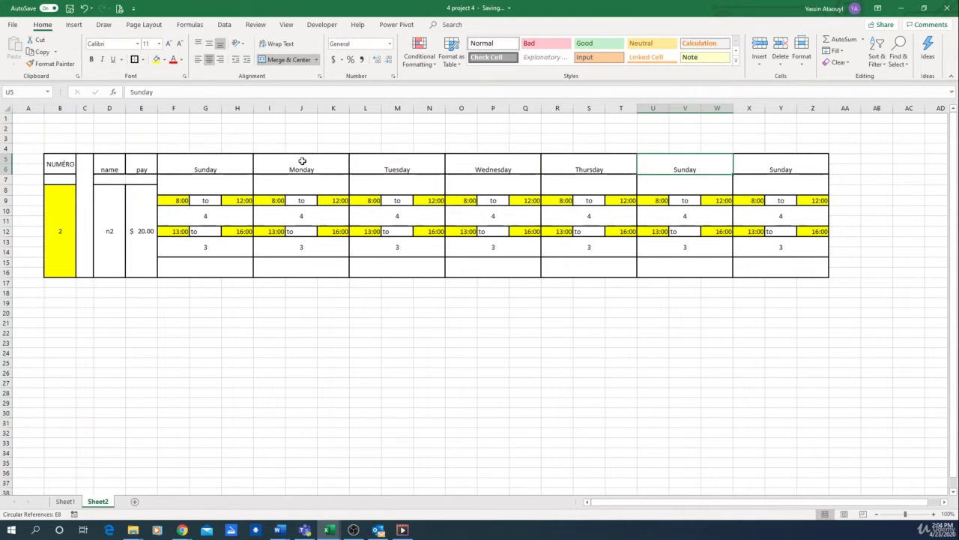
text(Fri)
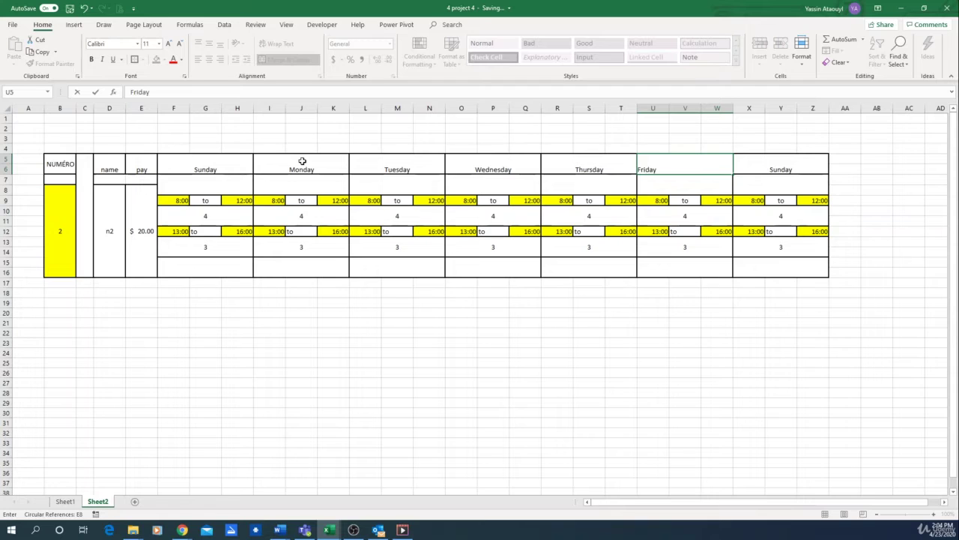
key(Tab)
text(saturda)
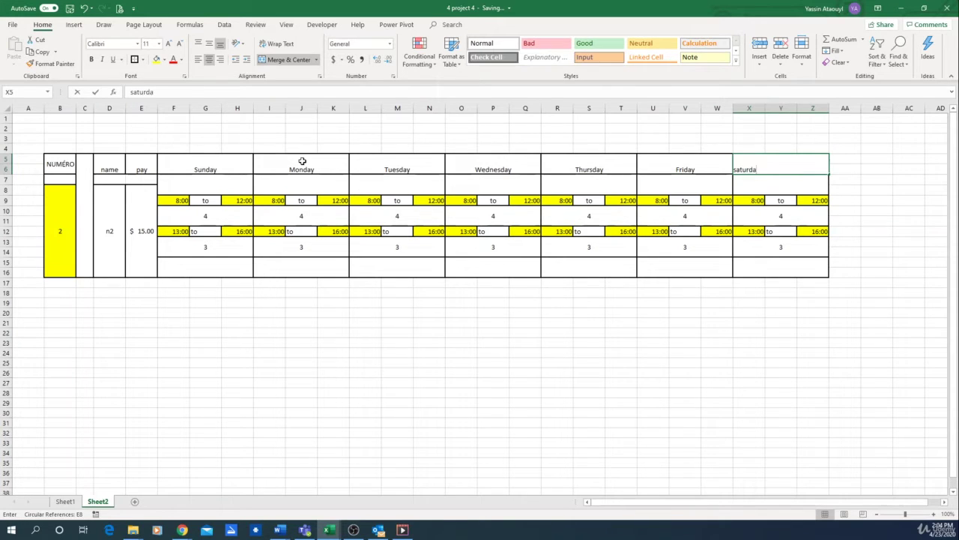
text(y)
key(Return)
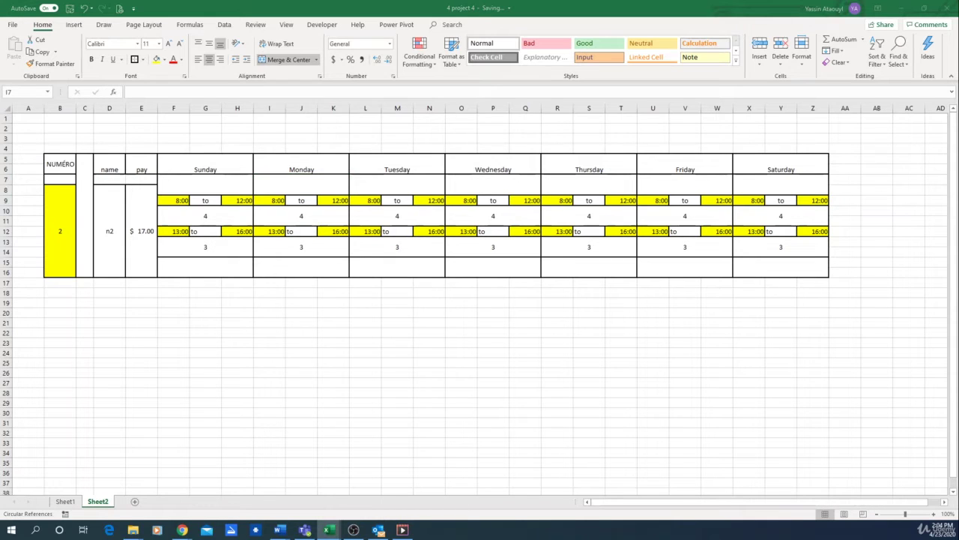
Step: Type 20 into a cell right of the Saturday block
key(F2)
key(Escape)
click(843, 191)
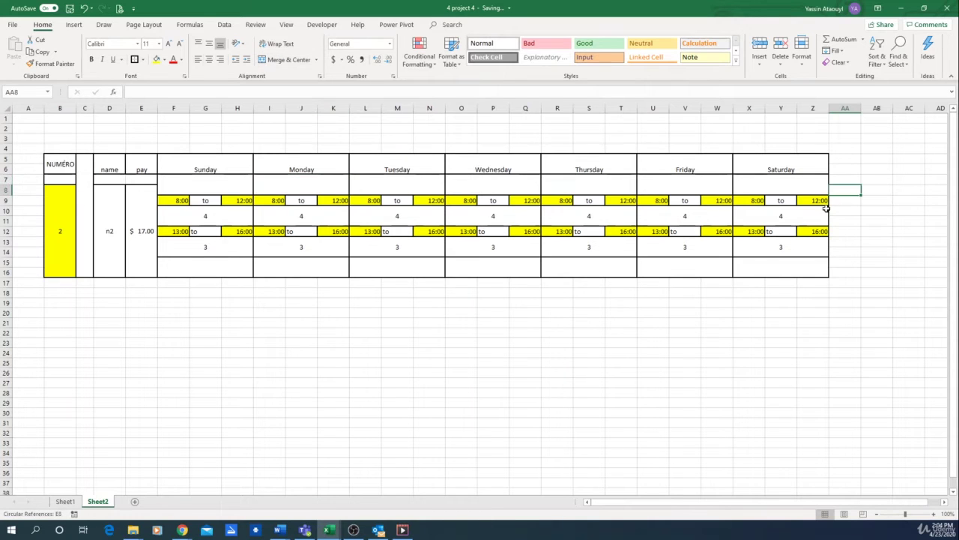
text(20)
click(855, 231)
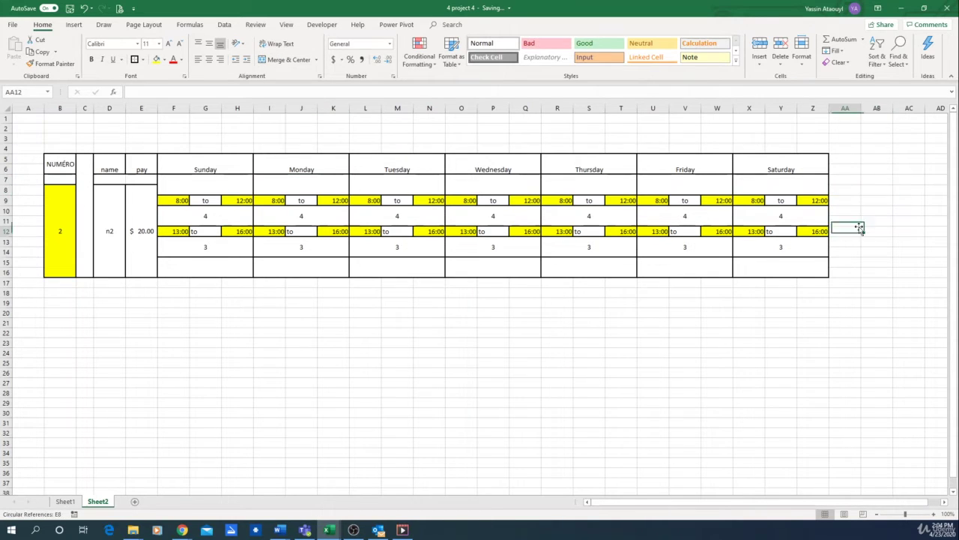
Step: Merge & Center AA7:AB16 into one tall total-hours cell
drag(855, 177, 883, 272)
click(279, 59)
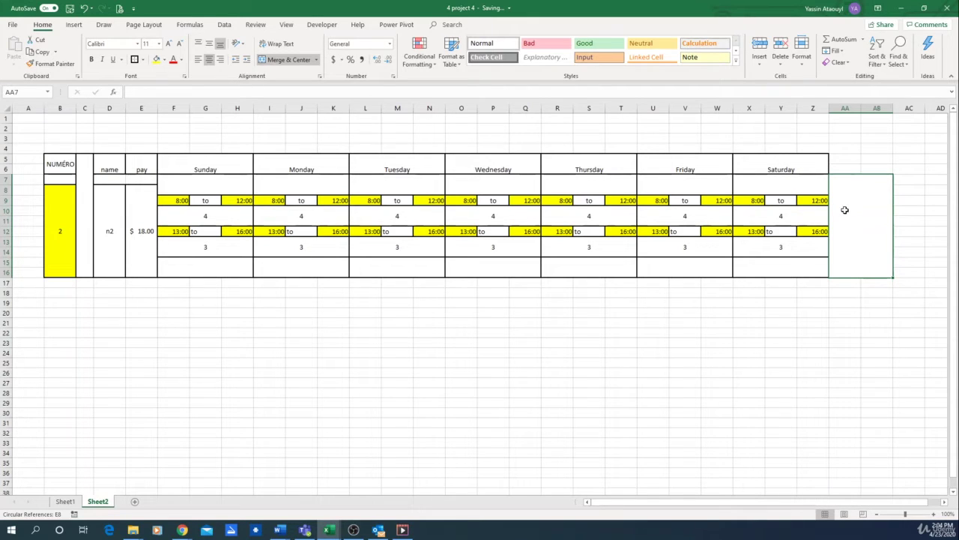
click(918, 243)
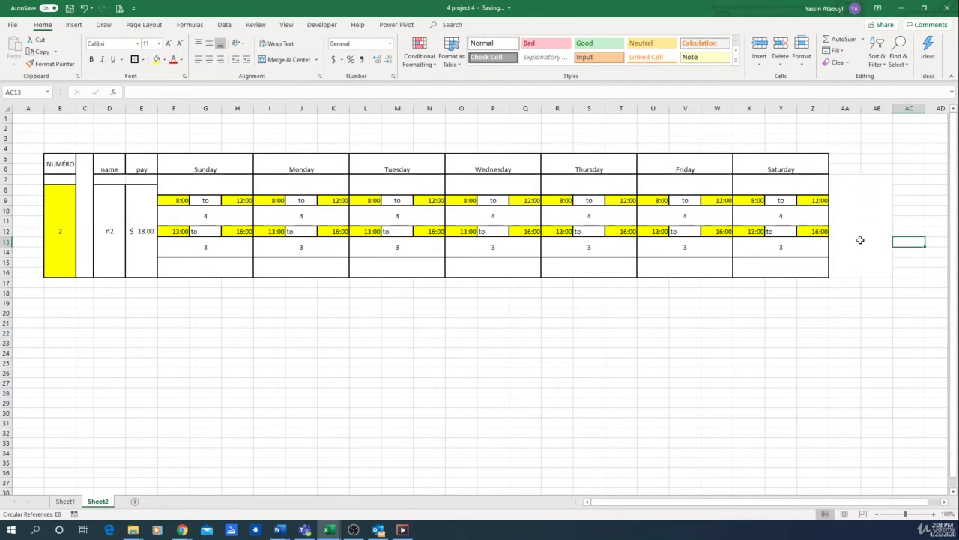
click(849, 225)
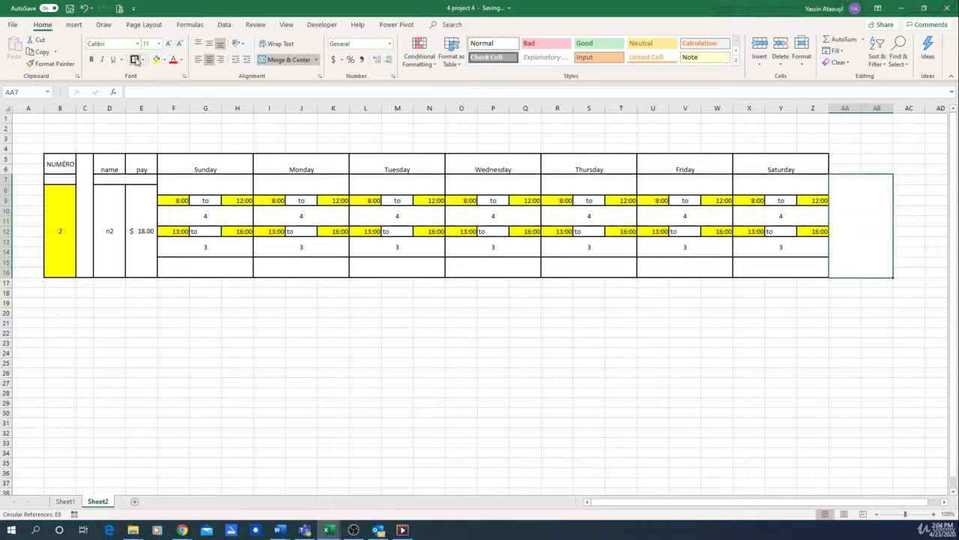
Step: Start the AA7 total formula by adding the morning hours F10, I10, L10, O10, R10, U10 and X10
text(=)
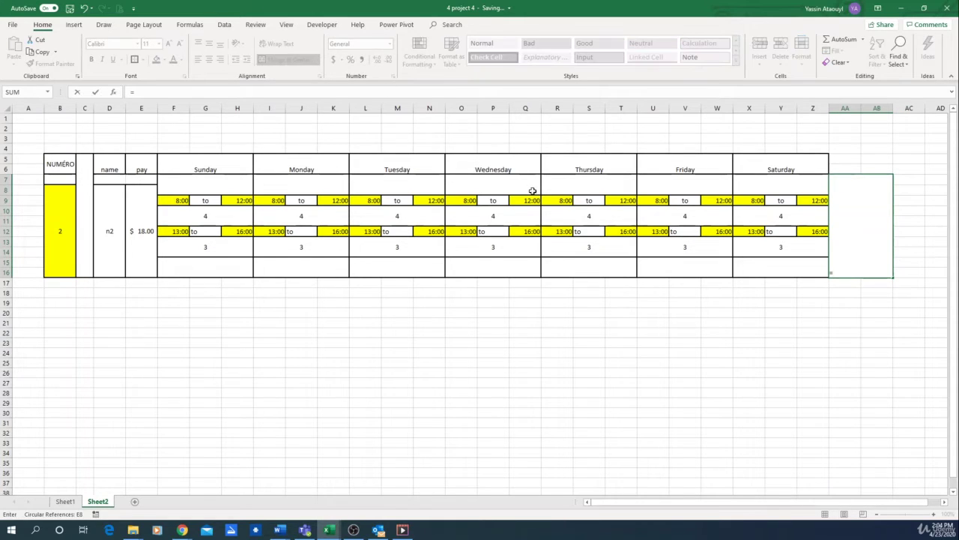
click(206, 212)
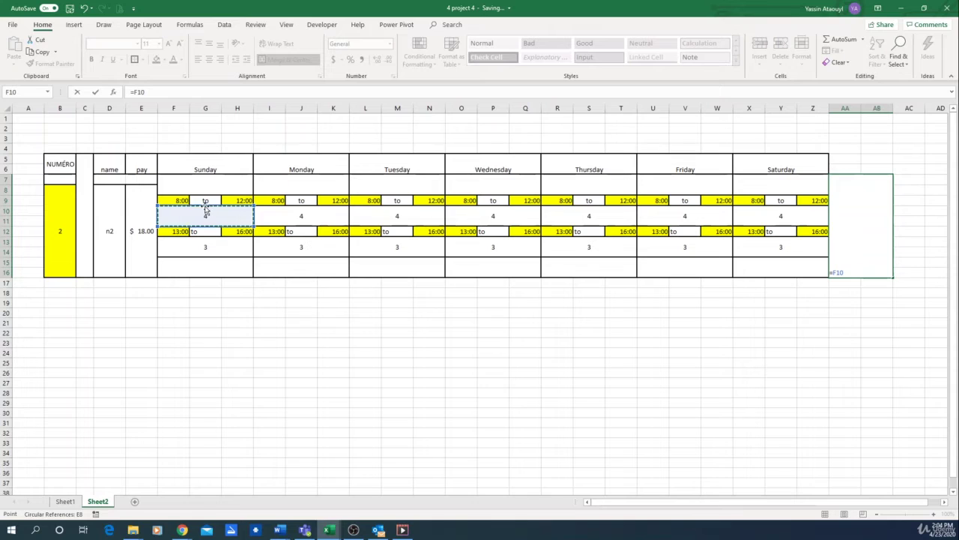
text(+)
click(305, 216)
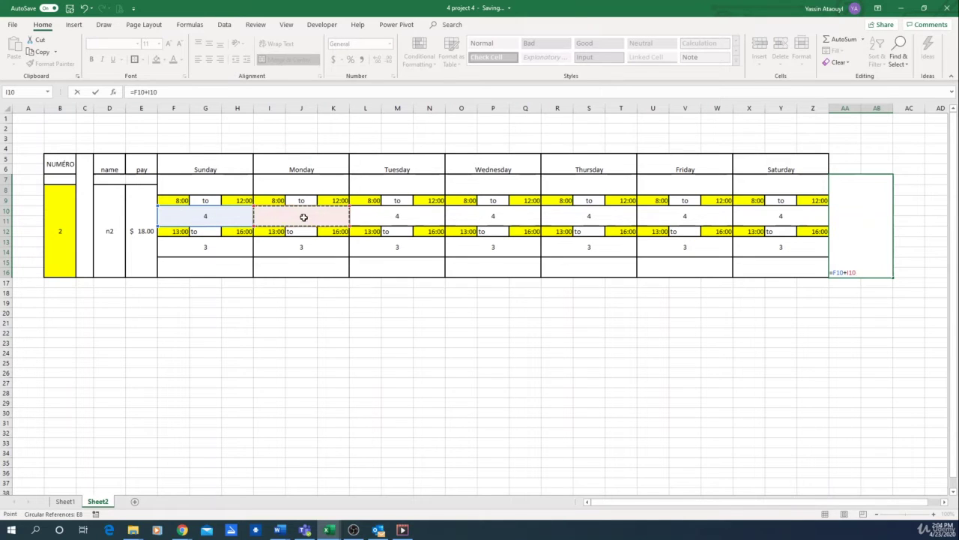
text(+)
click(409, 217)
text(+)
click(498, 216)
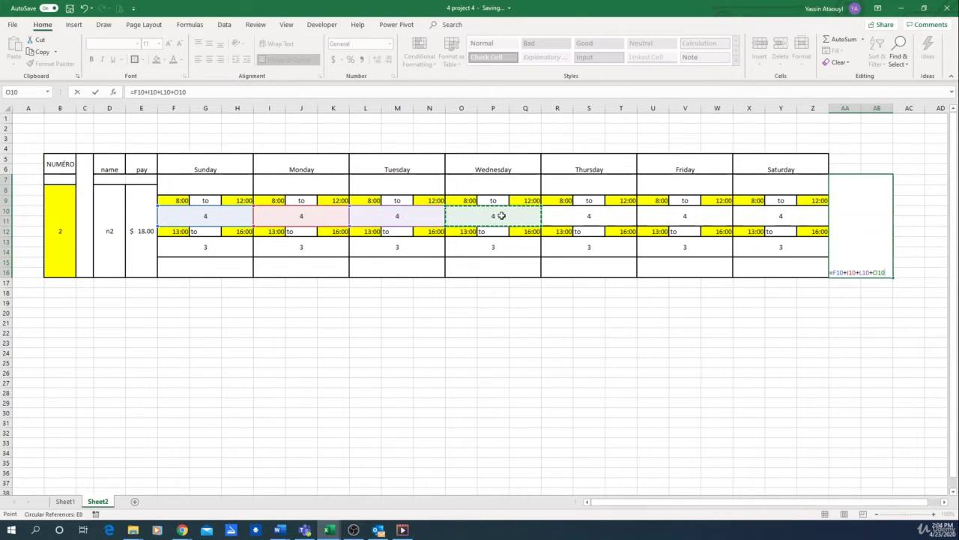
text(+)
click(605, 216)
text(+)
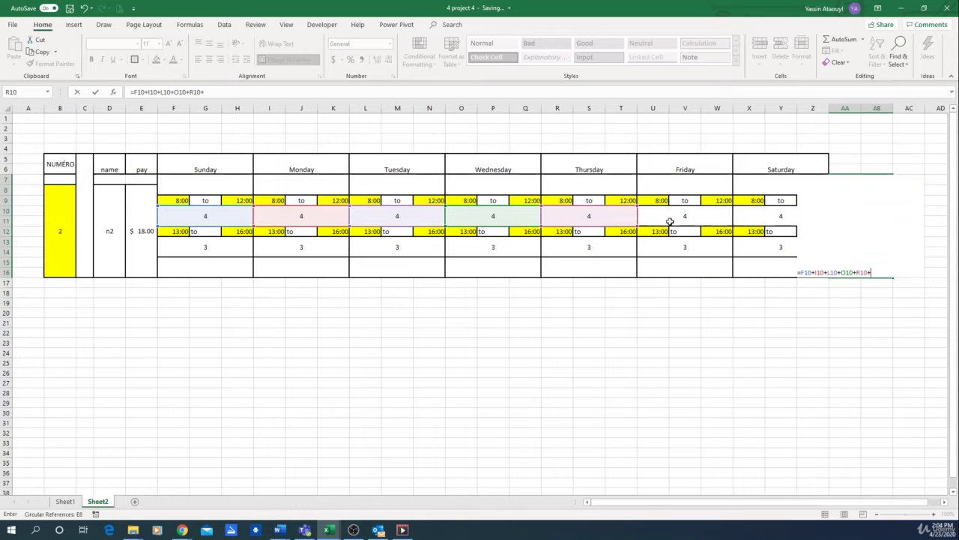
click(670, 218)
text(+)
click(760, 221)
Step: Add the afternoon hours F13 through X13 so the total reads 49, centred vertically
text(+)
click(230, 251)
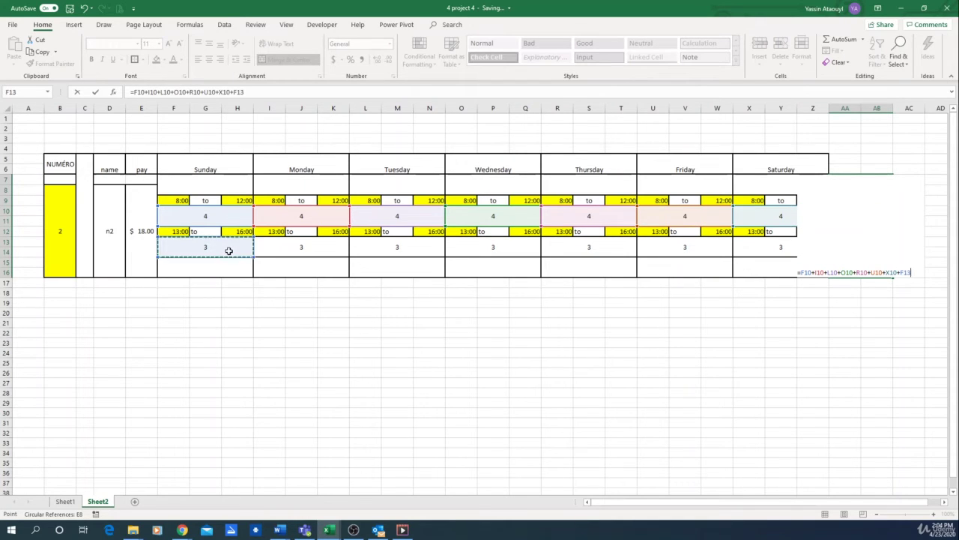
text(+)
click(309, 248)
text(+)
click(405, 249)
text(+)
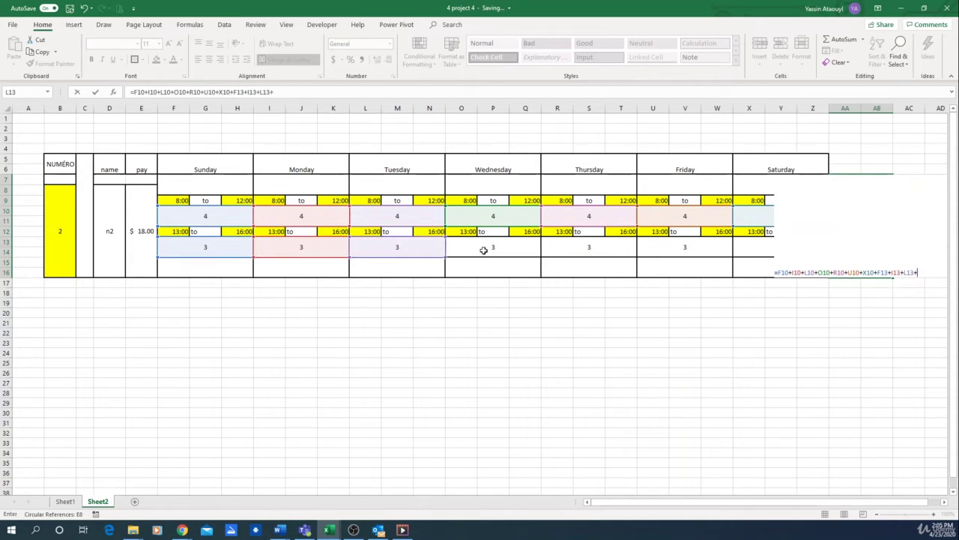
click(484, 249)
text(+)
click(580, 252)
text(+)
click(675, 251)
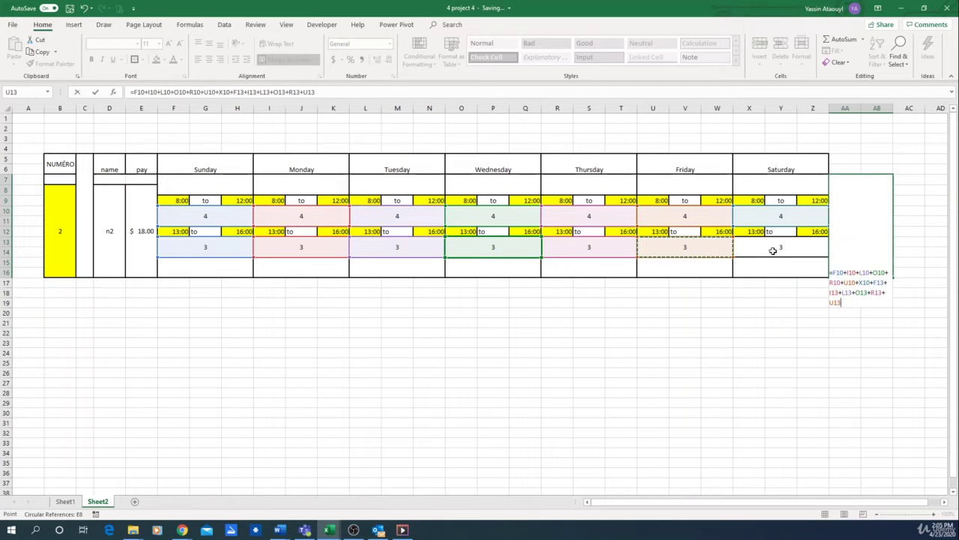
text(+)
click(775, 248)
key(Return)
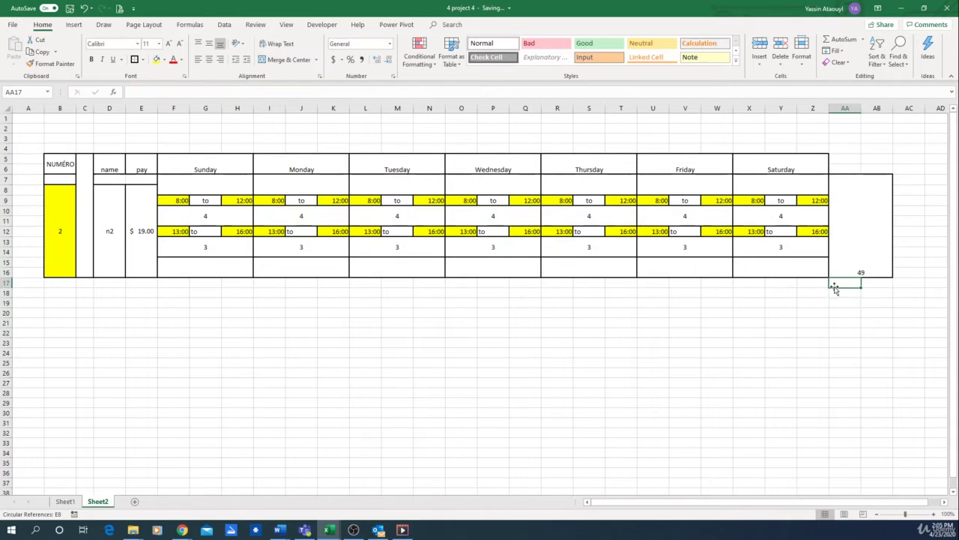
click(841, 244)
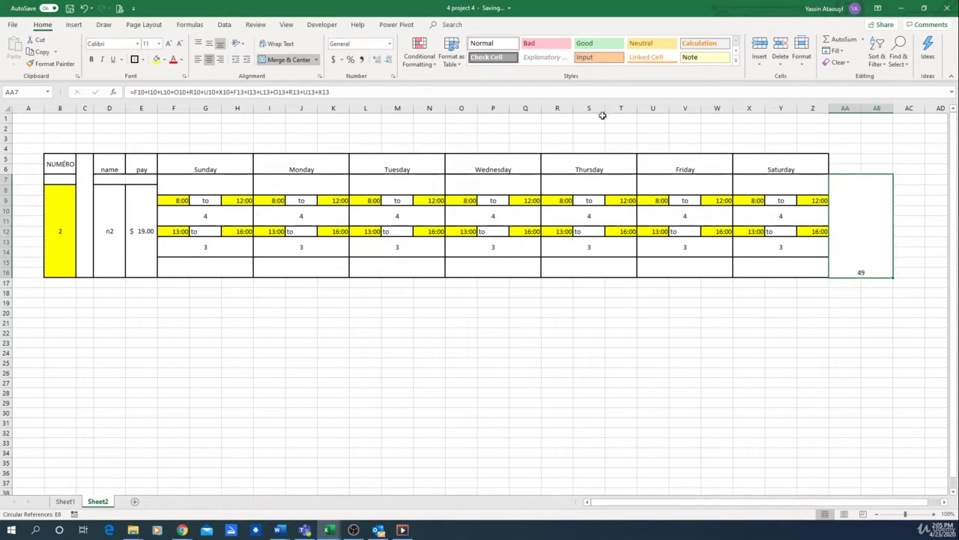
click(209, 43)
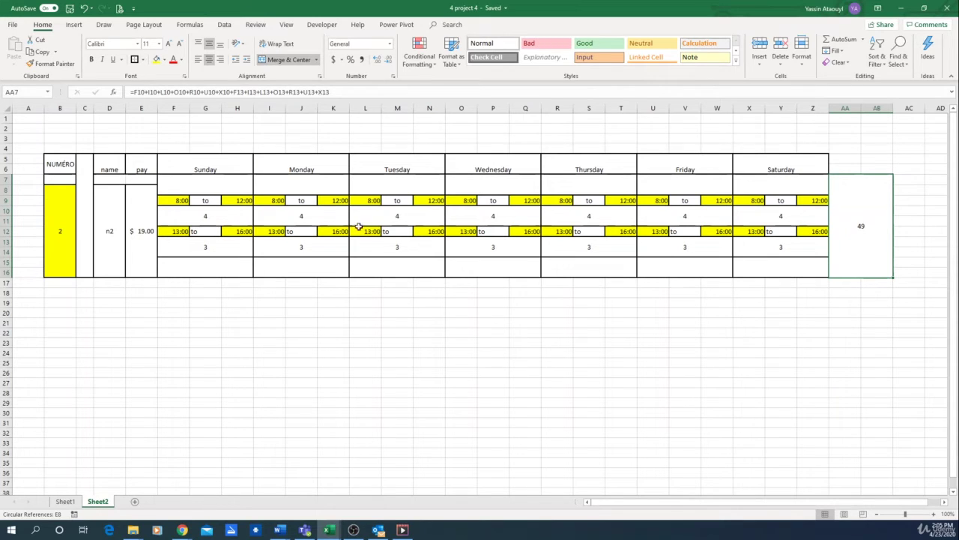
Step: Clear the 13:00 and 16:00 afternoon times for Tuesday, Wednesday and Thursday, dropping the total to 40
click(429, 231)
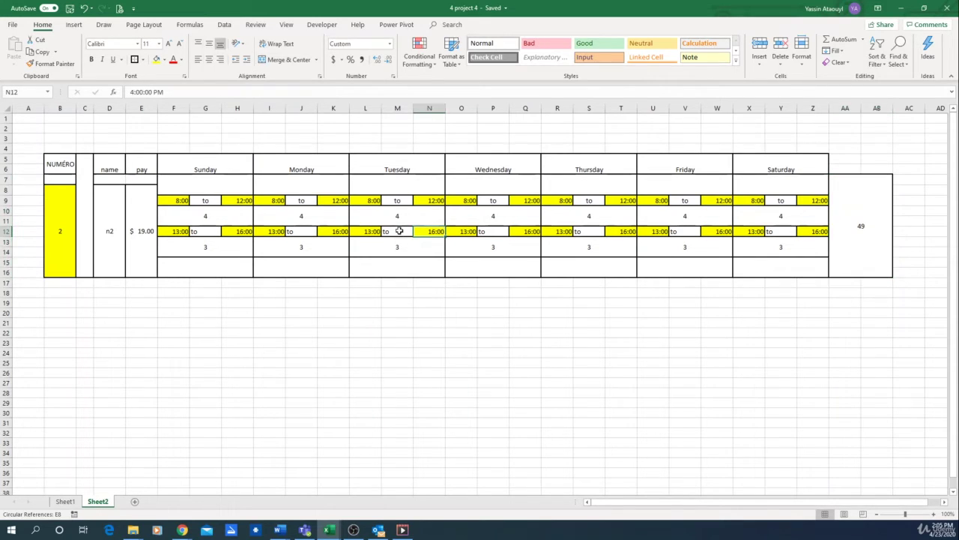
click(373, 231)
key(Delete)
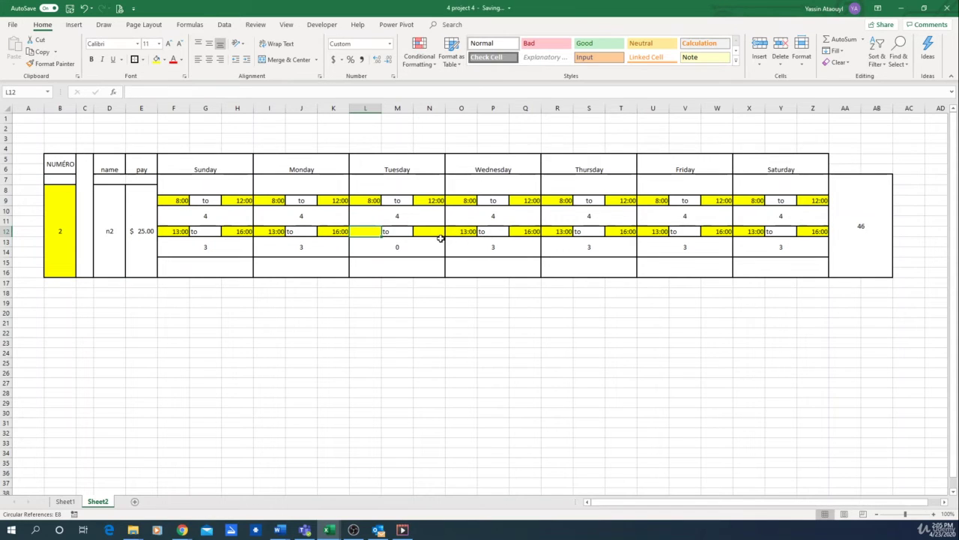
click(467, 233)
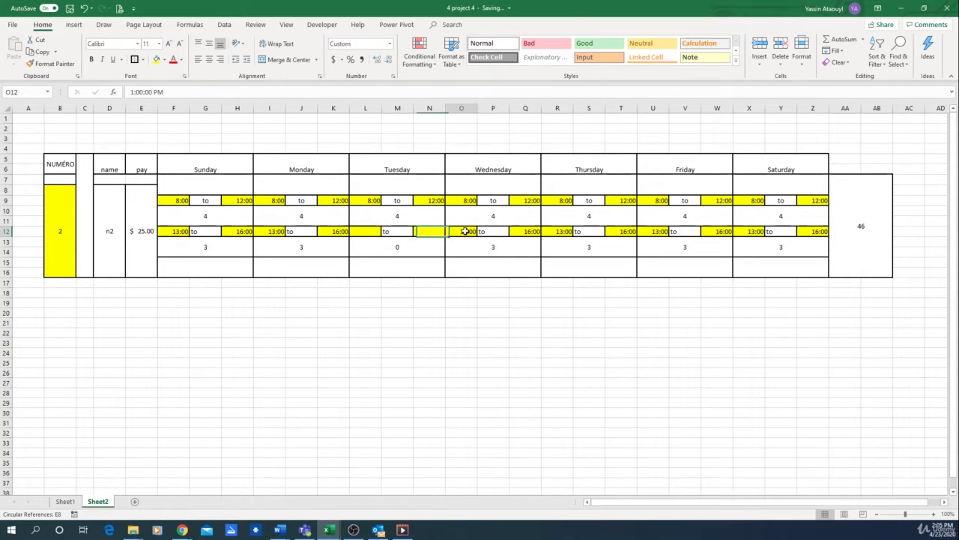
key(Delete)
click(533, 232)
key(Delete)
click(560, 232)
key(Delete)
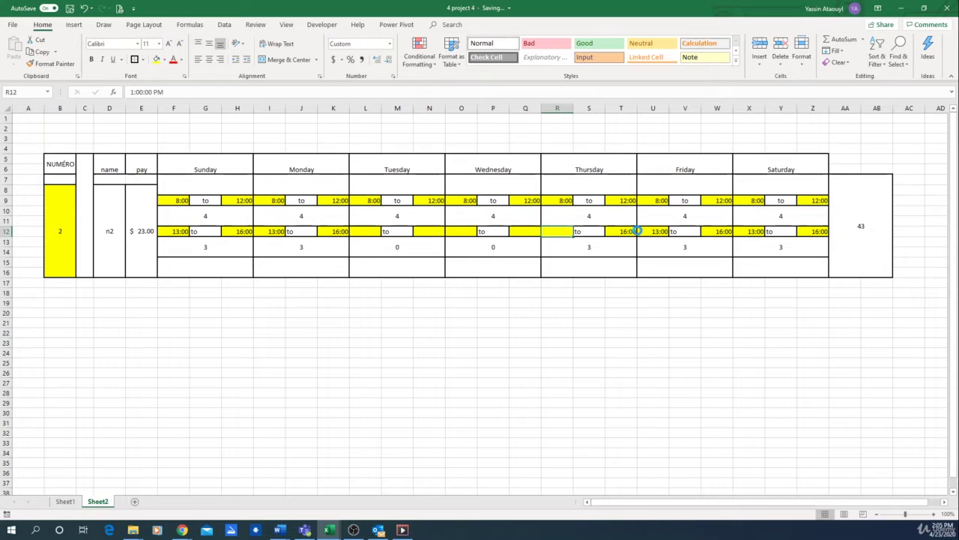
click(625, 232)
key(Delete)
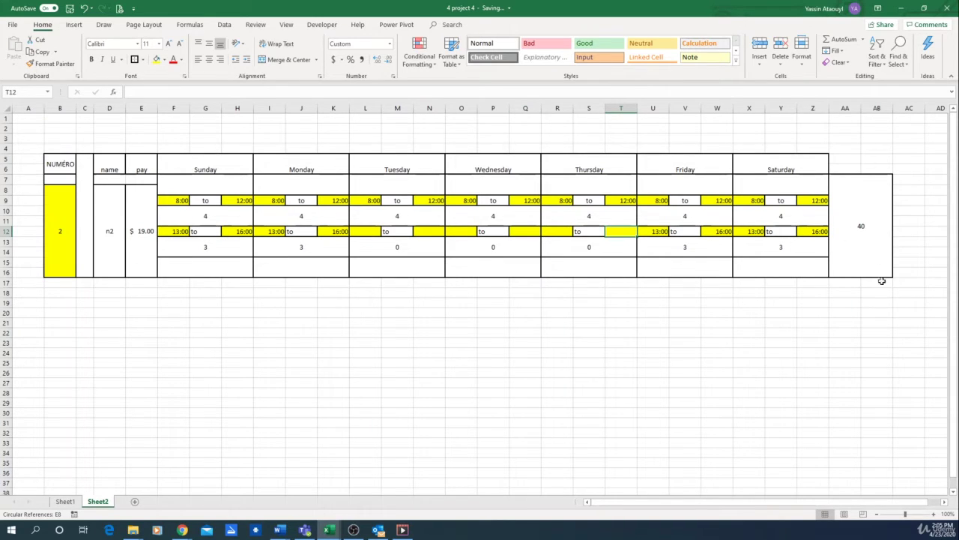
drag(836, 158, 883, 165)
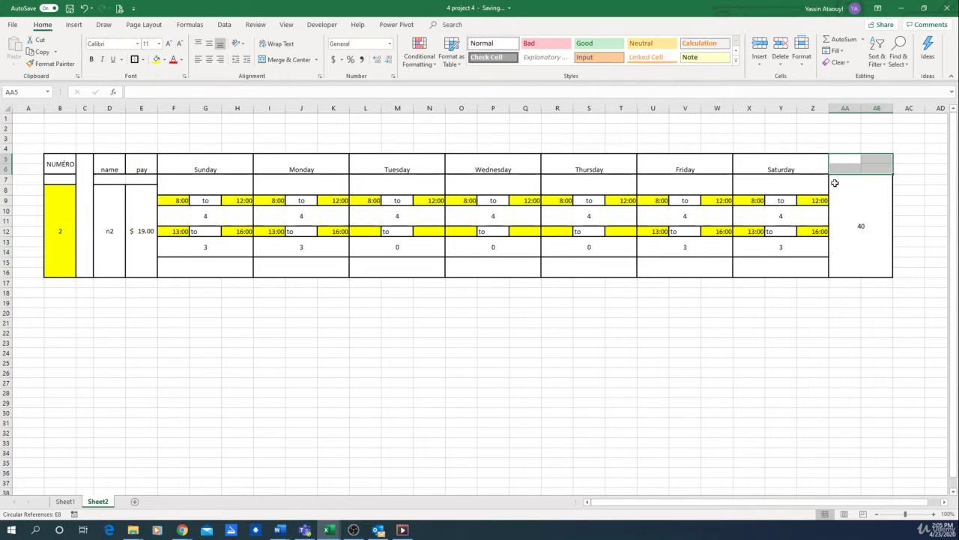
Step: Merge AA5:AB6 and label it 'Total hours worked'
click(284, 59)
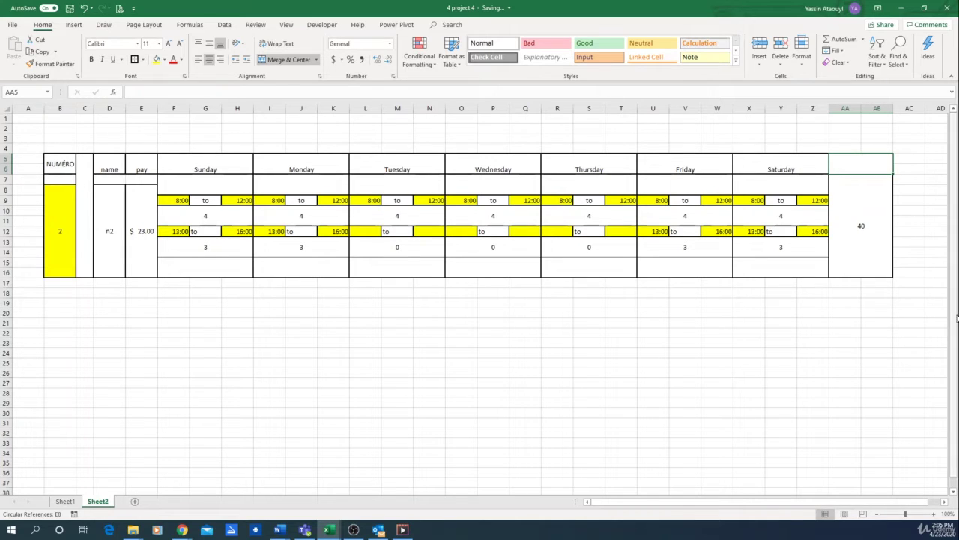
text(Tota)
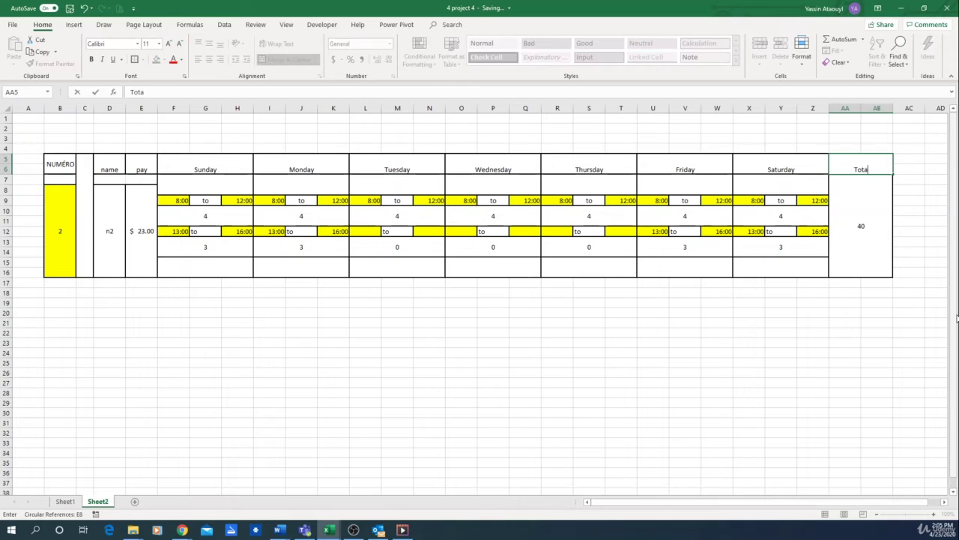
text(l hours worked)
key(Return)
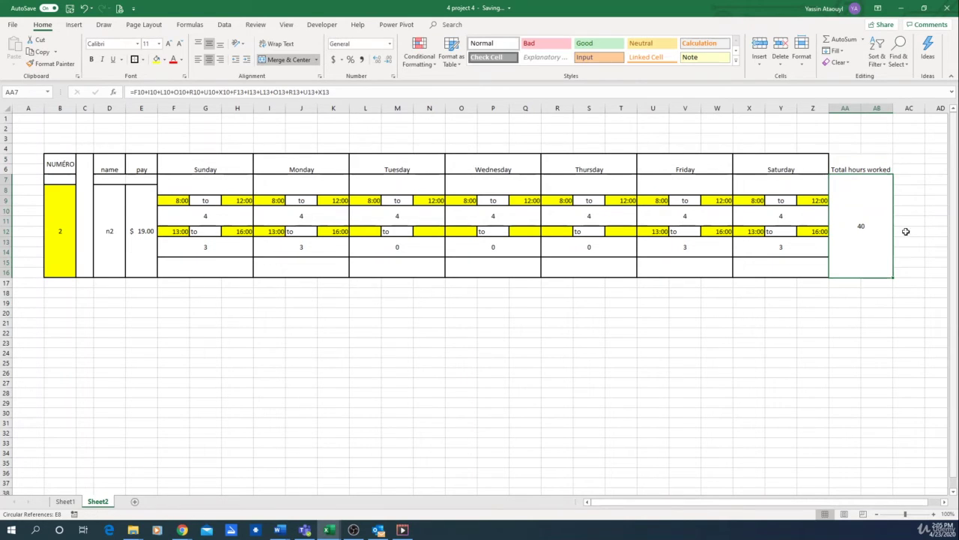
click(869, 159)
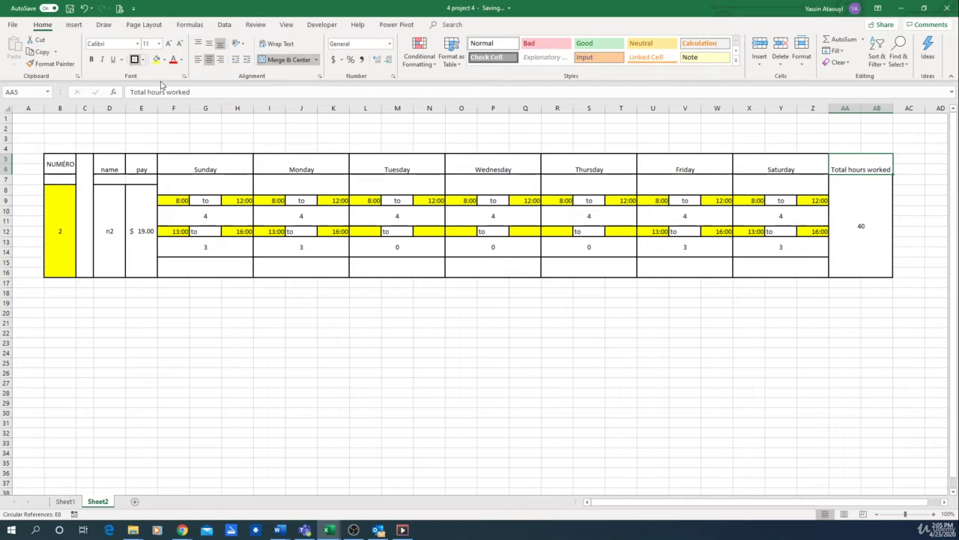
click(861, 207)
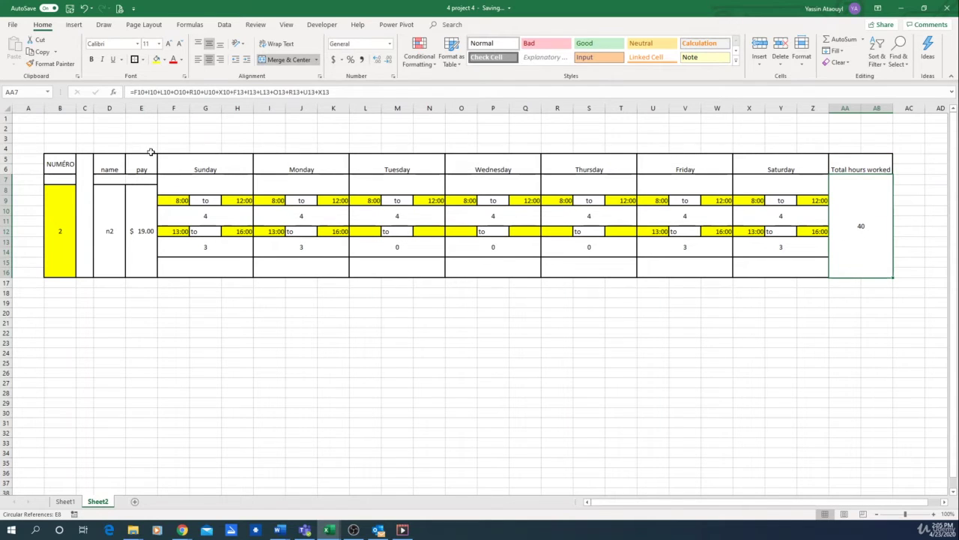
Step: Set the block's employee number back to 1, showing n1 with pay $21.00
key(ctrl+z)
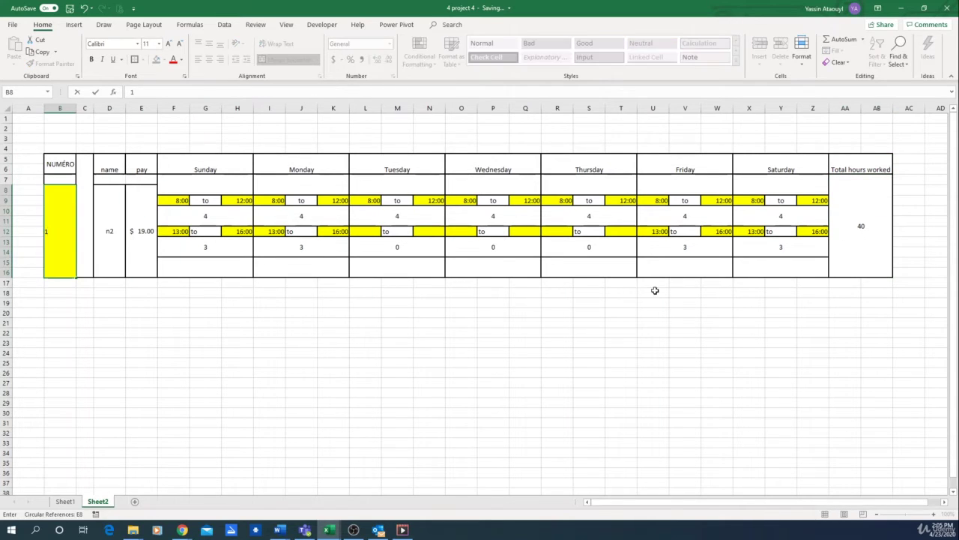
click(910, 181)
click(909, 159)
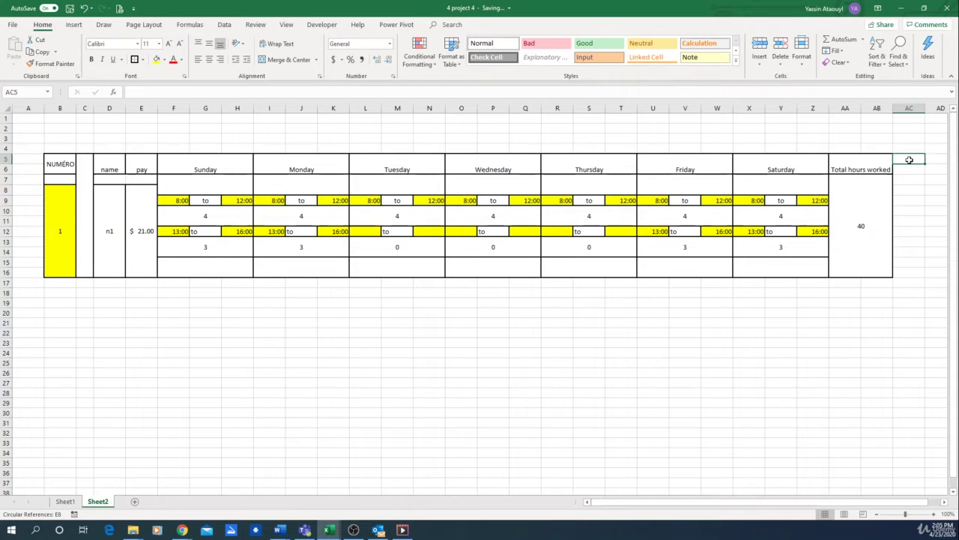
scroll(240, 274, right, 3)
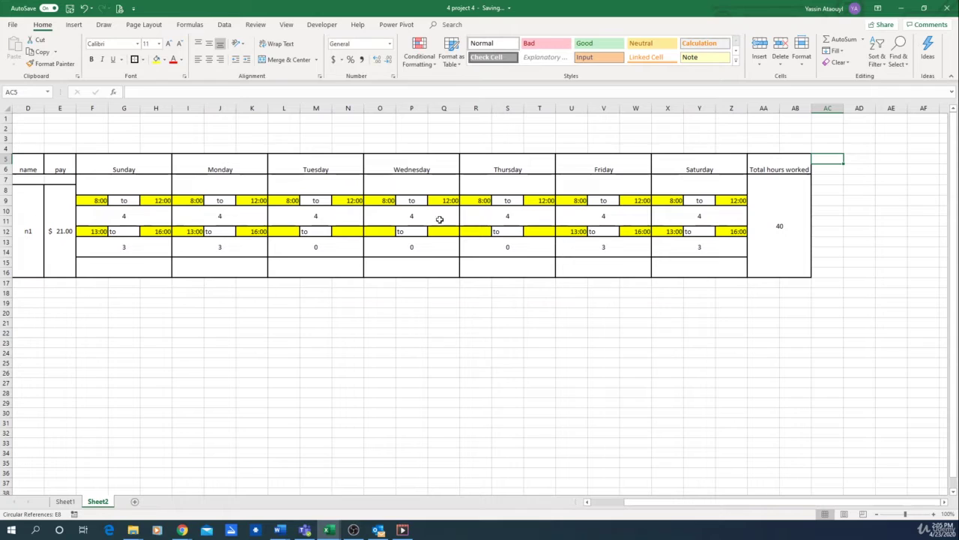
drag(847, 158, 873, 171)
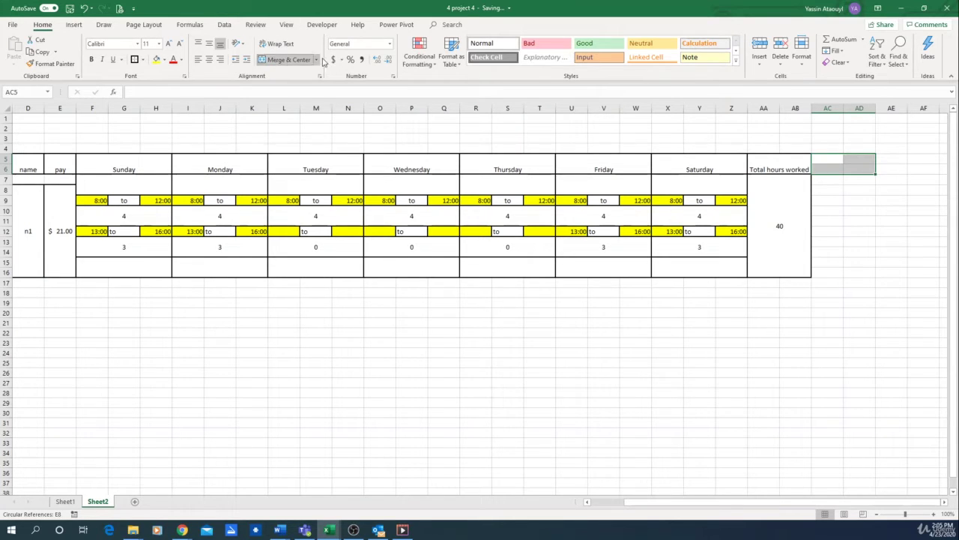
Step: Merge AC5:AD6 as a 'weekly income' heading and merge AC7:AD16 beneath it into one cell
click(286, 59)
text(l)
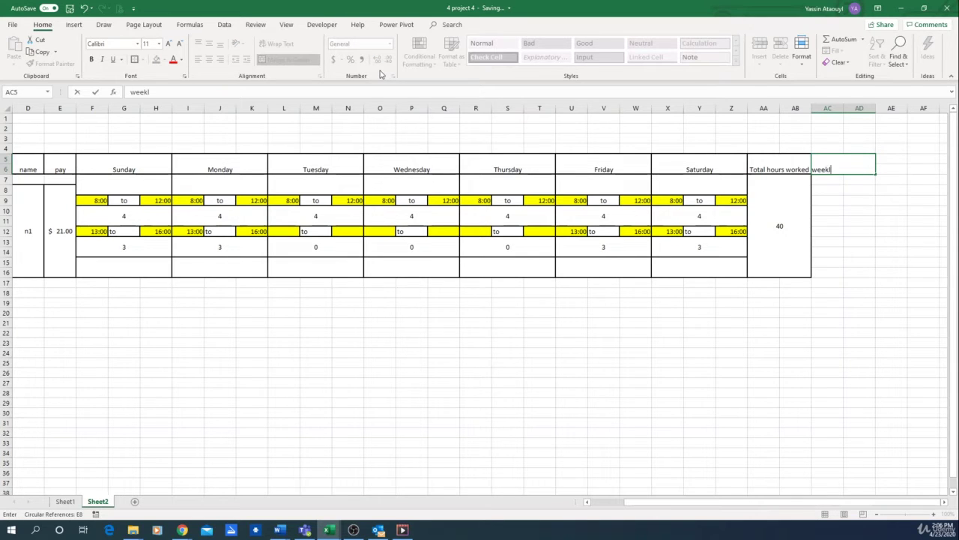
text(ncome)
key(Return)
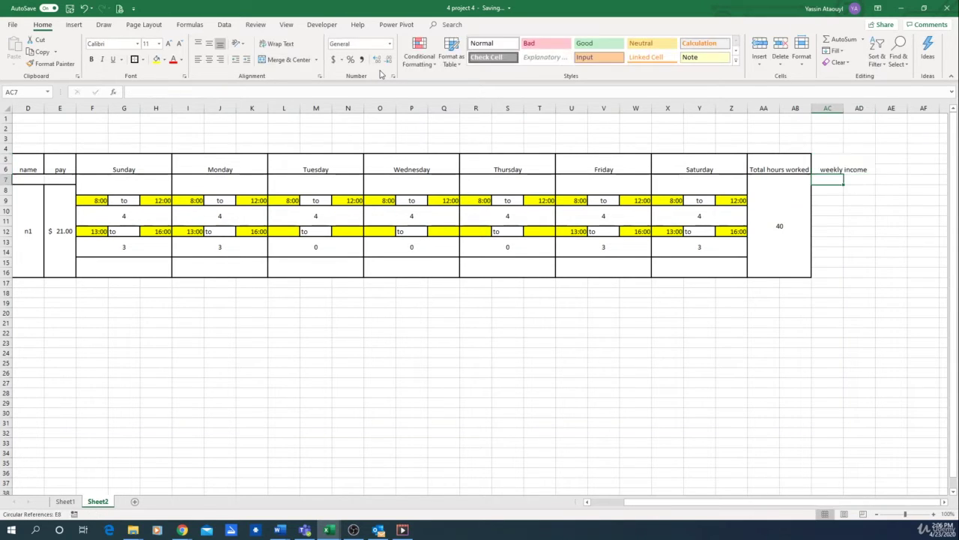
click(854, 159)
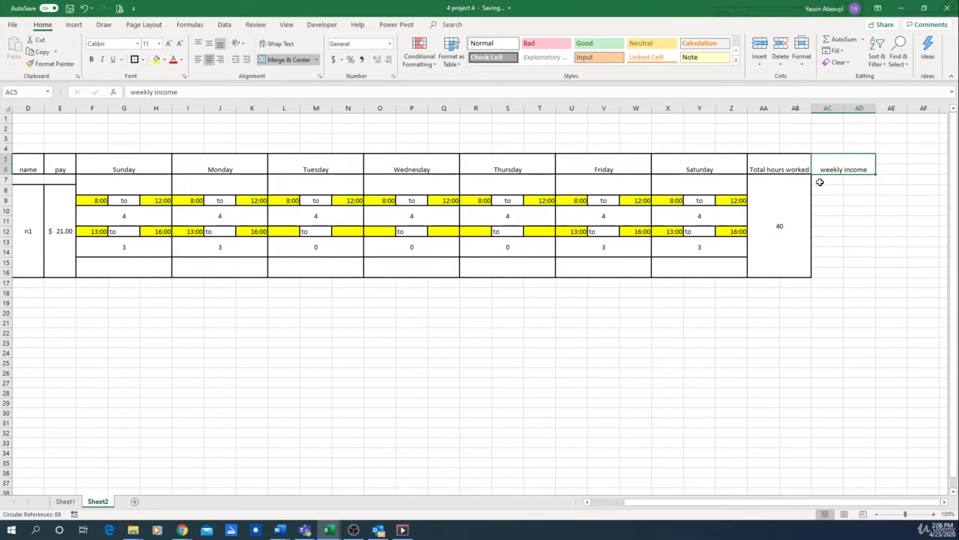
drag(820, 182, 872, 274)
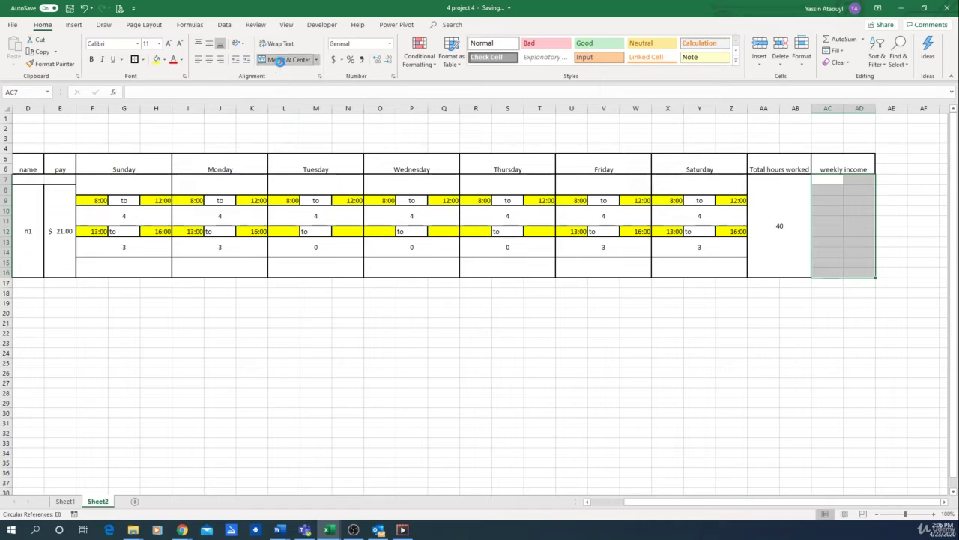
click(278, 60)
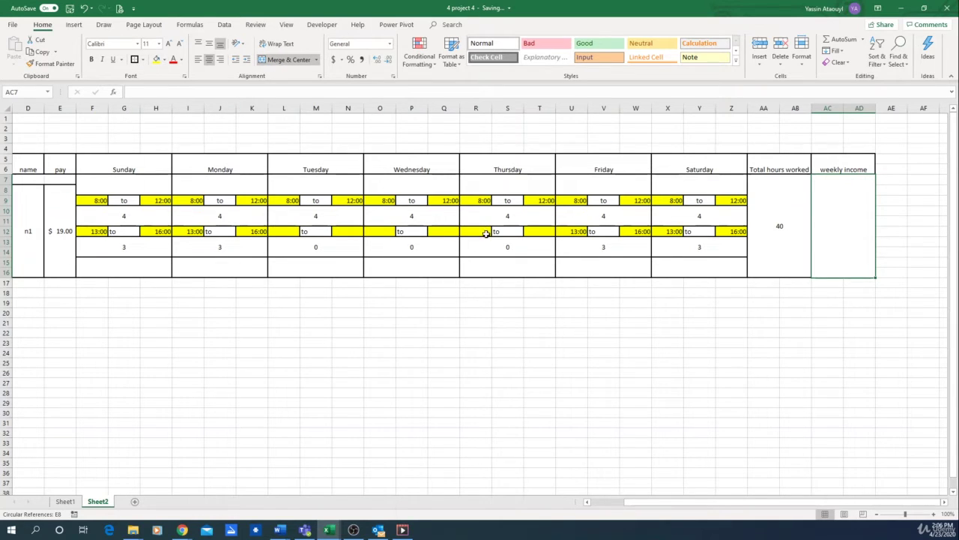
Step: Centre the day time entries in F9:Z14 horizontally
drag(89, 204, 704, 248)
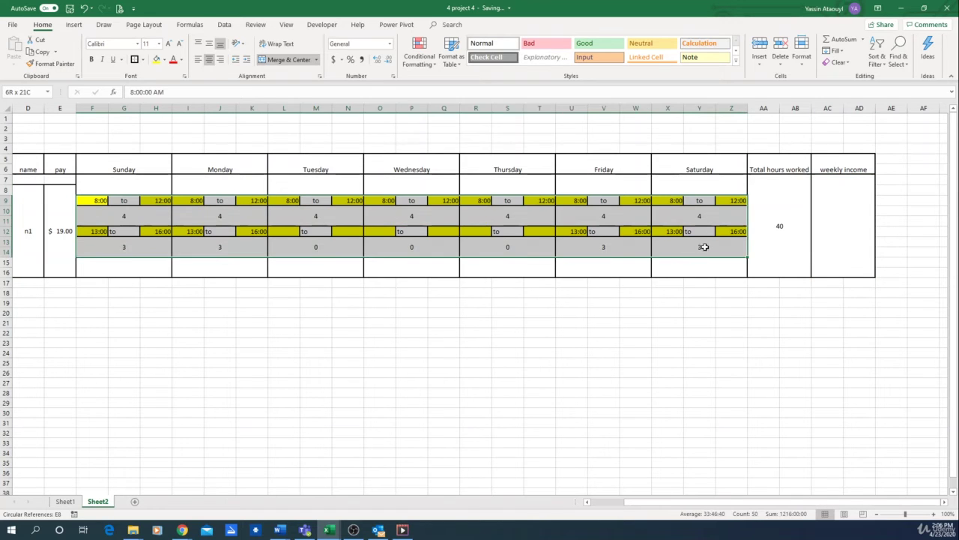
click(209, 60)
click(540, 312)
Step: Enter =AA7*E8 in the weekly income cell, showing $960.00 centred vertically
click(868, 226)
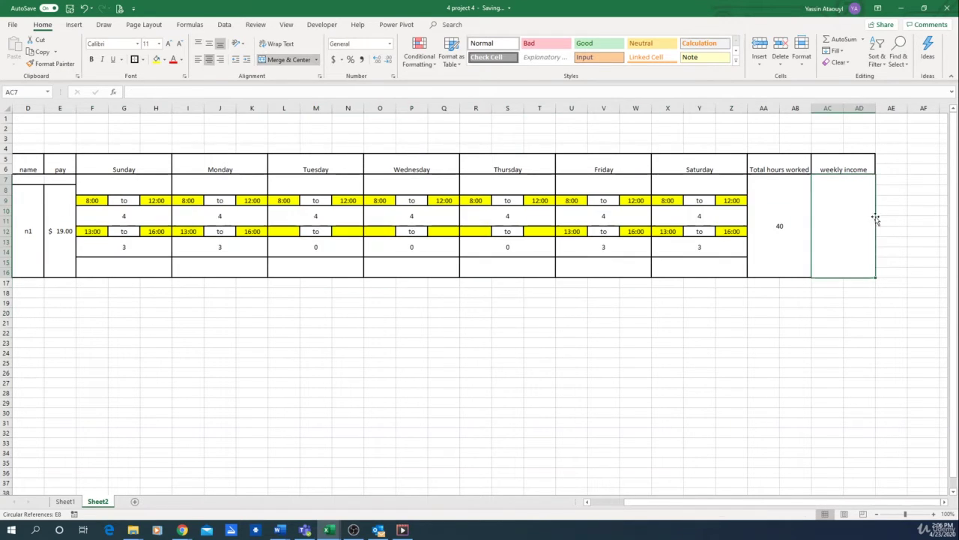
text(=)
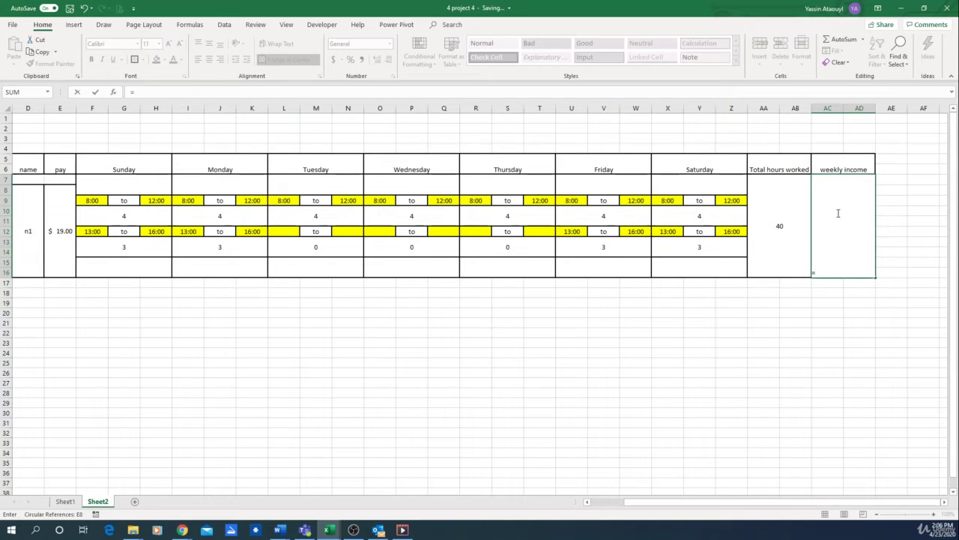
click(796, 208)
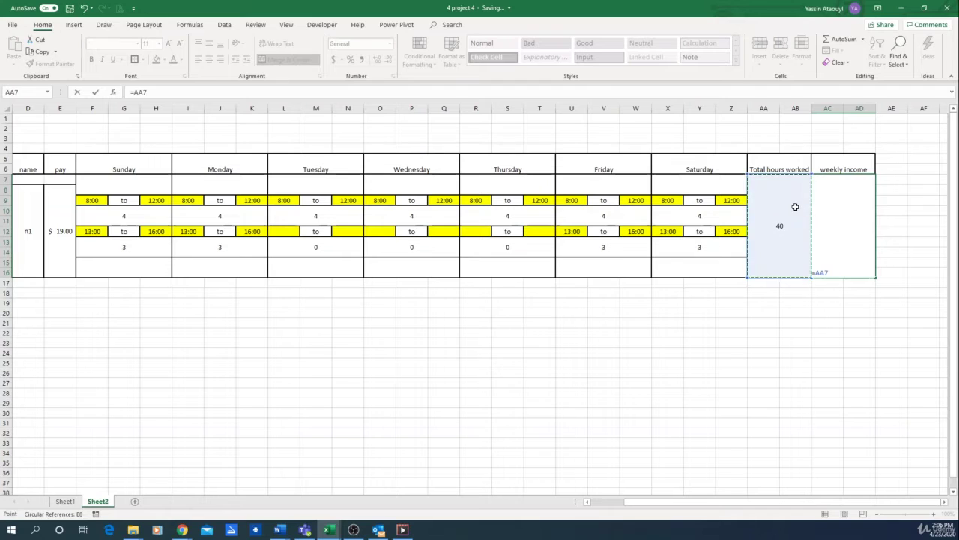
text(*)
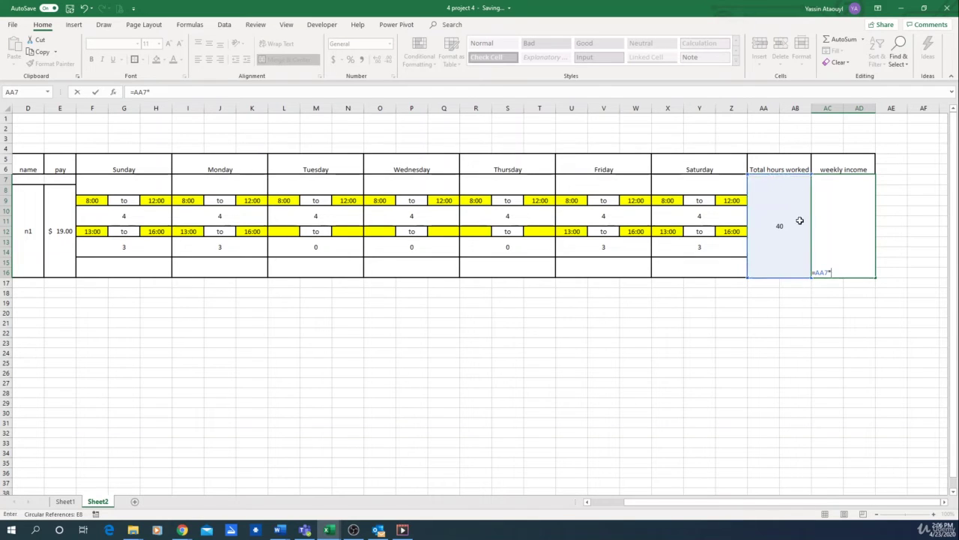
scroll(690, 505, left, 3)
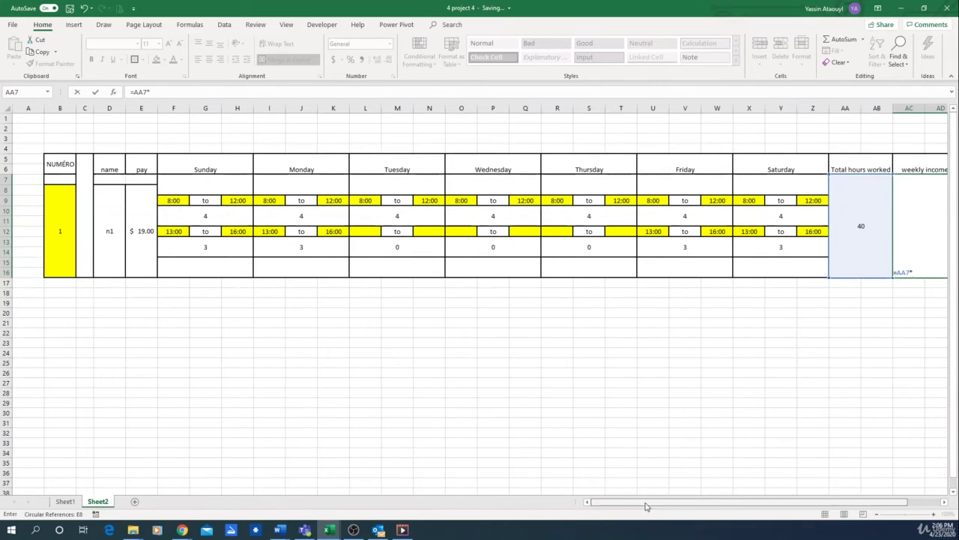
click(147, 215)
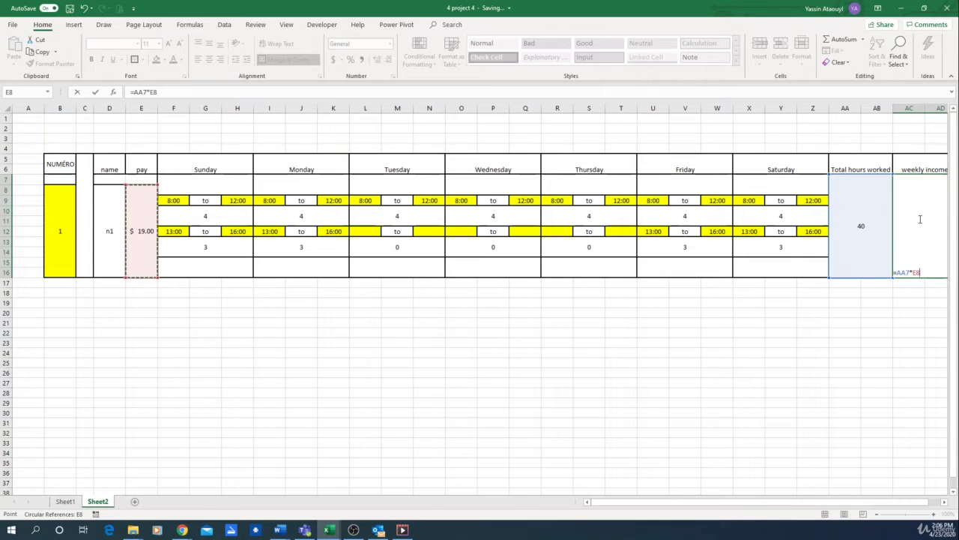
key(Return)
scroll(896, 231, right, 2)
scroll(896, 232, right, 1)
click(859, 199)
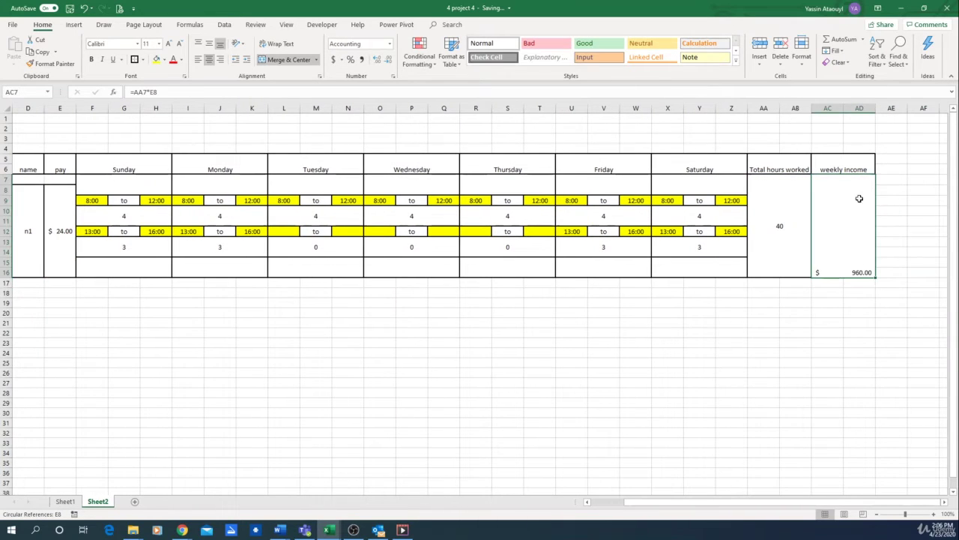
click(209, 44)
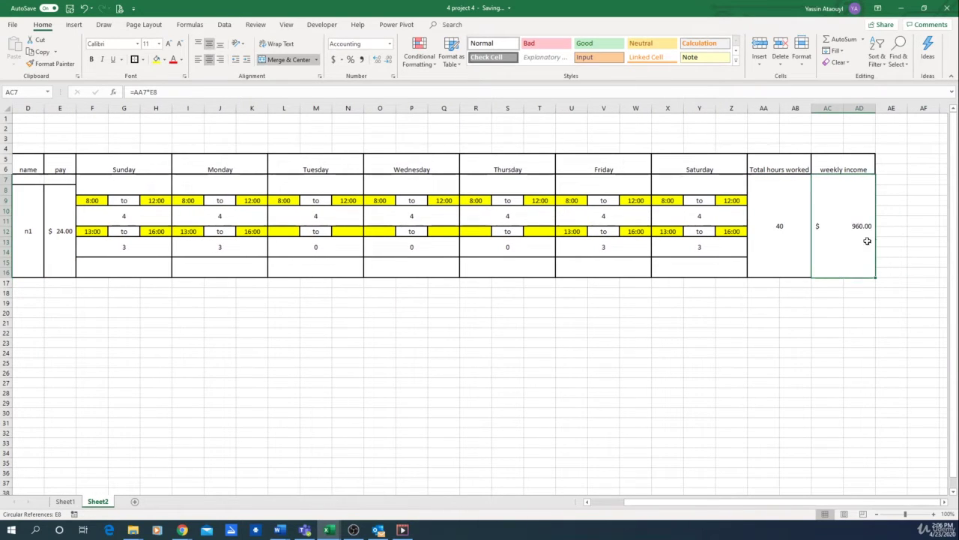
click(867, 327)
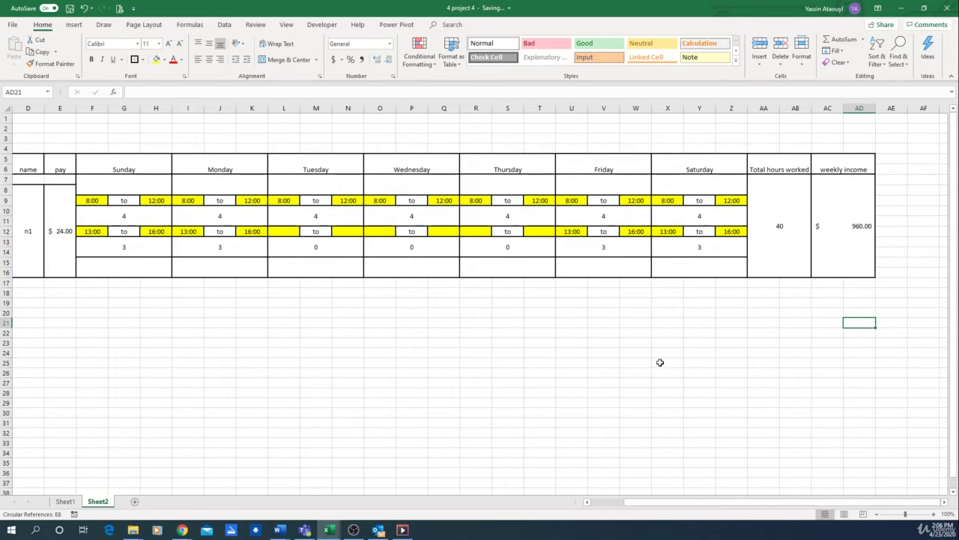
Step: Copy the first employee block B5:AD16 and paste it at B17
drag(657, 503, 622, 505)
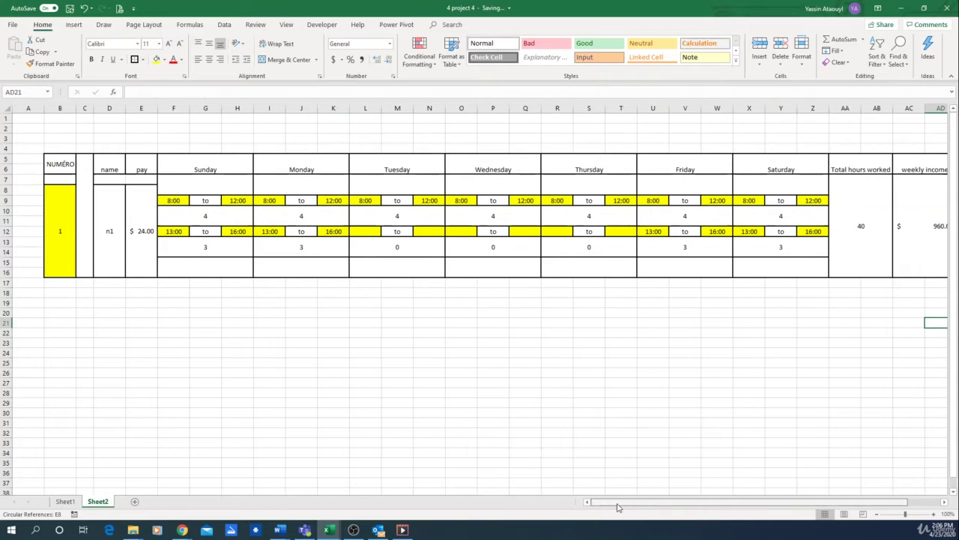
ctrl+scroll(341, 373, down, 1)
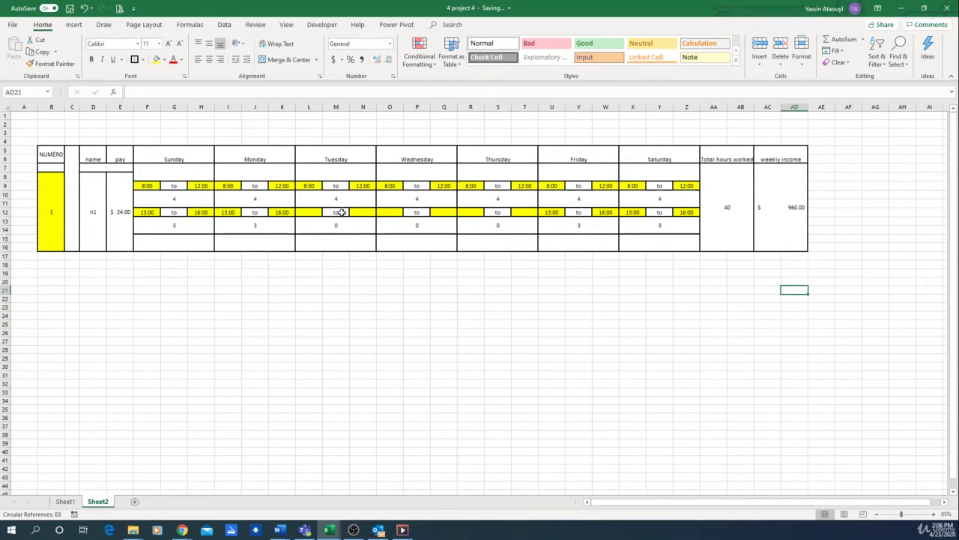
drag(53, 153, 771, 239)
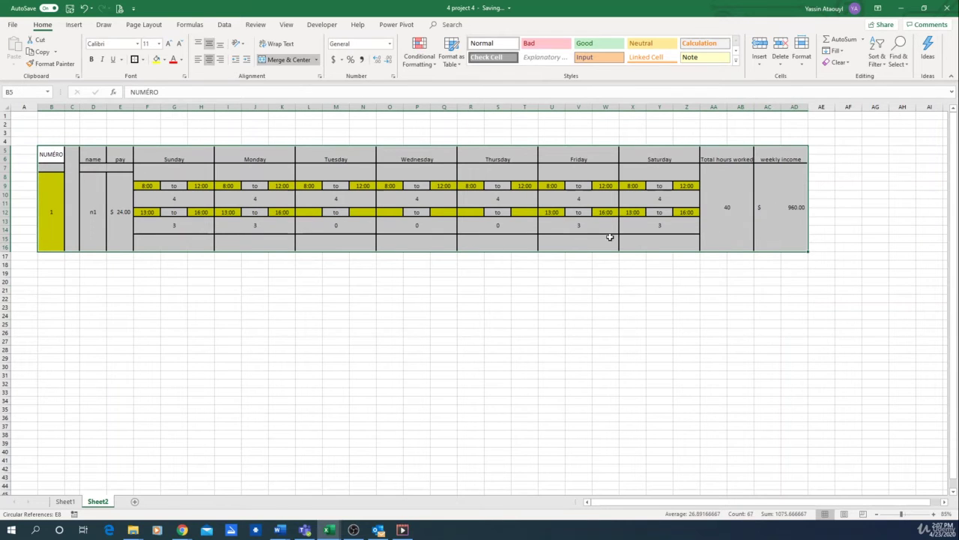
key(ctrl+c)
click(50, 257)
key(ctrl+v)
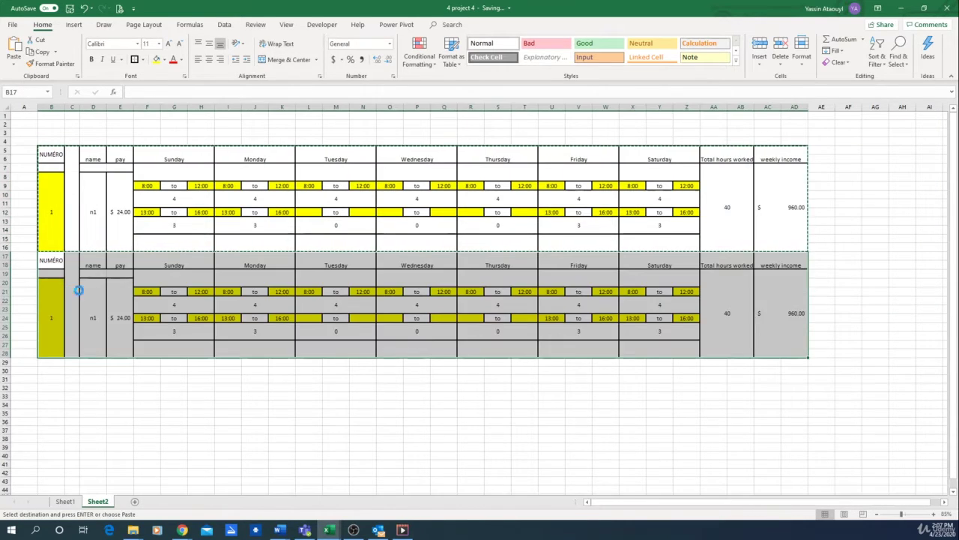
Step: Number the new block 2 in B20 and bring up D20's name formula
scroll(78, 290, down, 2)
click(48, 266)
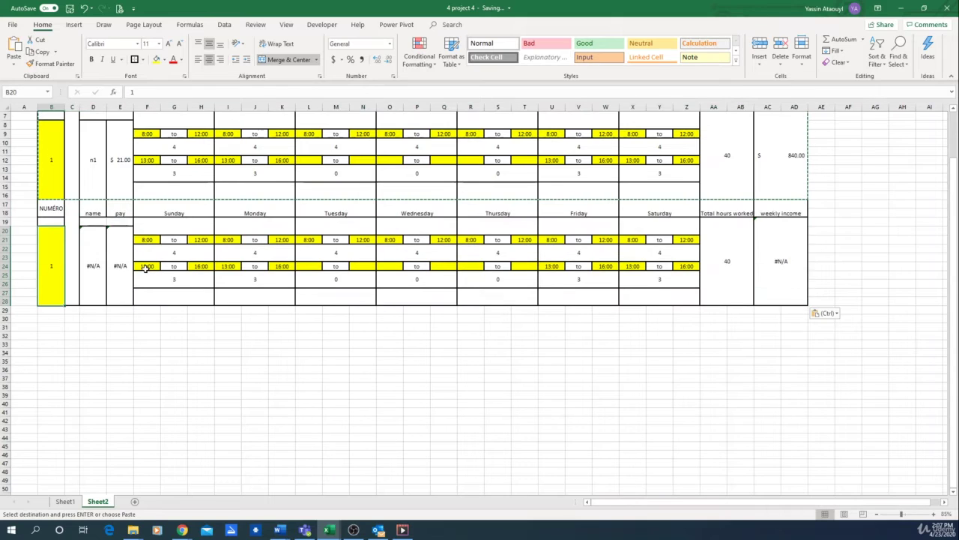
text(2)
key(Return)
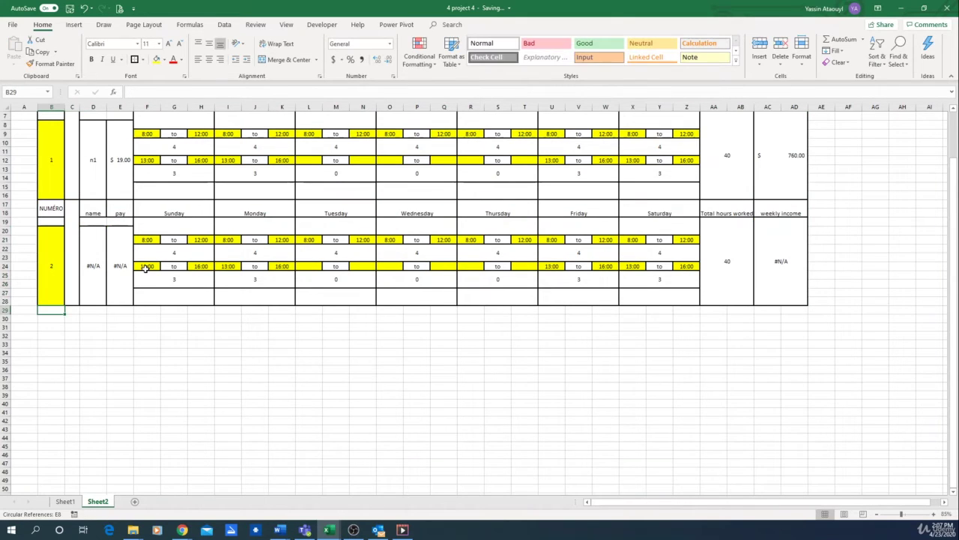
click(99, 259)
click(240, 92)
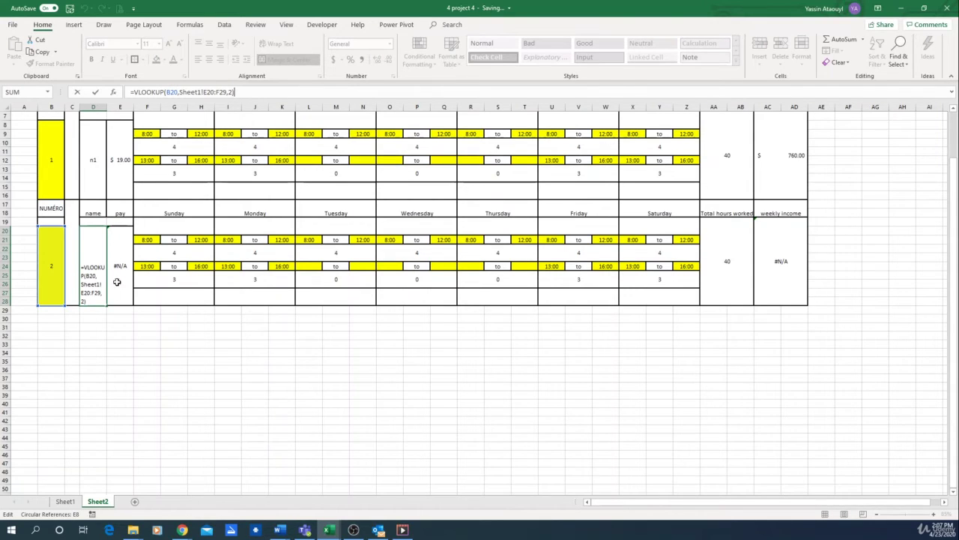
Step: Delete block 2's name formula in D20, leaving it empty
click(175, 91)
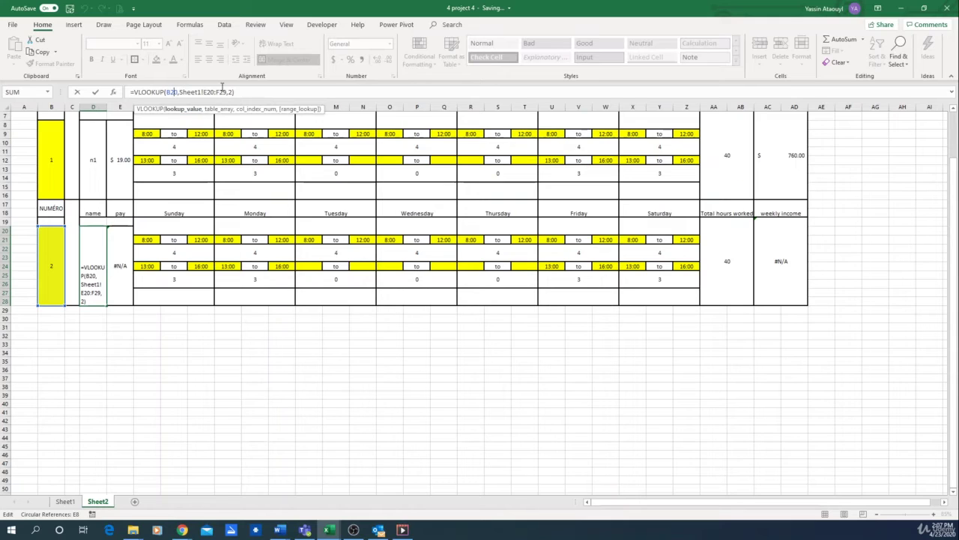
drag(242, 90, 129, 91)
key(BackSpace)
key(Return)
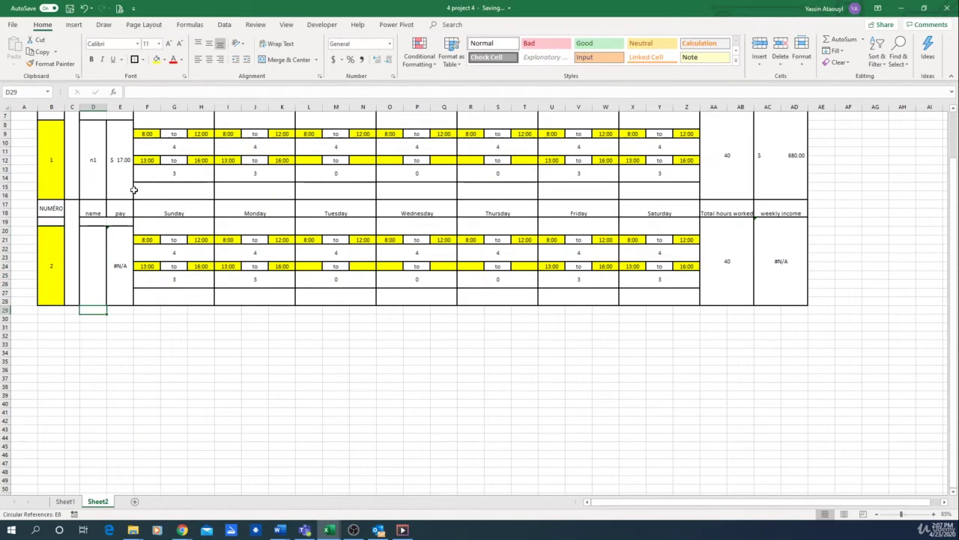
Step: Make D8's name lookup range absolute as Sheet1!$E$8:$F$17
key(Up)
key(Up)
key(Up)
key(Up)
key(Up)
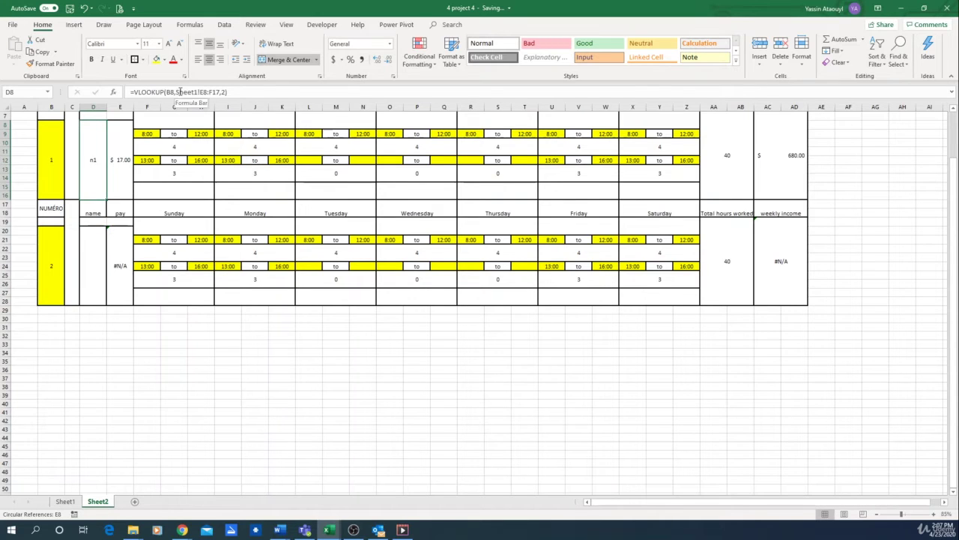
click(180, 92)
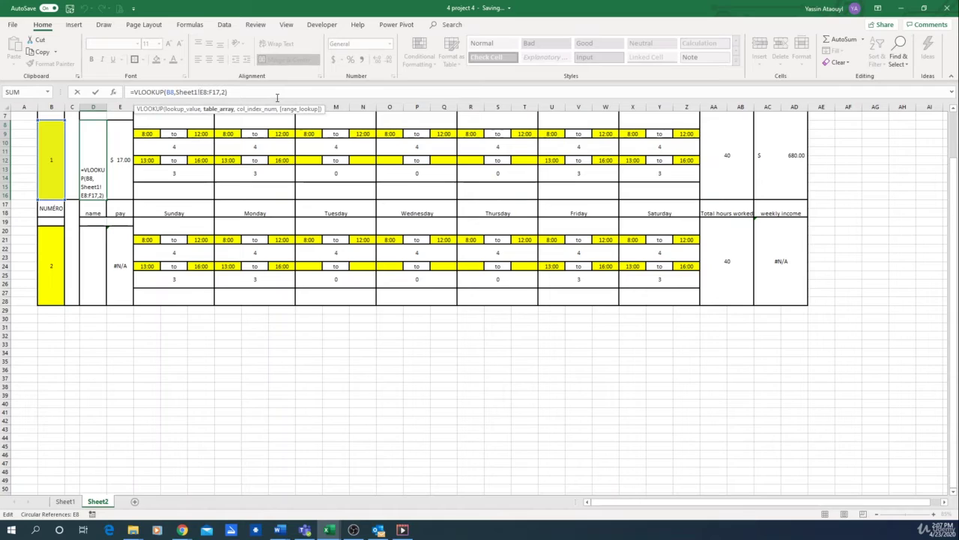
text($E$)
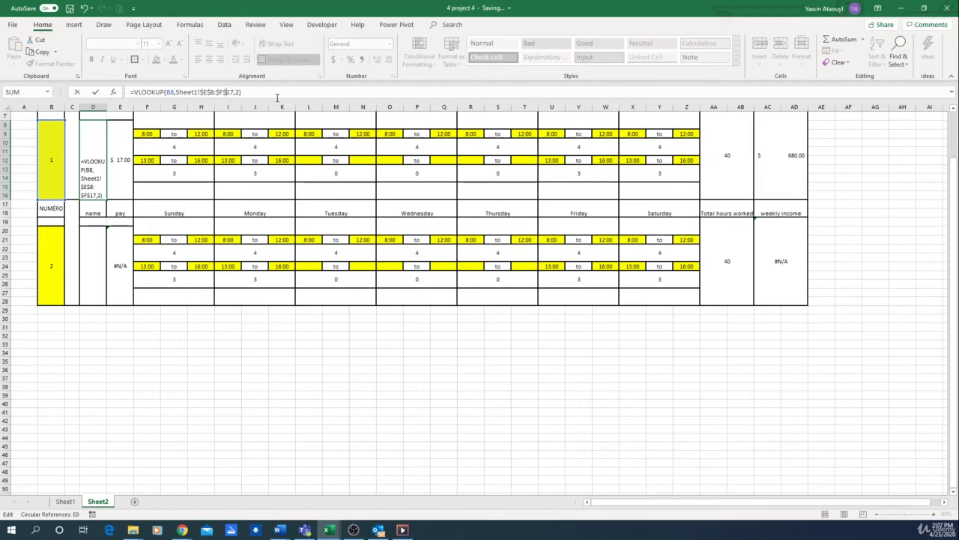
key(Return)
Step: Make E8's pay lookup range absolute as Sheet1!$E$8:$K$17
click(120, 161)
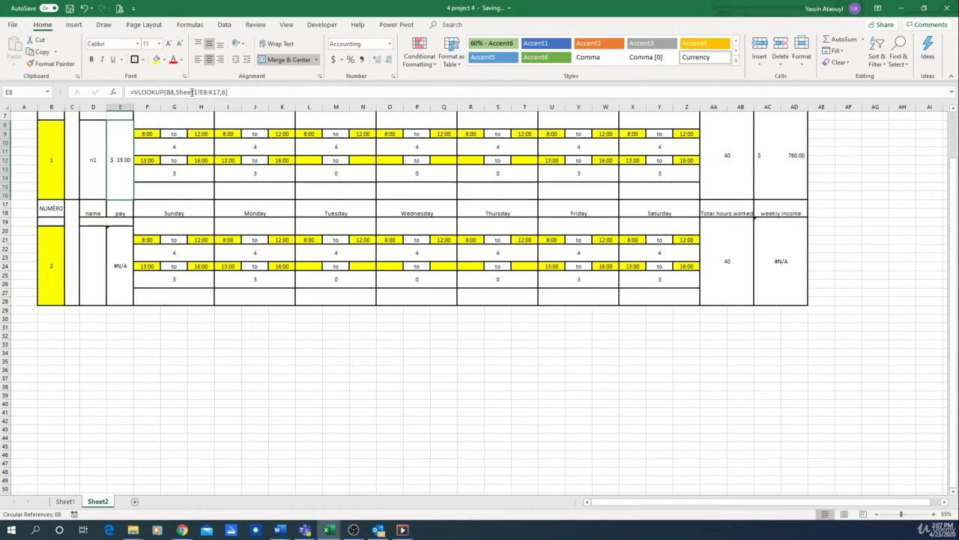
click(201, 92)
click(201, 91)
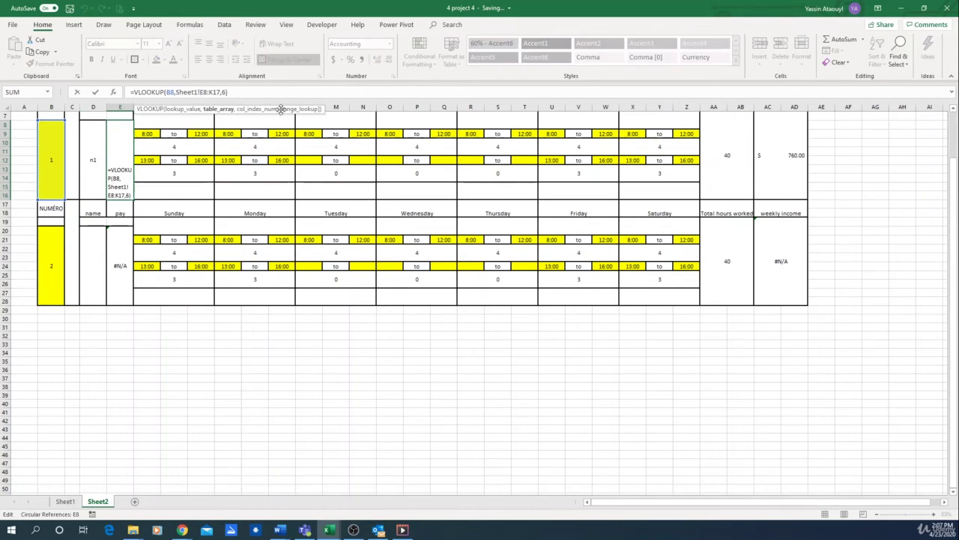
key(BackSpace)
text($E)
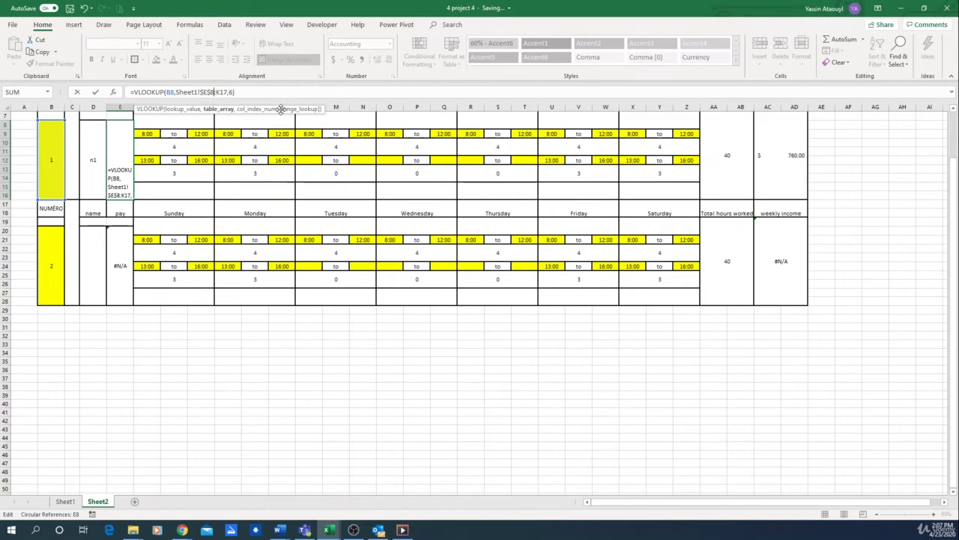
text($K$)
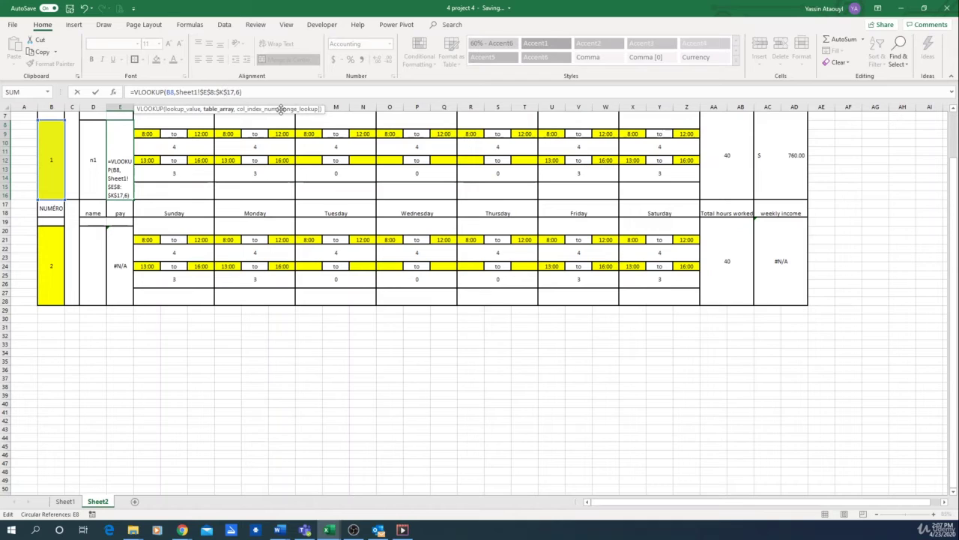
key(Return)
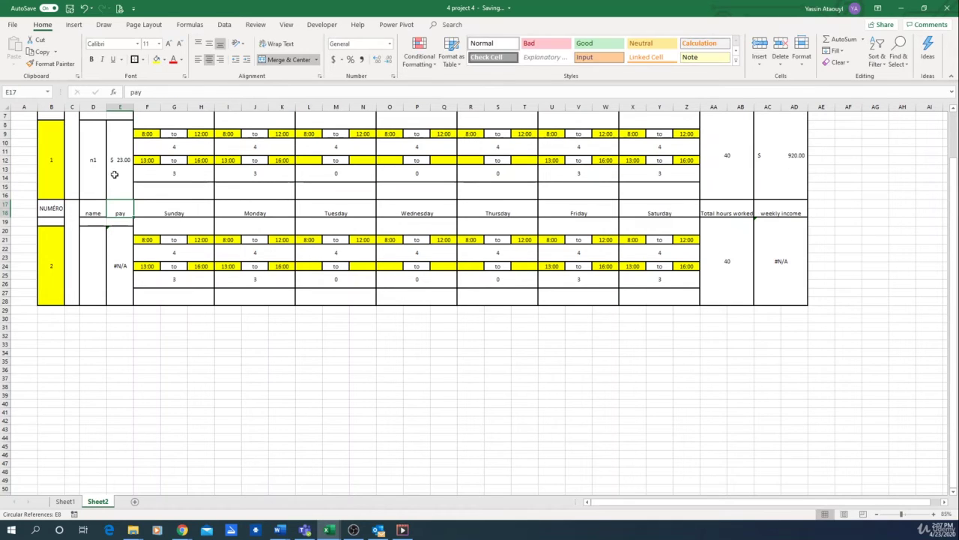
Step: Copy E8 to E20 and D8 to D20 so block 2 shows n2 with pay $25.00
click(121, 174)
key(ctrl+c)
click(120, 266)
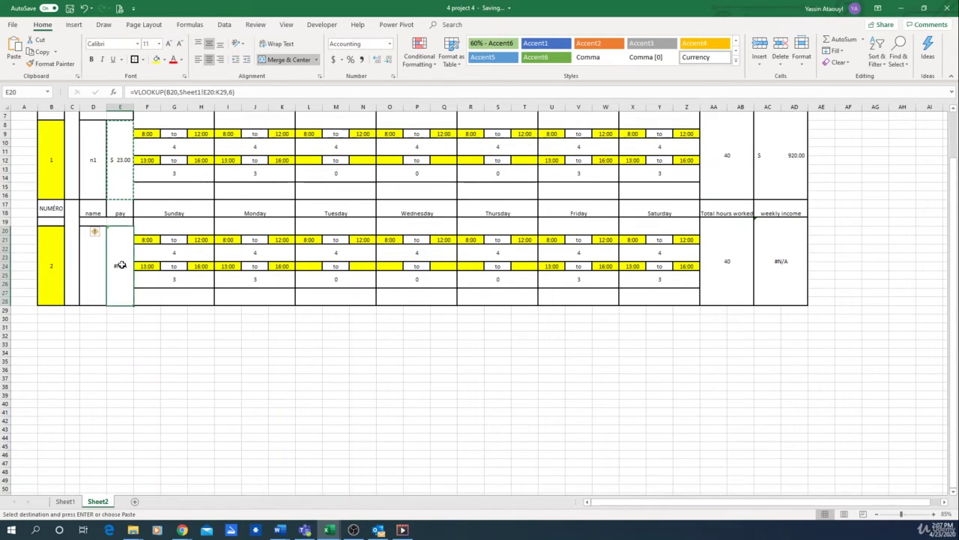
key(ctrl+v)
click(101, 279)
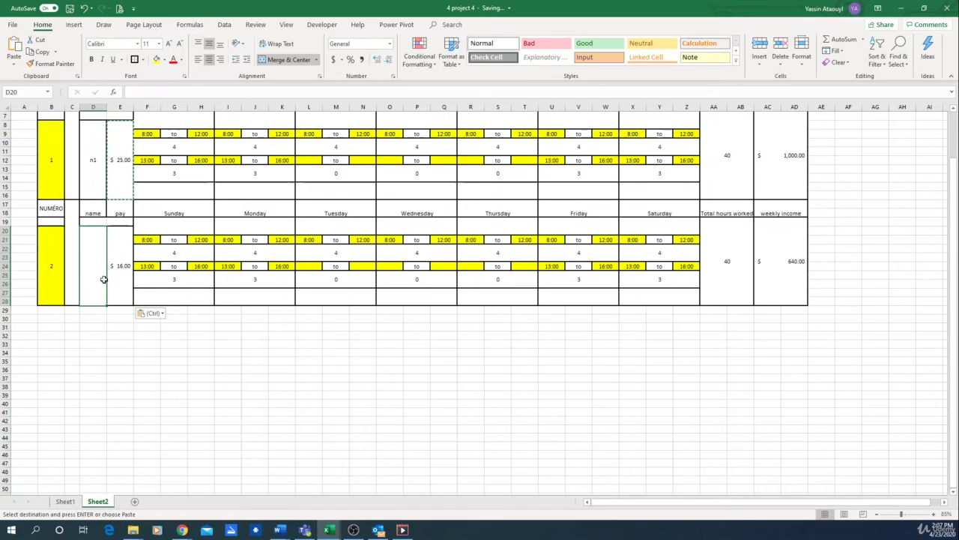
click(97, 194)
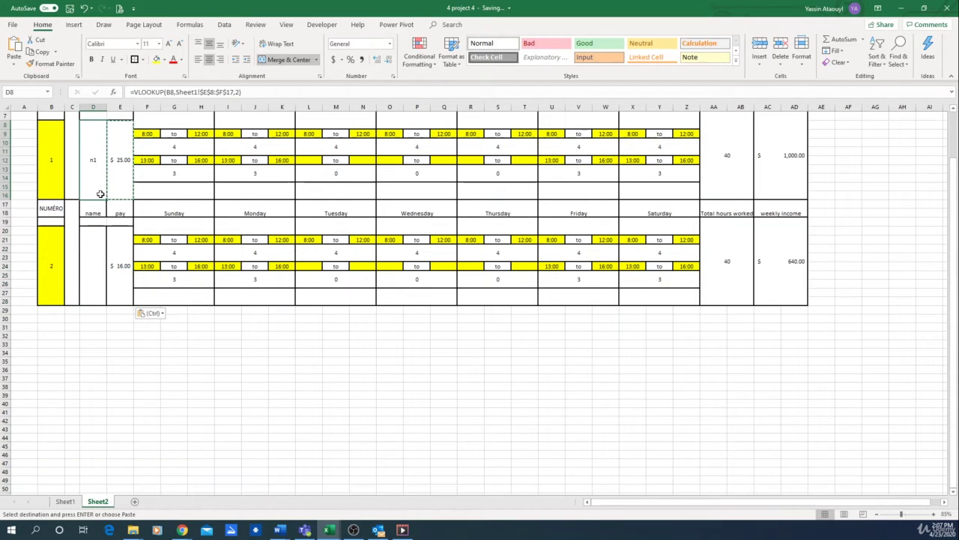
key(ctrl+c)
click(94, 248)
key(ctrl+v)
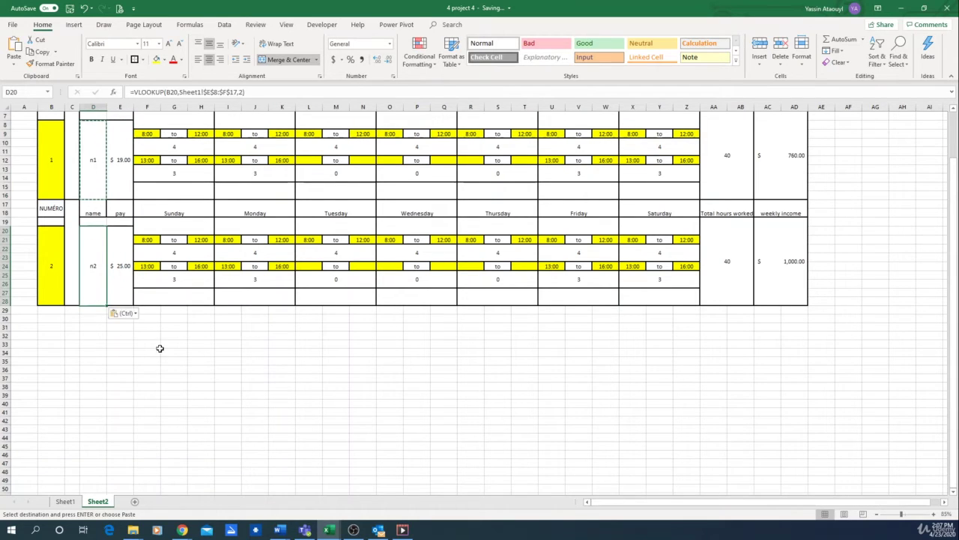
click(155, 349)
Step: Copy block B17:AD28 and paste it at B29, B41 and B53
drag(51, 213, 790, 272)
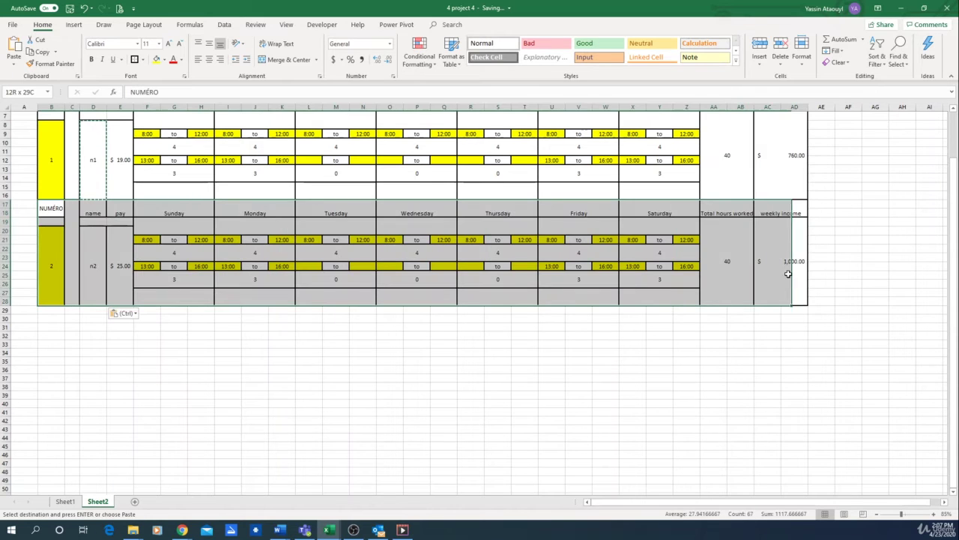
key(ctrl+c)
click(49, 309)
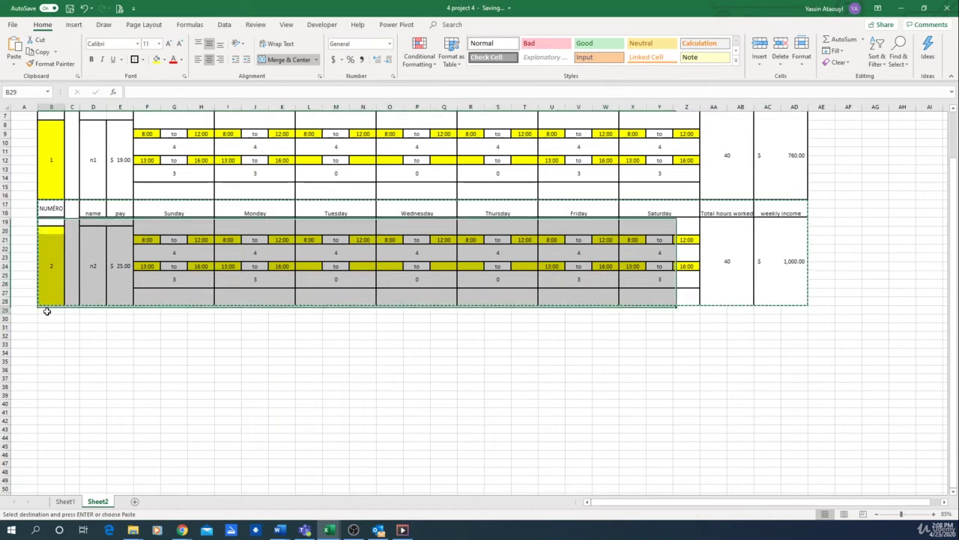
key(ctrl+v)
scroll(57, 361, down, 1)
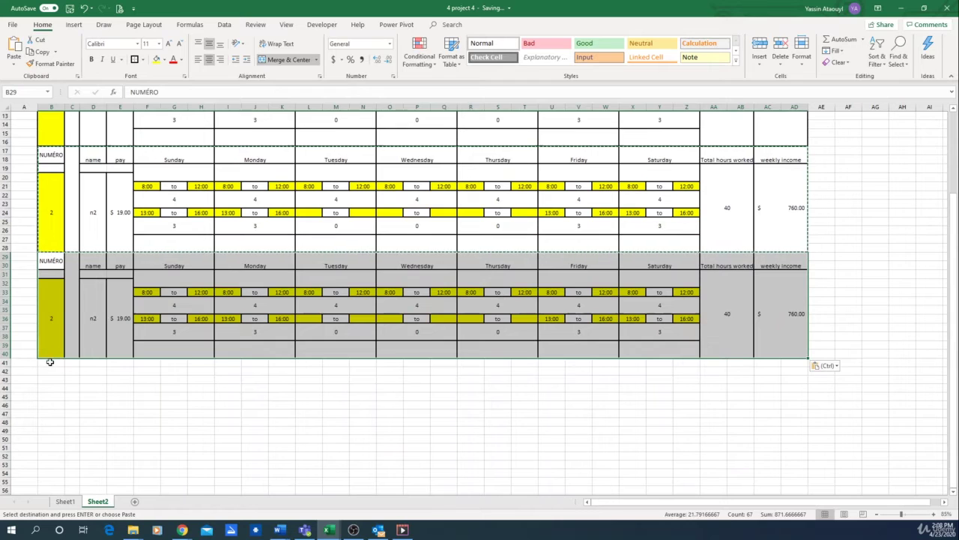
click(53, 360)
key(ctrl+v)
scroll(66, 355, down, 2)
scroll(71, 357, down, 3)
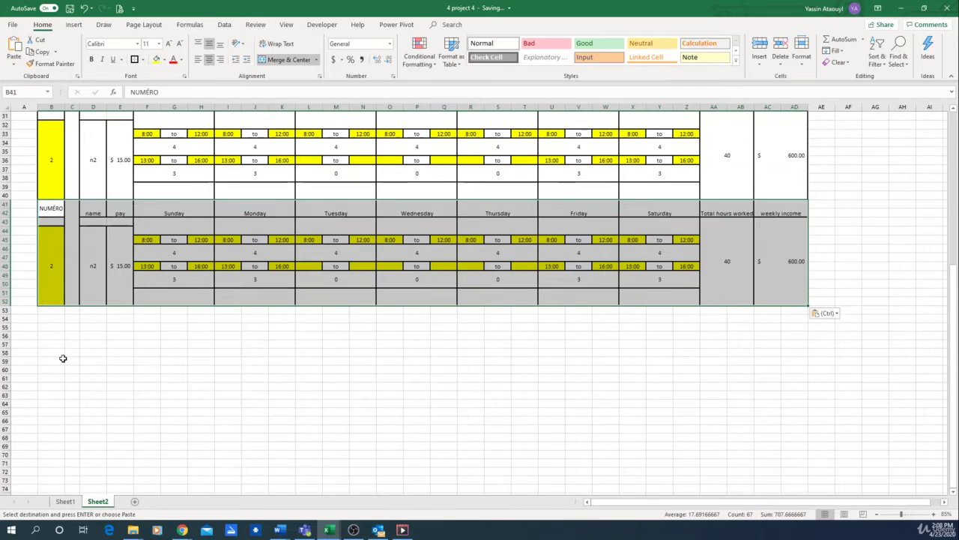
click(45, 311)
key(ctrl+v)
key(ctrl+z)
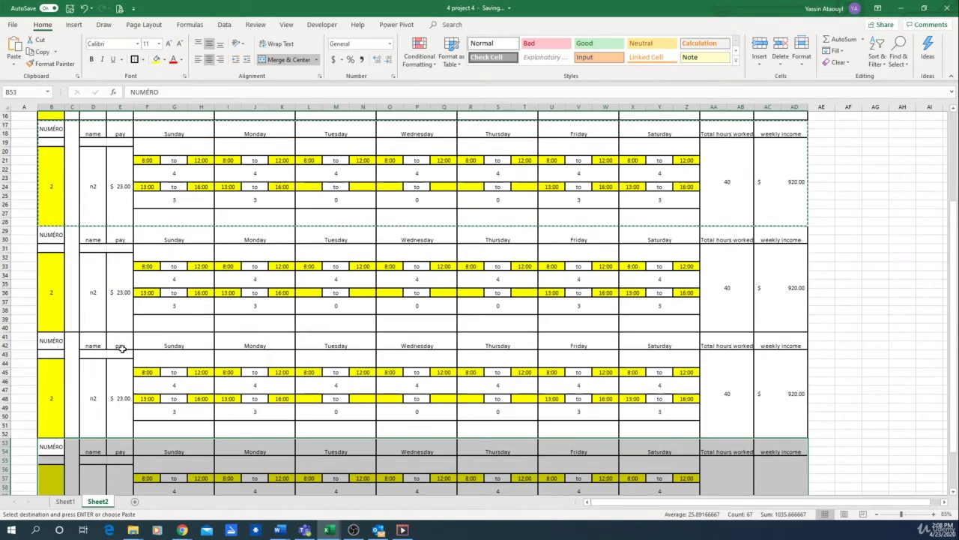
scroll(191, 317, down, 1)
scroll(215, 321, up, 4)
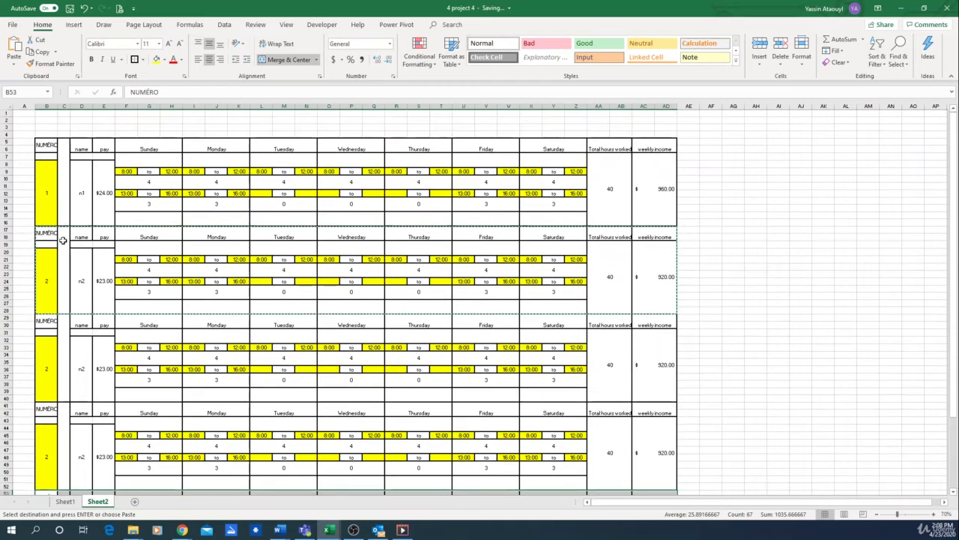
Step: Number the new blocks 3, 4 and 5 in B32, B44 and B56
click(49, 364)
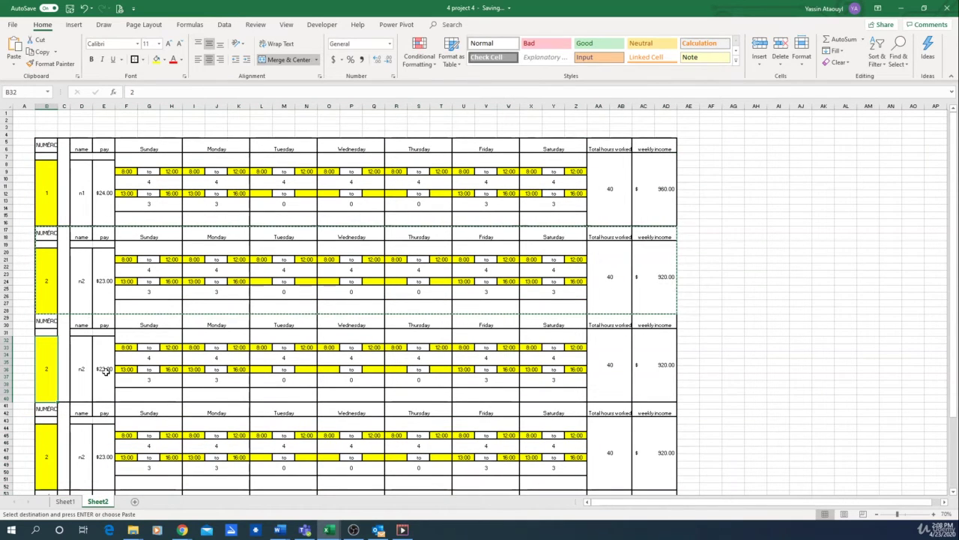
key(Return)
key(Down)
key(Down)
key(Down)
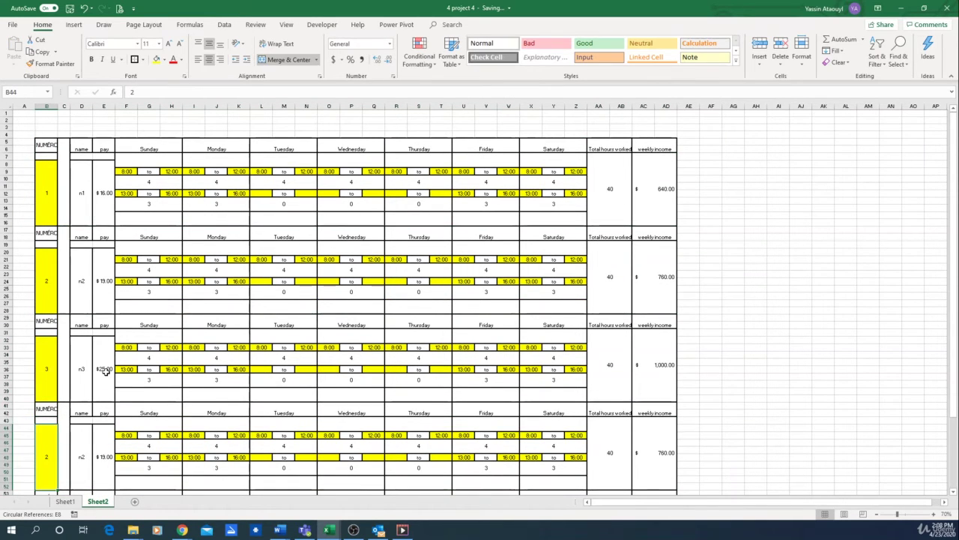
text(4)
key(Return)
key(Down)
key(Down)
key(Down)
key(Down)
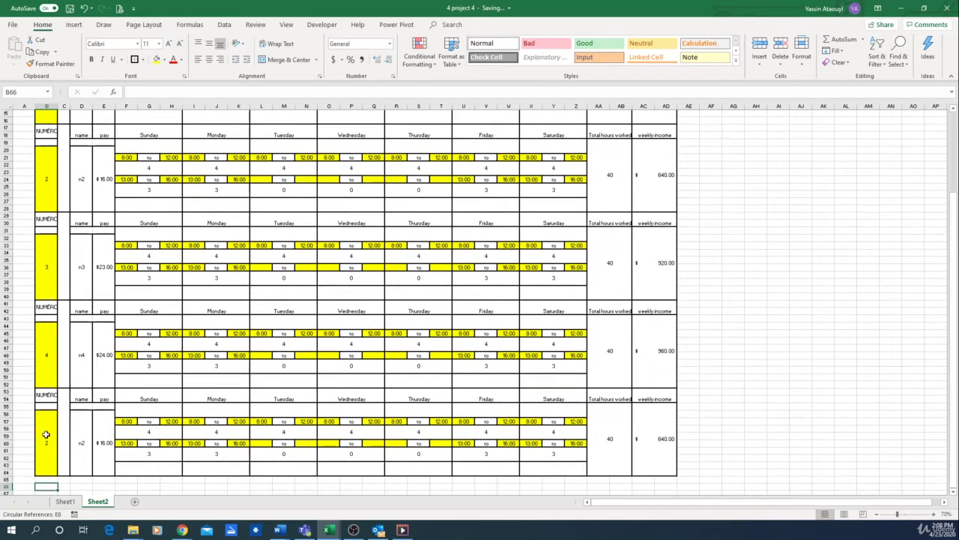
click(46, 434)
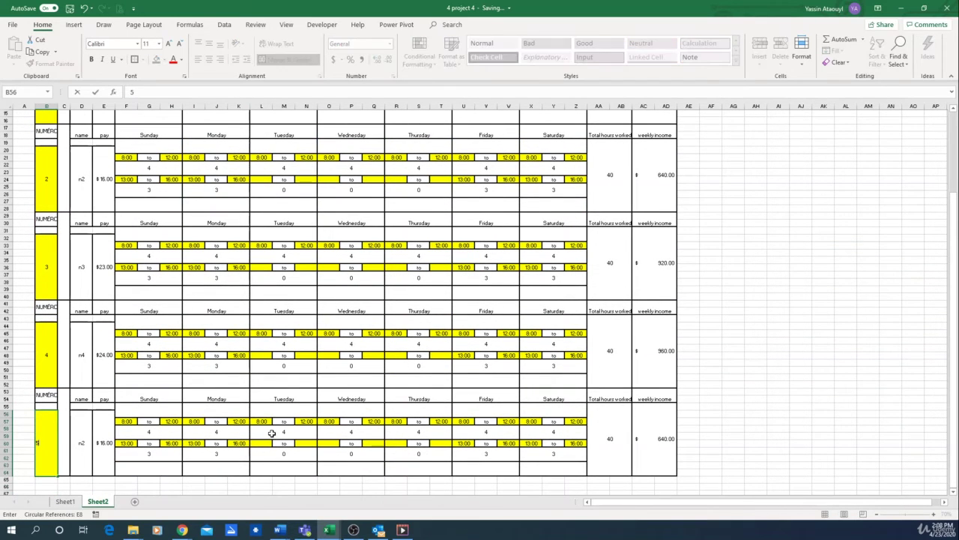
text(5)
key(Return)
key(Down)
key(Down)
key(Down)
key(Down)
key(Down)
key(Down)
key(Down)
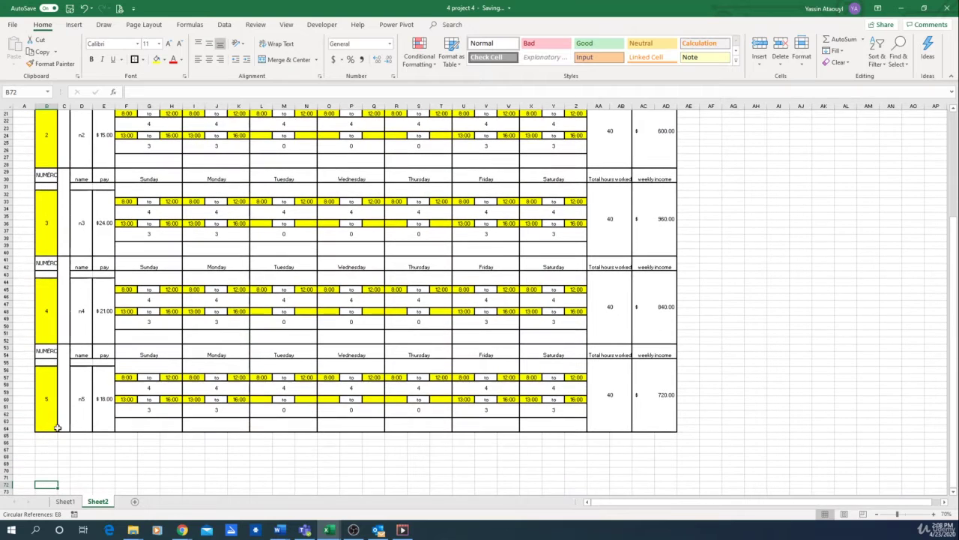
drag(52, 349, 631, 382)
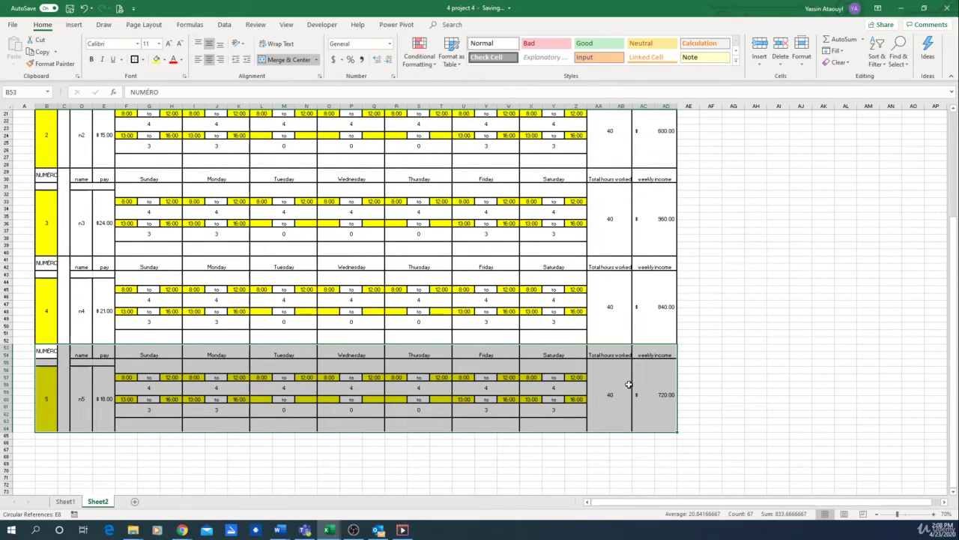
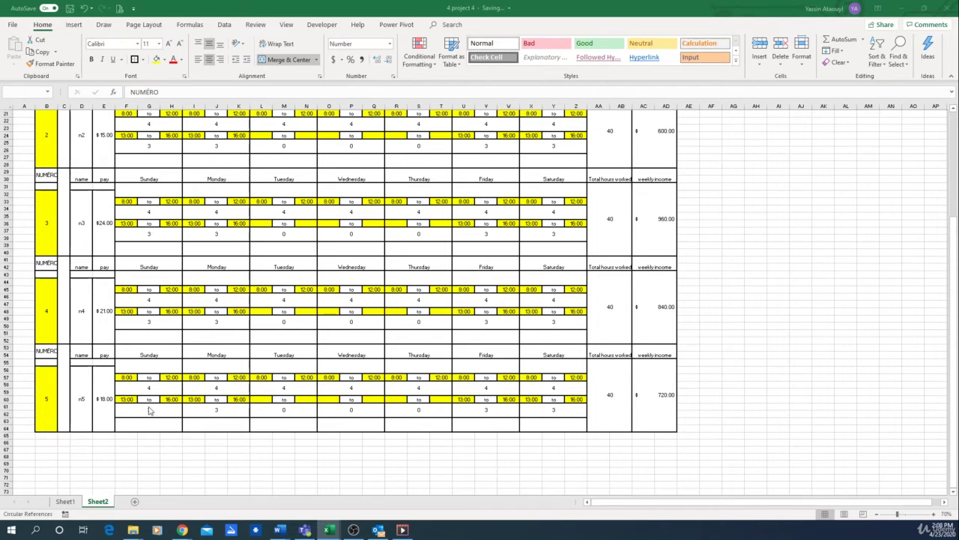
Step: Copy the five employee blocks B5:AD64 and paste them starting at cell B65
scroll(362, 174, up, 6)
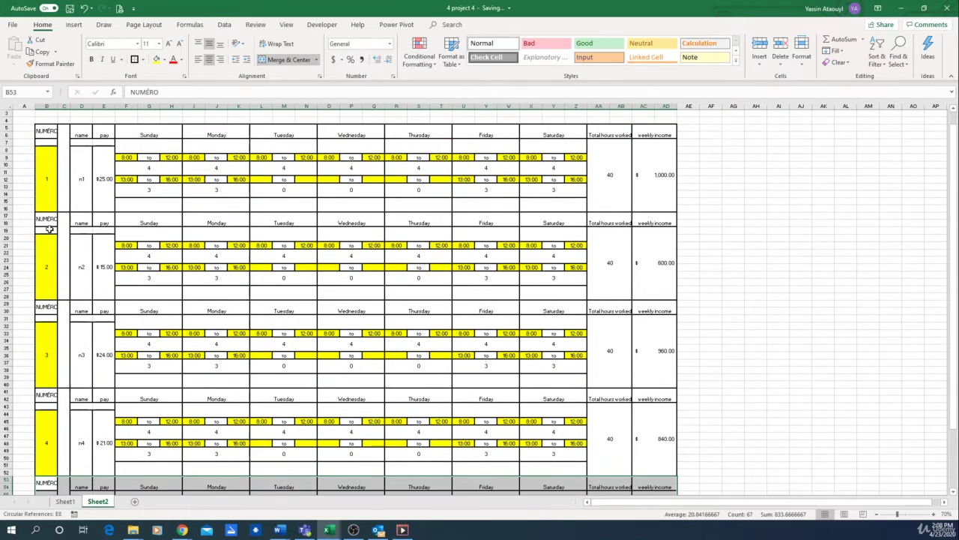
drag(48, 133, 666, 450)
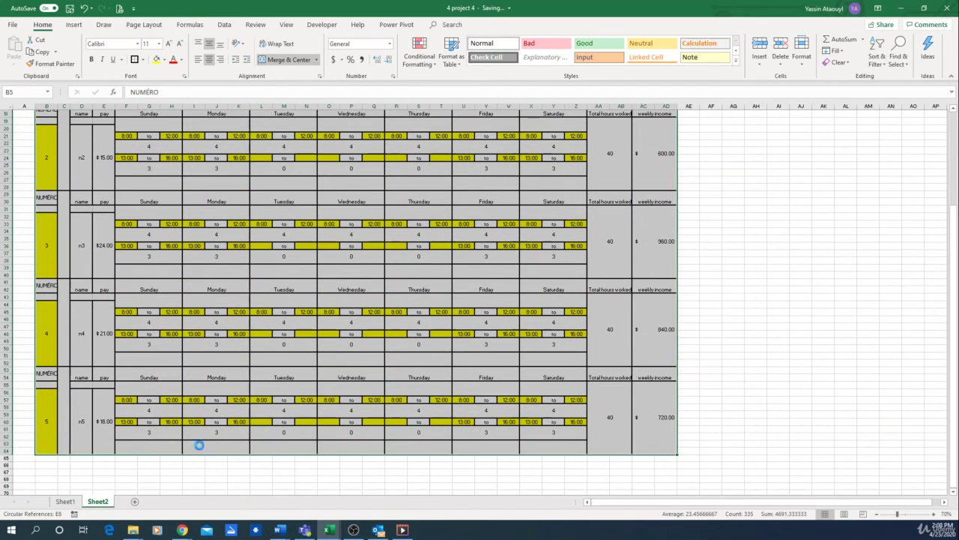
key(ctrl+c)
click(49, 459)
key(ctrl+v)
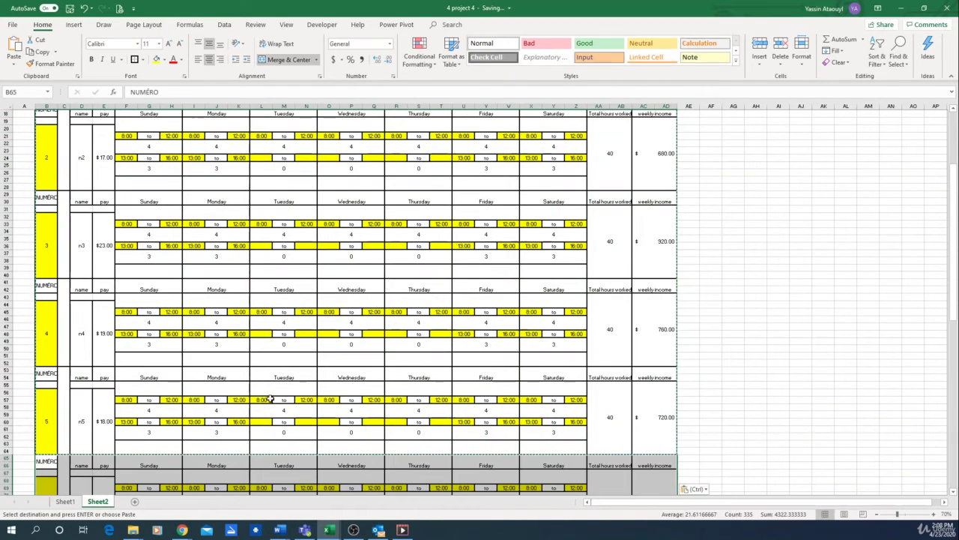
scroll(277, 396, down, 1)
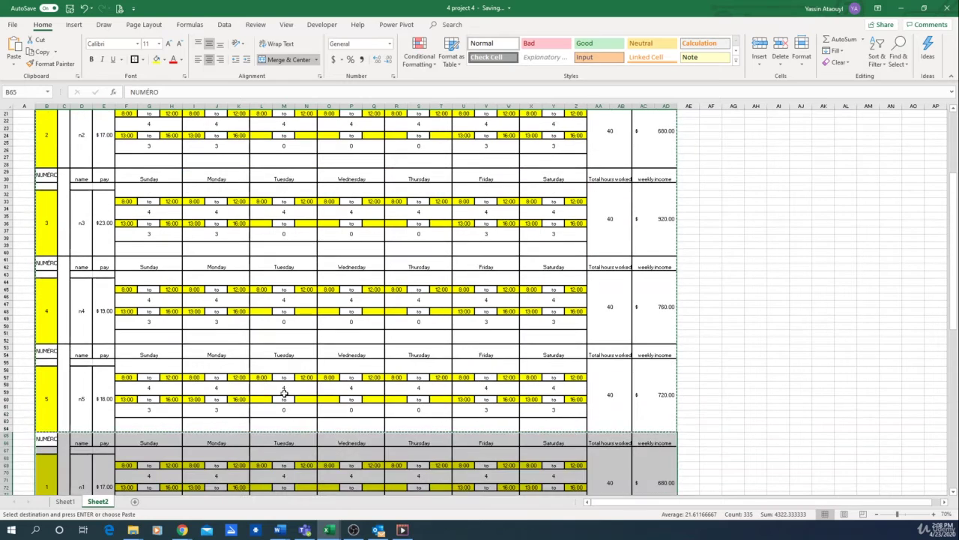
scroll(285, 393, down, 5)
scroll(285, 393, down, 1)
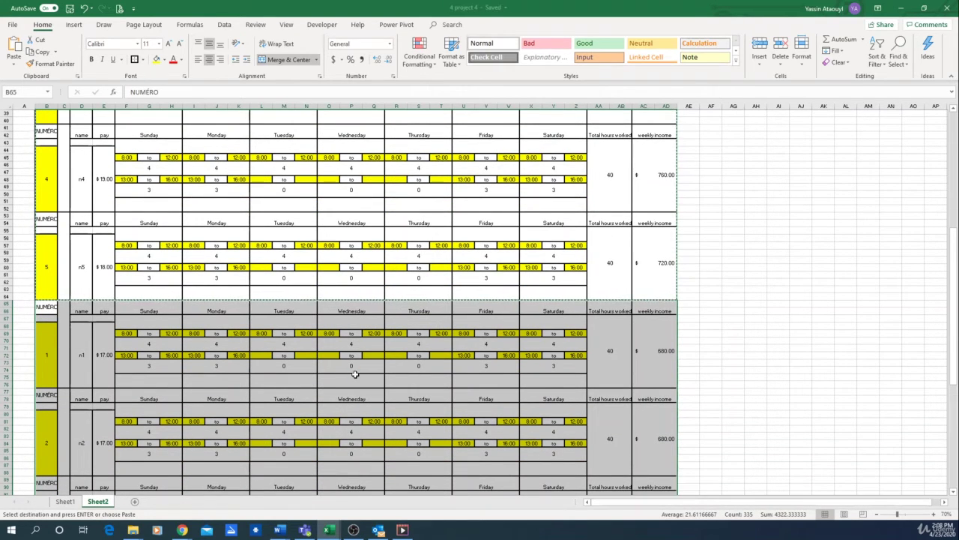
scroll(355, 373, down, 1)
click(628, 377)
scroll(561, 422, down, 3)
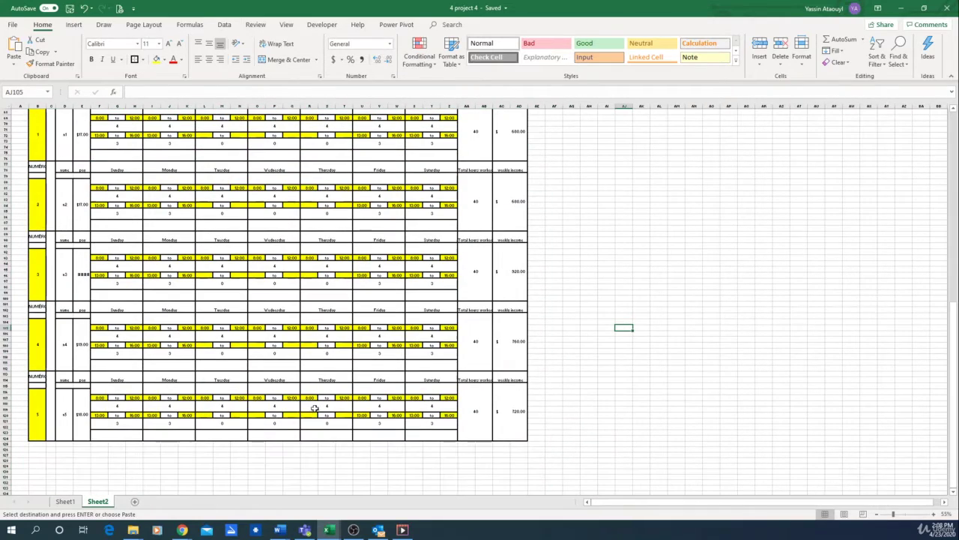
scroll(234, 427, up, 1)
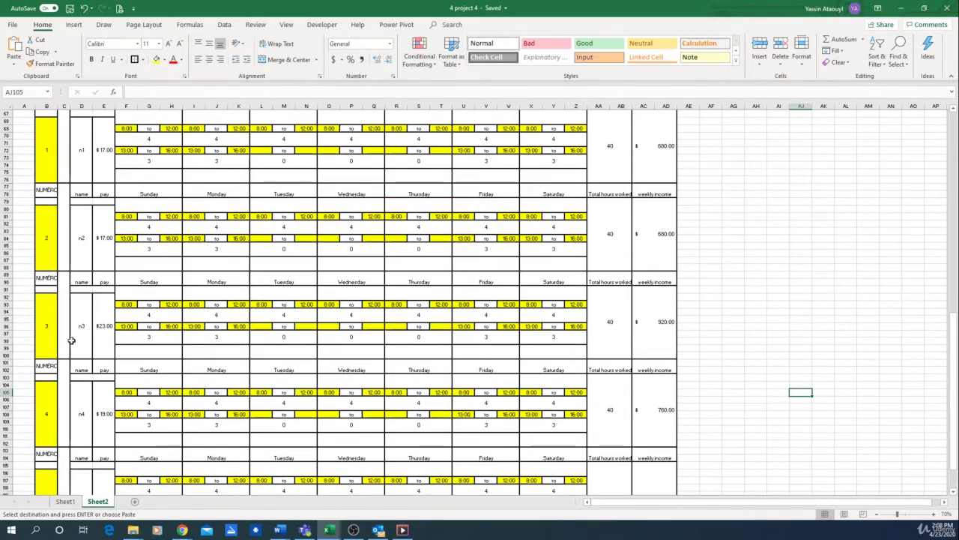
Step: Number the copied blocks 6, 7, 8, 9 and 10 so they become n6 to n10
click(53, 163)
key(Return)
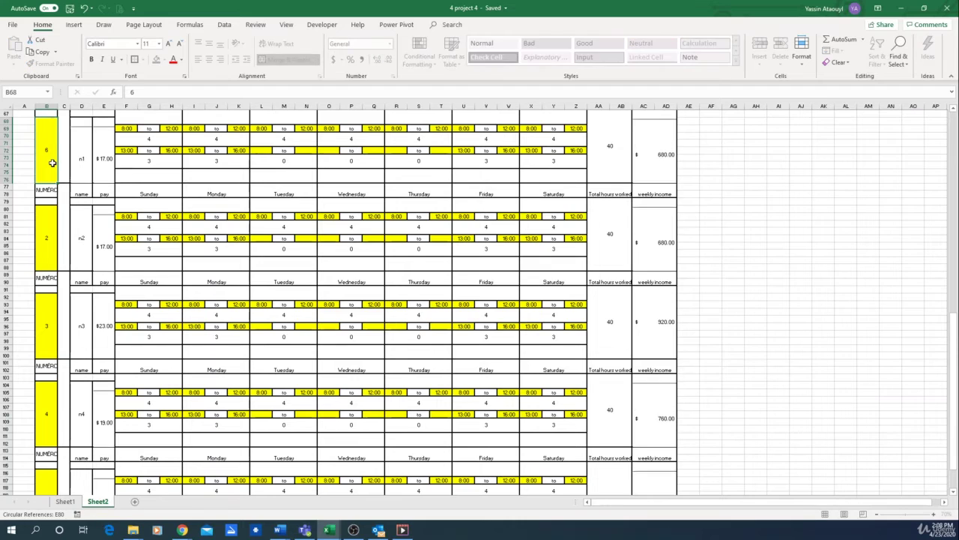
key(ctrl+v)
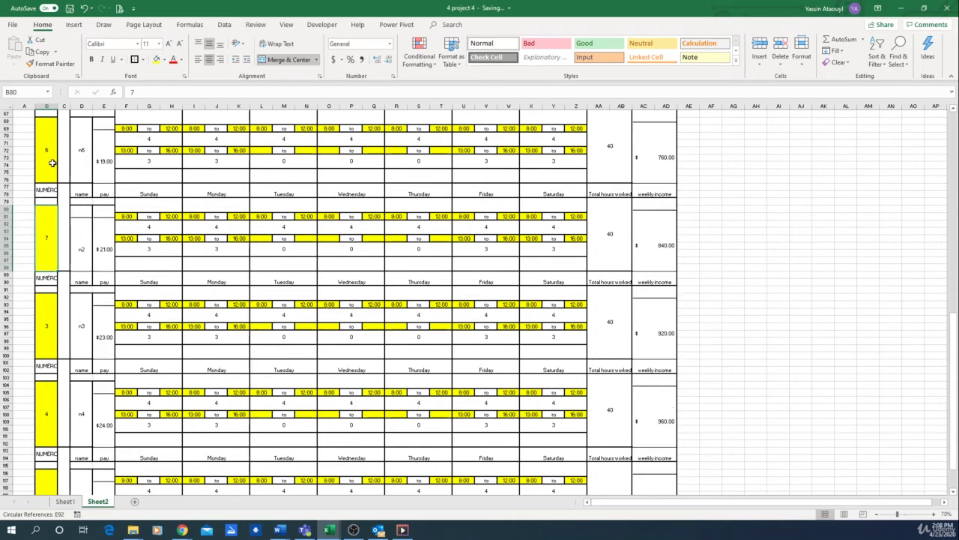
key(Return)
key(ctrl+v)
key(Return)
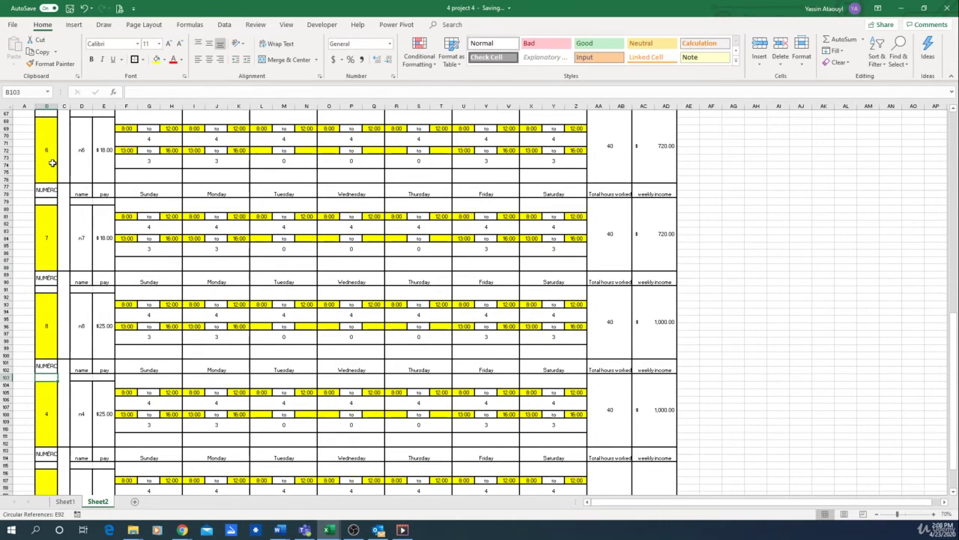
key(ctrl+v)
key(Return)
key(Return)
key(Return)
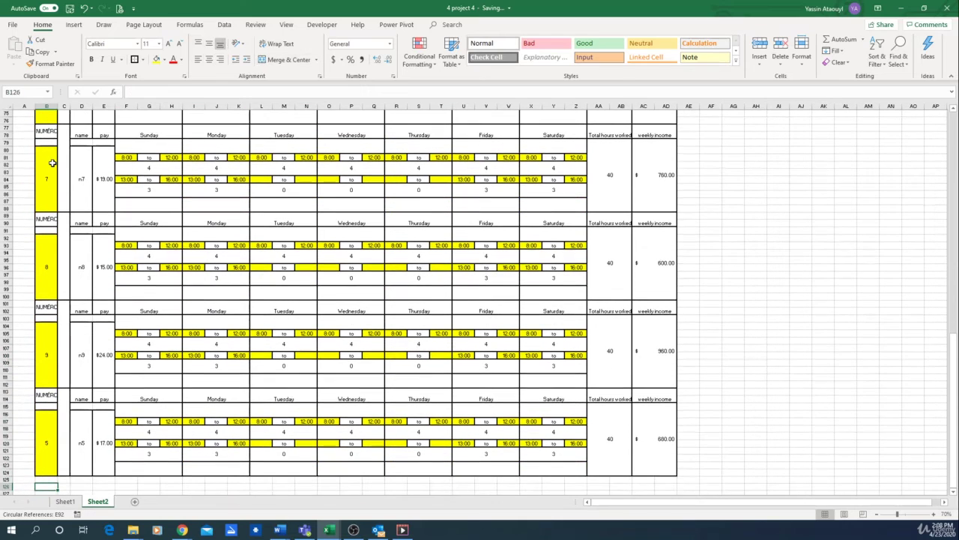
key(Up)
text(10)
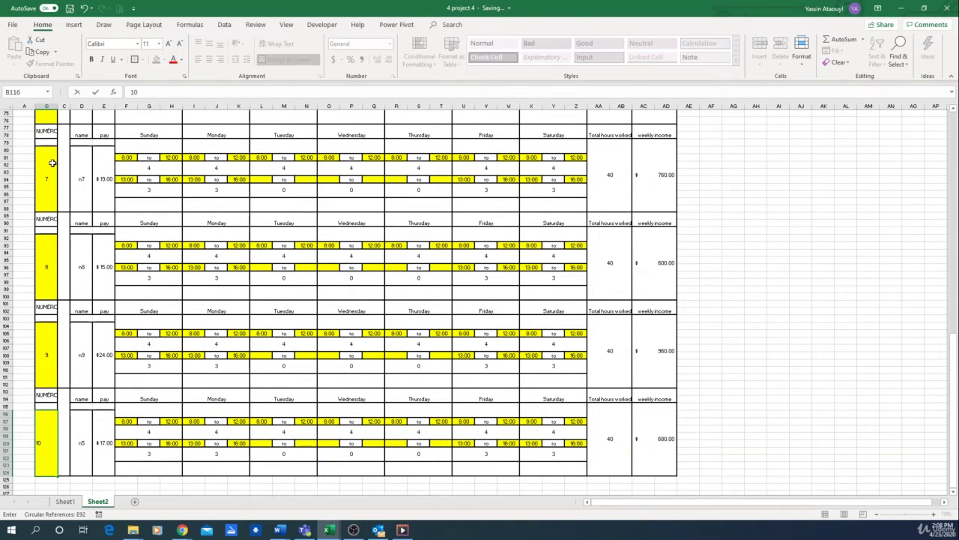
key(Return)
Step: Move around the last block with the arrow keys to review the renumbered schedule
key(Right)
key(Right)
key(Right)
key(Right)
key(Right)
key(Right)
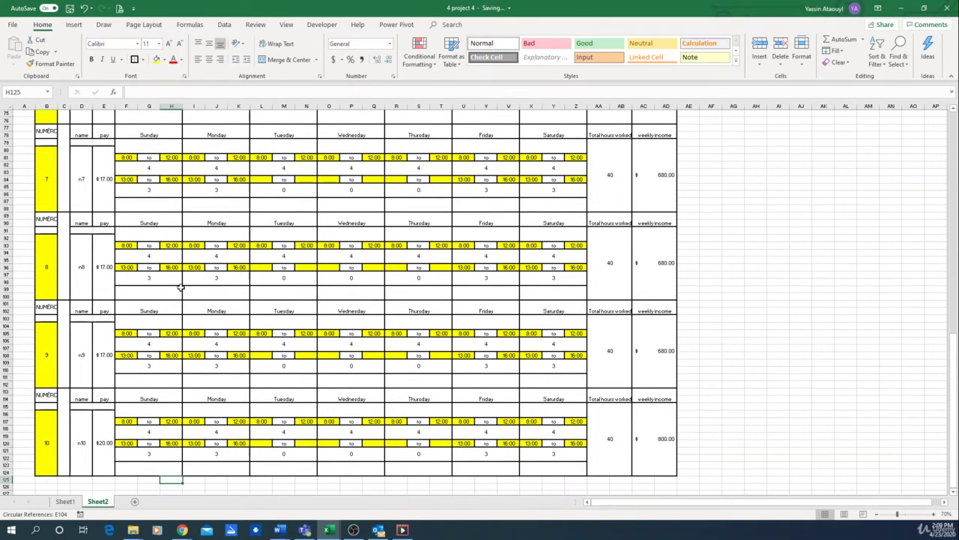
key(Up)
key(Up)
key(Up)
key(Up)
key(Up)
key(Right)
key(Right)
key(Right)
key(Right)
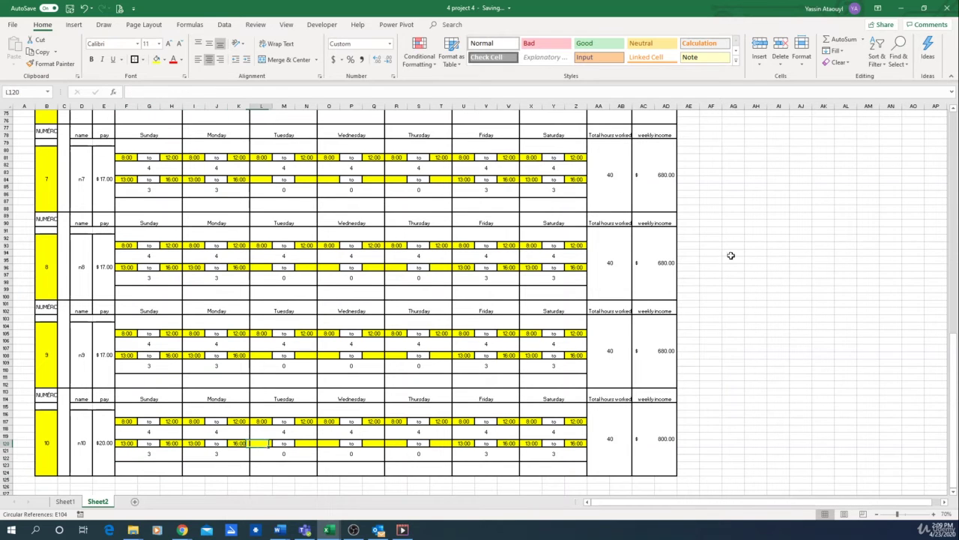
key(Right)
key(Right)
key(Right)
key(Right)
key(Right)
key(Right)
key(Right)
key(Right)
key(Right)
key(Right)
key(Right)
key(Right)
key(Right)
key(Right)
key(Right)
key(Right)
key(Right)
key(Right)
key(Right)
key(Right)
key(Up)
key(Up)
key(Up)
key(Up)
key(Up)
key(Up)
key(Up)
key(Up)
key(Up)
key(Up)
key(Up)
key(Up)
key(Up)
key(Up)
key(Up)
key(Up)
key(Up)
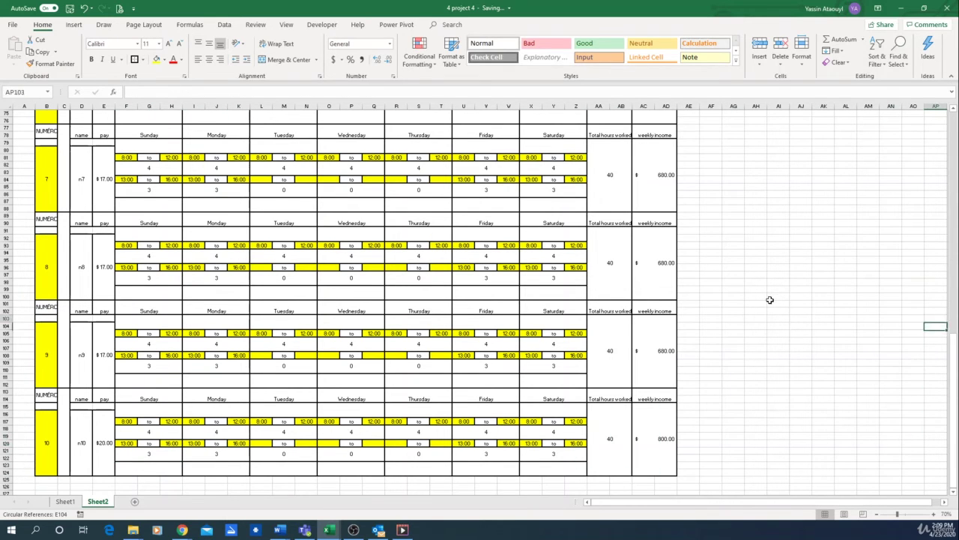
key(Up)
key(Up)
key(Up)
key(Up)
key(Up)
key(Up)
key(Up)
key(Up)
key(Up)
key(Up)
key(Up)
key(Up)
key(Up)
key(Up)
key(Up)
key(Up)
key(Up)
key(Up)
key(Up)
key(Up)
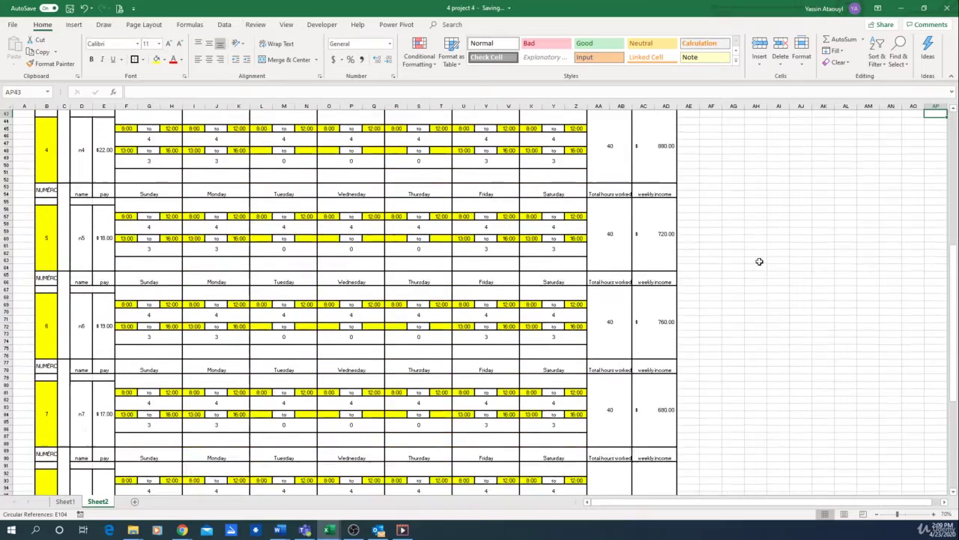
key(Up)
key(Up)
key(Up)
key(Up)
key(Up)
key(Left)
key(Left)
key(Left)
key(Left)
key(Left)
key(Left)
key(Left)
key(Left)
key(Left)
key(Left)
key(Left)
key(Left)
key(Left)
key(Left)
key(Left)
key(Left)
key(Left)
key(Left)
key(Left)
key(Left)
scroll(765, 264, up, 3)
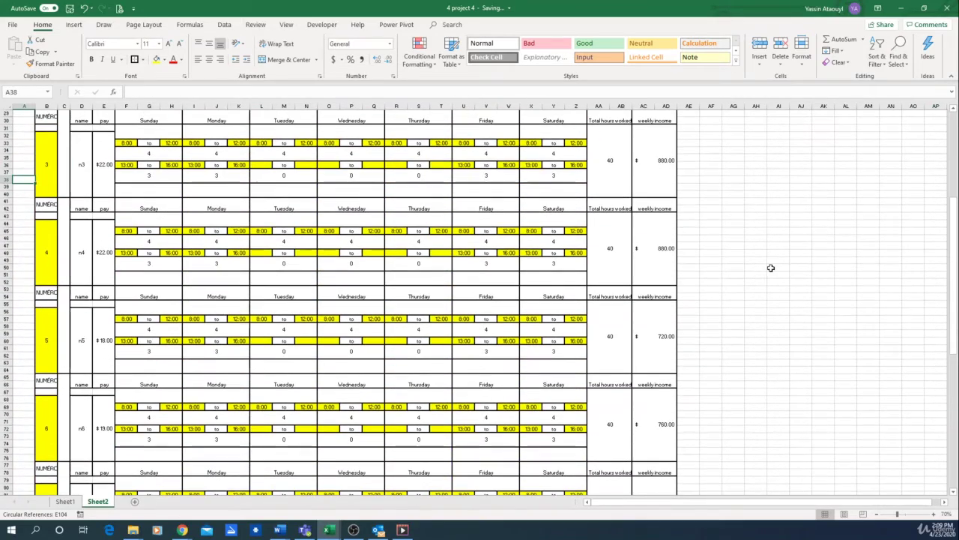
key(Up)
key(Up)
key(Up)
key(Up)
key(Up)
key(Up)
key(Up)
key(Up)
key(Up)
key(Up)
key(Up)
key(Up)
key(Up)
key(Up)
key(Up)
key(Up)
key(Up)
key(Up)
key(Up)
key(Up)
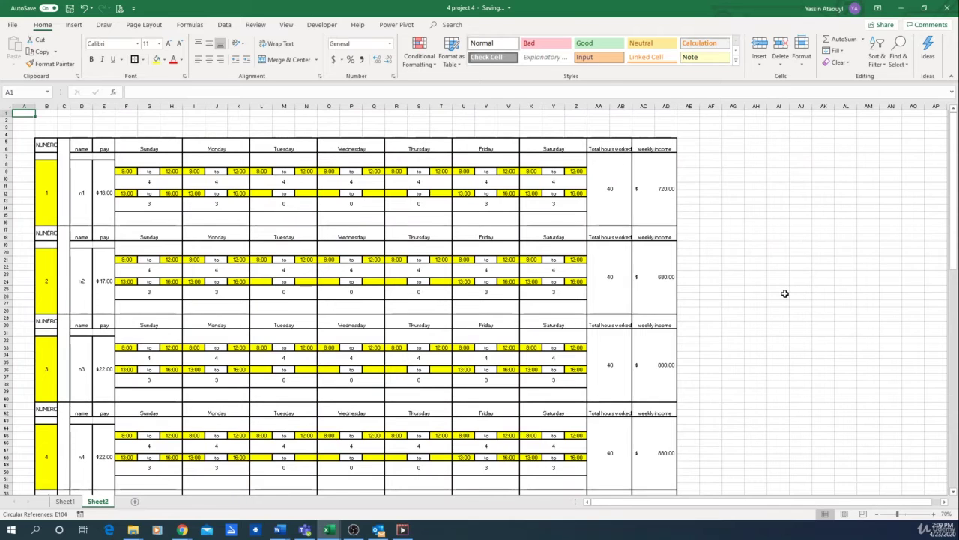
scroll(784, 293, down, 1)
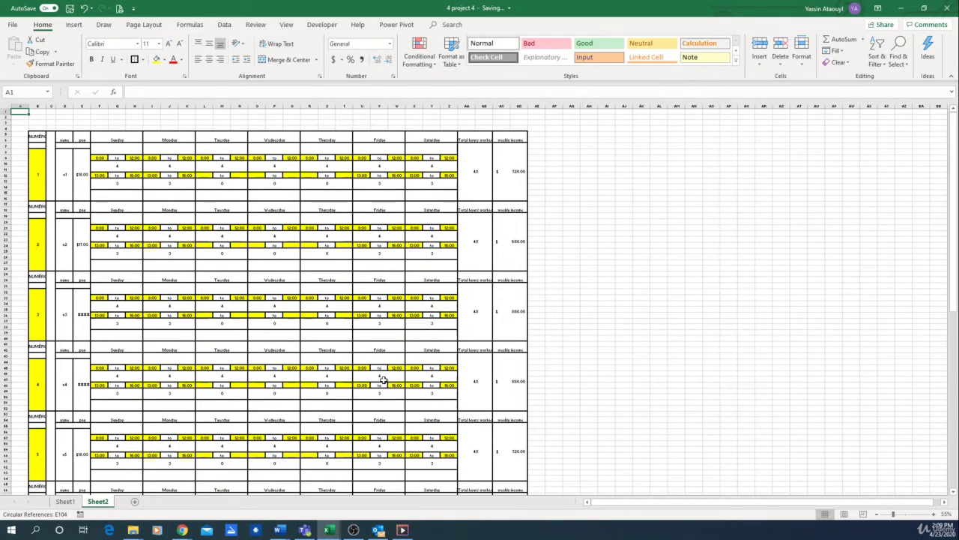
scroll(332, 329, down, 2)
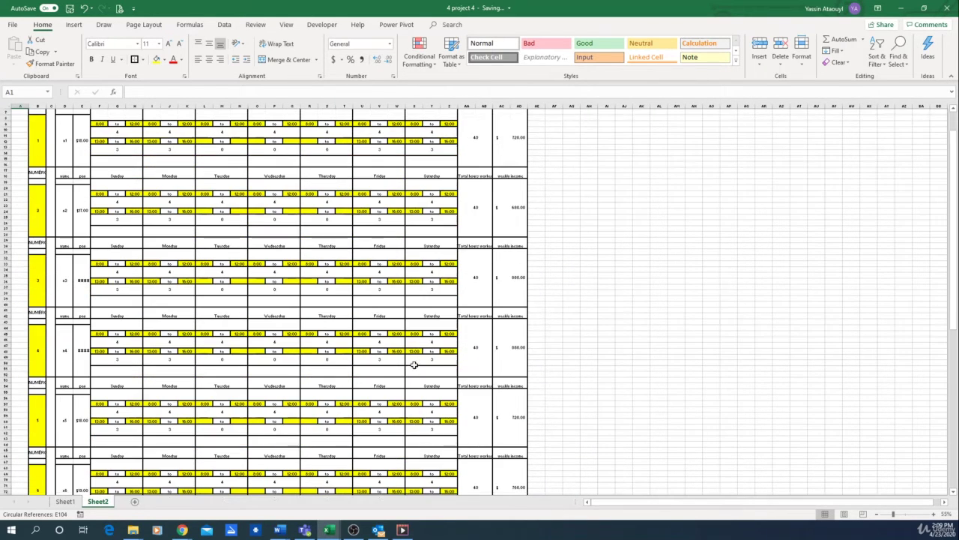
scroll(413, 361, down, 4)
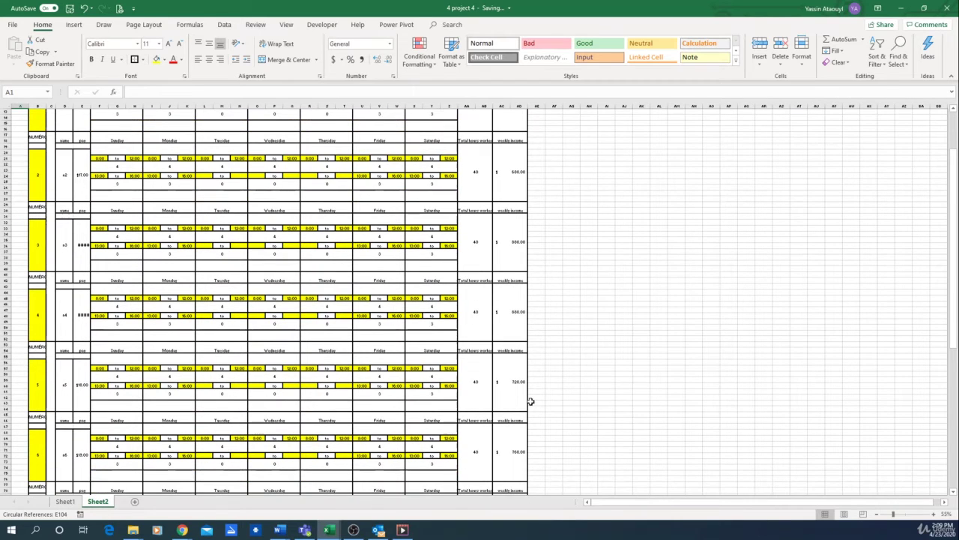
scroll(532, 401, down, 3)
scroll(528, 403, down, 14)
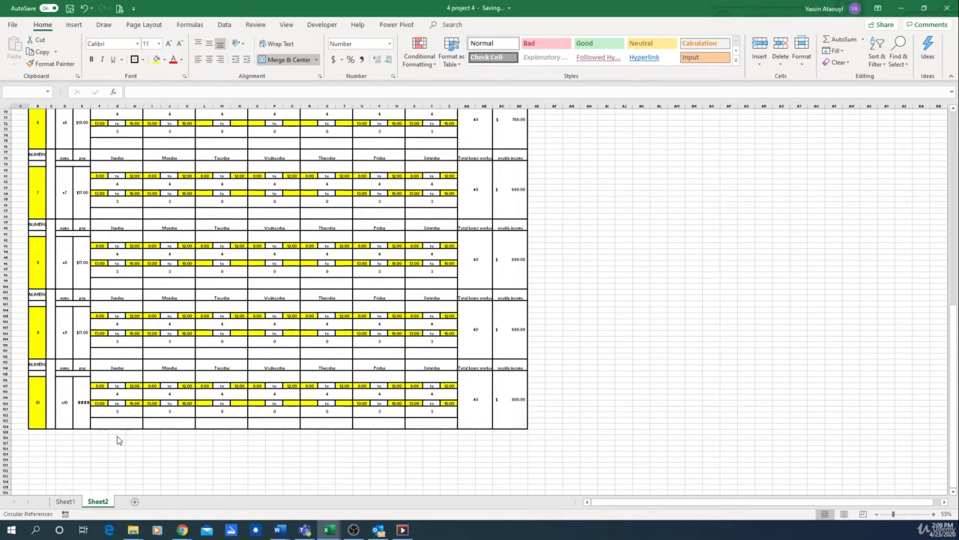
click(99, 450)
scroll(103, 450, up, 2)
scroll(171, 402, down, 3)
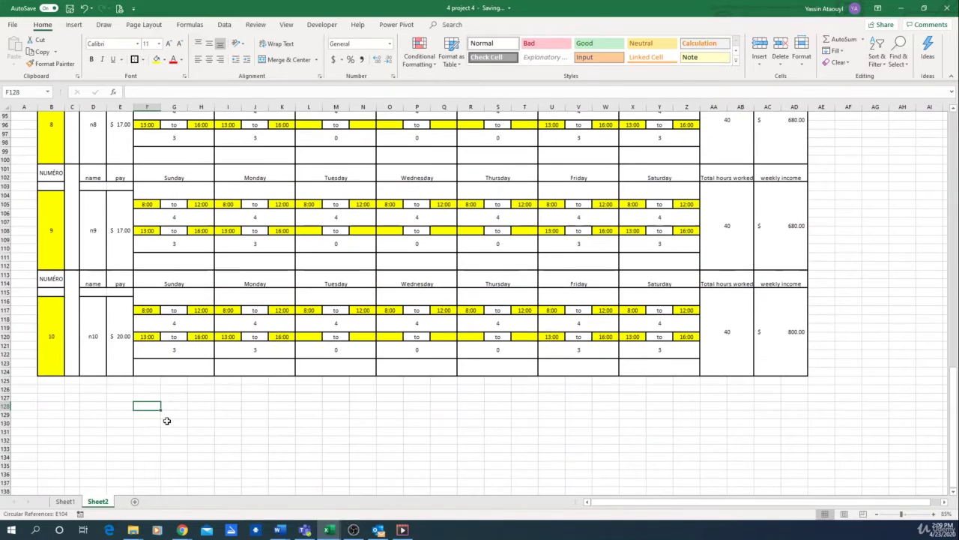
scroll(278, 360, down, 6)
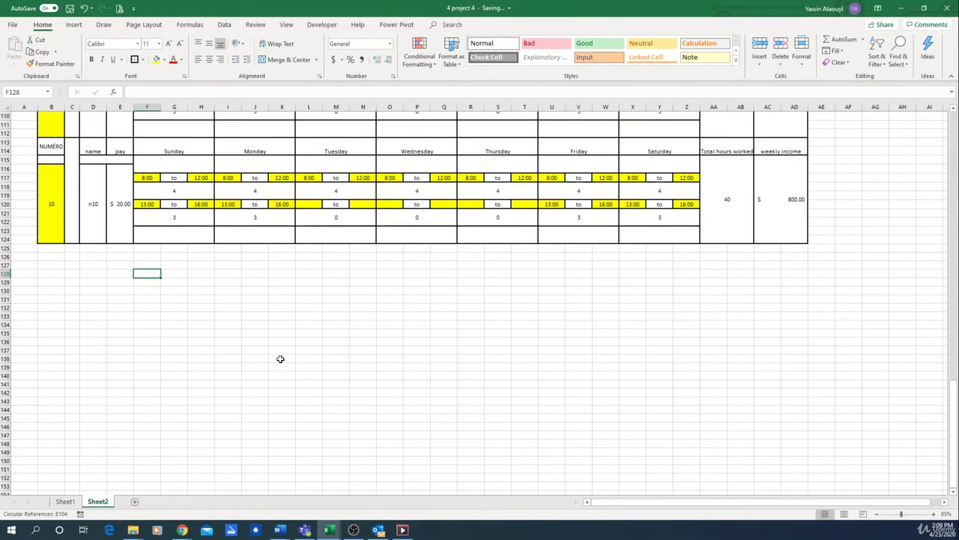
scroll(137, 391, up, 5)
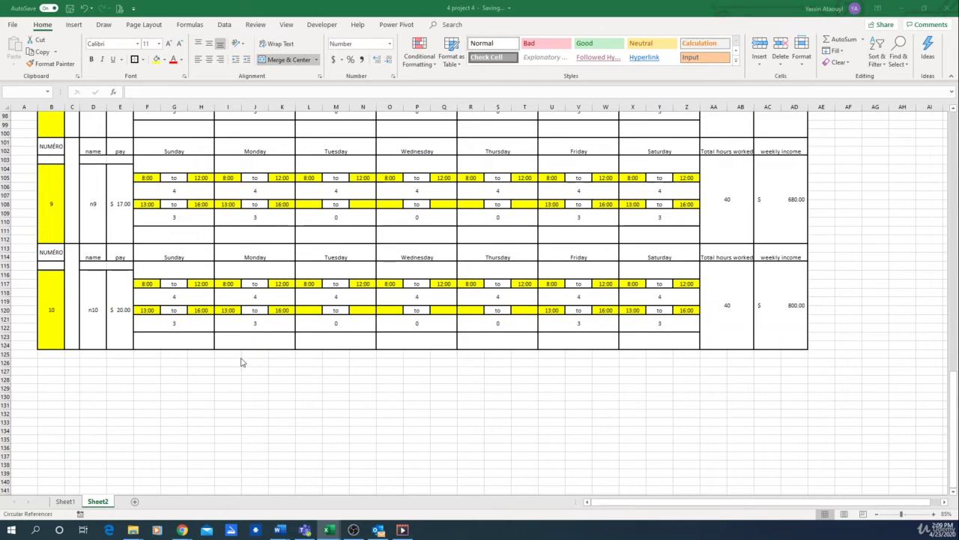
Step: Enter 'Total worked ($)' and merge-centre it across B125:E126 with middle alignment
drag(42, 354, 115, 354)
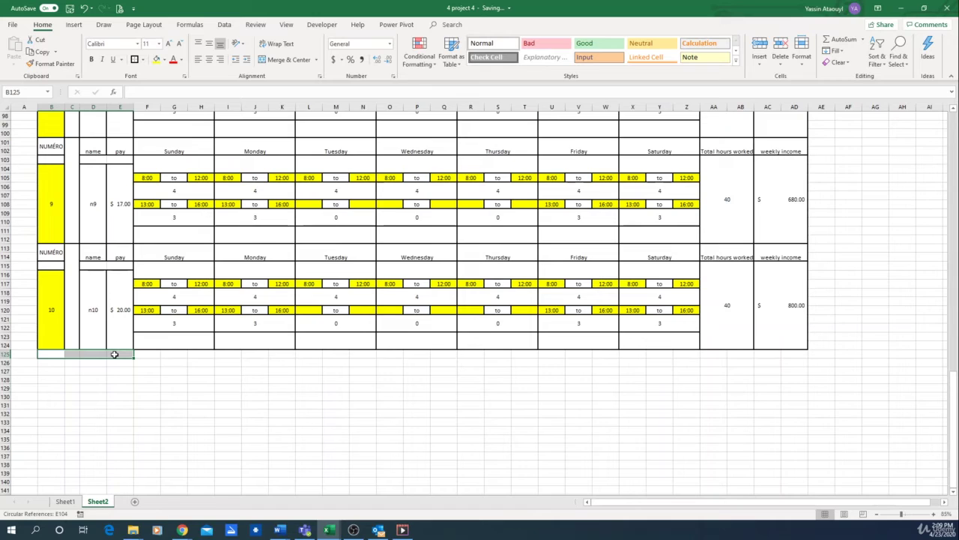
text(Total)
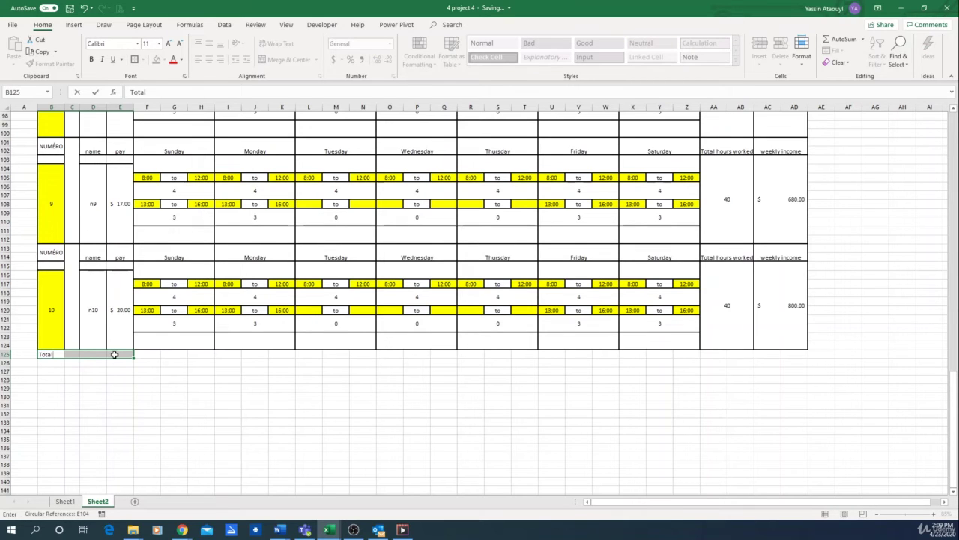
text( worked ($)
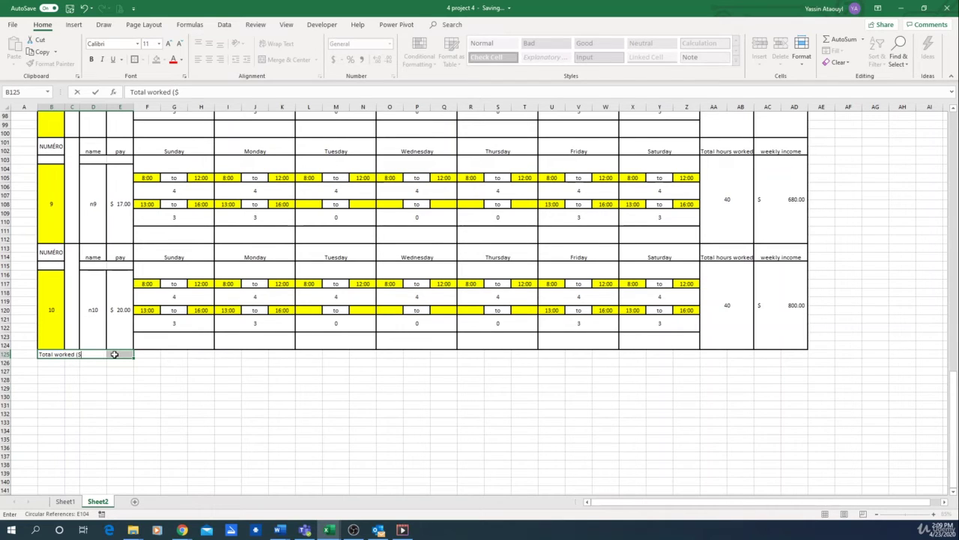
text())
key(Return)
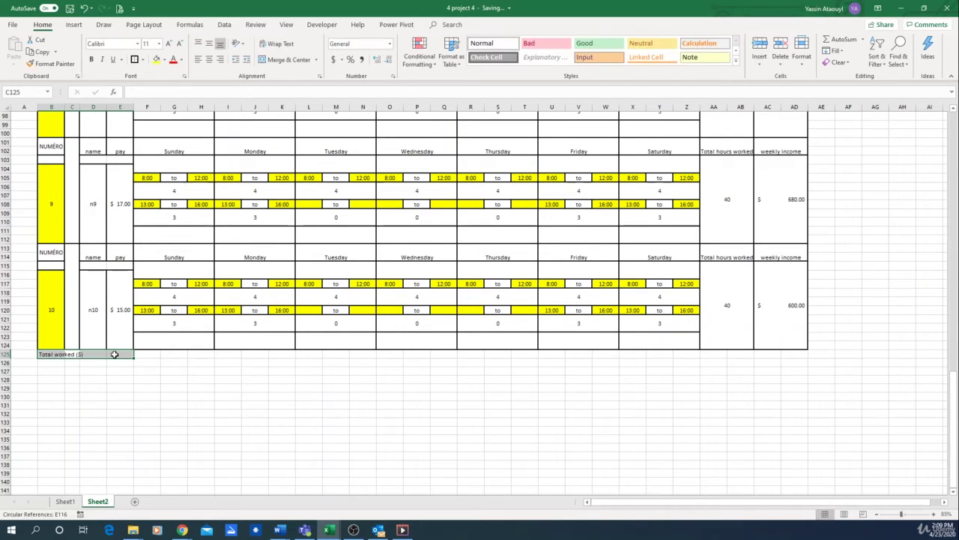
click(75, 354)
drag(75, 354, 122, 363)
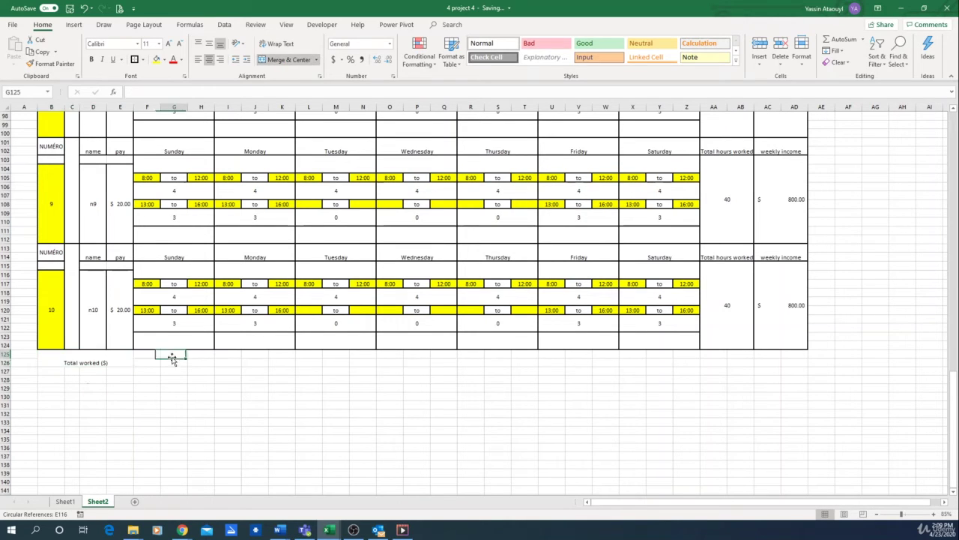
click(288, 59)
click(210, 43)
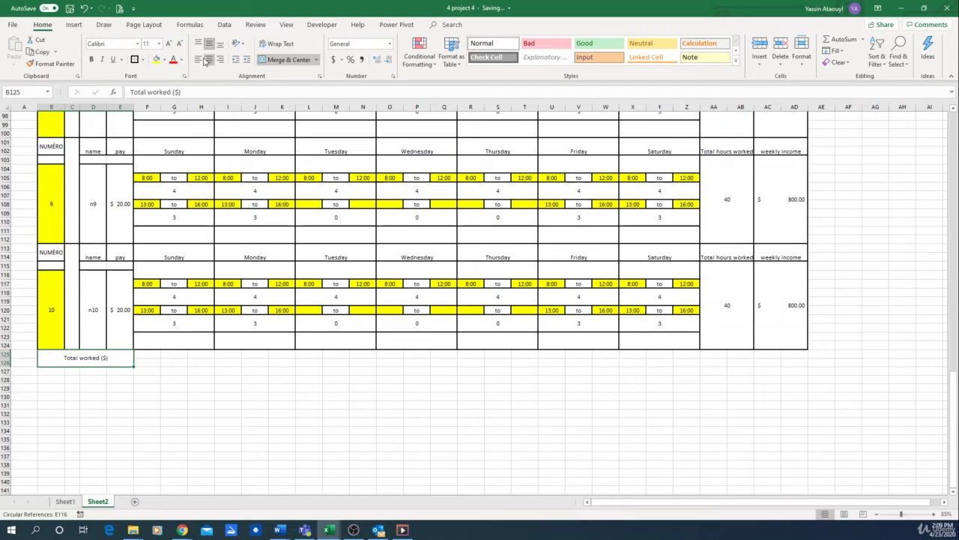
Step: Merge B127:E128 for the 'Total worked (hours)' label and merge F127:H128 beside it
drag(48, 371, 126, 379)
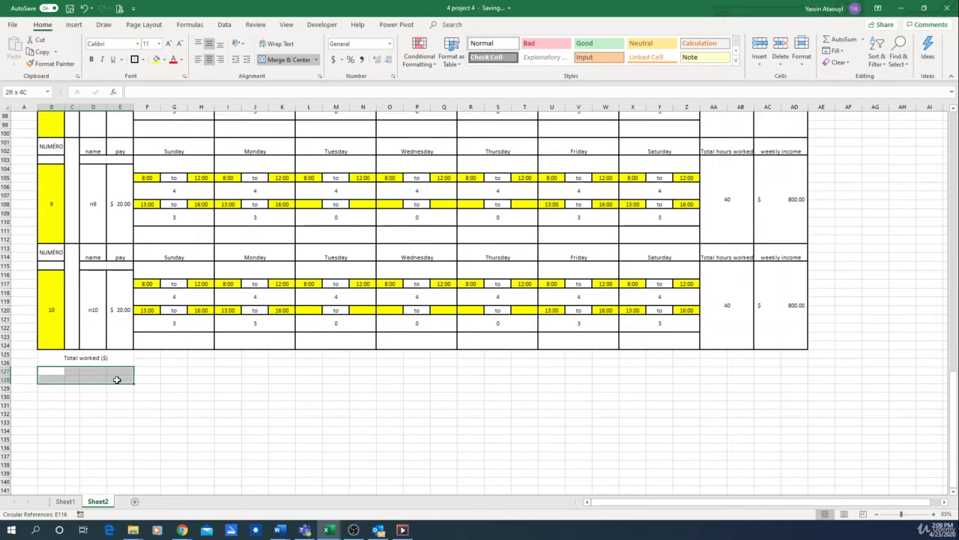
click(289, 60)
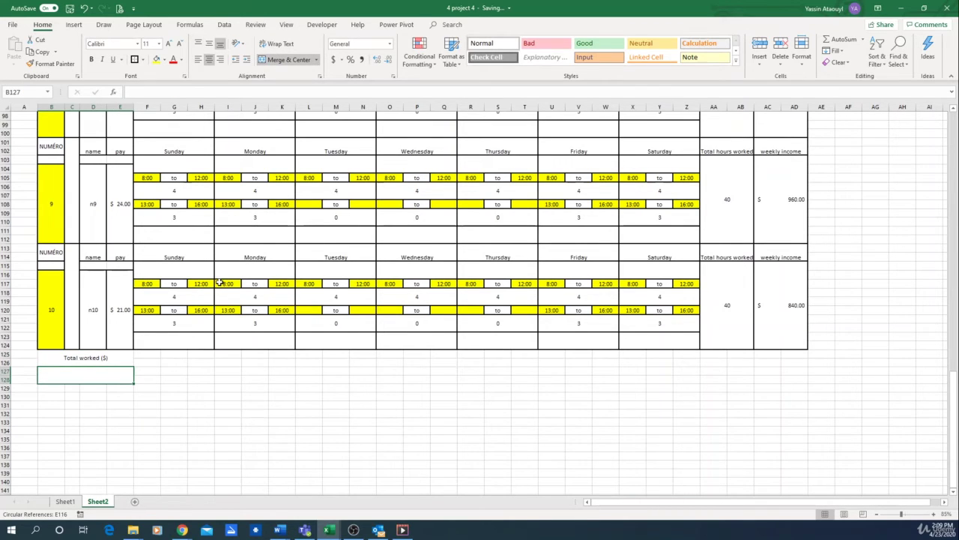
text(Total w)
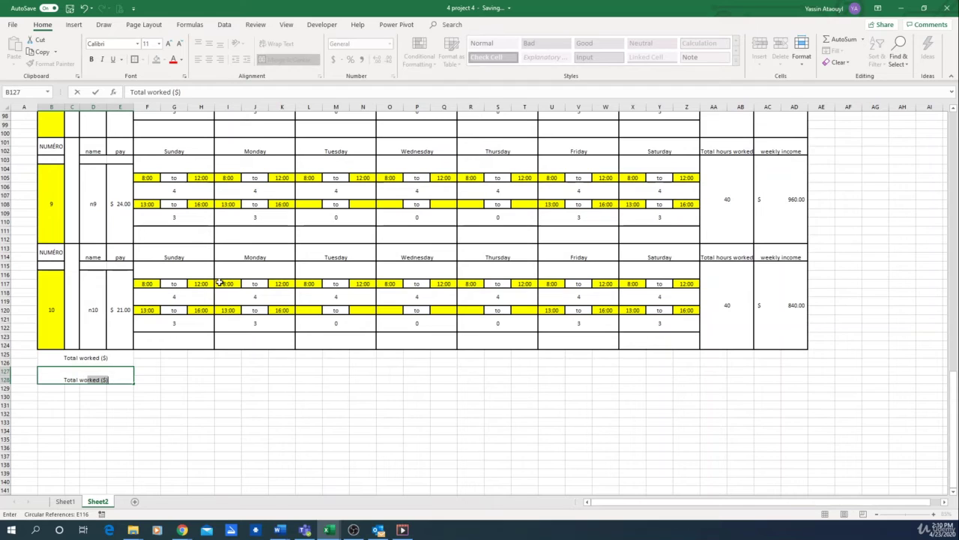
text(orked H)
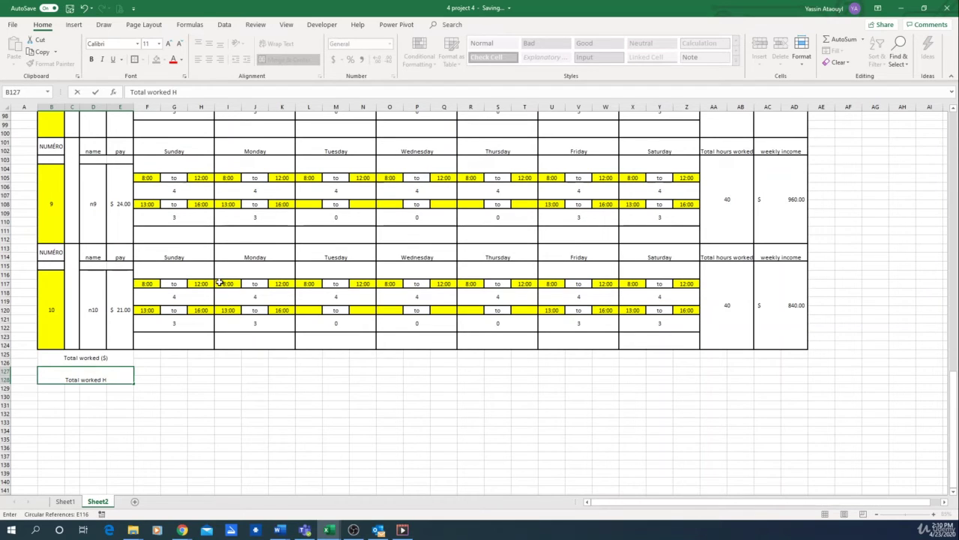
key(BackSpace)
text((hours))
key(Return)
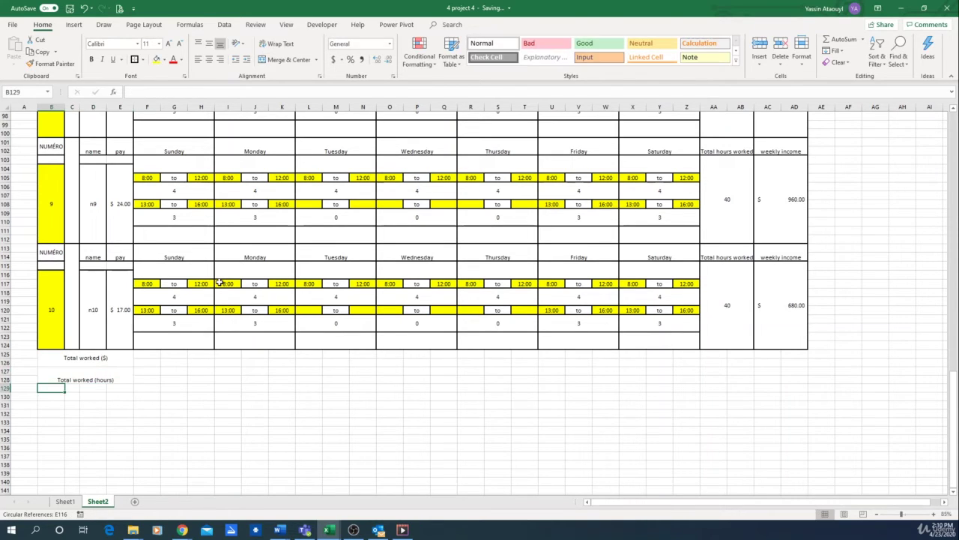
click(110, 350)
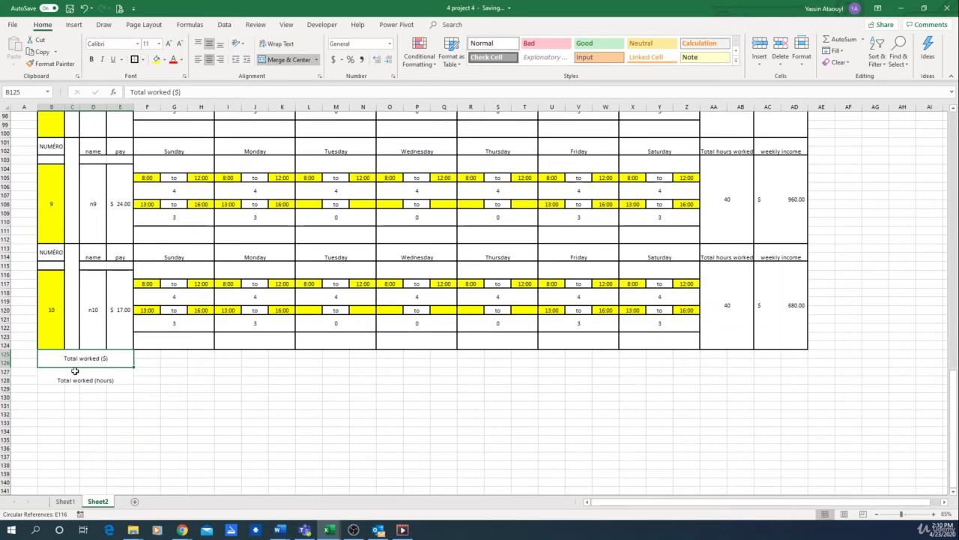
key(Down)
click(199, 397)
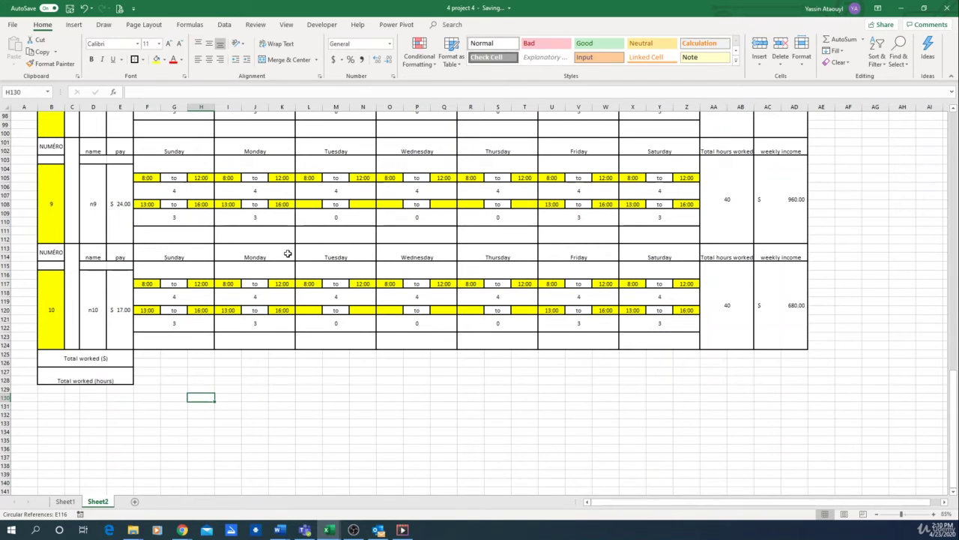
drag(144, 360, 199, 377)
click(302, 60)
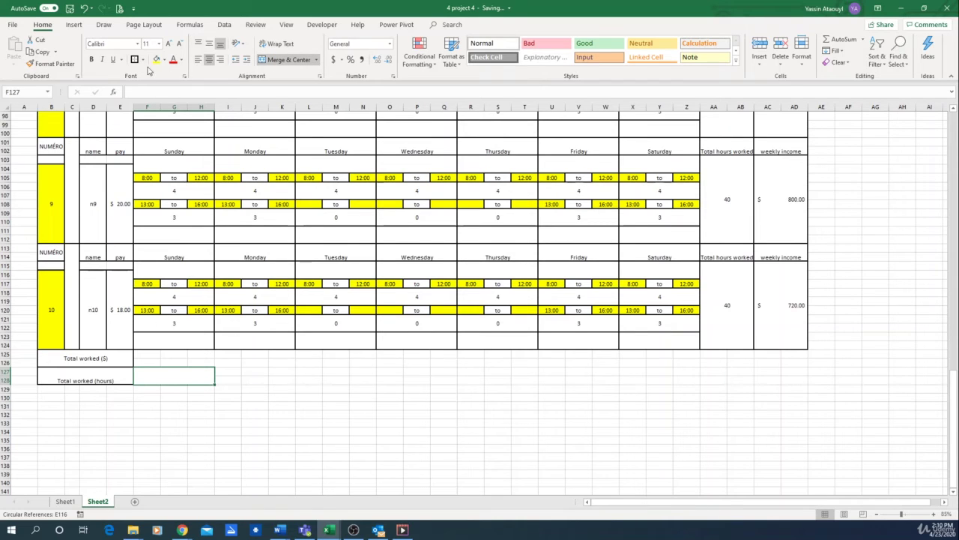
Step: Start the F127 formula adding Sunday hours of employees 10 to 6 (F121 through F70)
text(=)
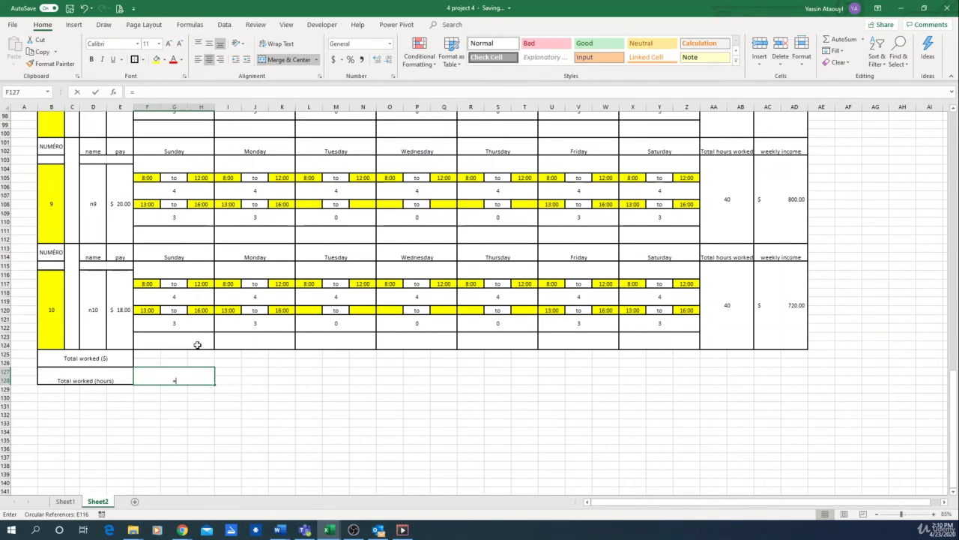
click(180, 326)
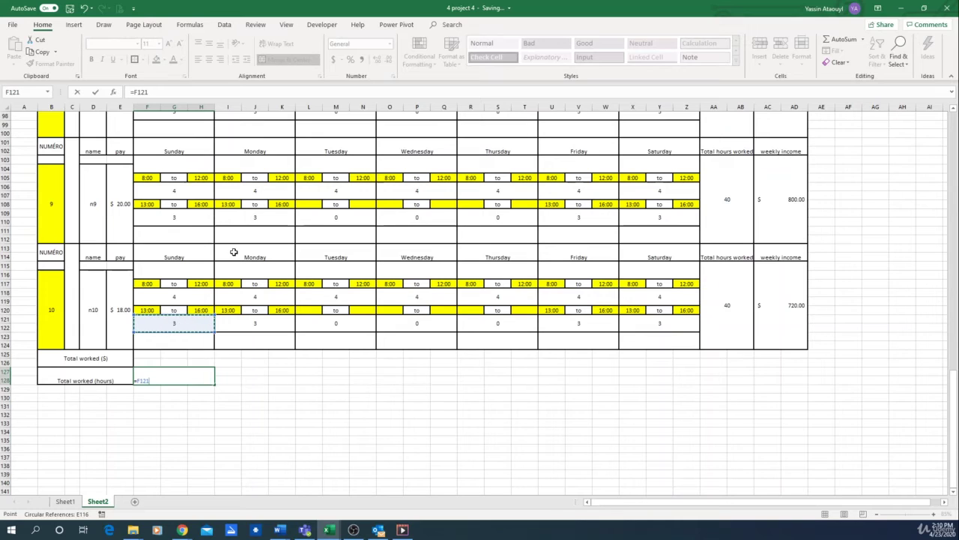
text(+)
click(189, 296)
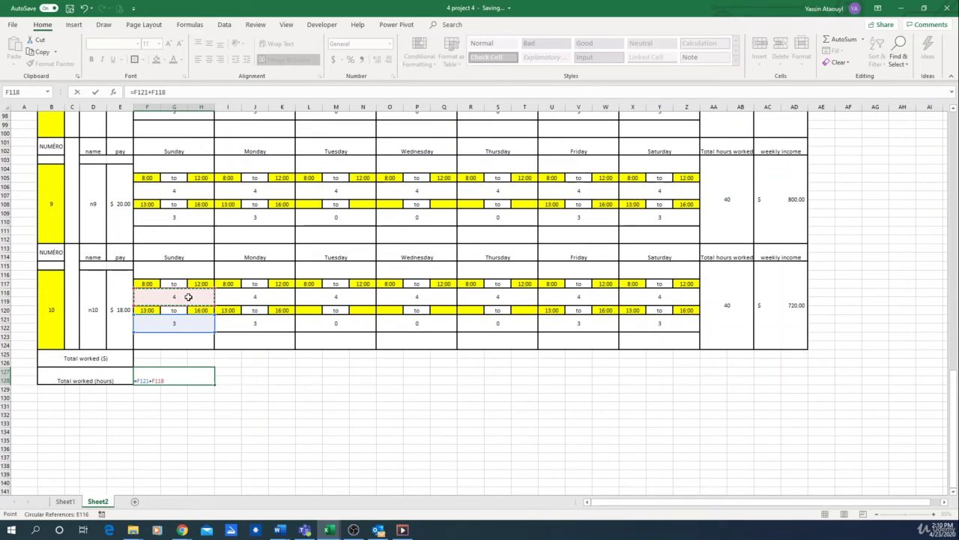
text(+)
click(174, 216)
text(+)
click(183, 196)
text(+)
scroll(180, 225, up, 5)
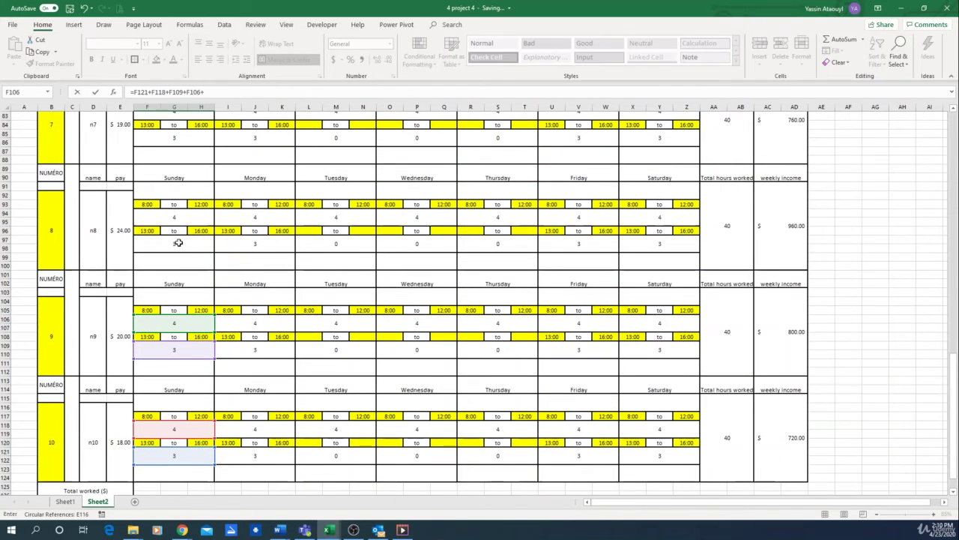
click(179, 243)
text(+)
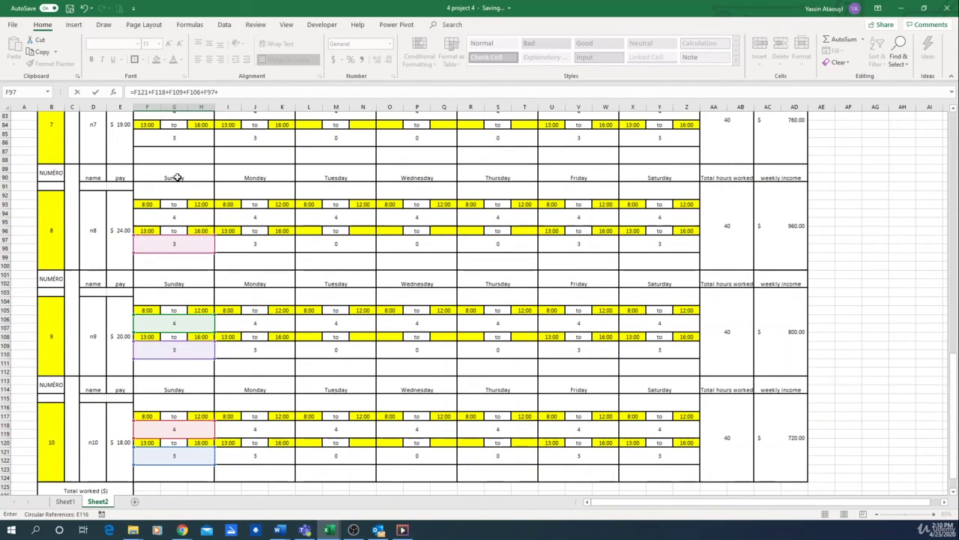
click(170, 217)
text(+)
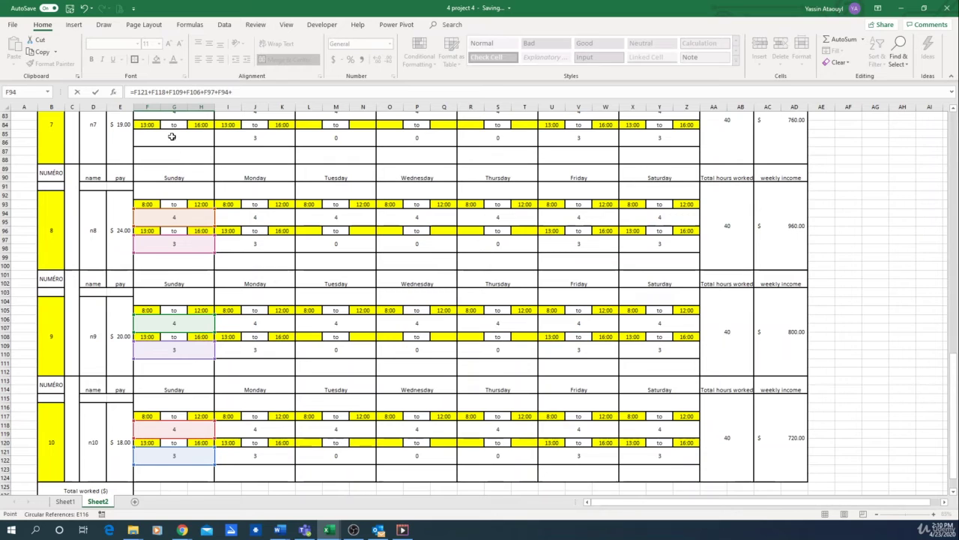
click(174, 138)
text(+)
scroll(225, 225, up, 5)
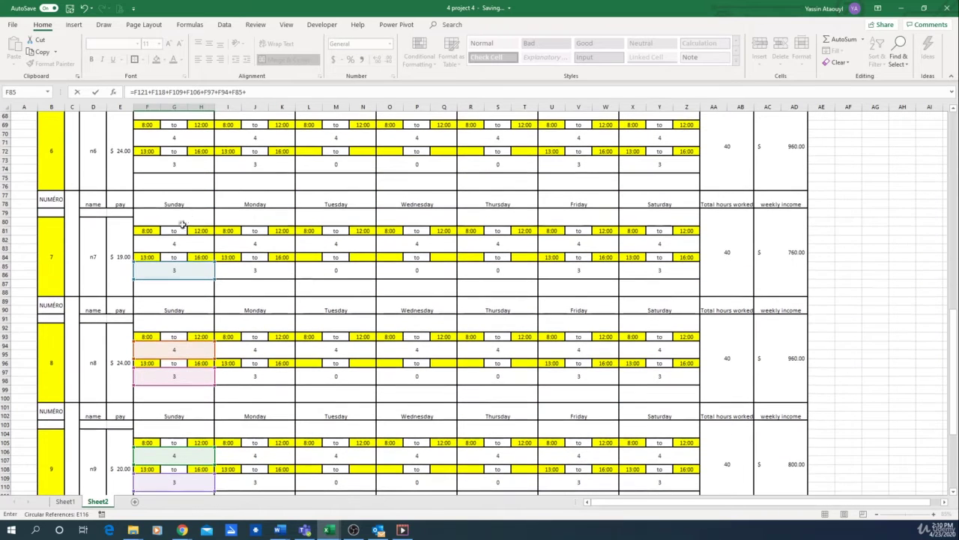
click(176, 246)
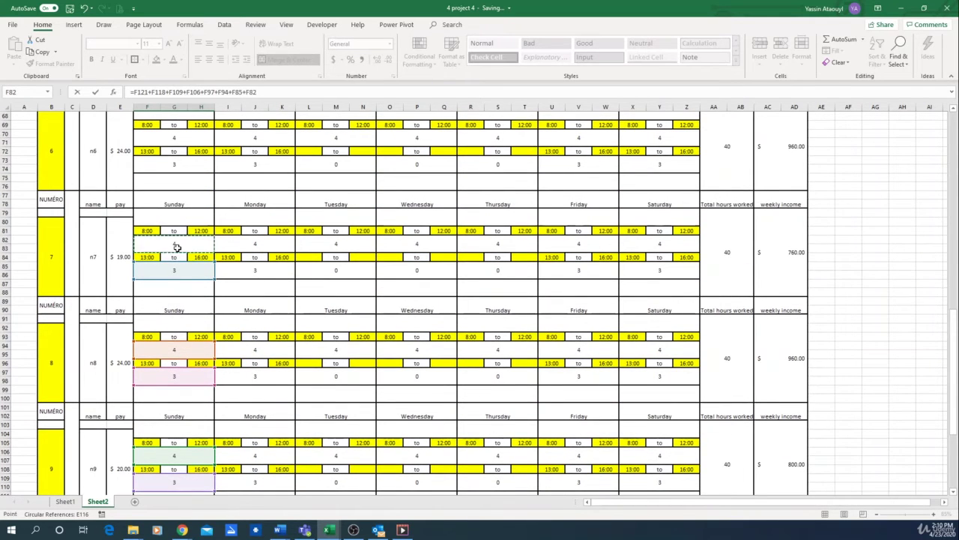
click(188, 169)
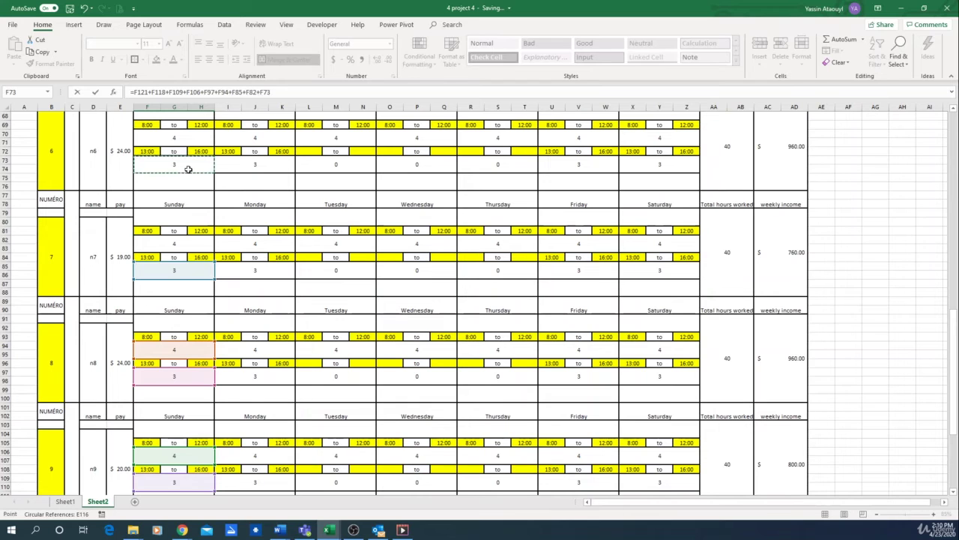
text(+)
scroll(203, 214, up, 1)
scroll(199, 202, up, 1)
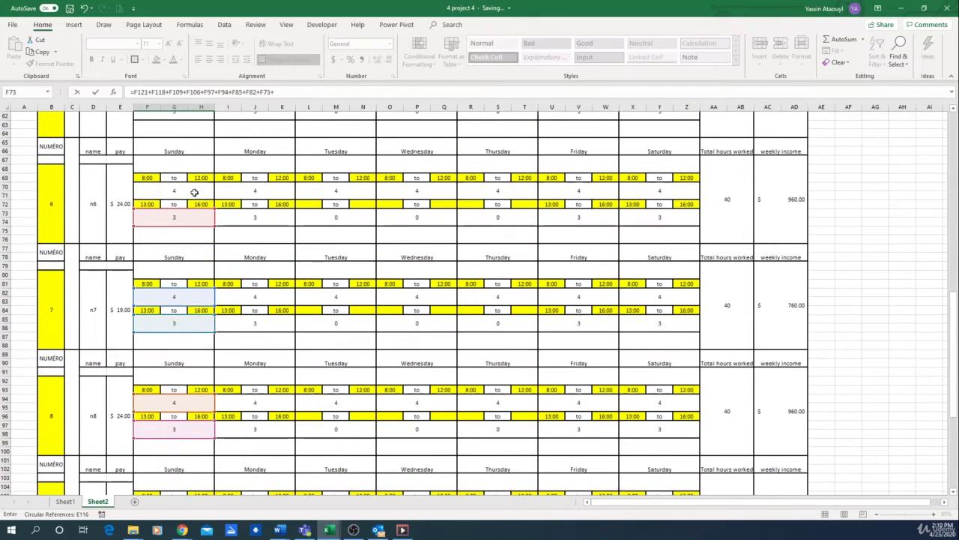
click(193, 189)
text(+)
Step: Extend the sum with employees 5 to 1's Sunday hours (F61 down to F10) and enter it
scroll(217, 216, up, 1)
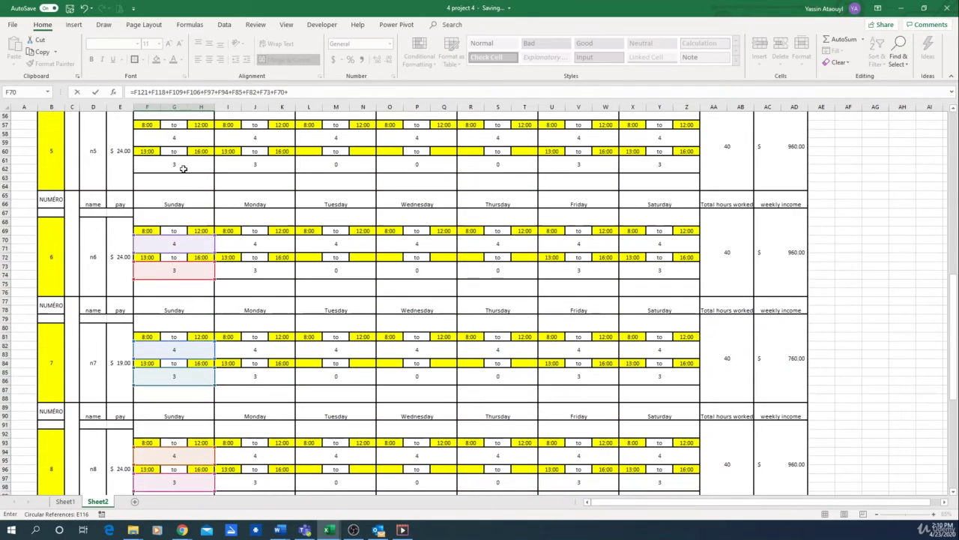
click(183, 168)
text(+)
scroll(210, 195, up, 1)
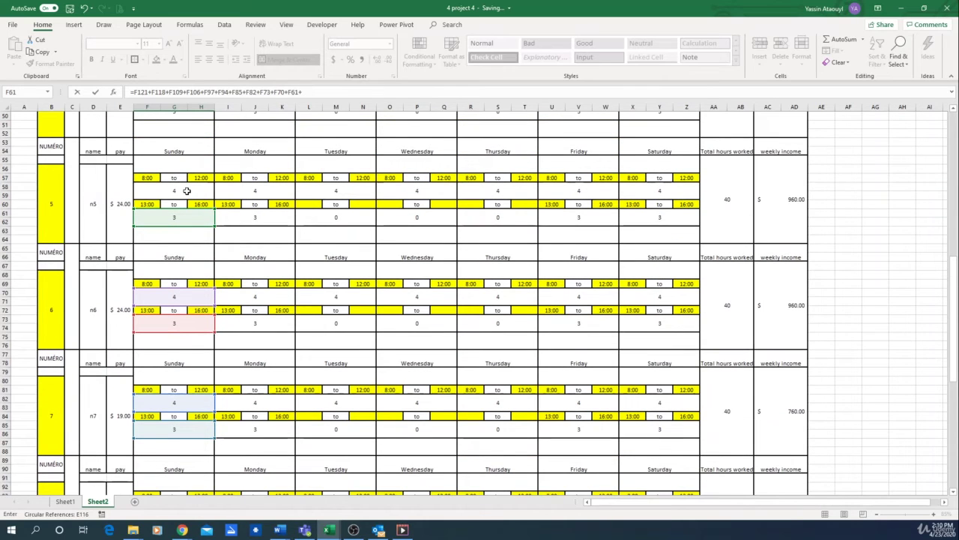
click(187, 192)
text(+)
scroll(221, 195, up, 1)
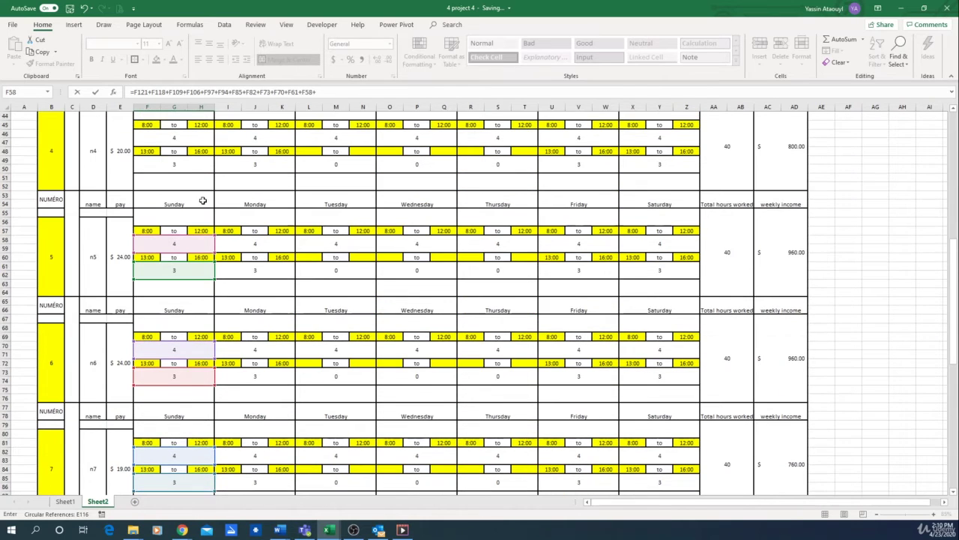
click(189, 165)
text(+)
click(187, 138)
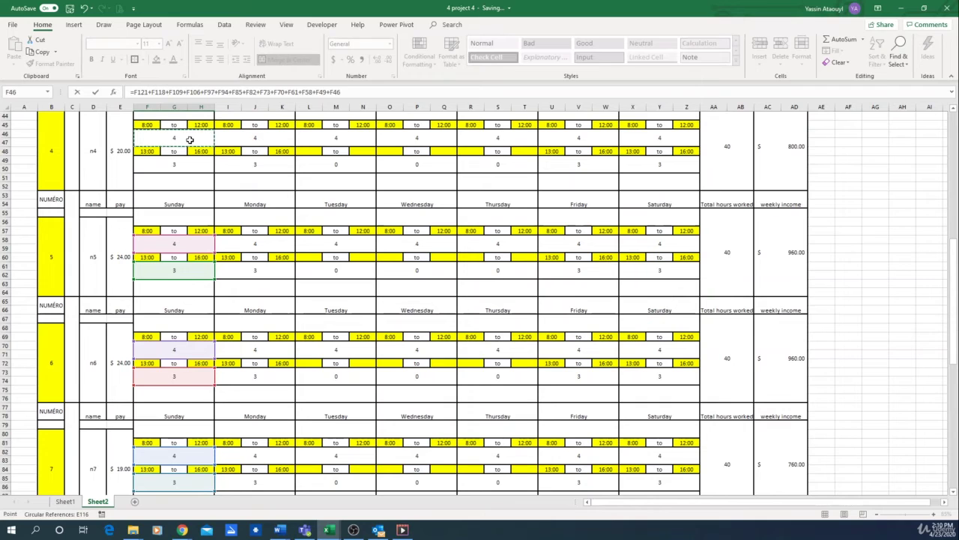
text(+)
scroll(215, 207, up, 2)
scroll(202, 183, up, 2)
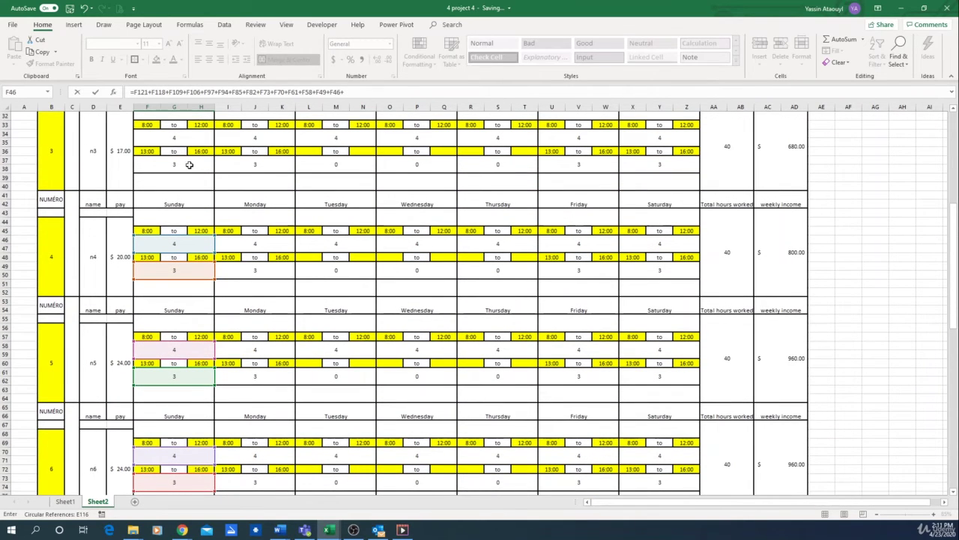
click(196, 163)
text(+)
click(190, 138)
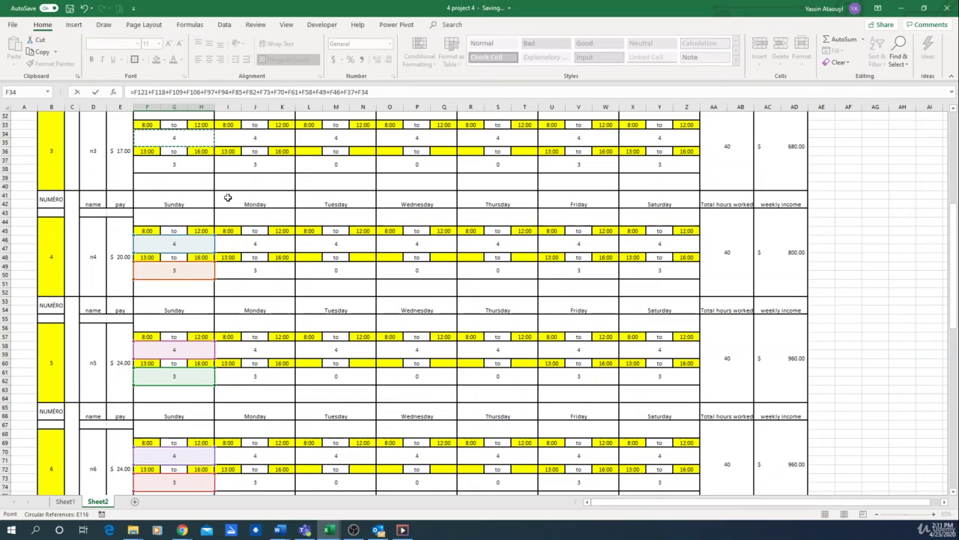
scroll(225, 195, up, 2)
scroll(228, 197, up, 3)
text(+)
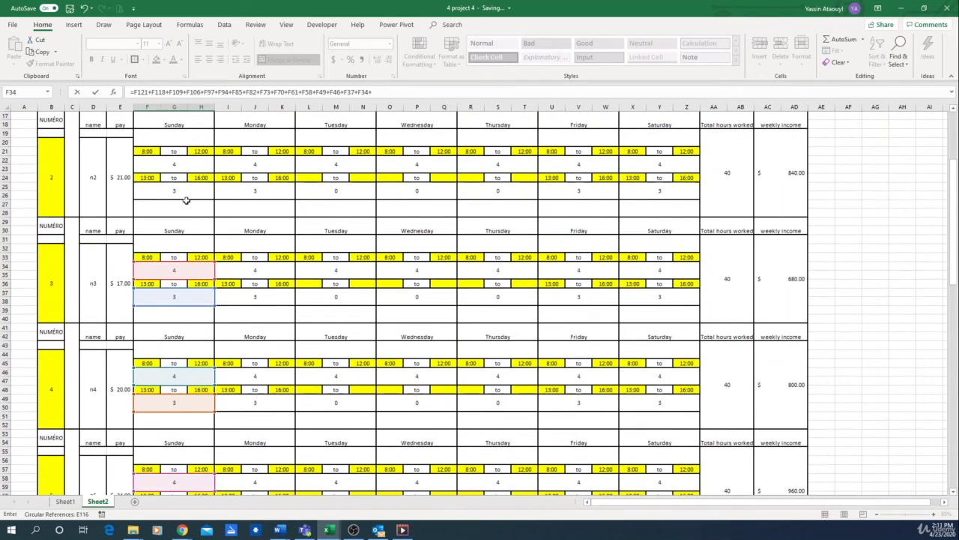
click(182, 193)
text(+)
click(188, 160)
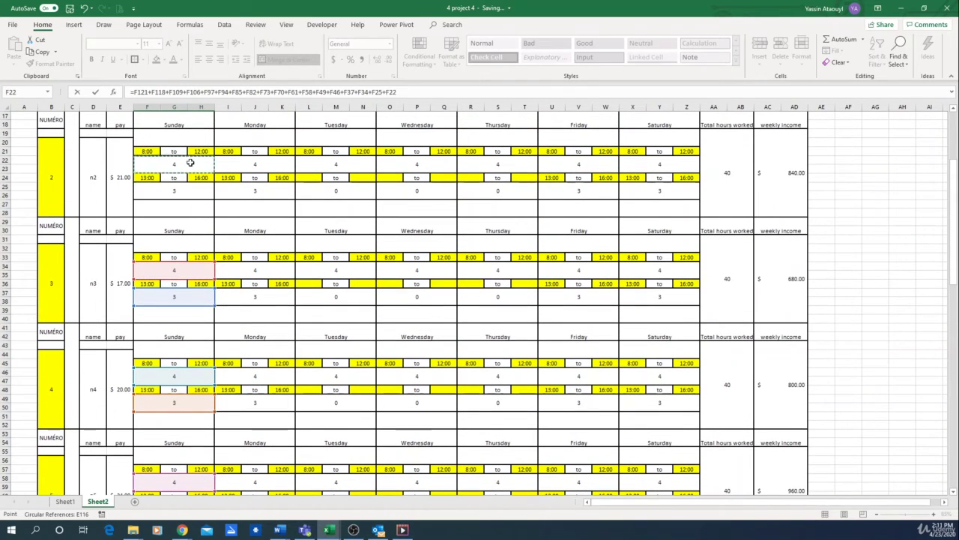
scroll(223, 206, up, 5)
text(+)
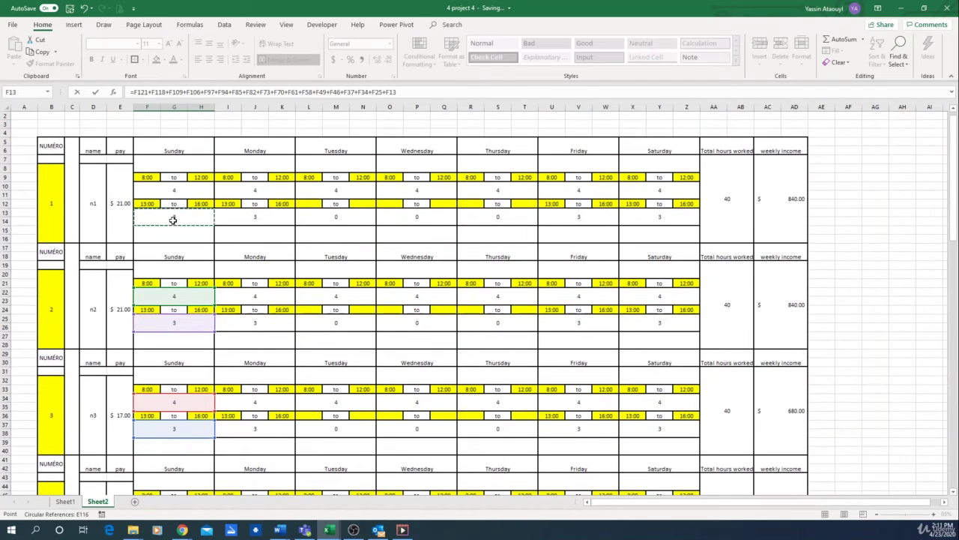
click(175, 217)
text(+)
click(172, 189)
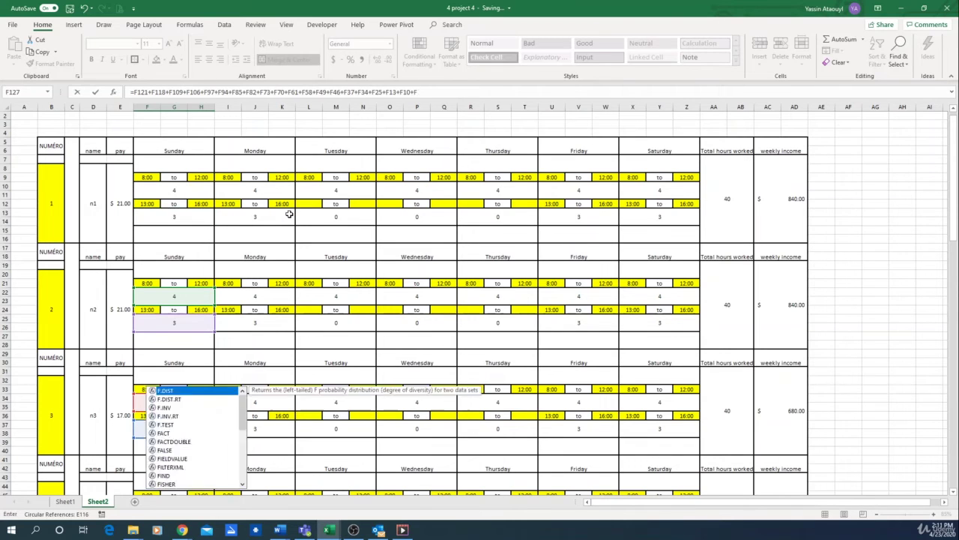
key(Return)
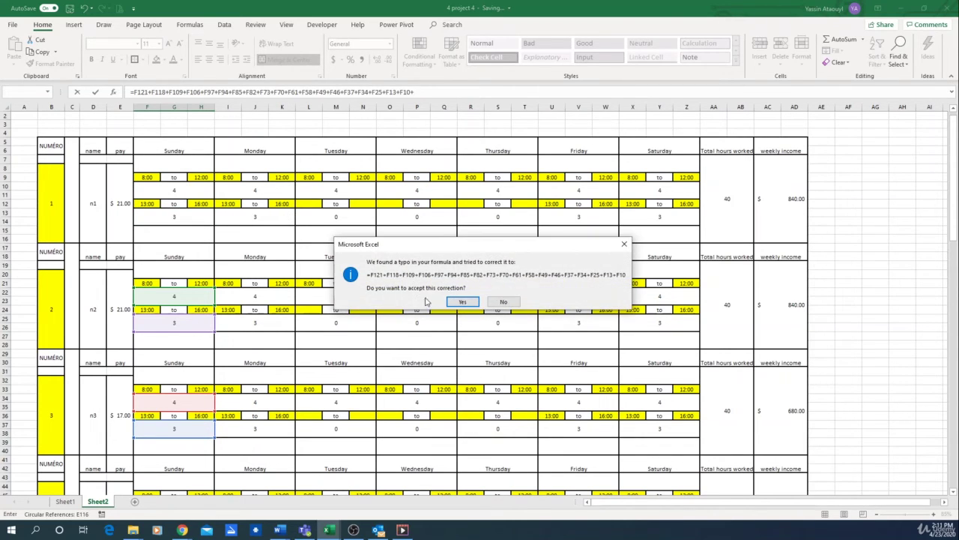
Step: Accept Excel's suggested formula correction and select F127, which shows 66 hours
click(462, 300)
scroll(237, 365, up, 20)
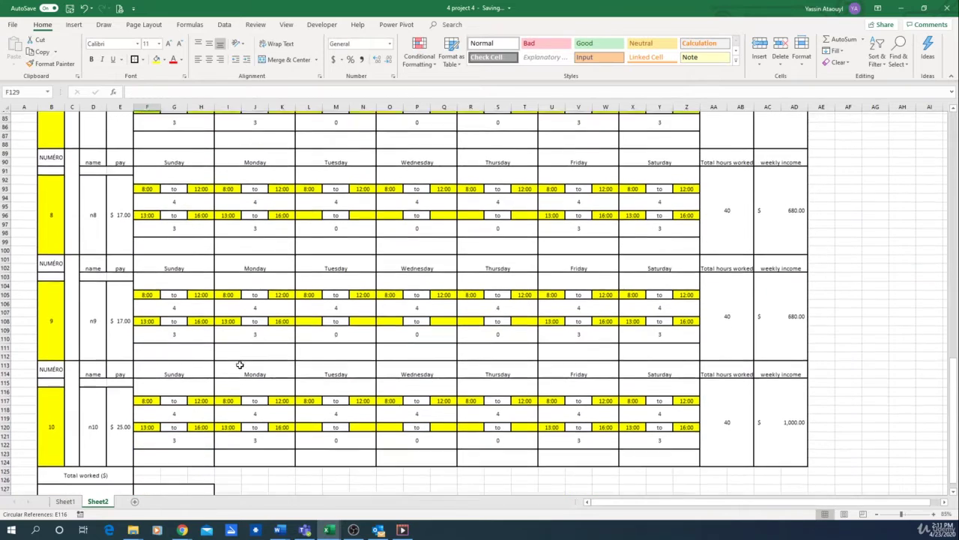
scroll(250, 350, up, 9)
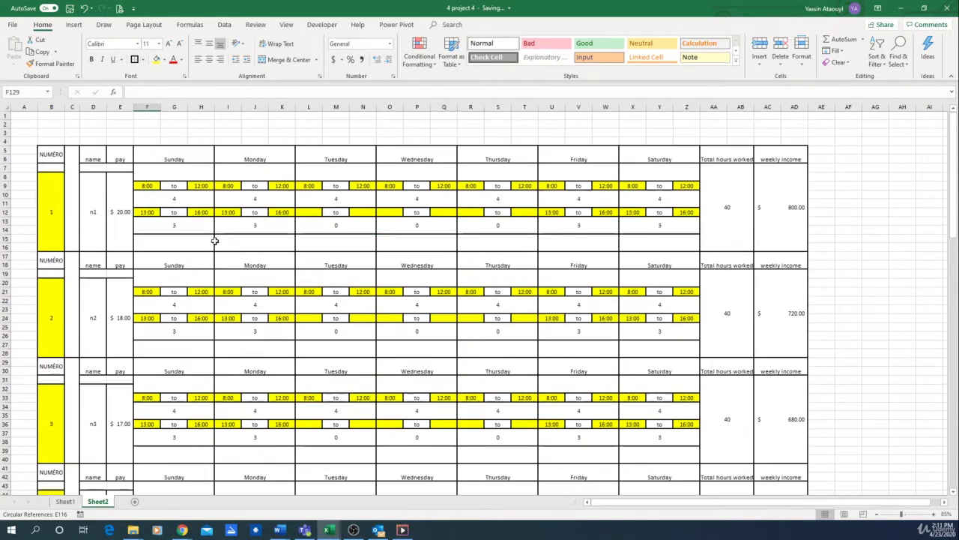
click(202, 198)
scroll(403, 395, down, 20)
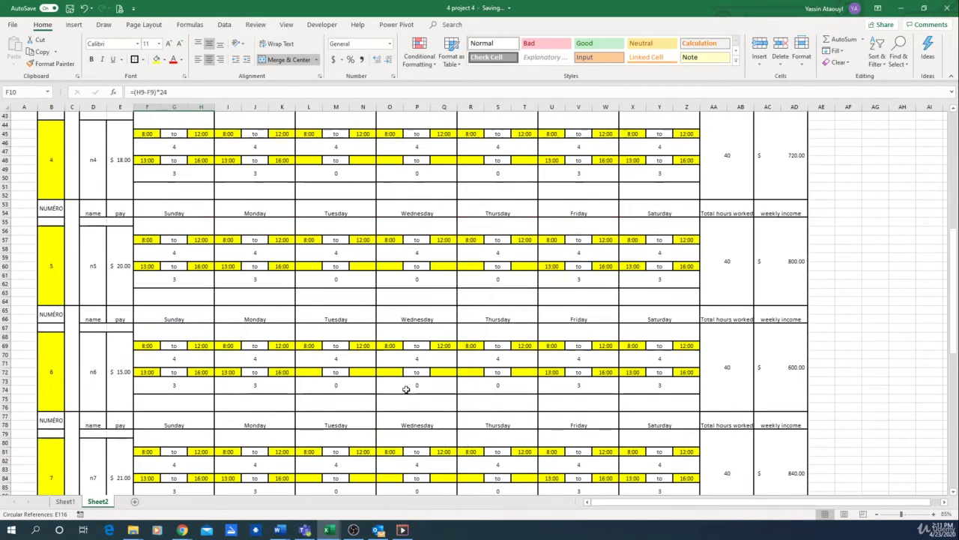
click(193, 308)
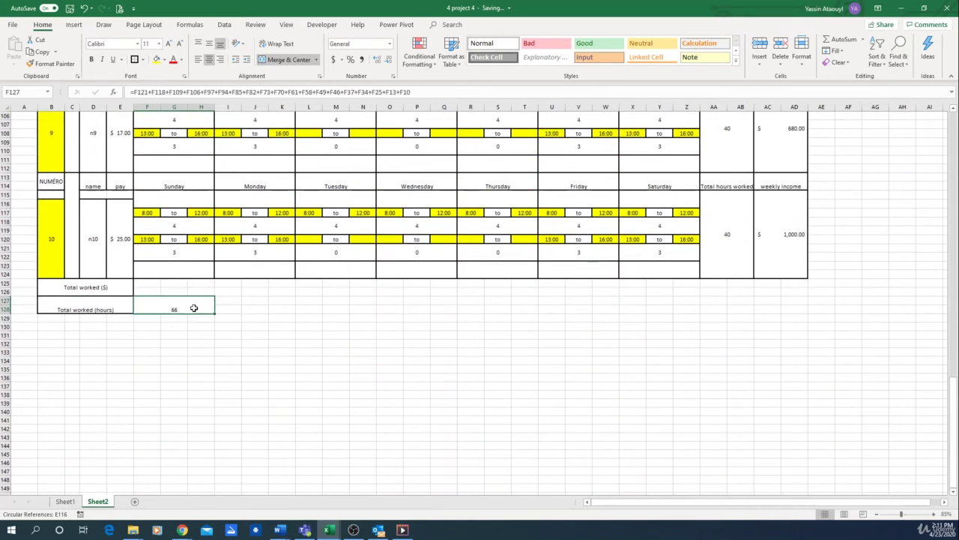
Step: Add the missing +F22 to the F127 formula so the total reads 70
click(425, 91)
scroll(692, 343, up, 20)
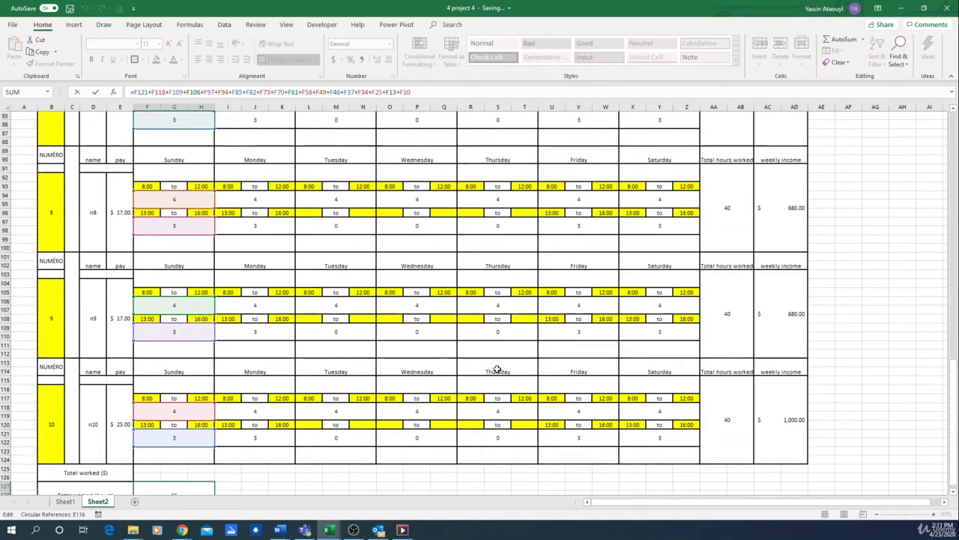
scroll(314, 359, up, 9)
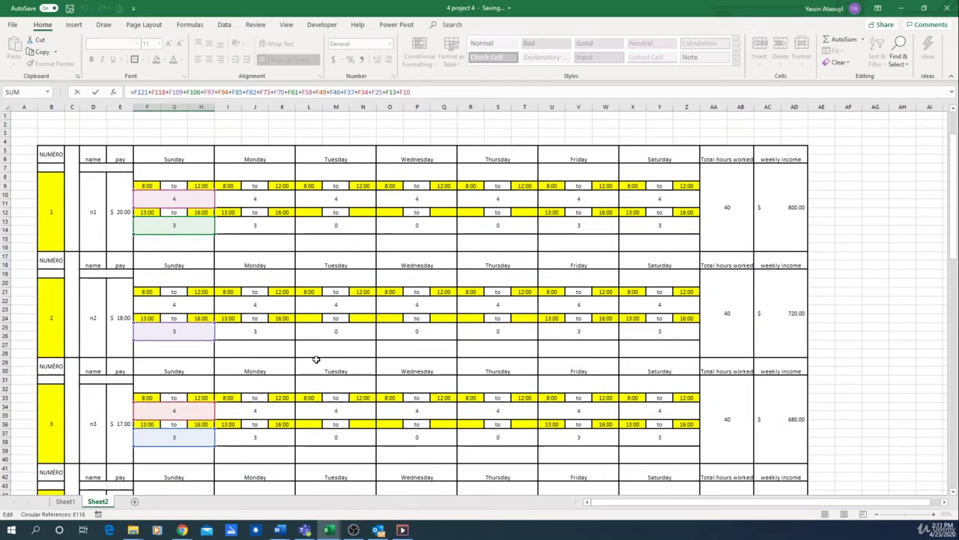
scroll(316, 356, down, 6)
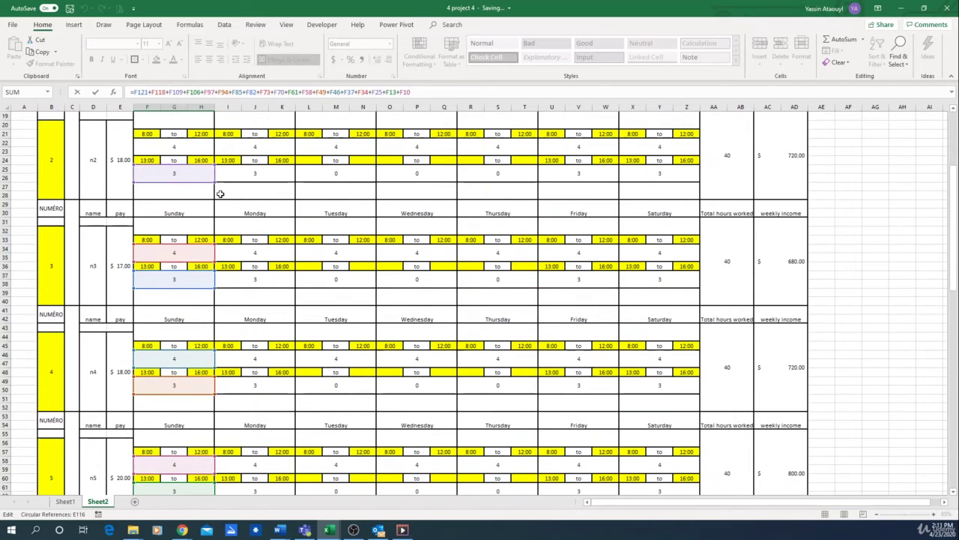
scroll(220, 193, up, 3)
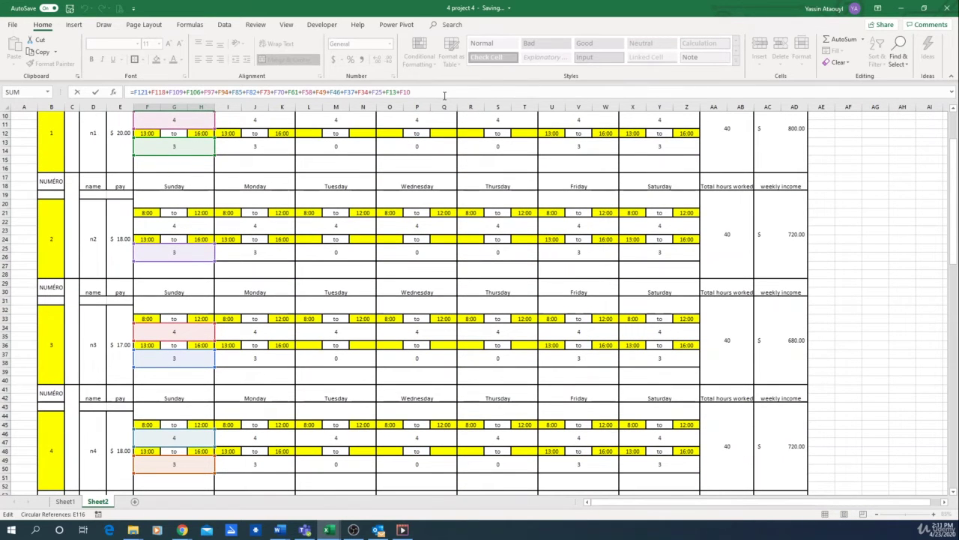
text(+)
click(166, 225)
scroll(358, 333, down, 6)
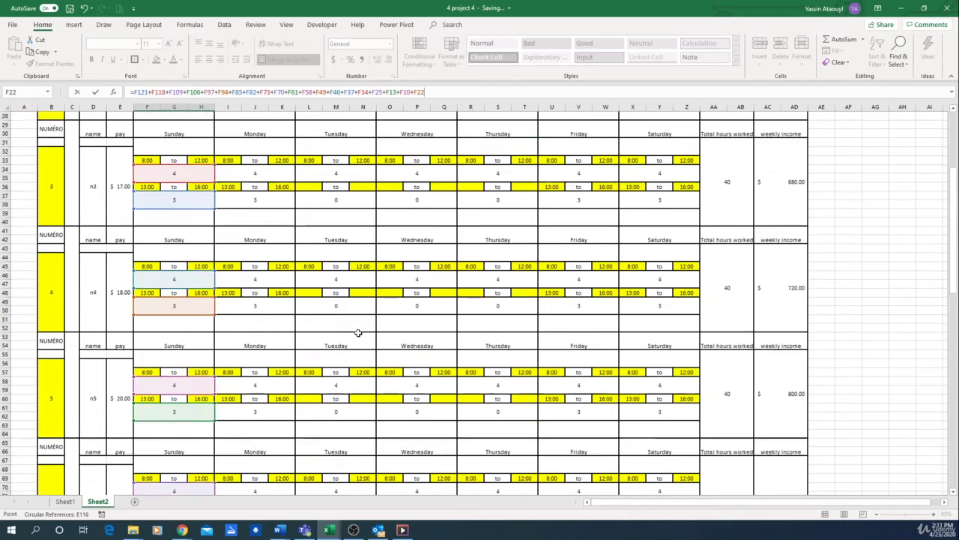
scroll(358, 332, down, 9)
scroll(326, 327, down, 9)
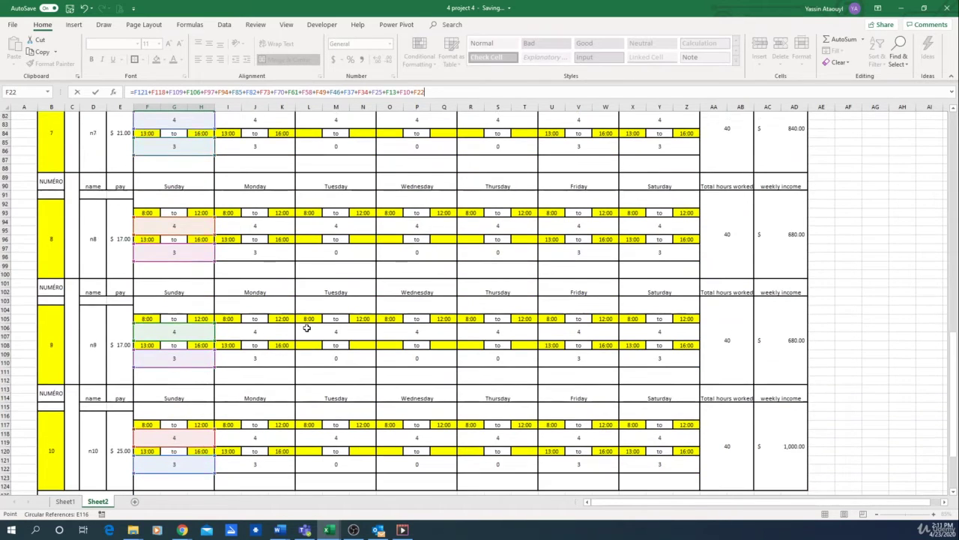
scroll(306, 328, down, 5)
key(Return)
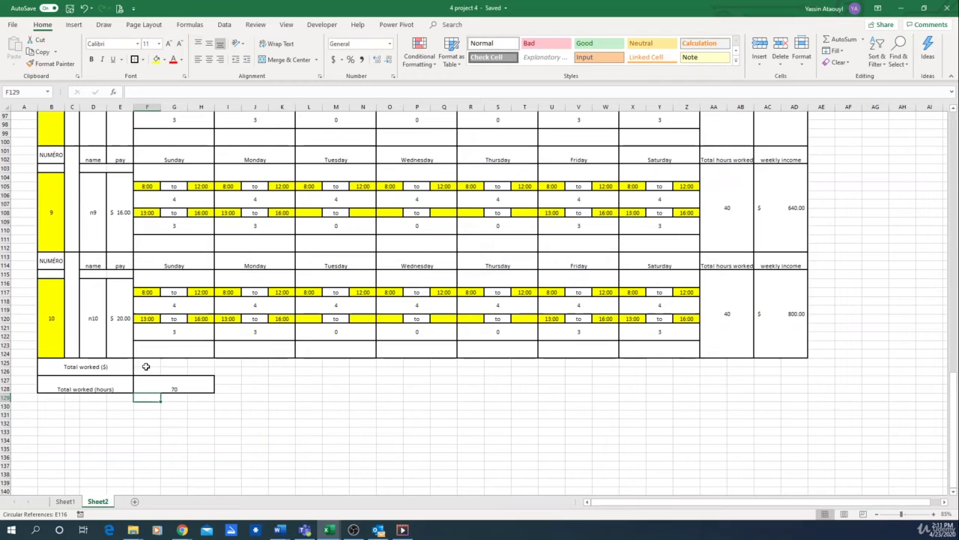
Step: Merge the Total worked ($) cells and start the formula with employee 10's (F121+F118)*E116
drag(146, 365, 203, 373)
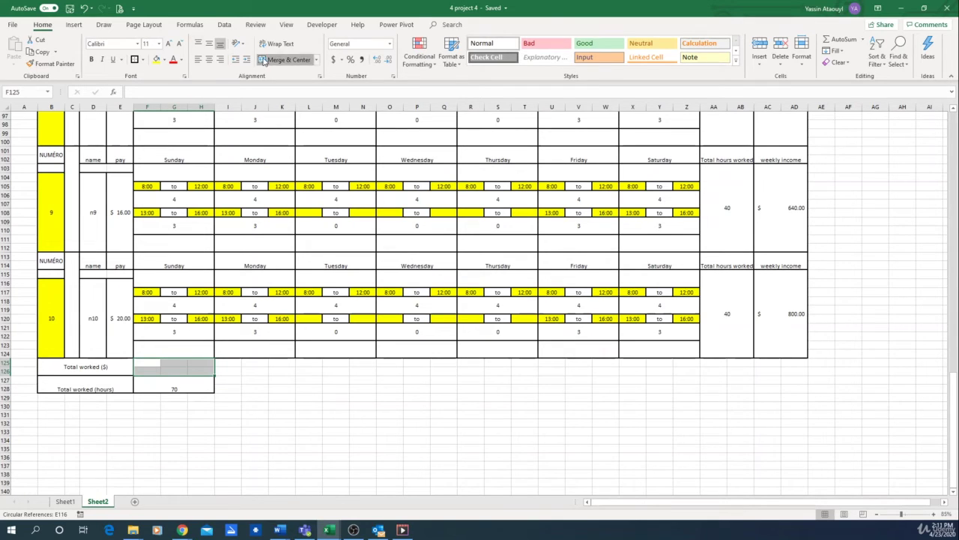
click(287, 60)
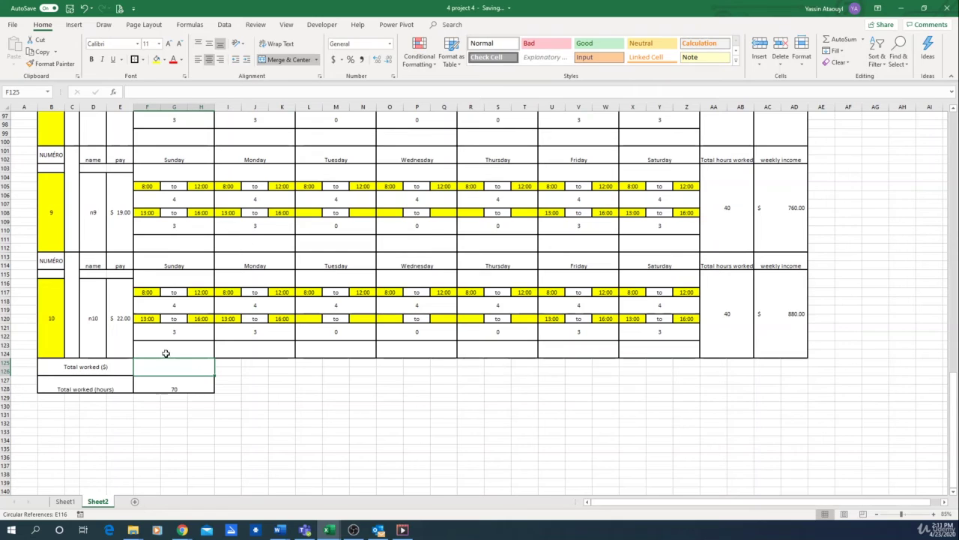
text(=)
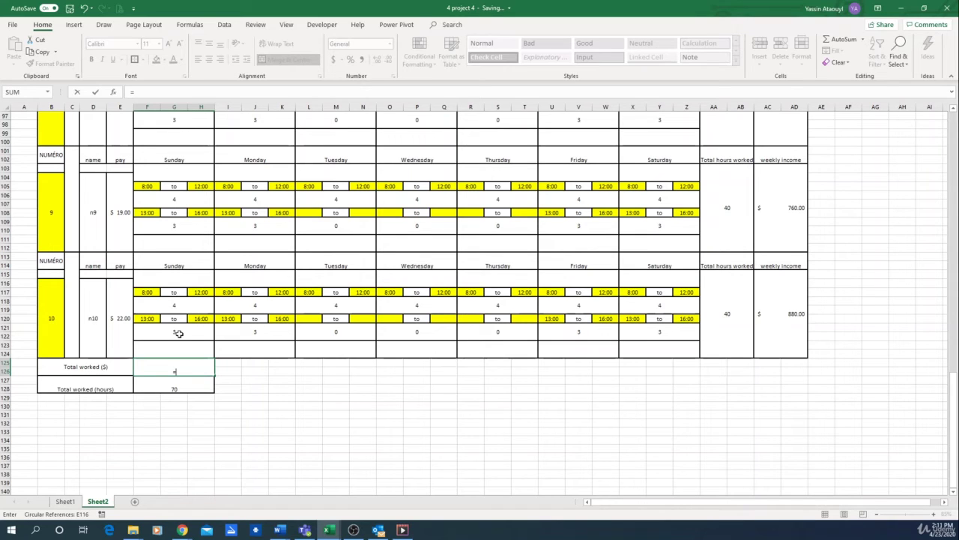
text(()
click(179, 333)
text(+)
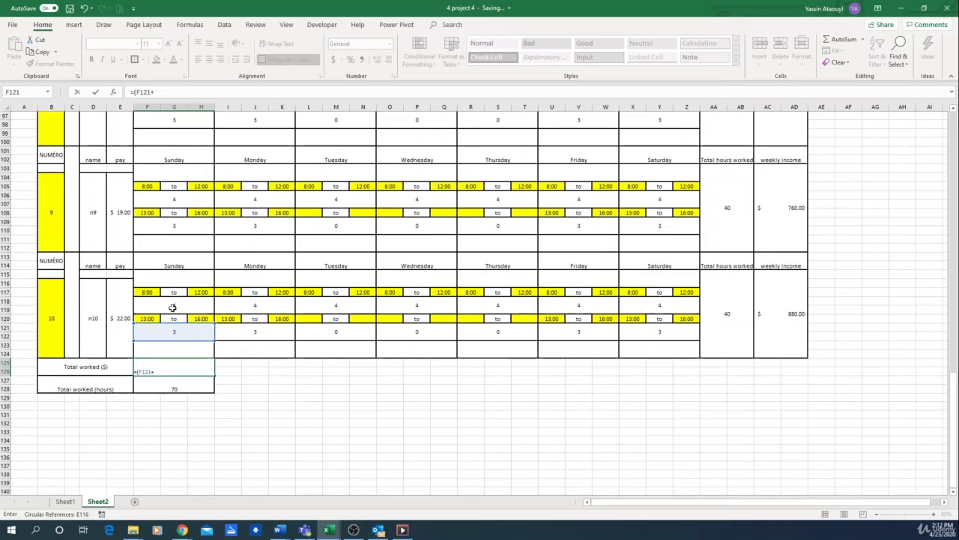
click(172, 308)
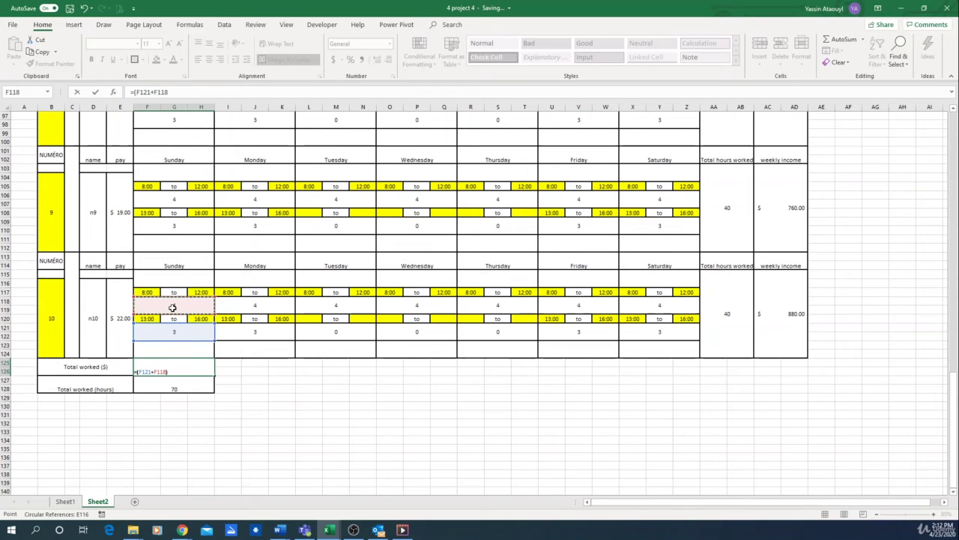
text()*)
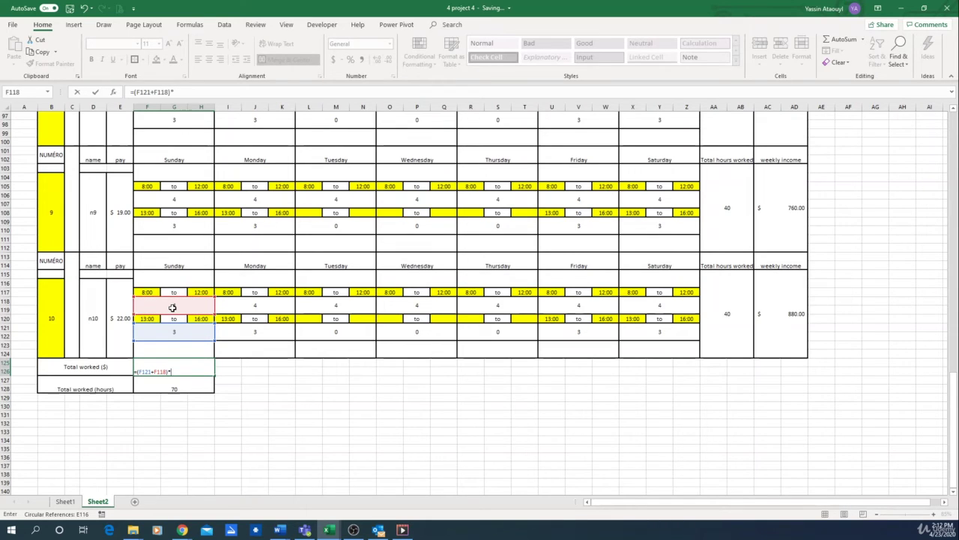
click(125, 305)
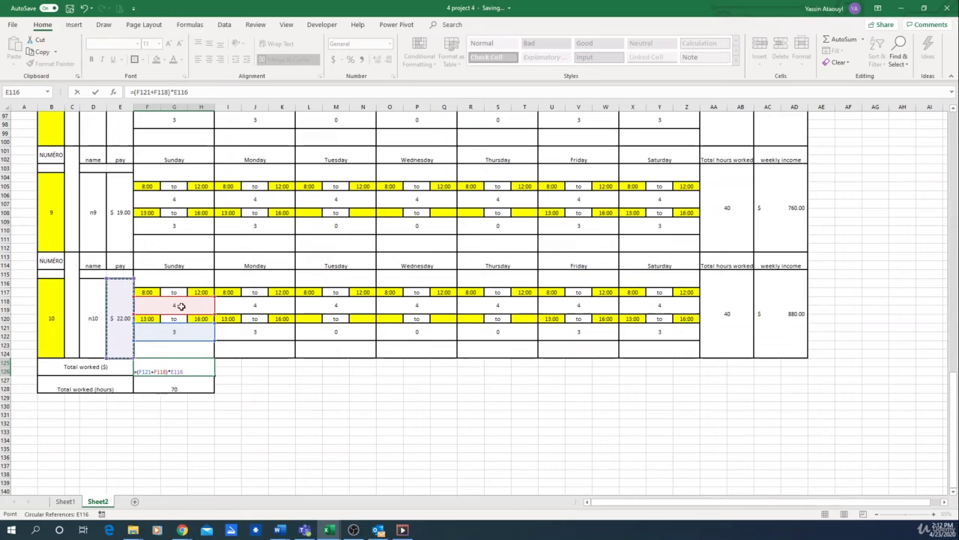
Step: Make the E116 pay reference absolute and add employee 9's (F109+F106)*E104 term
click(176, 91)
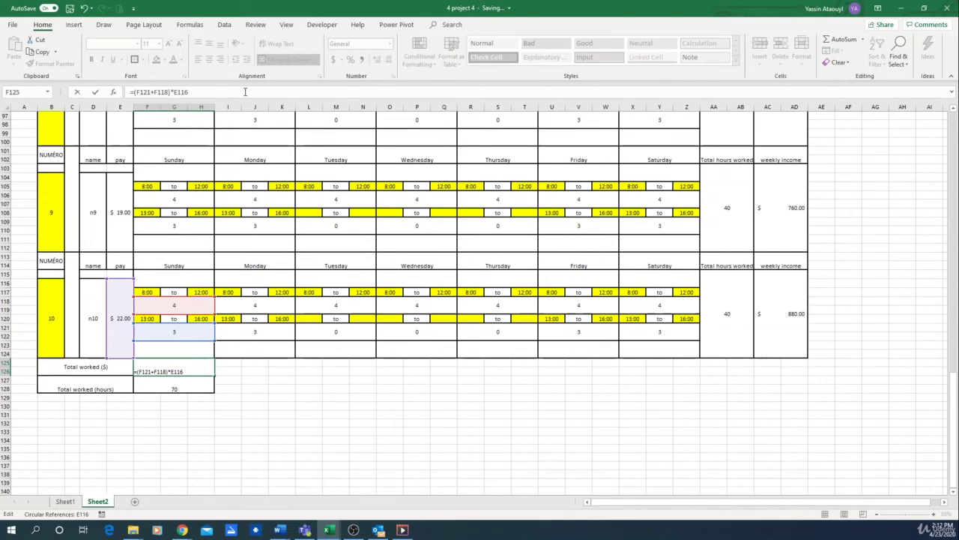
text($)
click(182, 92)
text($)
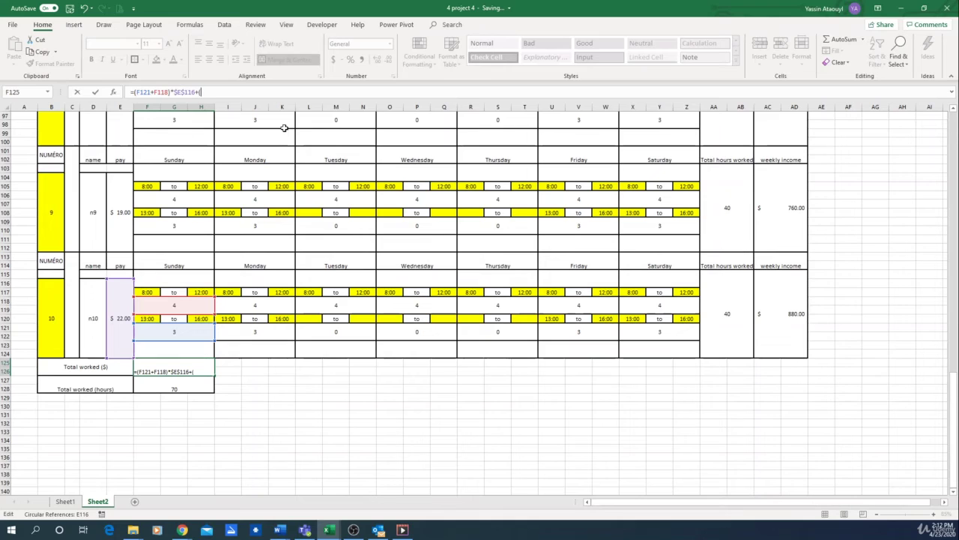
text(()
click(188, 228)
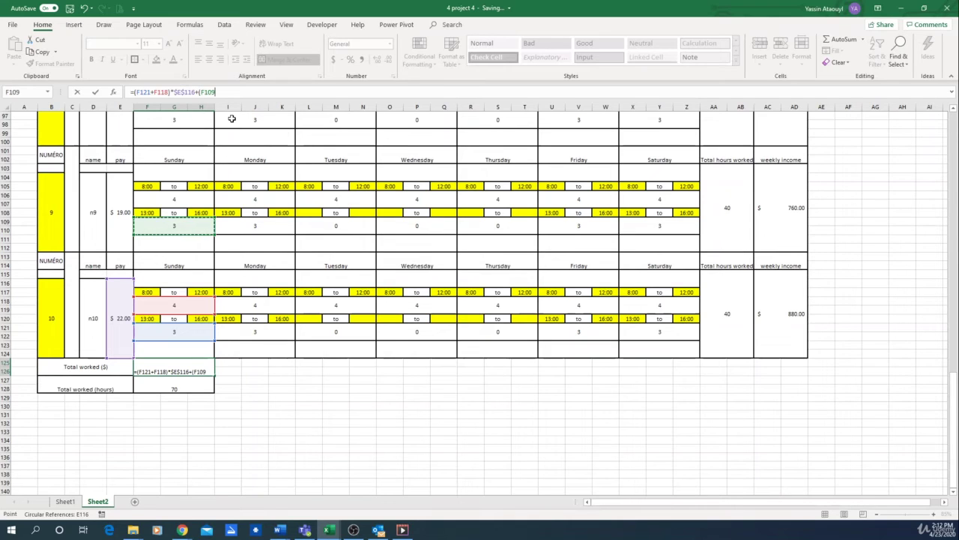
text(+)
click(169, 202)
text()*)
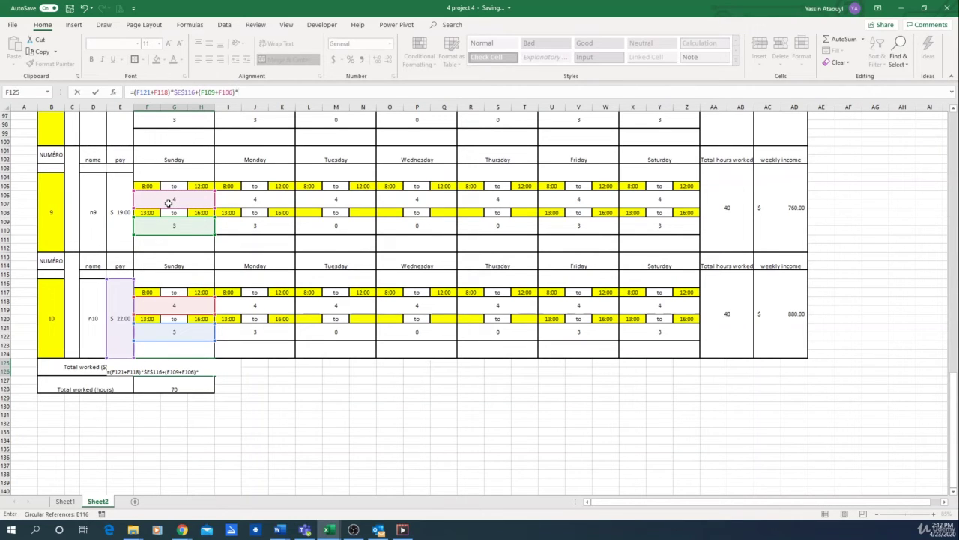
click(120, 212)
Step: Add employee 8's Sunday term (F97+F94)*E92
scroll(269, 272, up, 7)
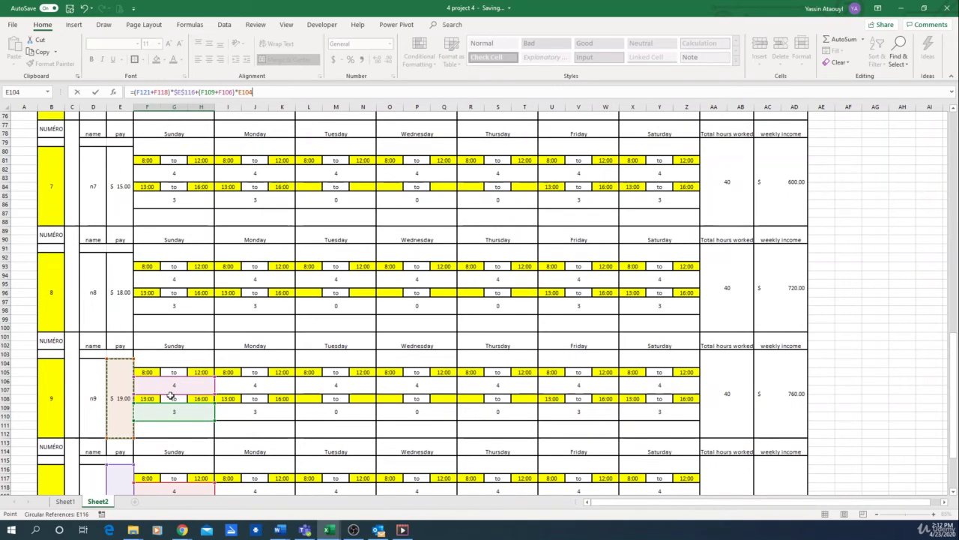
text(+)
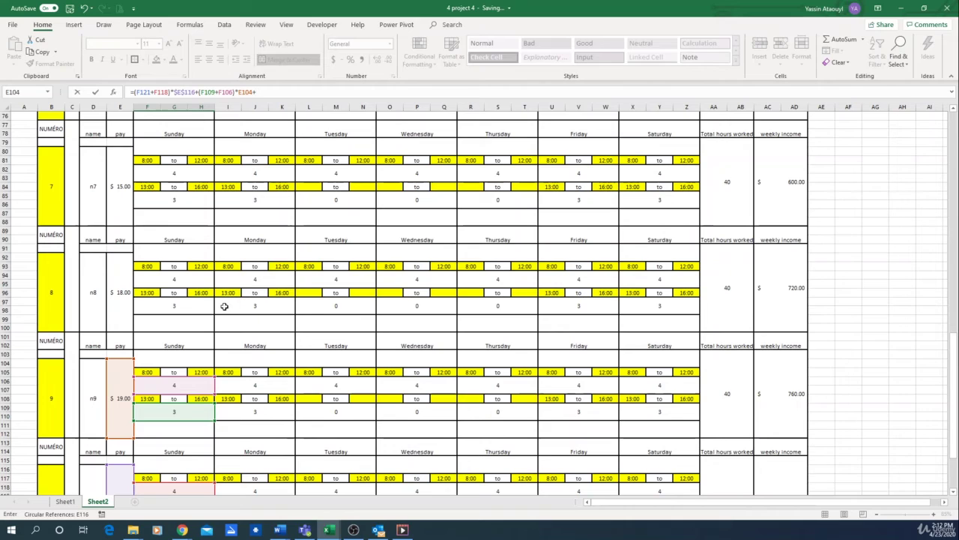
text(()
click(189, 300)
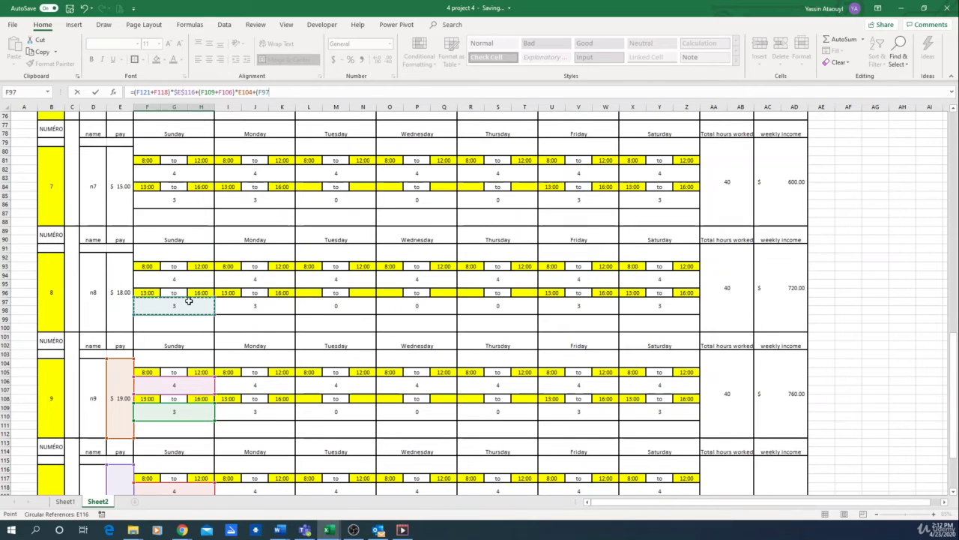
text(+)
click(188, 281)
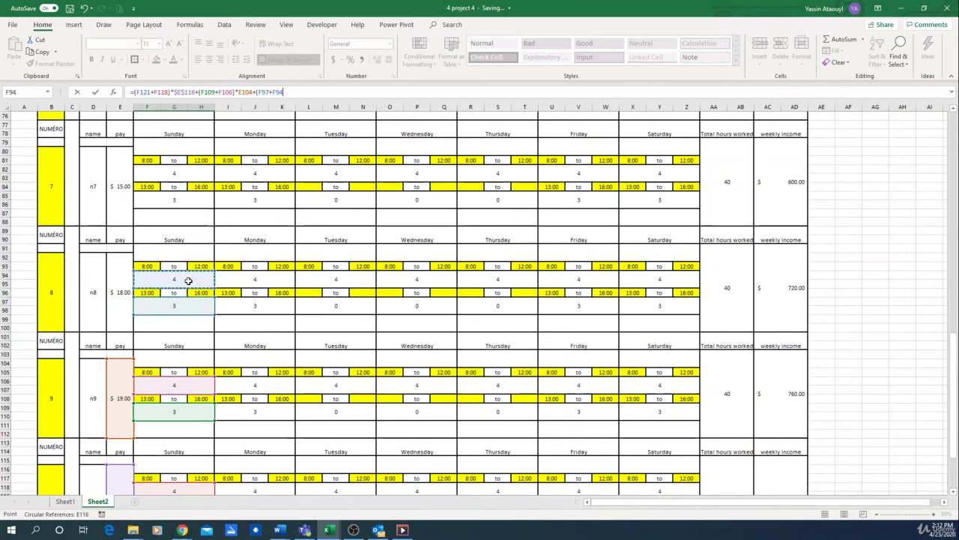
text()*)
click(123, 289)
Step: Add employee 7's Sunday term (F85+F82)*E80
text(+)
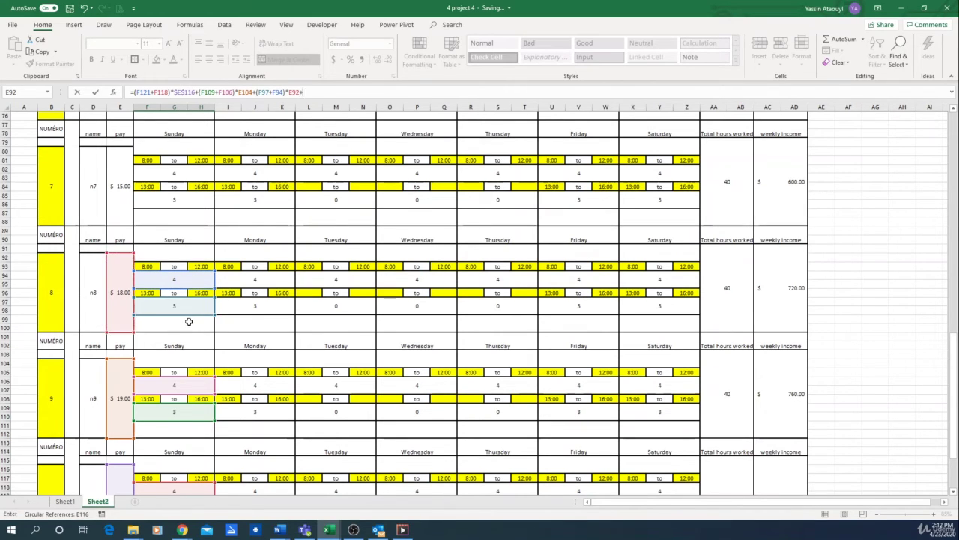
click(171, 199)
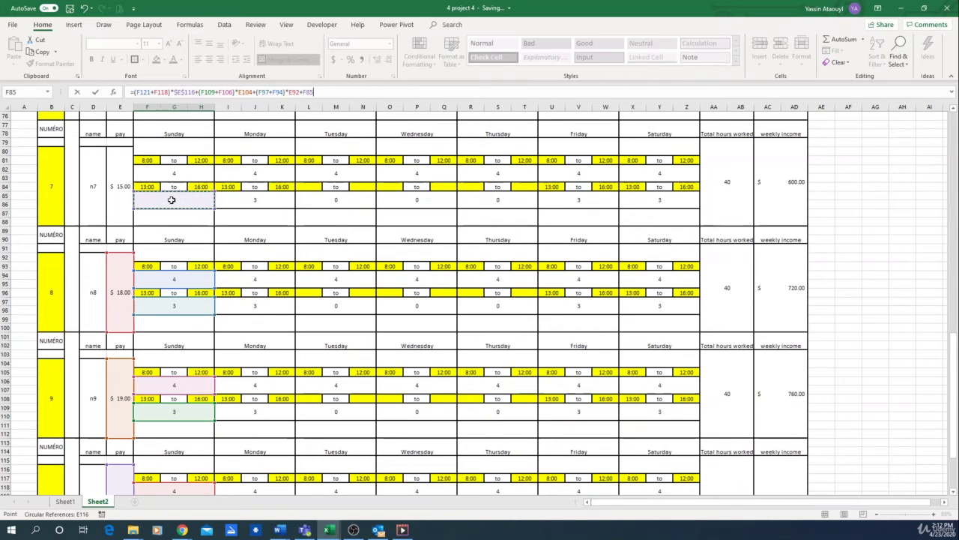
key(BackSpace)
key(BackSpace)
key(BackSpace)
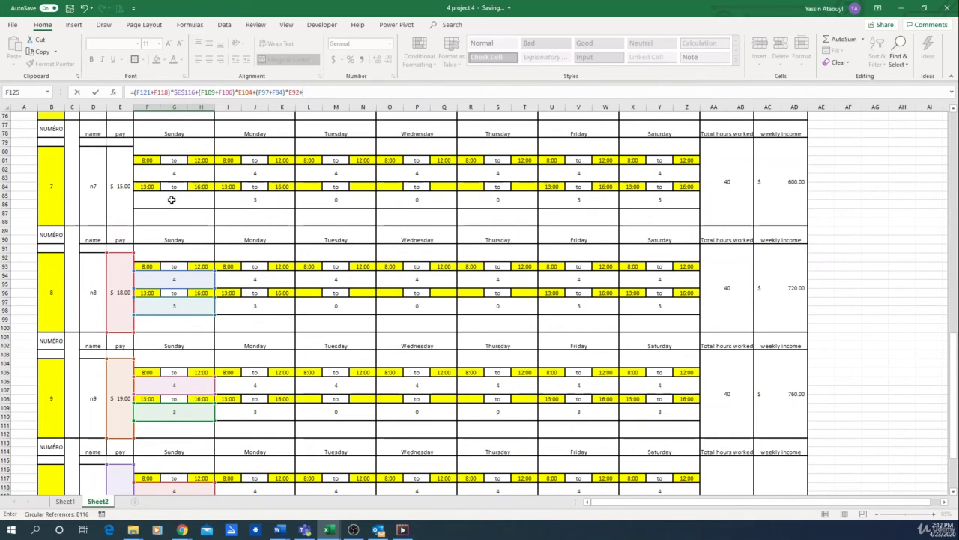
text(()
click(175, 199)
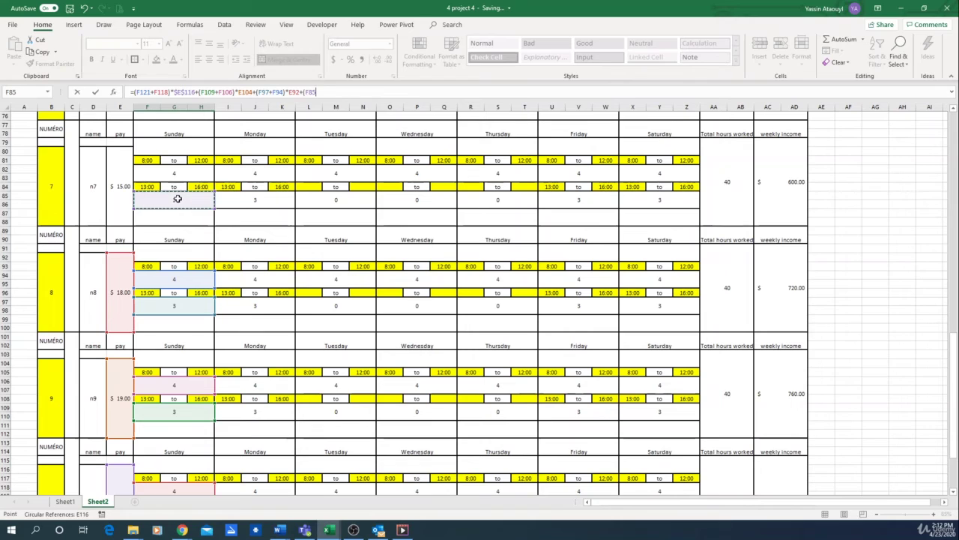
text(+)
click(180, 171)
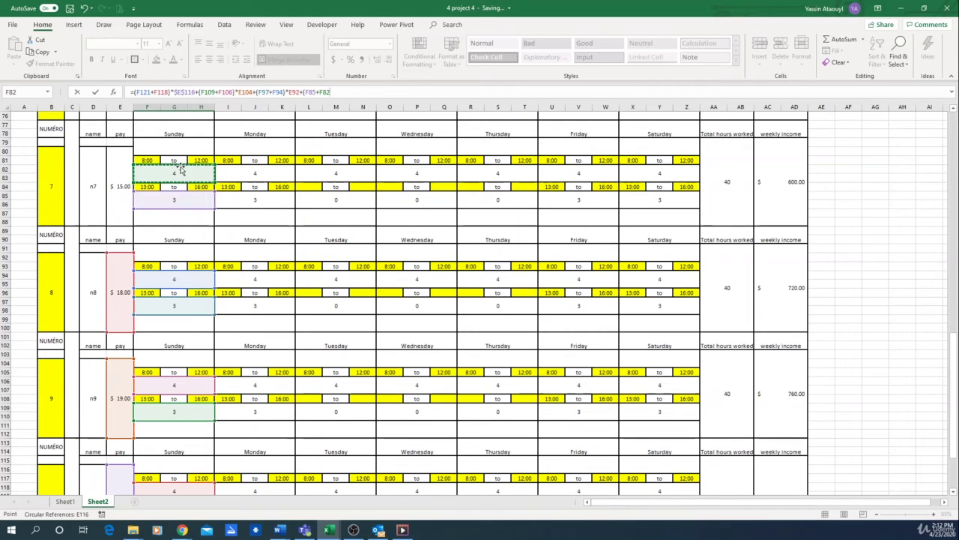
text()*)
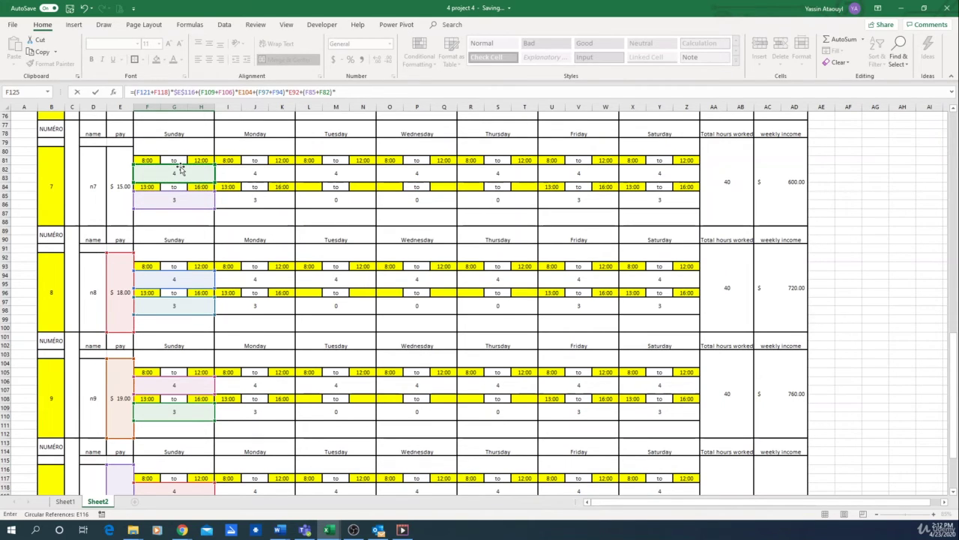
click(128, 170)
Step: Add employee 6's Sunday term (F73+F70)*E68
scroll(307, 252, up, 6)
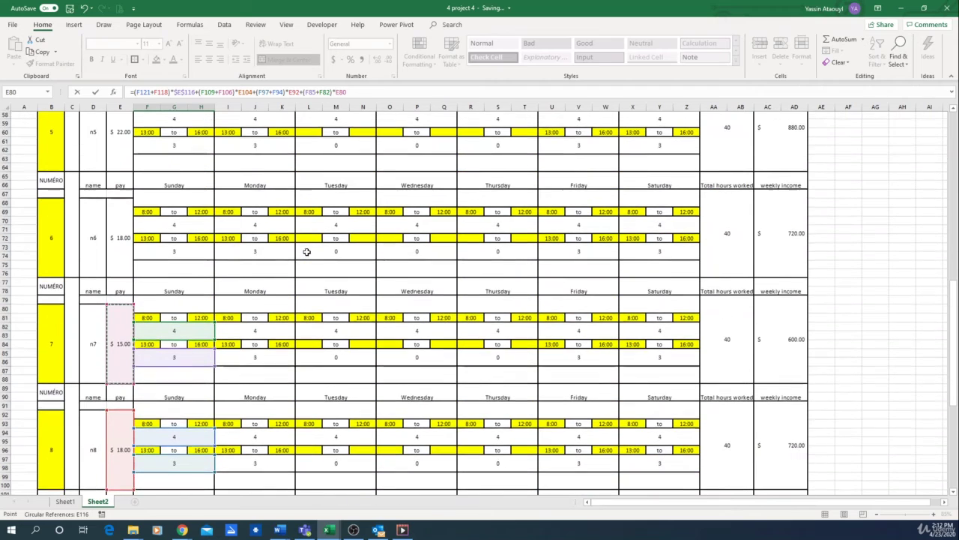
text(+)
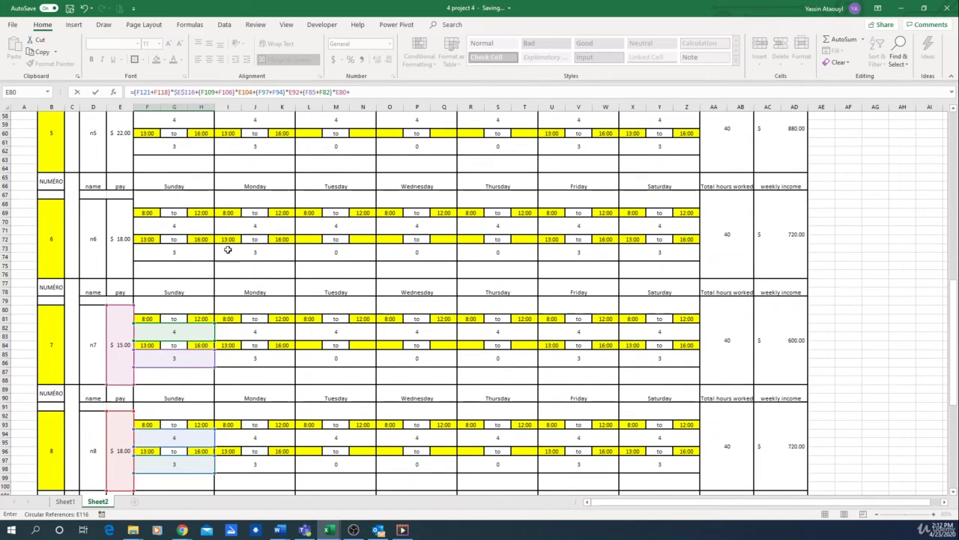
click(185, 256)
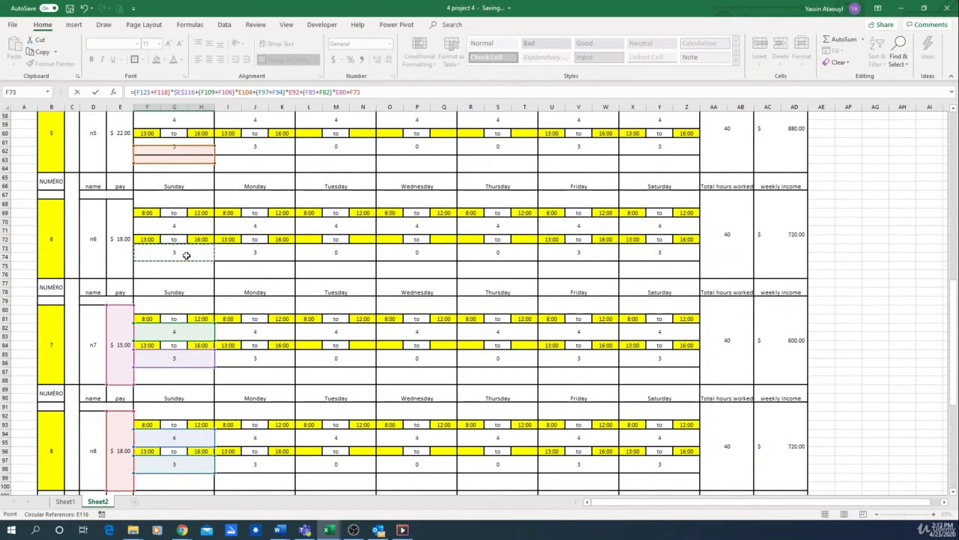
key(BackSpace)
key(BackSpace)
key(BackSpace)
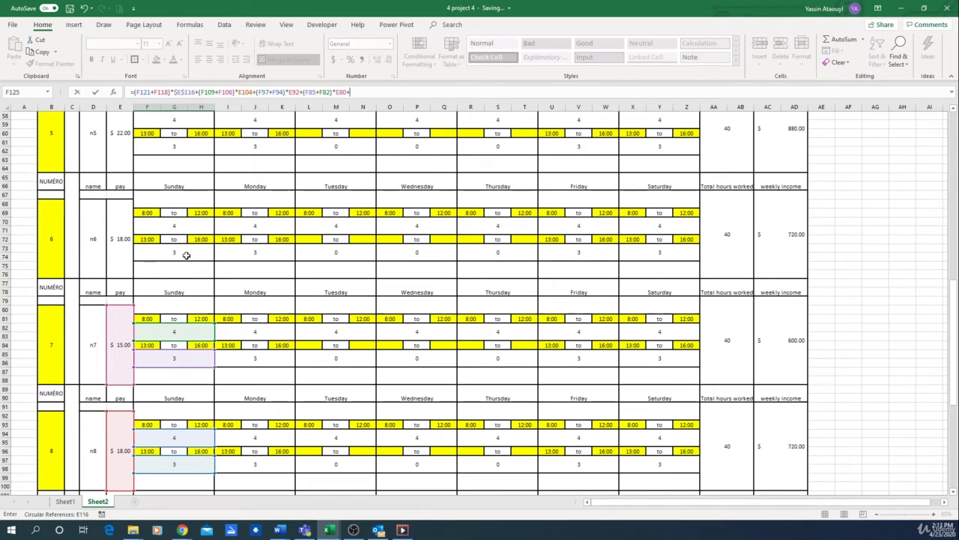
text(()
click(186, 256)
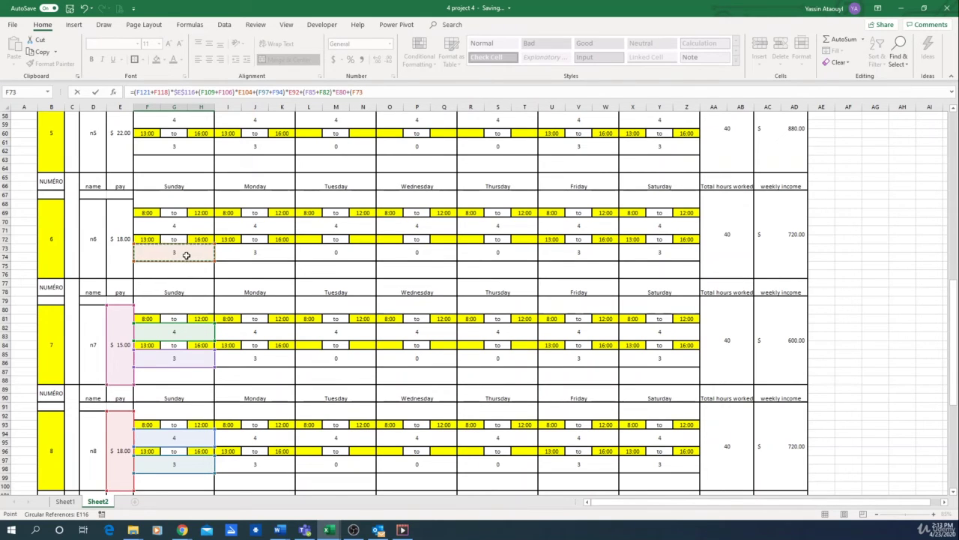
text(+)
click(178, 229)
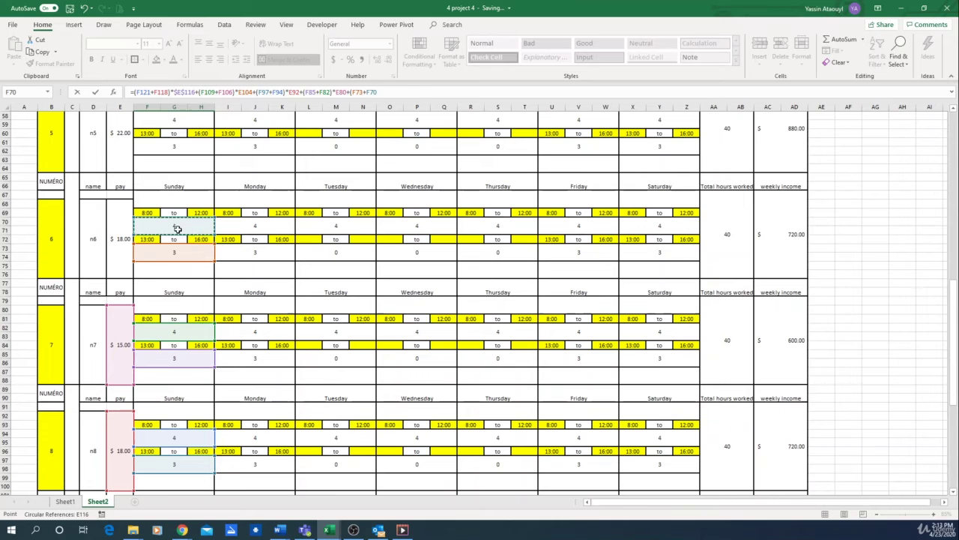
text()*)
click(122, 227)
Step: Add employee 5's F61 hours, drop the stray *, and commit to show $745.00
scroll(251, 271, up, 6)
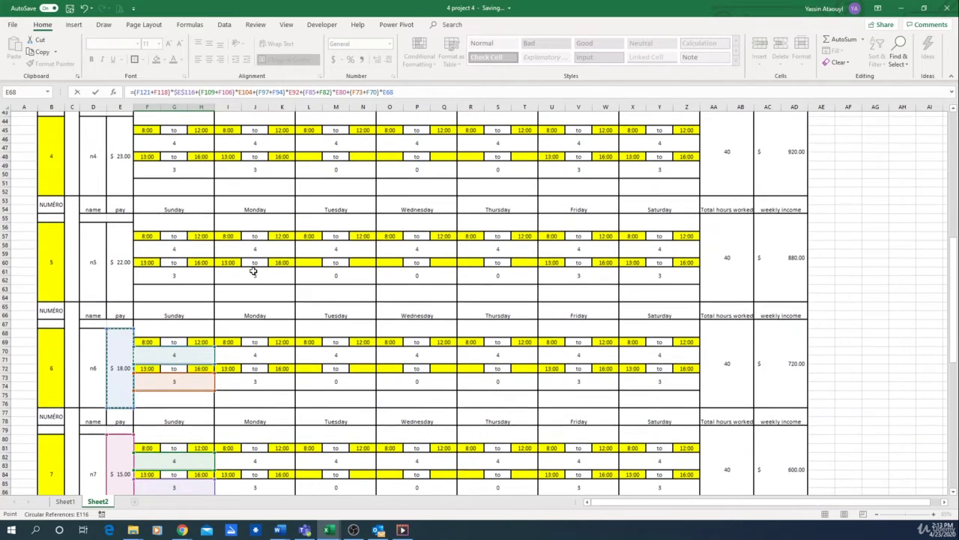
text(+)
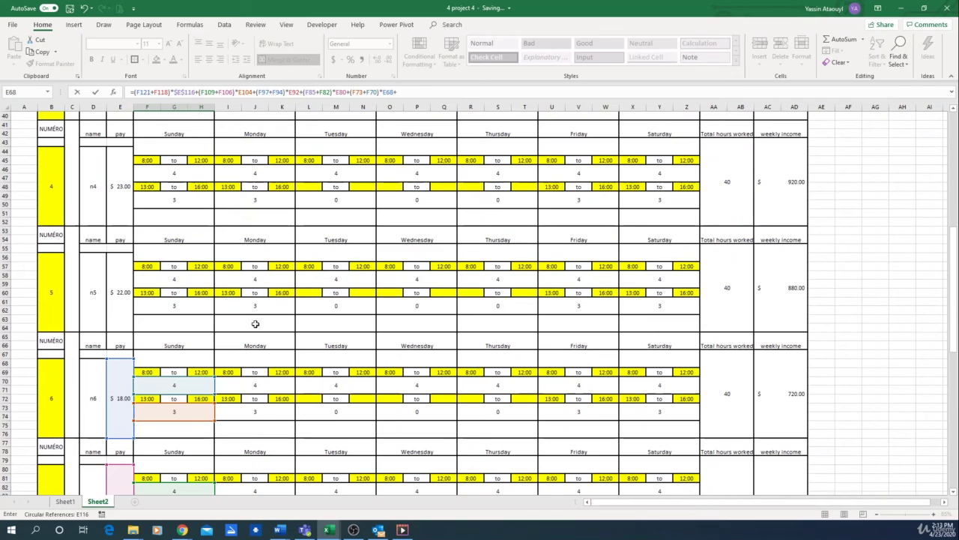
click(185, 305)
text(*)
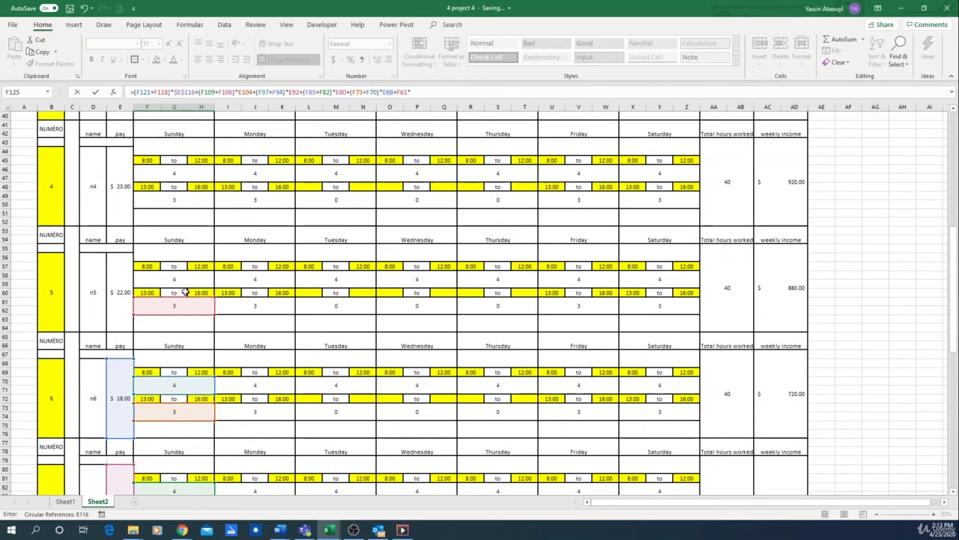
key(BackSpace)
key(Return)
Step: Reopen the F125 Sunday pay formula and wrap employee 5's F61 hours in an opening parenthesis
text(()
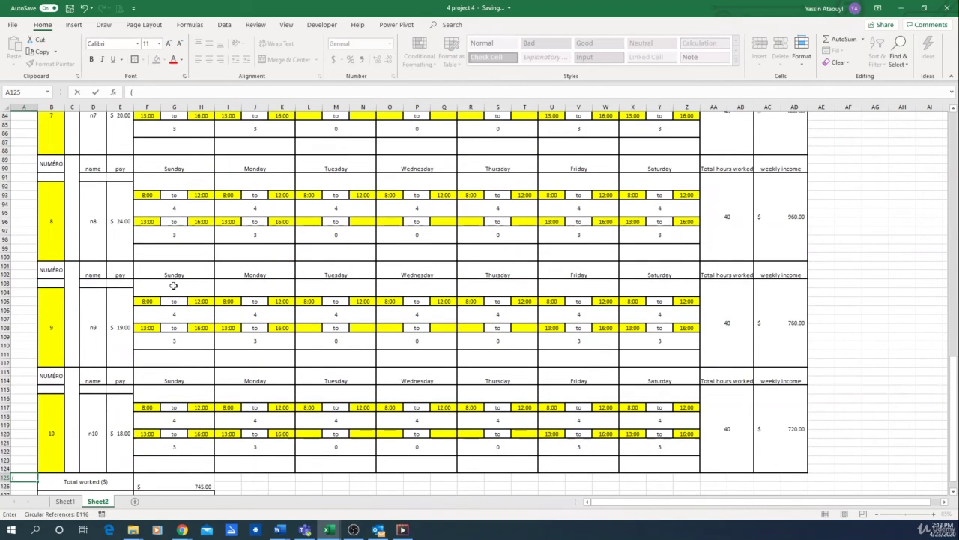
click(184, 90)
scroll(270, 225, down, 10)
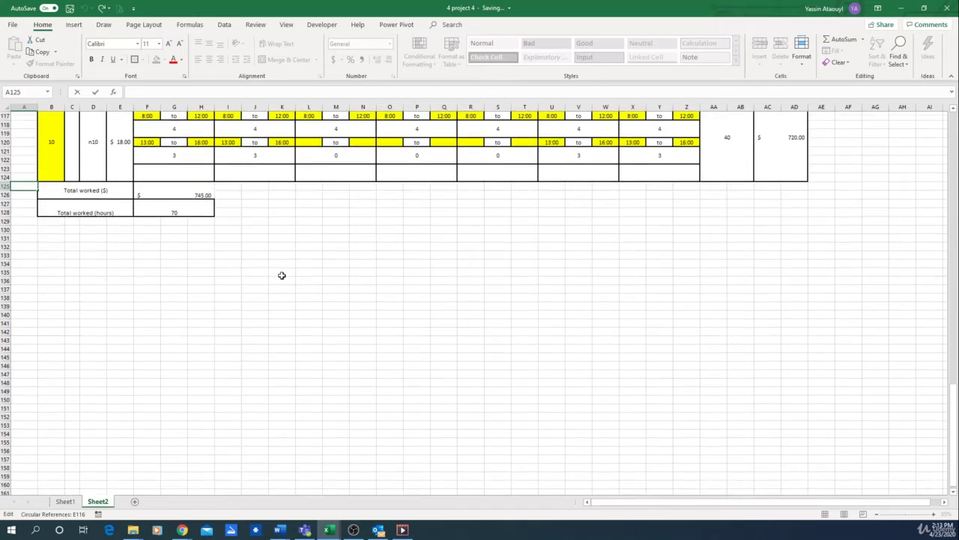
scroll(244, 317, up, 5)
click(200, 350)
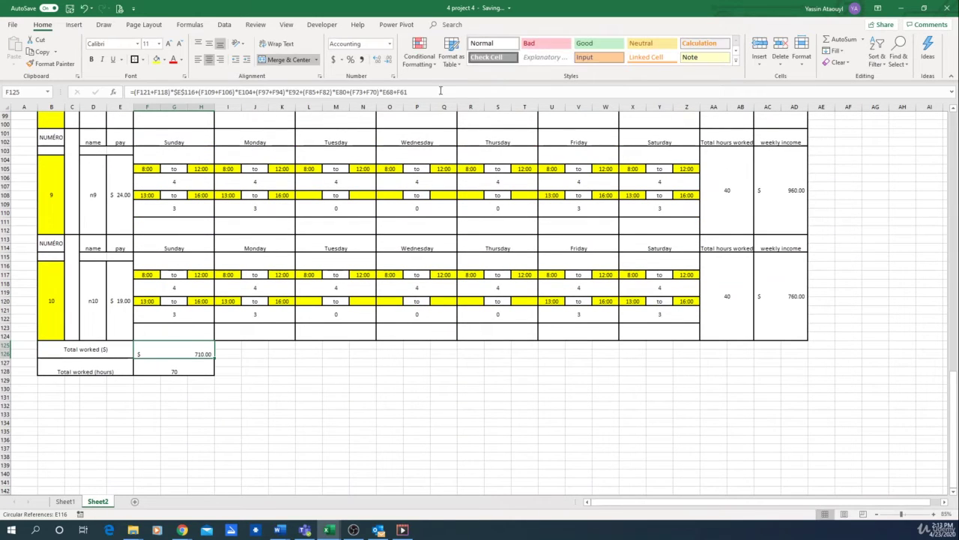
click(435, 93)
scroll(375, 254, up, 14)
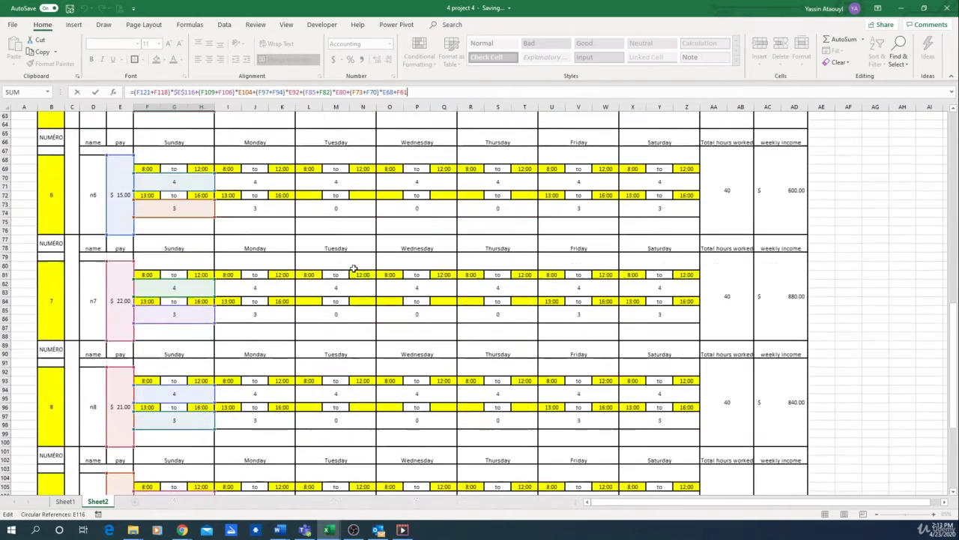
scroll(461, 249, up, 4)
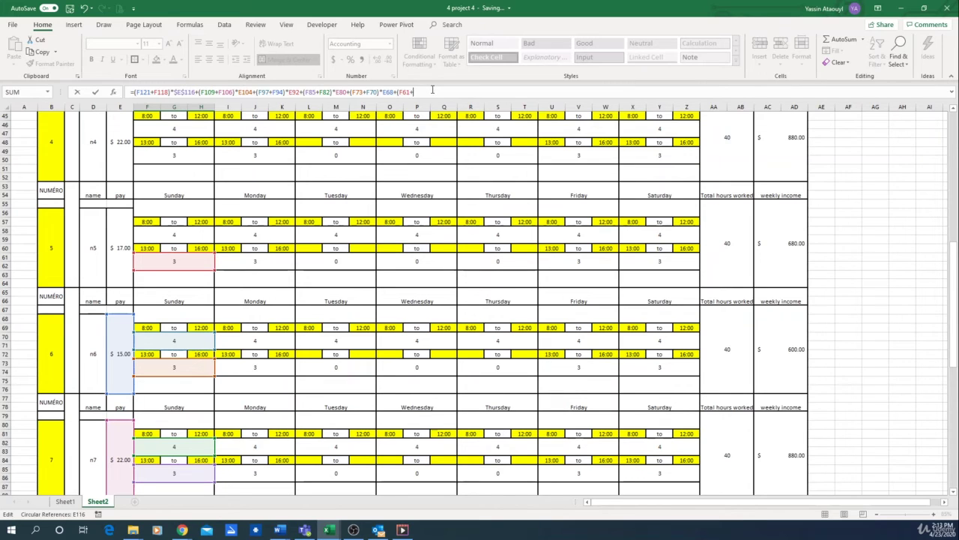
Step: Finish employee 5's (F61+F58)*E56 term and add employee 4's F49, F46 and E44 pay
click(182, 234)
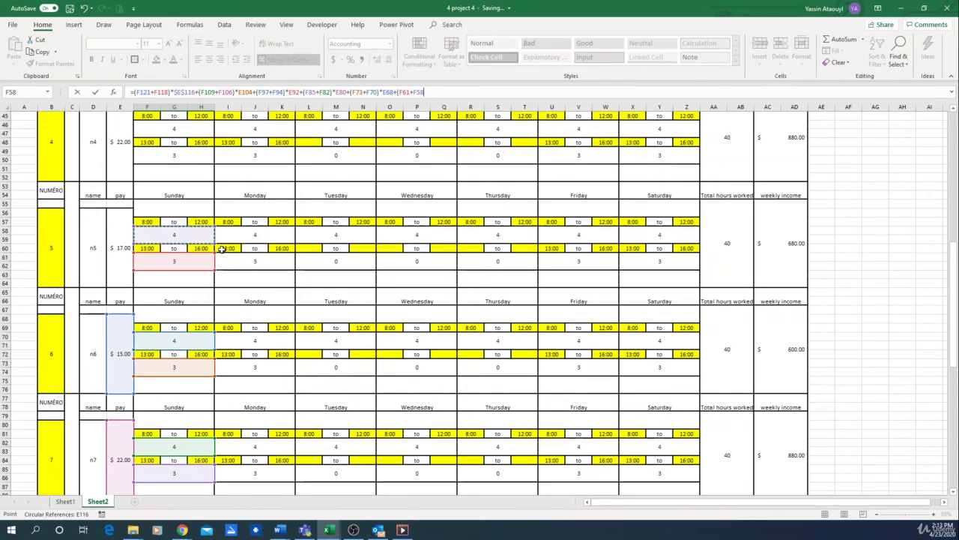
text())
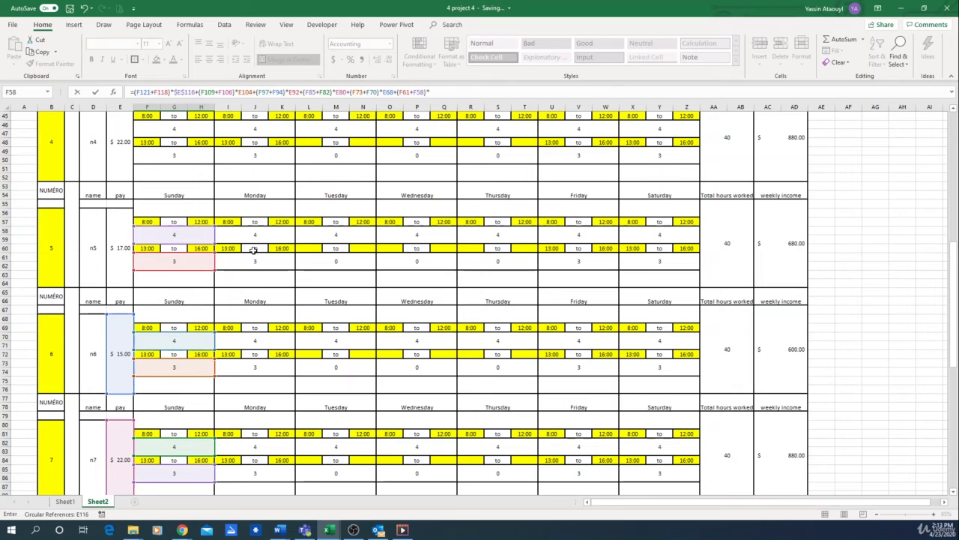
text(*)
click(124, 239)
text(+)
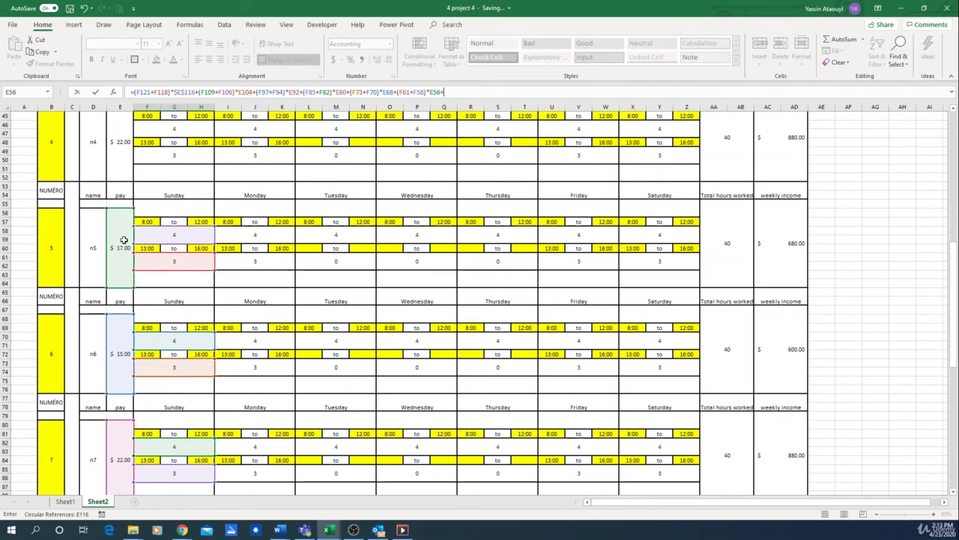
scroll(200, 248, up, 4)
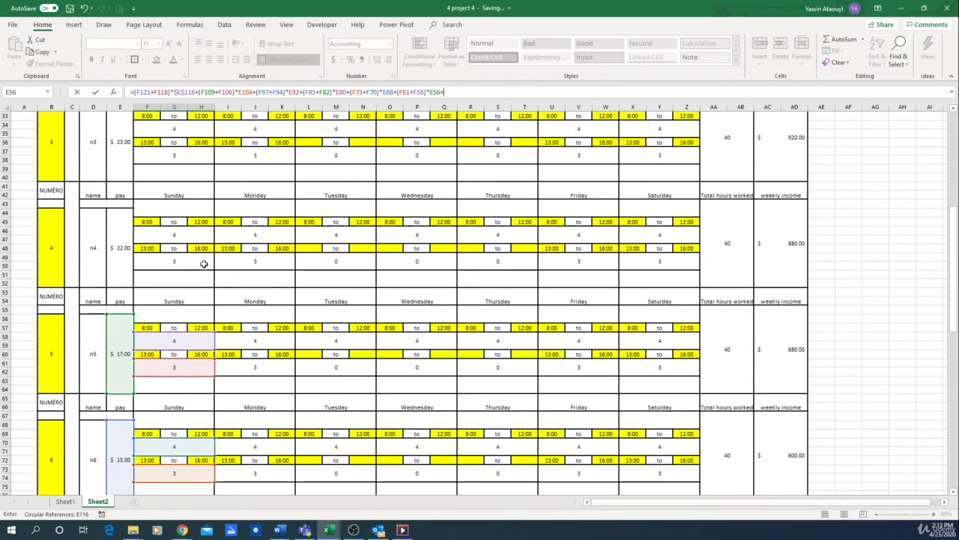
text(()
click(203, 264)
text(+)
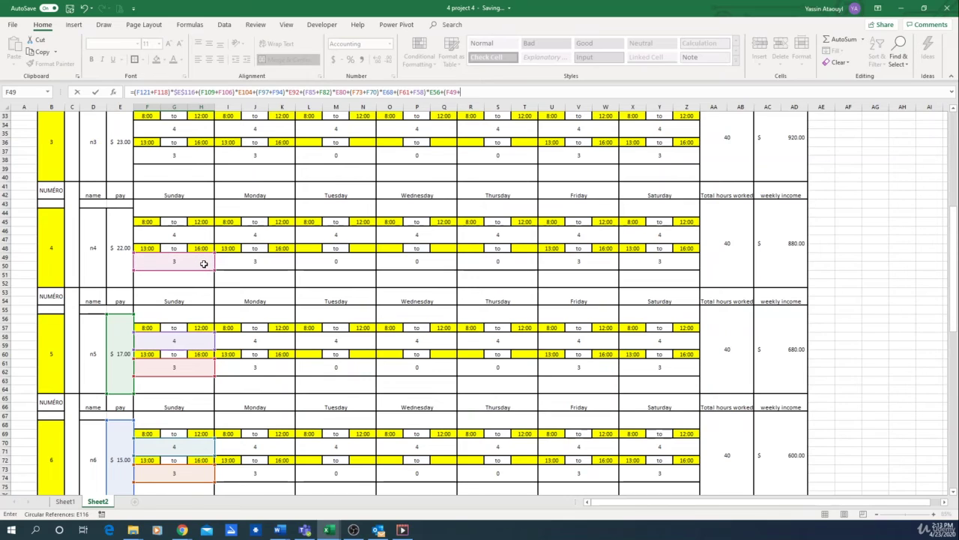
click(188, 236)
text(+)
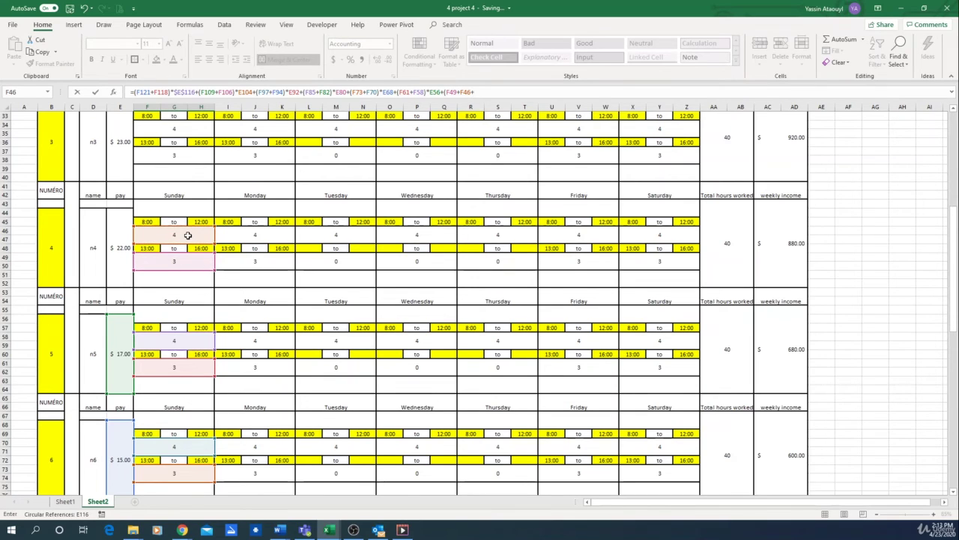
click(122, 229)
Step: Add employee 3's Sunday term (F37+F34)*E32
scroll(222, 247, up, 5)
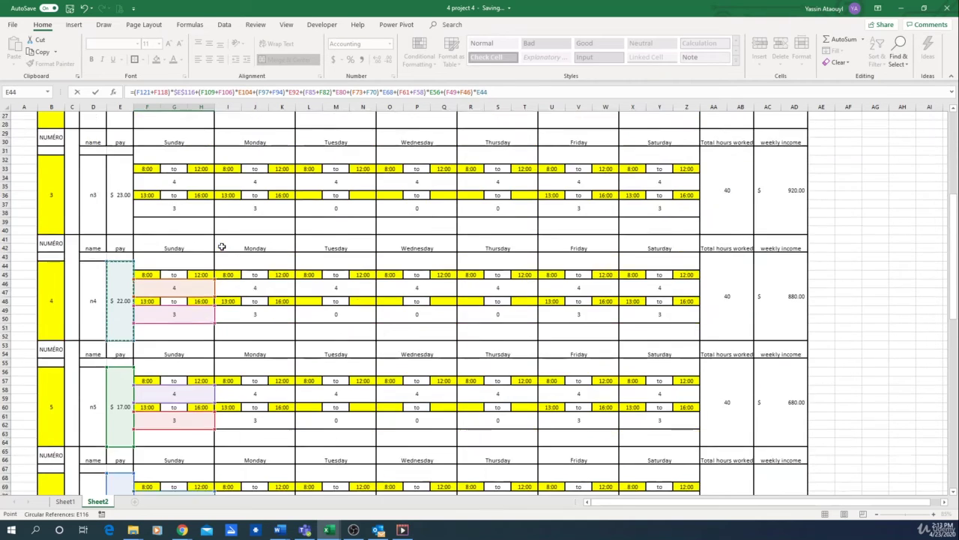
text(+)
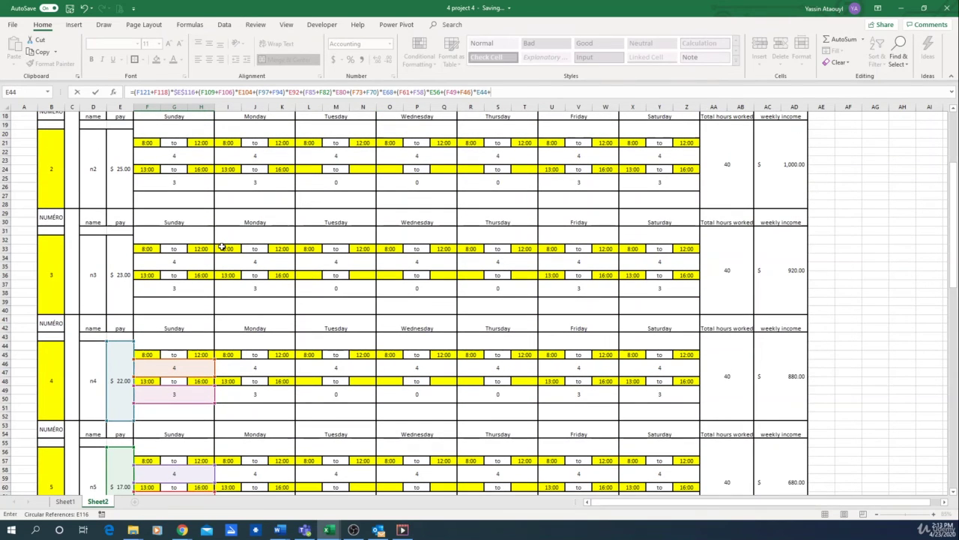
text(()
click(187, 289)
text(+)
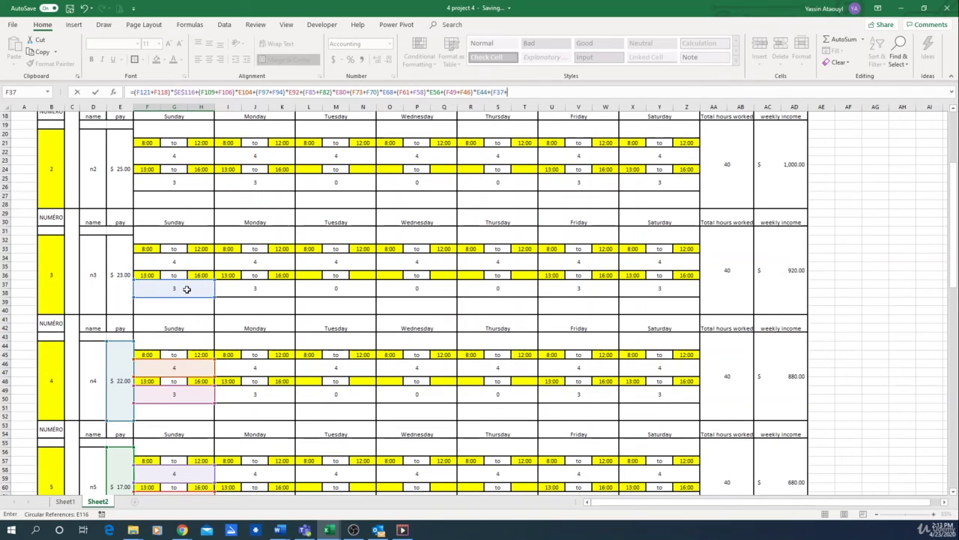
click(186, 265)
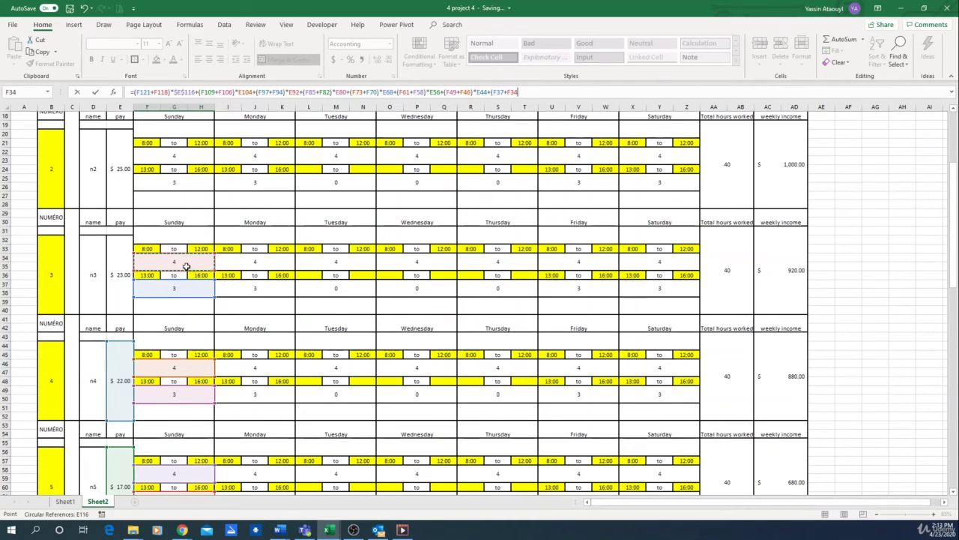
text()*)
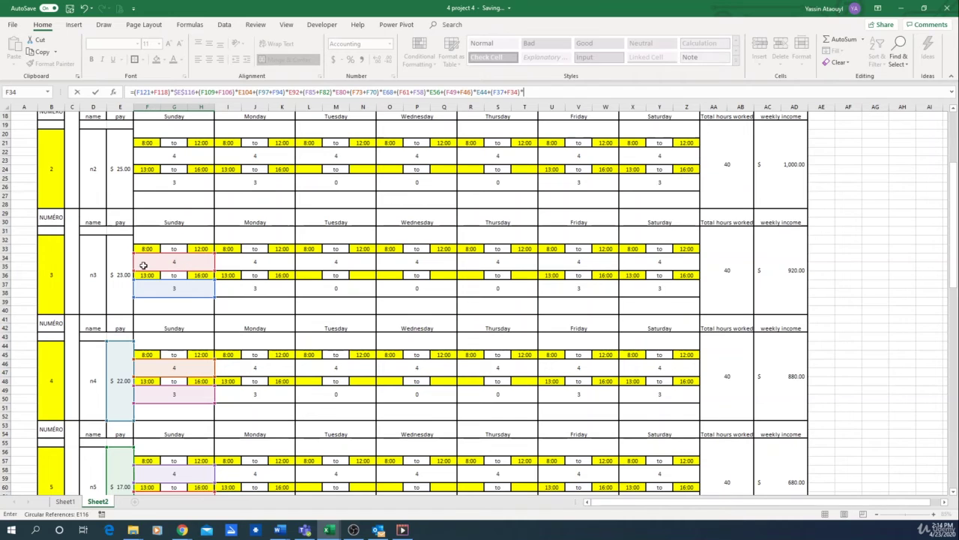
click(123, 264)
Step: Add employee 2's Sunday term (F25+F22)*E20
scroll(263, 272, up, 4)
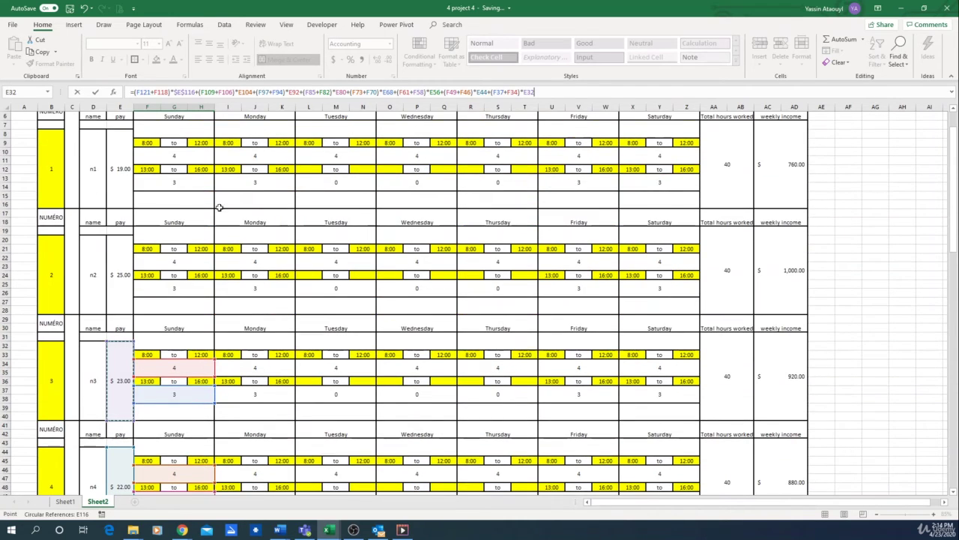
text(+)
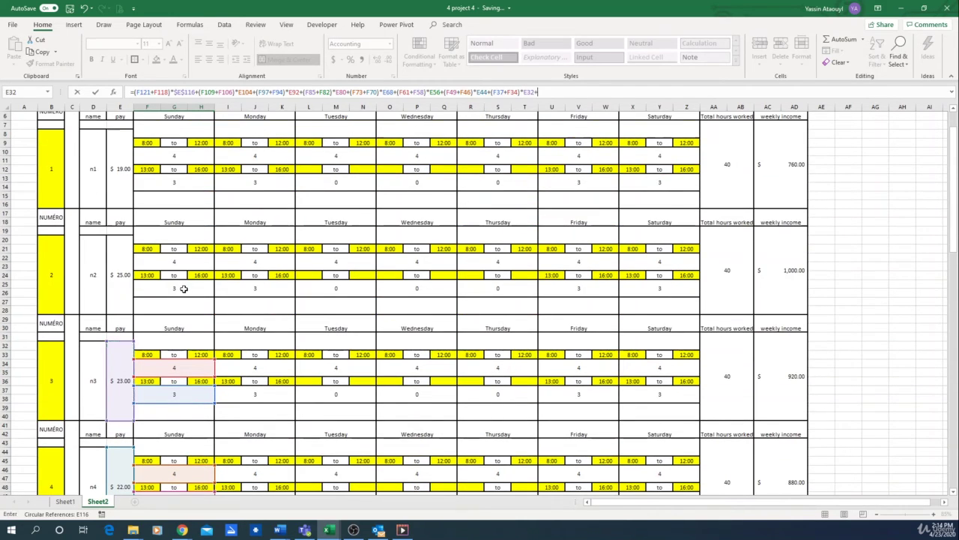
text(()
click(184, 288)
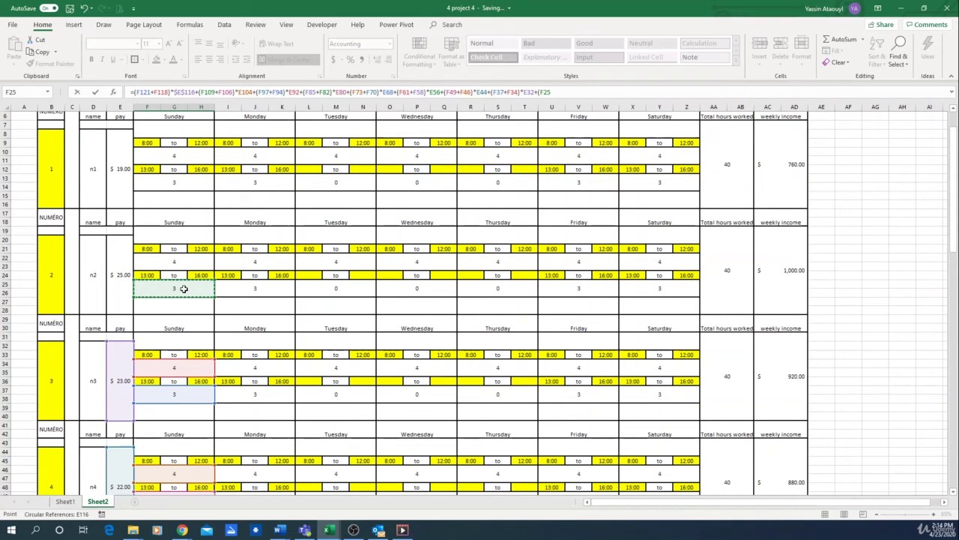
text(+)
click(166, 255)
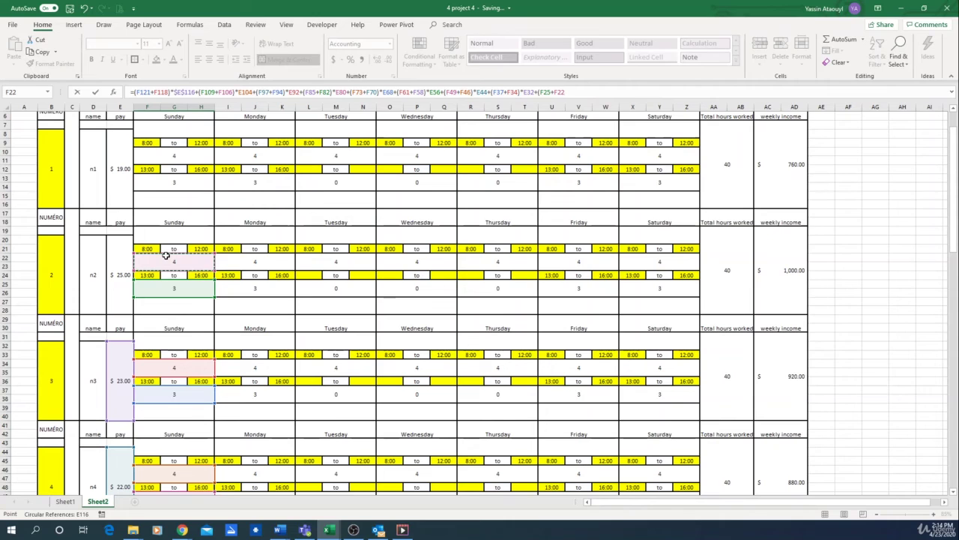
text()*)
click(119, 255)
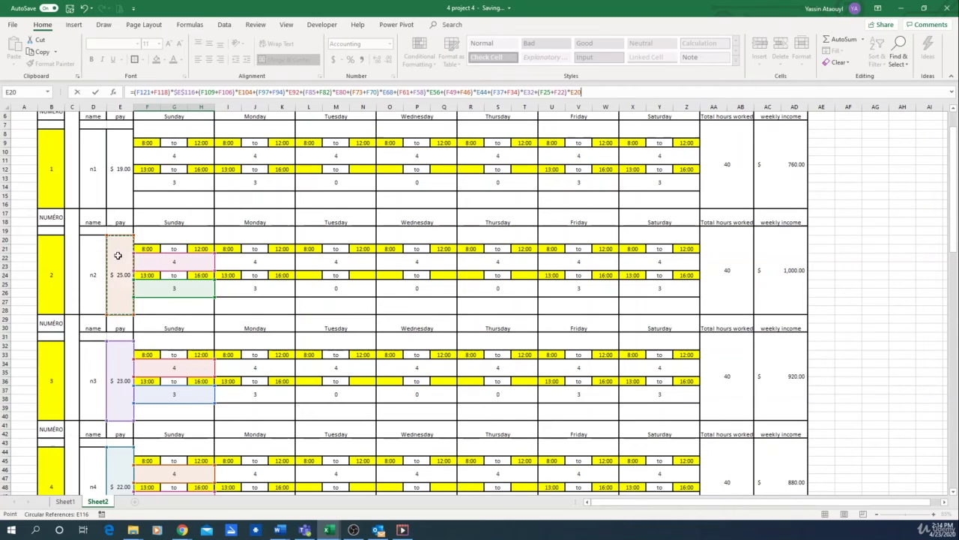
Step: Add employee 1's Sunday term (F13+F10)*E8 and change E104 to $E$104
scroll(310, 274, up, 2)
text(+)
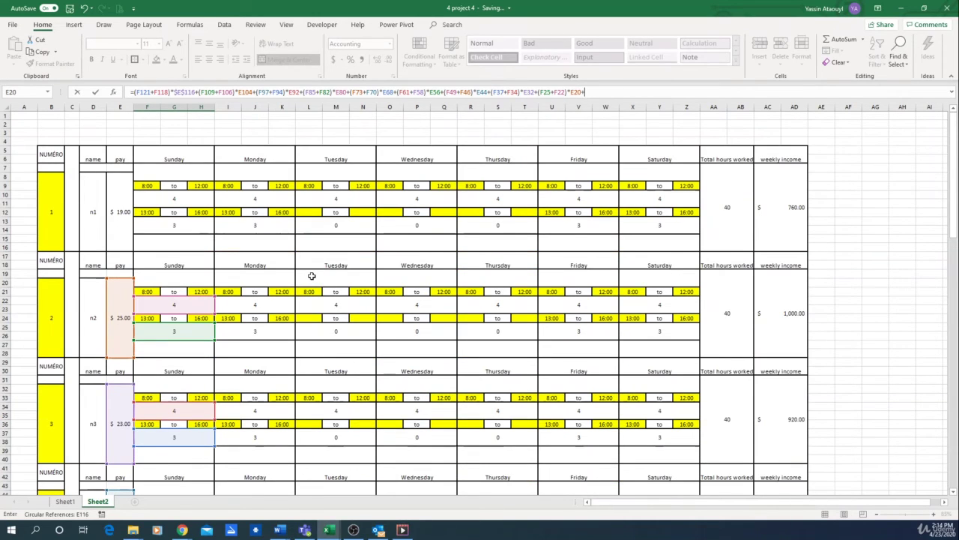
text(()
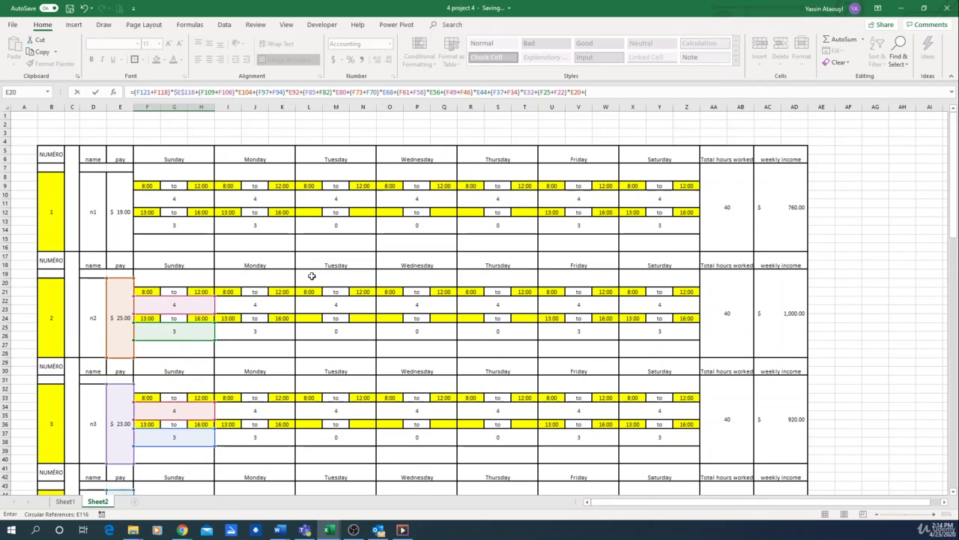
click(199, 222)
text(*E92)
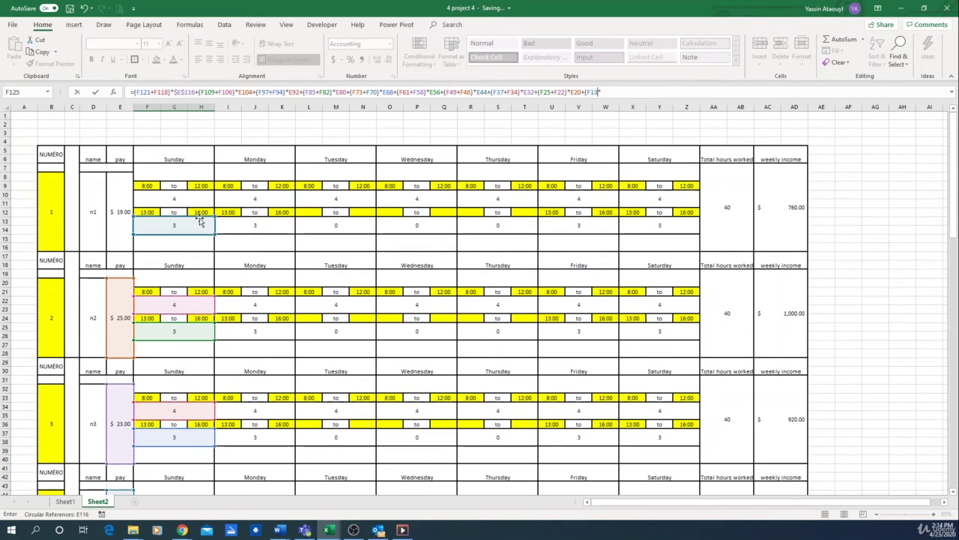
text(+)
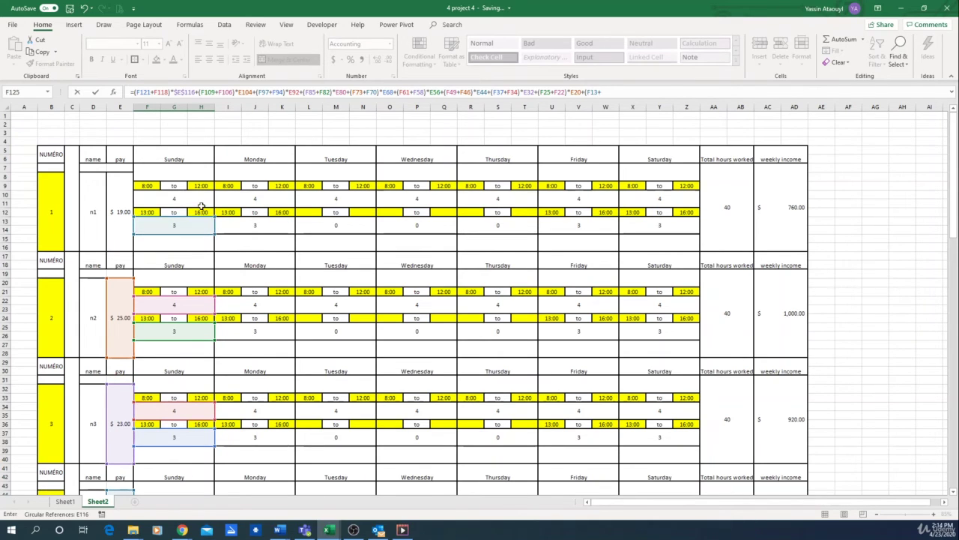
click(202, 201)
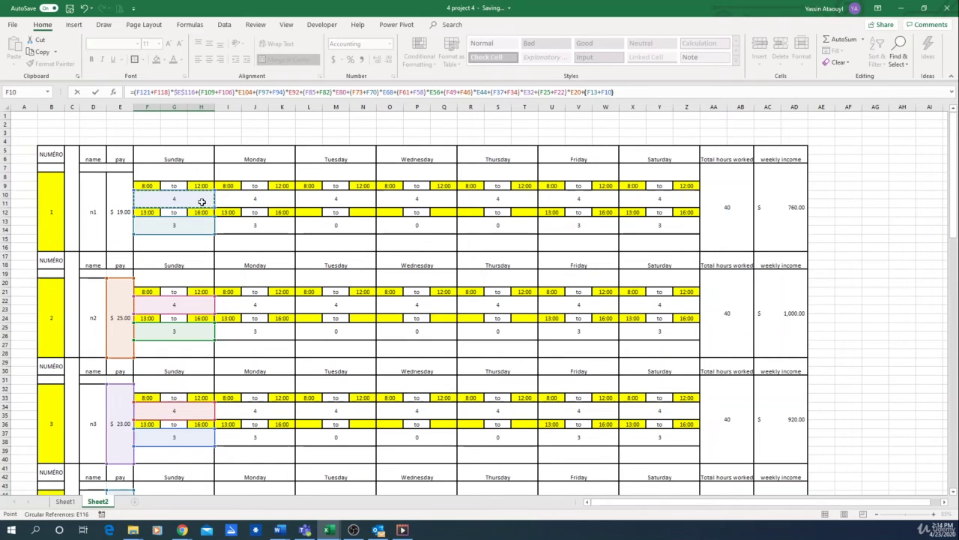
text()*)
click(126, 201)
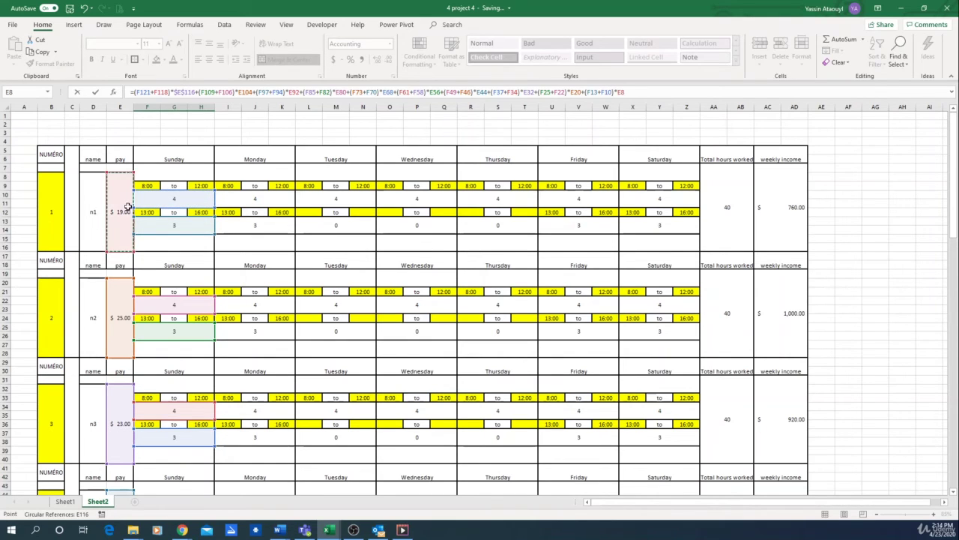
click(236, 92)
text($E)
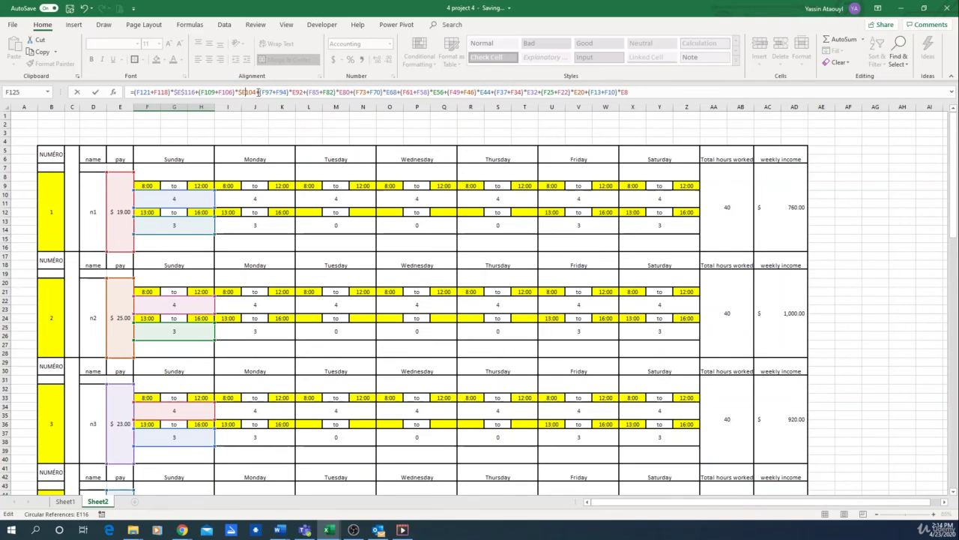
text($)
Step: Make the E92, E80, E68 and E56 pay references absolute
click(298, 91)
text($)
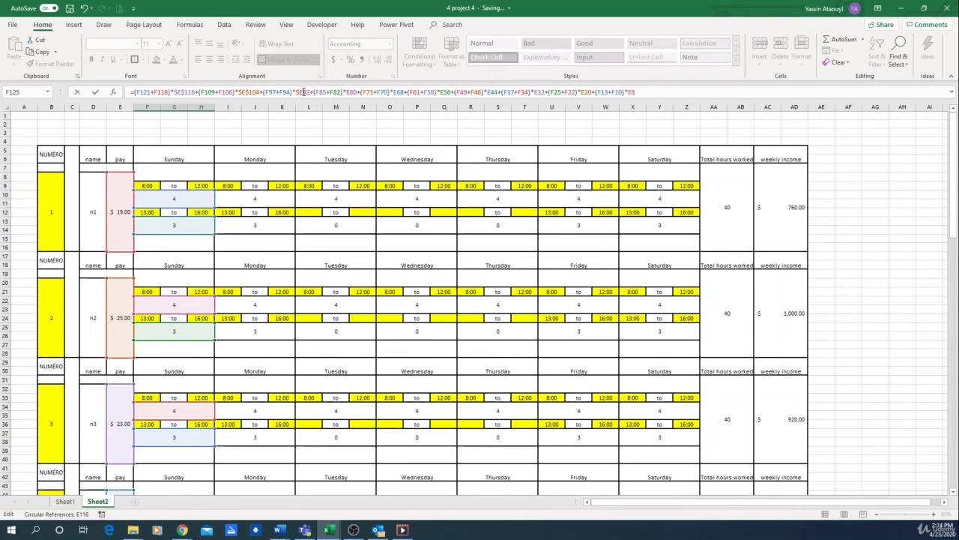
key(Right)
text($)
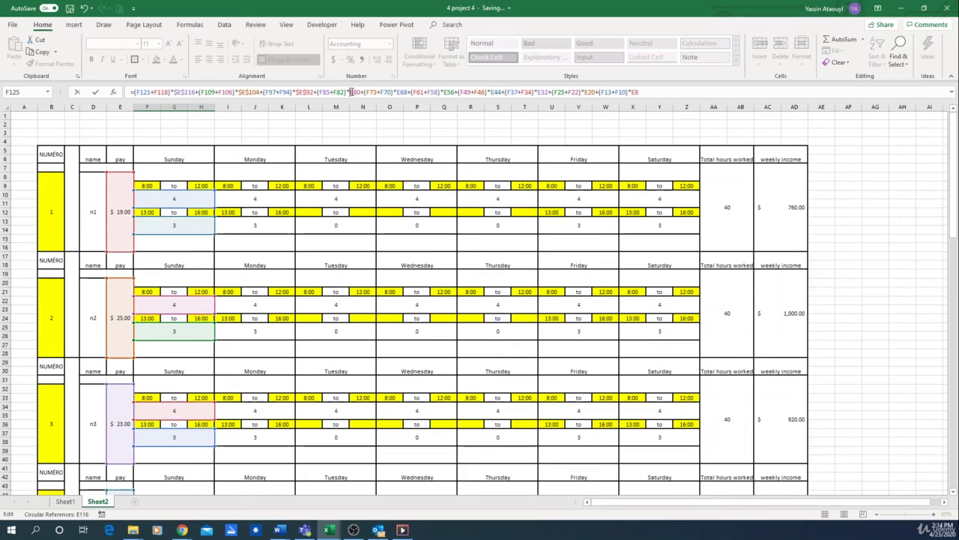
click(351, 92)
text($)
key(Right)
text($)
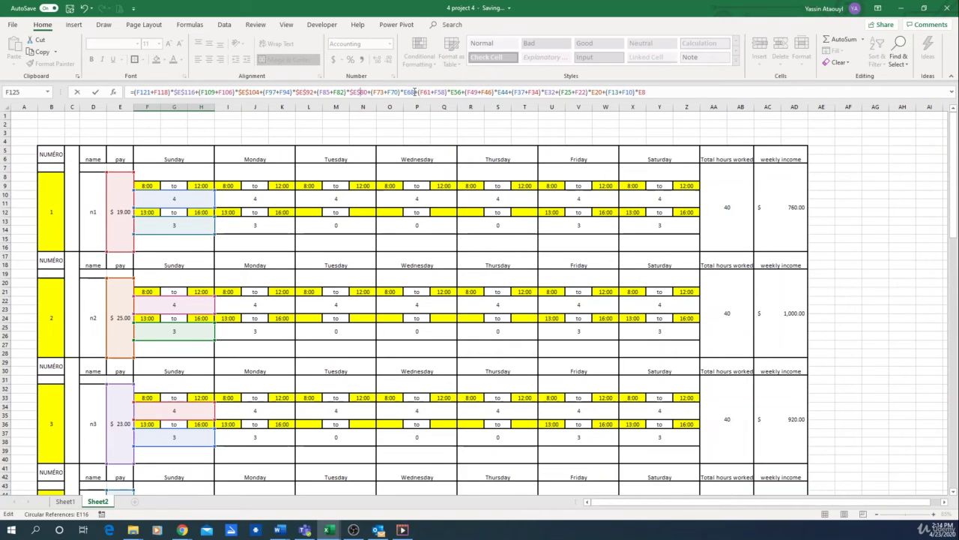
click(405, 91)
text($)
key(Right)
text($)
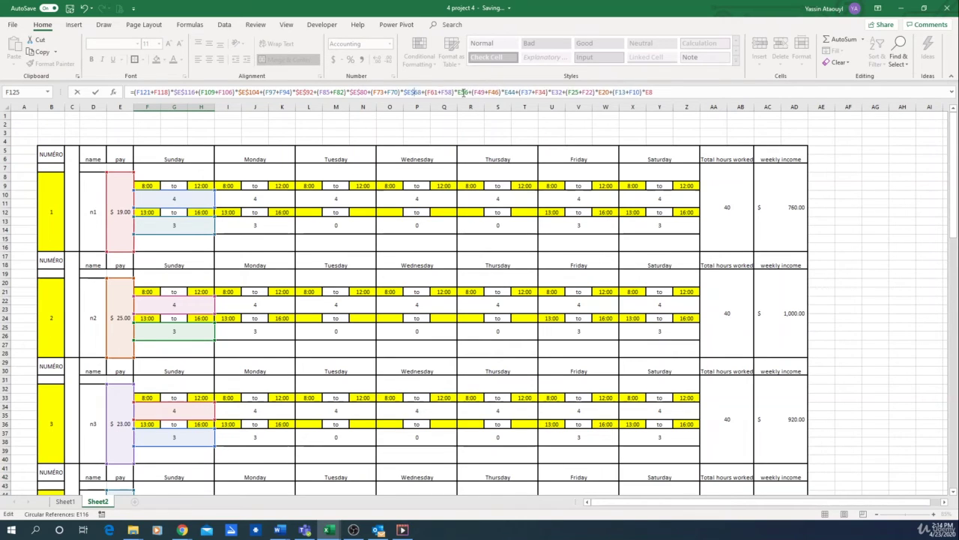
click(458, 92)
text($)
key(Right)
text($)
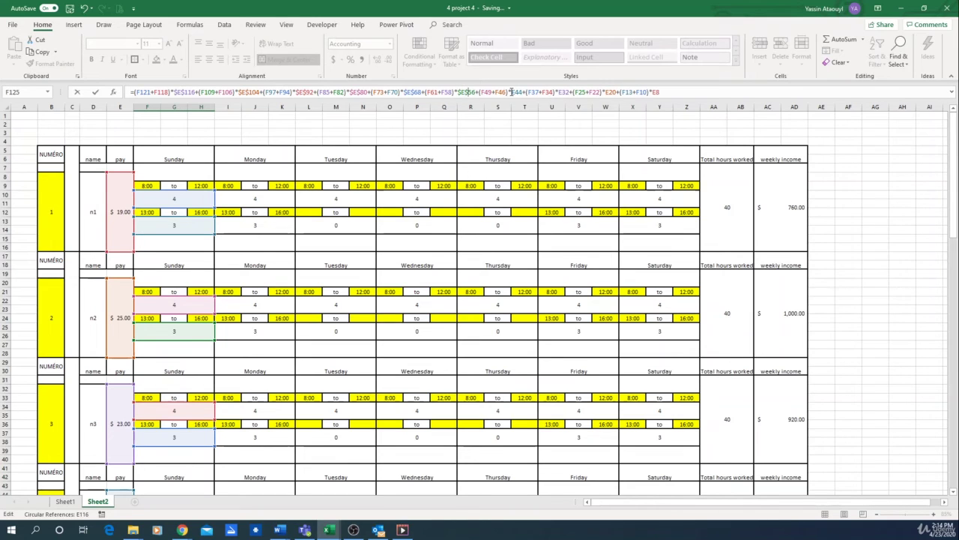
Step: Make E44, E32, E20 and E8 absolute and commit, giving $1,365.00
click(512, 92)
text($E$)
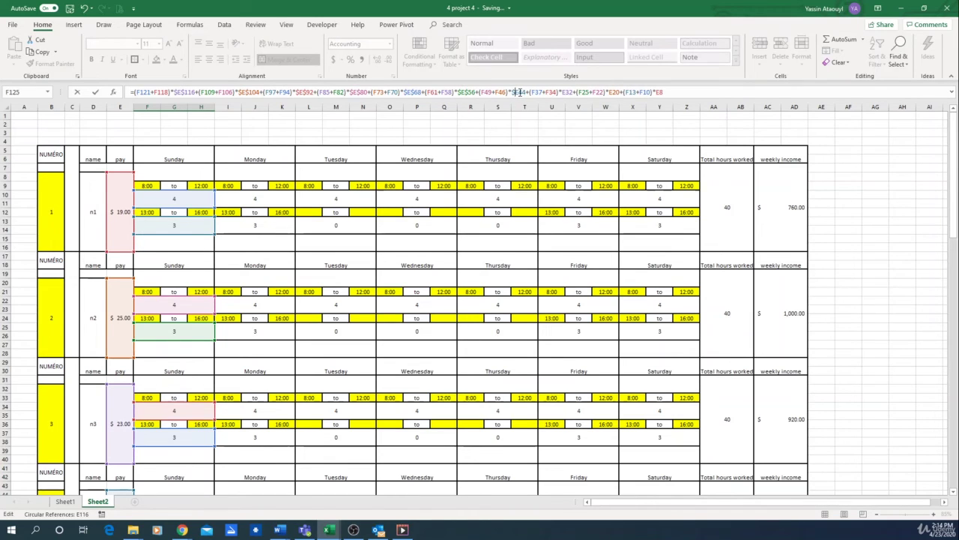
key(Right)
text($)
click(567, 91)
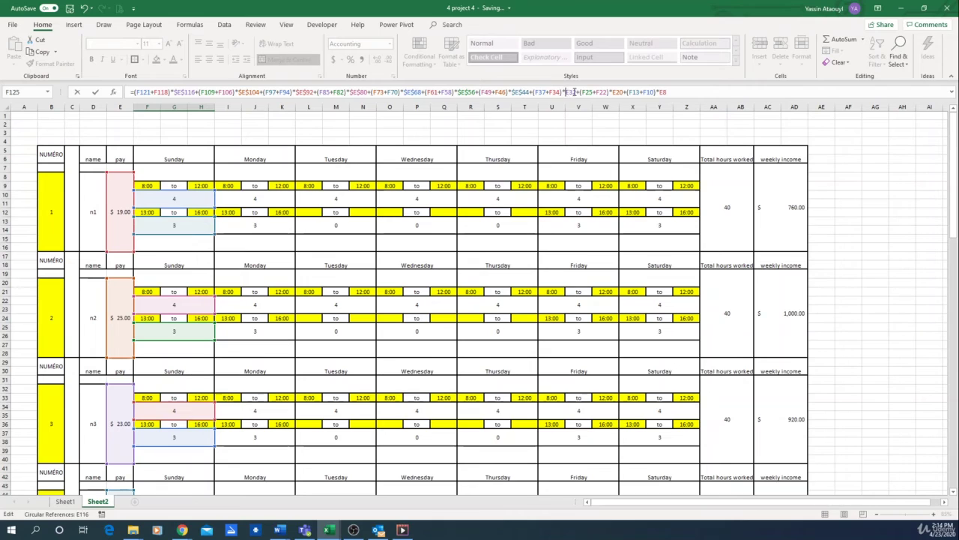
text($)
key(Right)
text($)
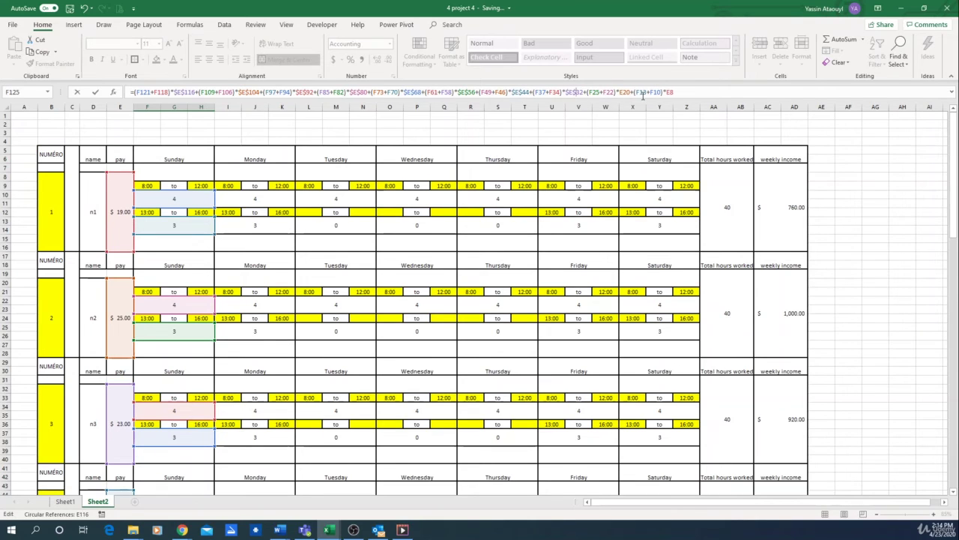
click(619, 92)
text($E$)
key(Right)
text($)
key(Right)
text($)
key(ctrl+Return)
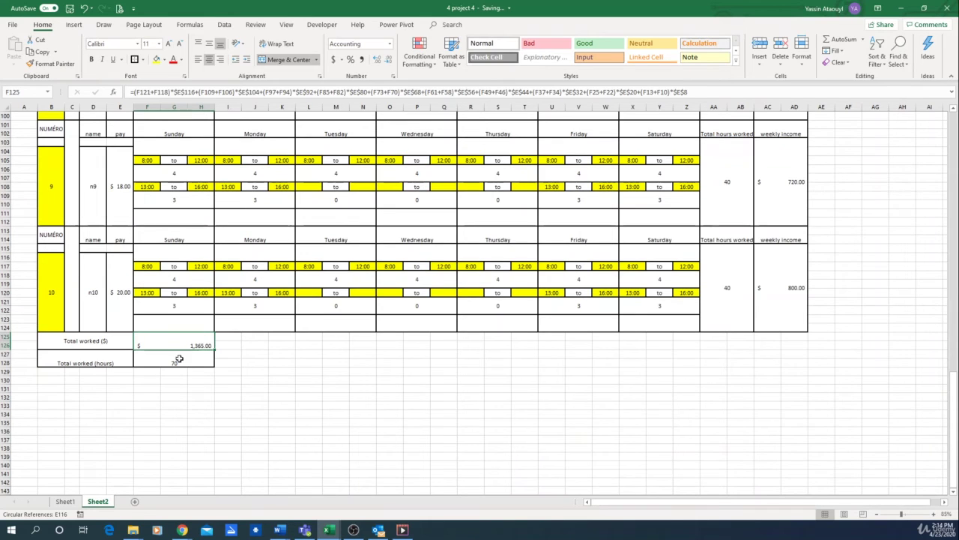
Step: Check Sunday's total pay and total hours formulas, re-confirming the hours formula in F128
click(183, 358)
click(194, 341)
click(281, 388)
double_click(182, 361)
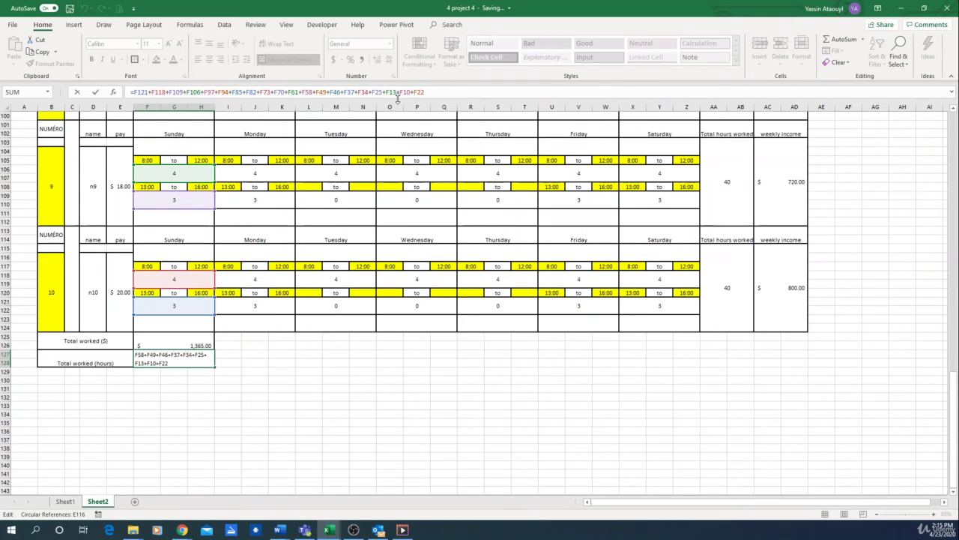
key(Return)
Step: Copy the Sunday totals block F125:H128 to I125, L125, O125, R125, U125 and X125
drag(183, 335, 186, 360)
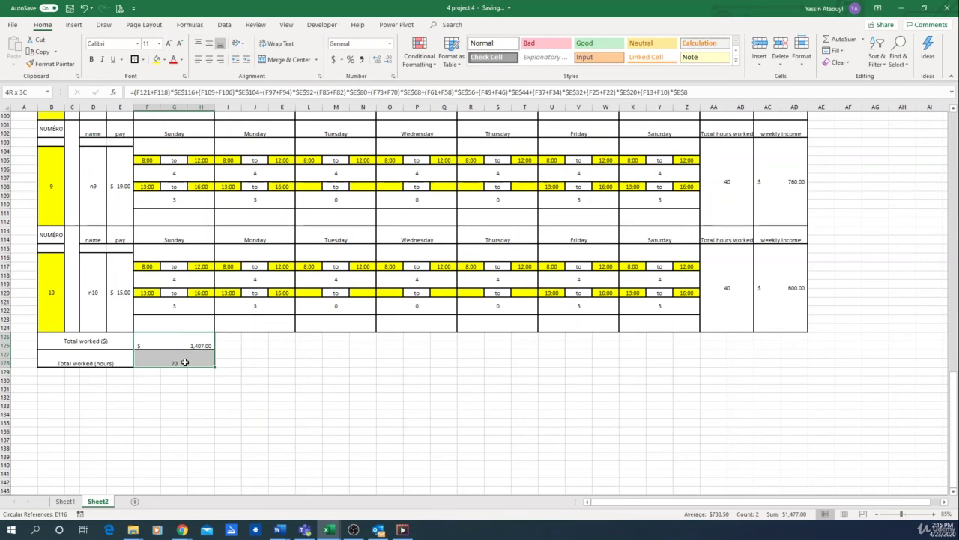
key(ctrl+c)
click(227, 336)
key(ctrl+v)
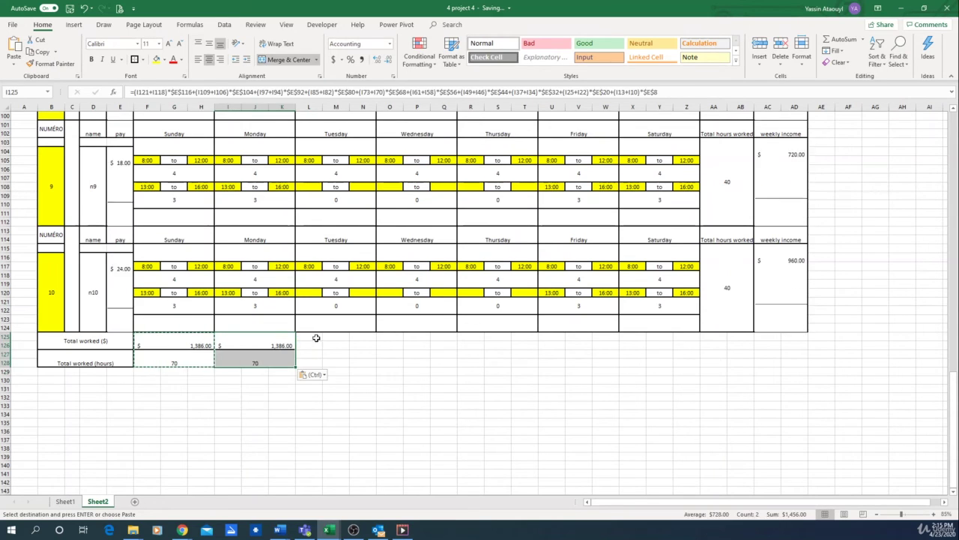
click(323, 338)
key(ctrl+v)
click(389, 337)
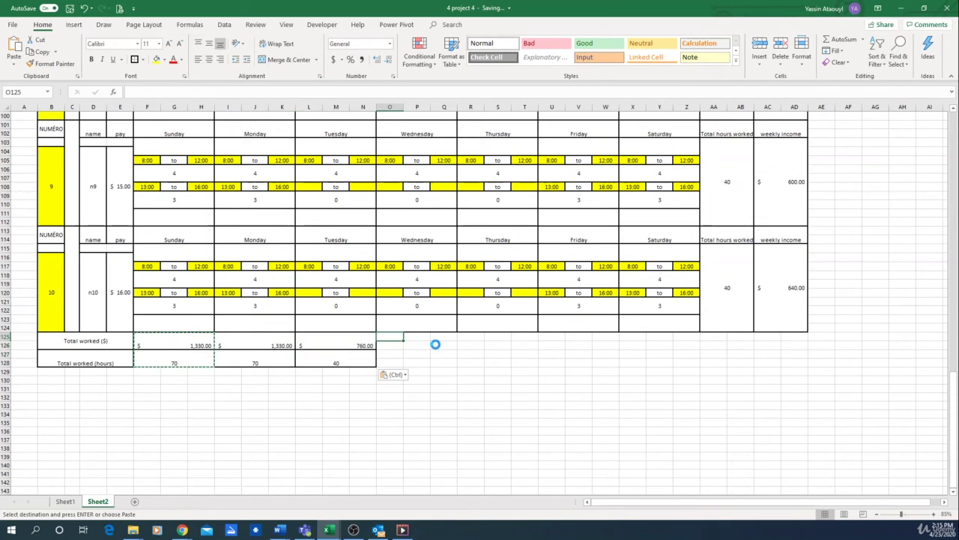
key(ctrl+v)
click(471, 336)
key(ctrl+v)
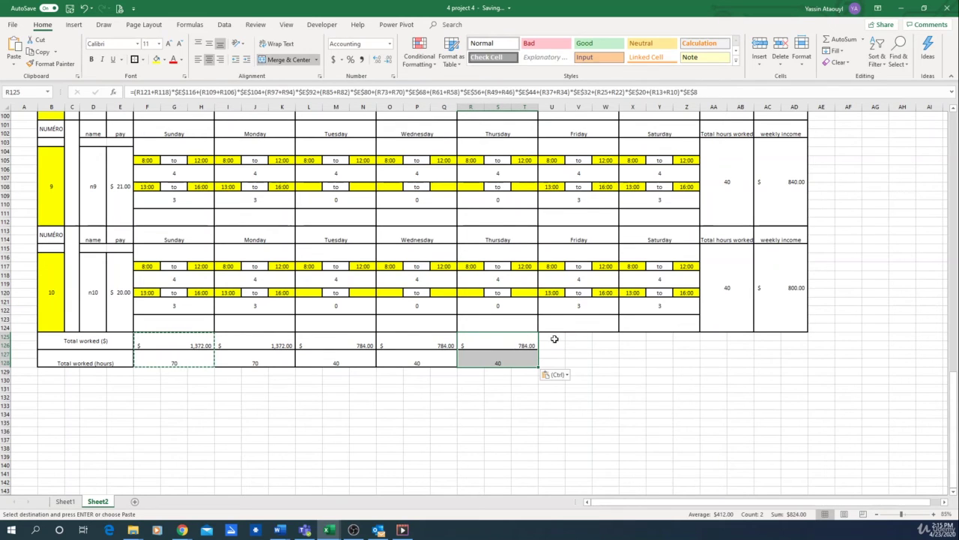
click(552, 337)
key(ctrl+v)
click(635, 338)
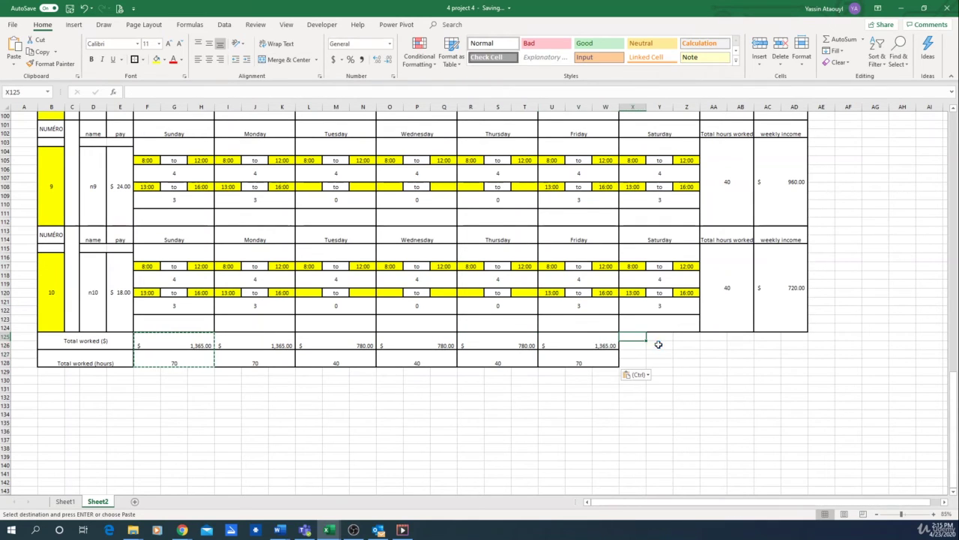
key(ctrl+v)
scroll(600, 375, up, 5)
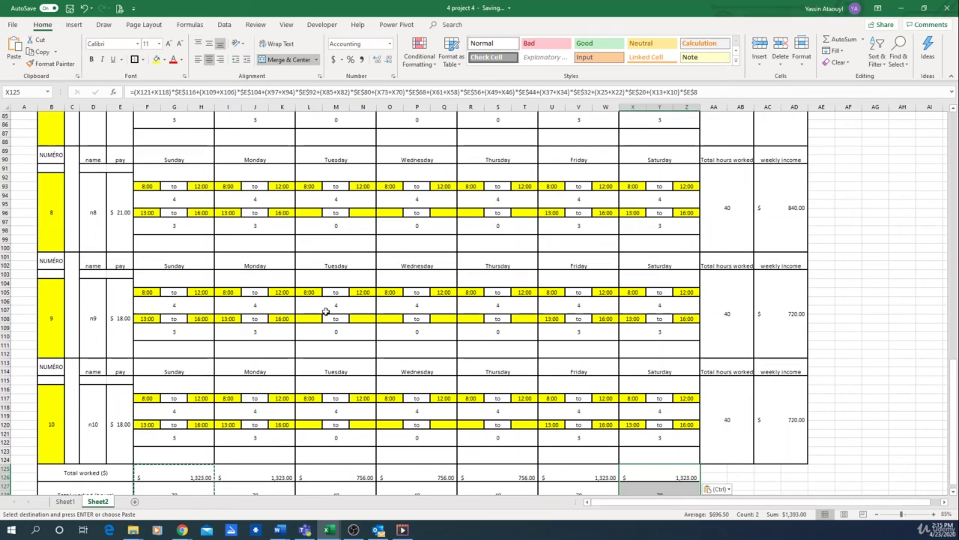
ctrl+scroll(247, 289, down, 1)
scroll(449, 318, up, 14)
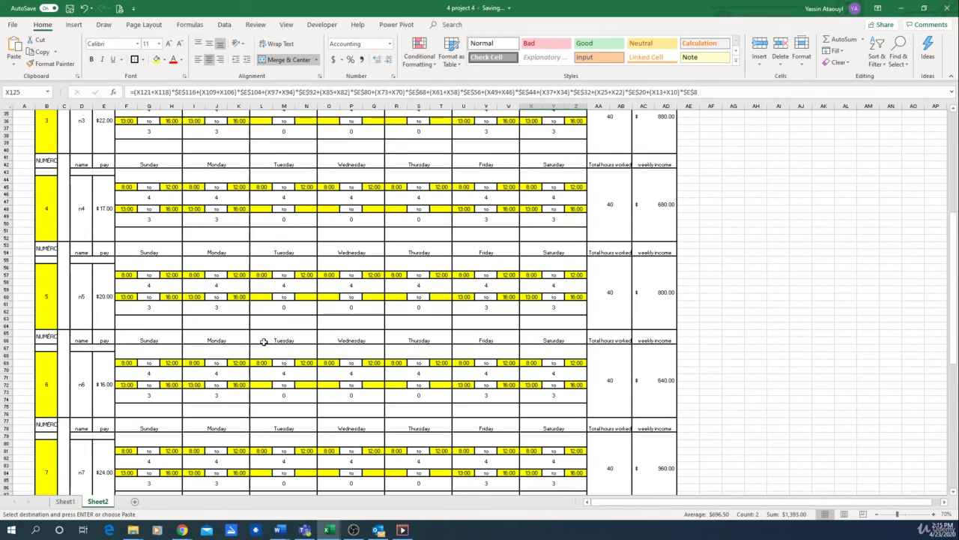
click(215, 288)
scroll(747, 343, down, 10)
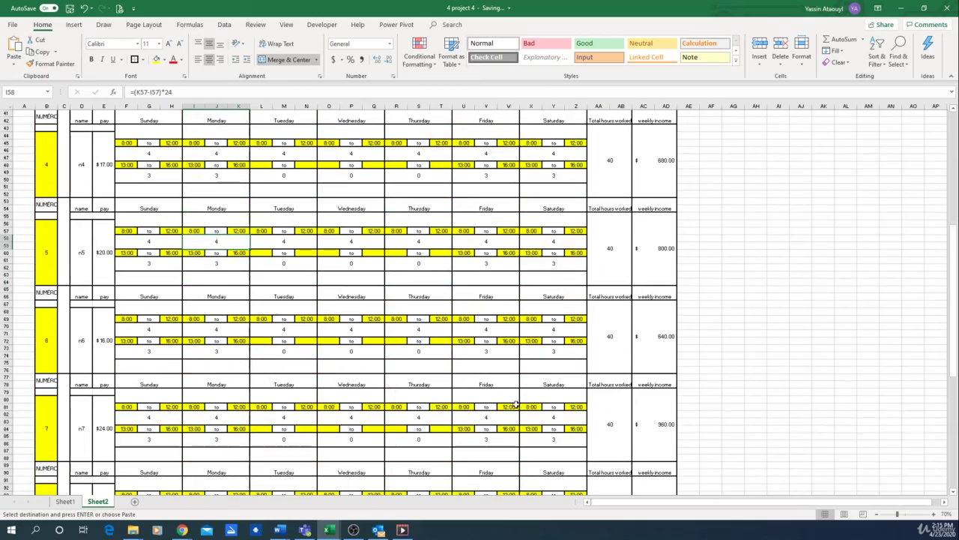
scroll(747, 344, down, 7)
scroll(727, 356, down, 6)
scroll(712, 363, up, 6)
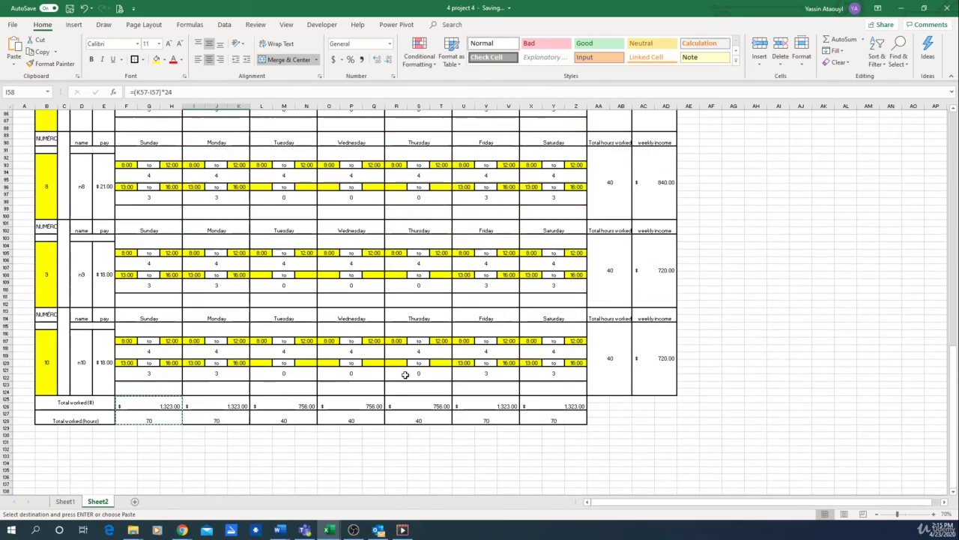
scroll(706, 369, down, 1)
scroll(690, 383, up, 20)
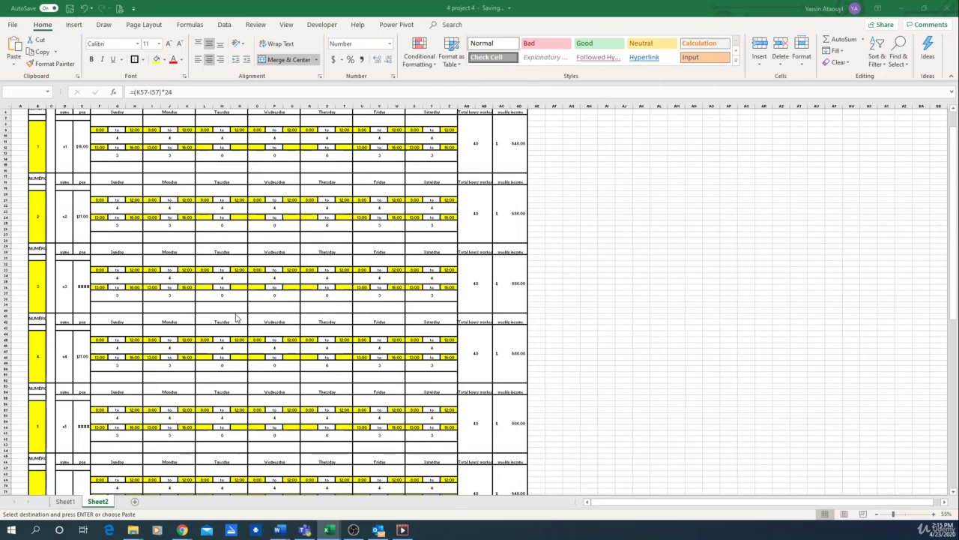
click(562, 342)
scroll(202, 362, up, 2)
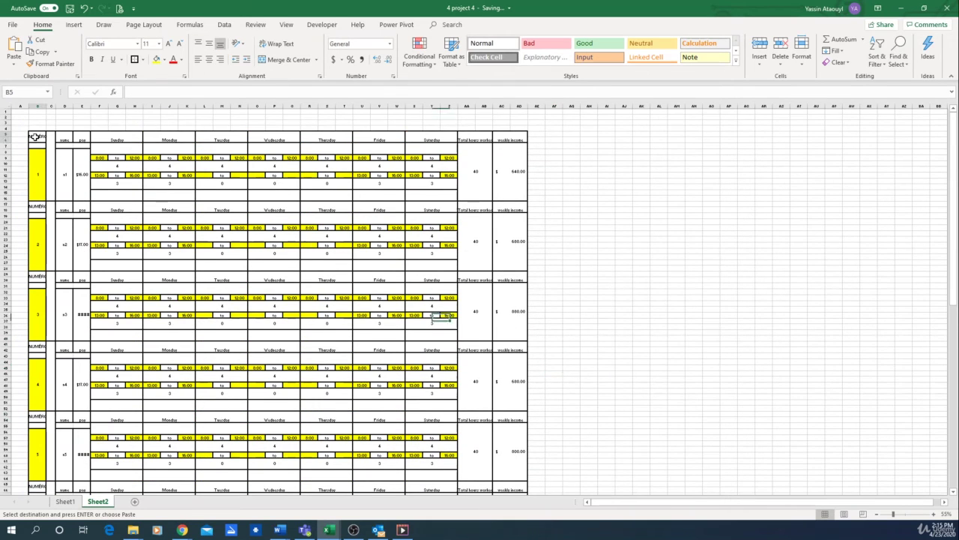
Step: Copy all employee schedule tables from B5 and paste them starting at AF5
drag(37, 137, 503, 446)
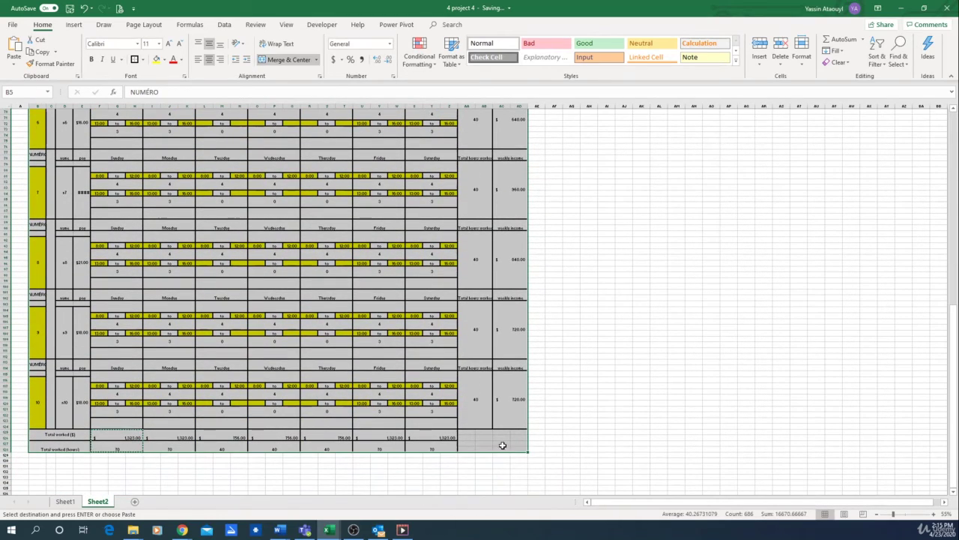
scroll(622, 345, up, 20)
scroll(603, 315, up, 1)
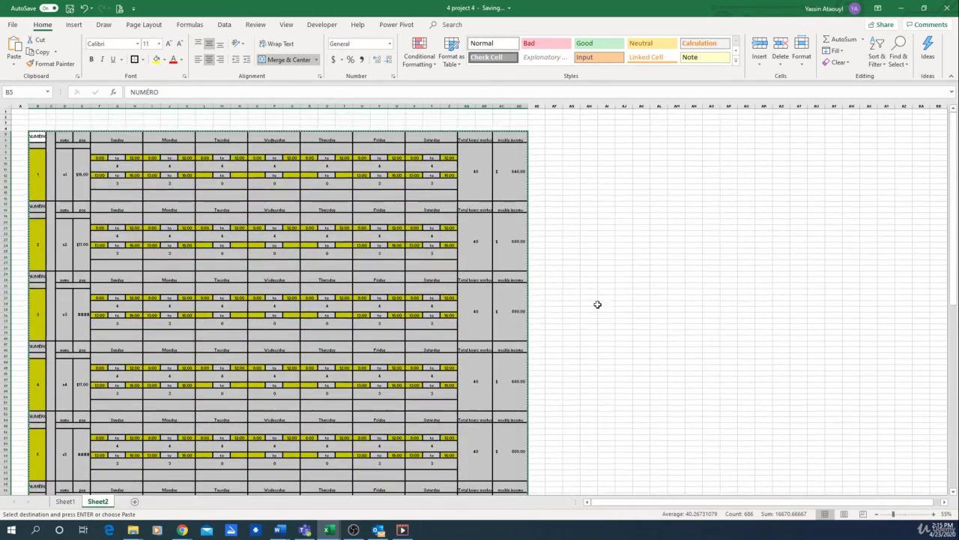
click(555, 136)
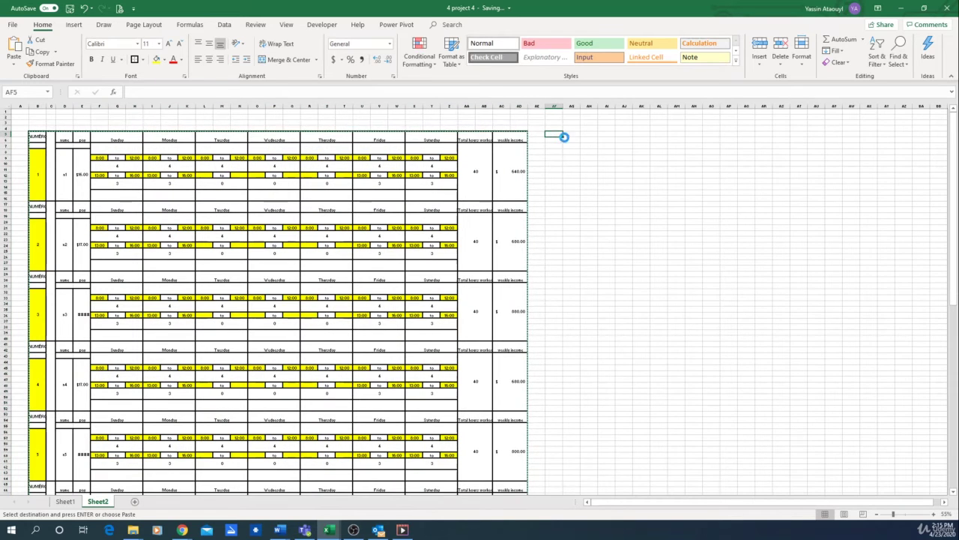
key(ctrl+v)
Step: Check the copied employee numbers in column AF and select employee 1's number cell
click(538, 196)
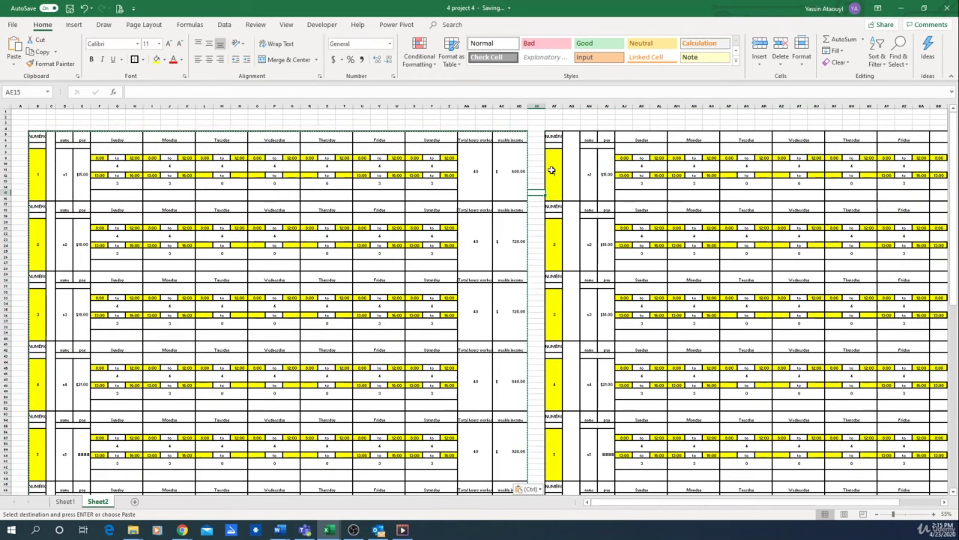
click(552, 170)
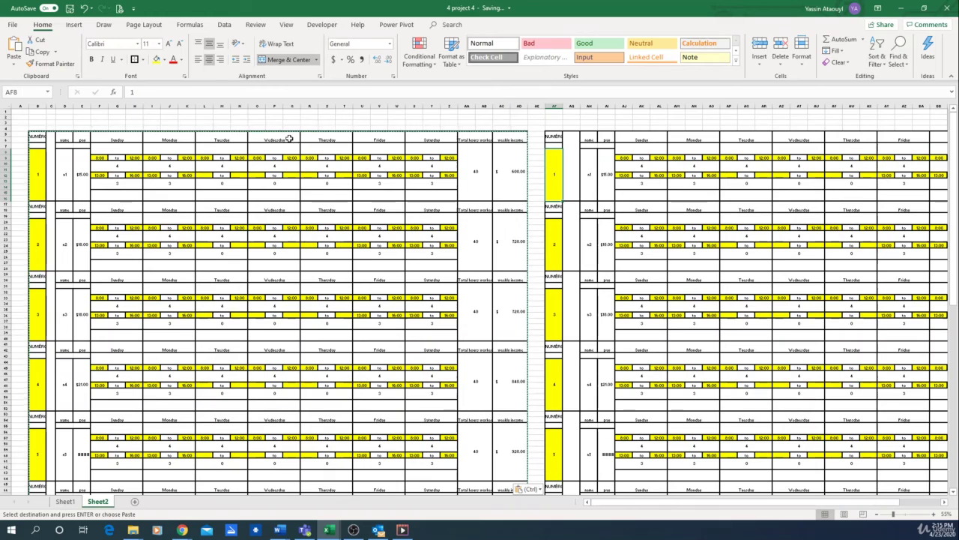
click(554, 105)
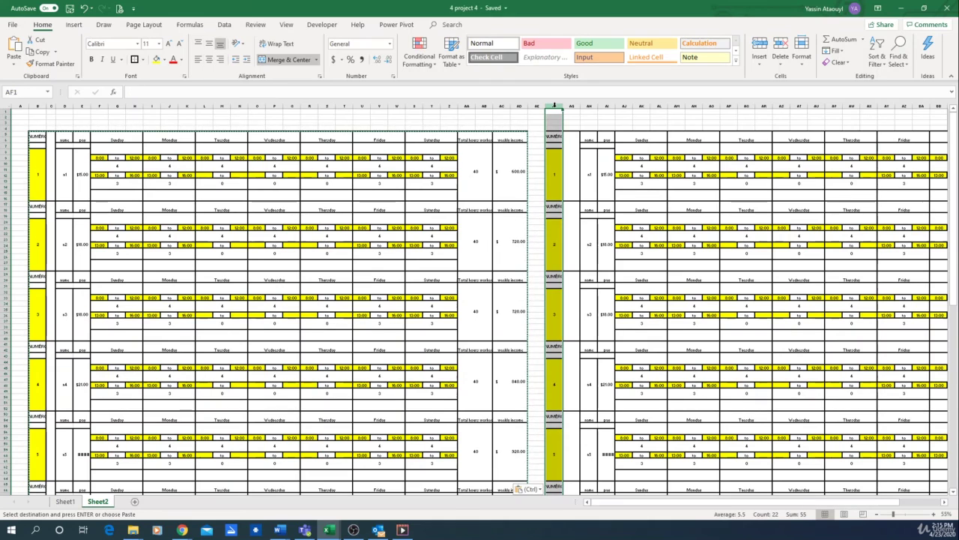
click(550, 174)
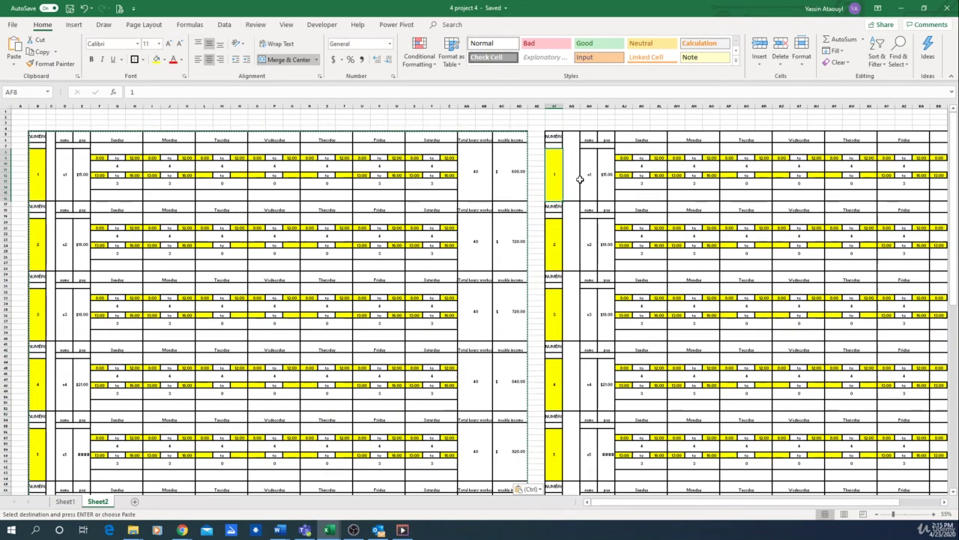
Step: Link the copy's employee numbers 1–5 in column AF to their column B originals (B8, B20, B32…)
text(=)
click(35, 165)
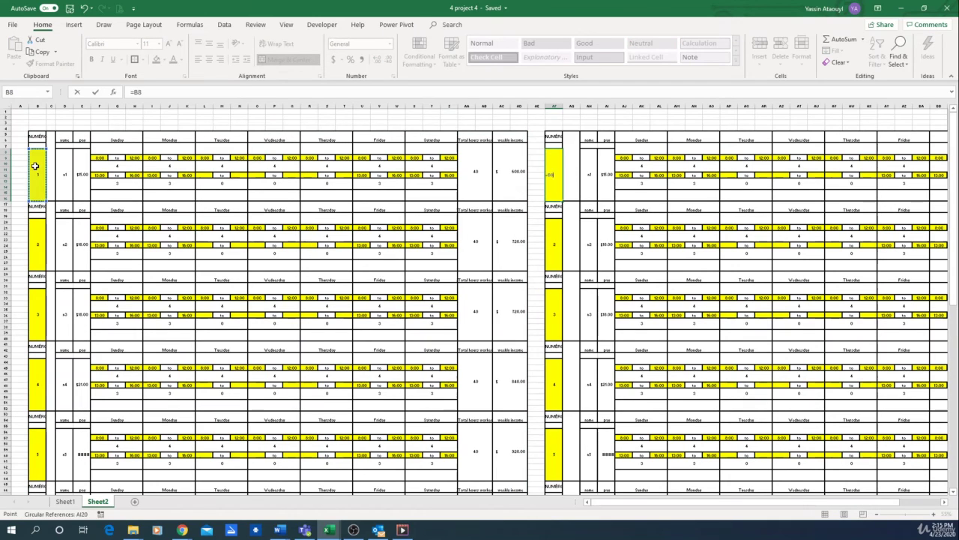
key(Return)
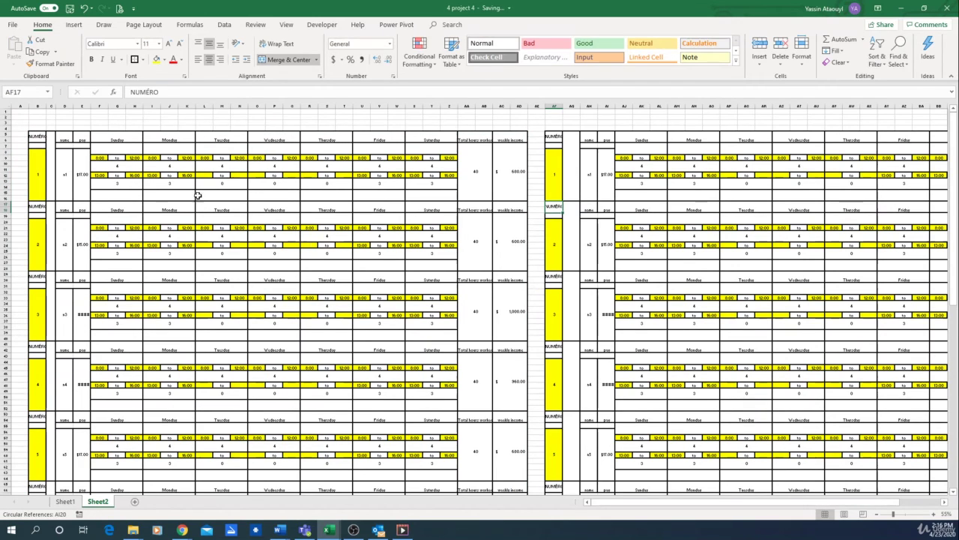
click(559, 253)
text(=)
click(38, 245)
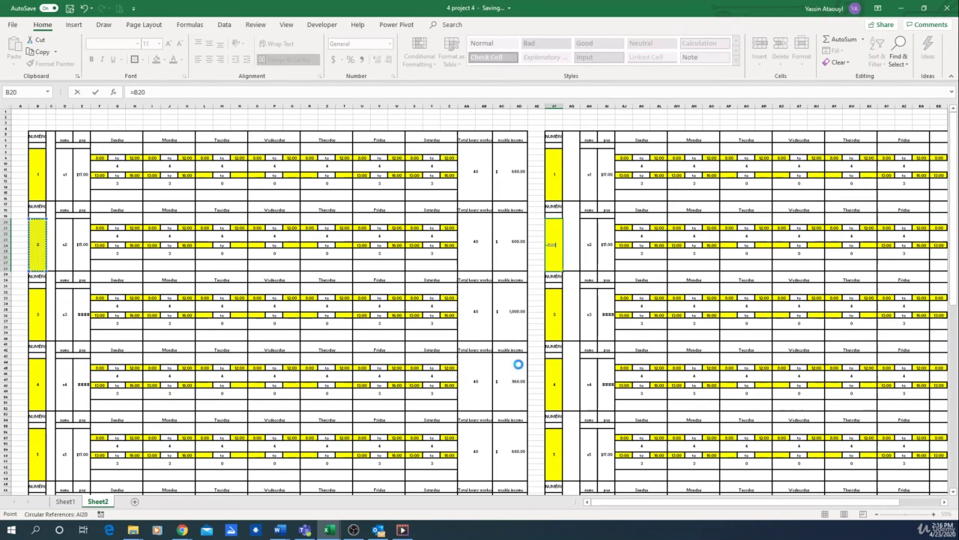
key(Return)
click(556, 317)
text(=)
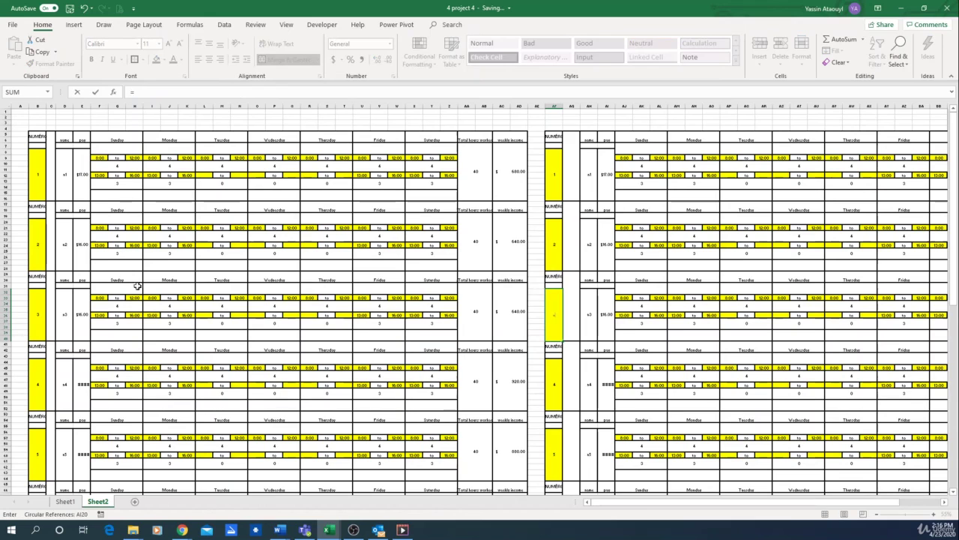
click(38, 315)
key(Return)
scroll(564, 322, down, 2)
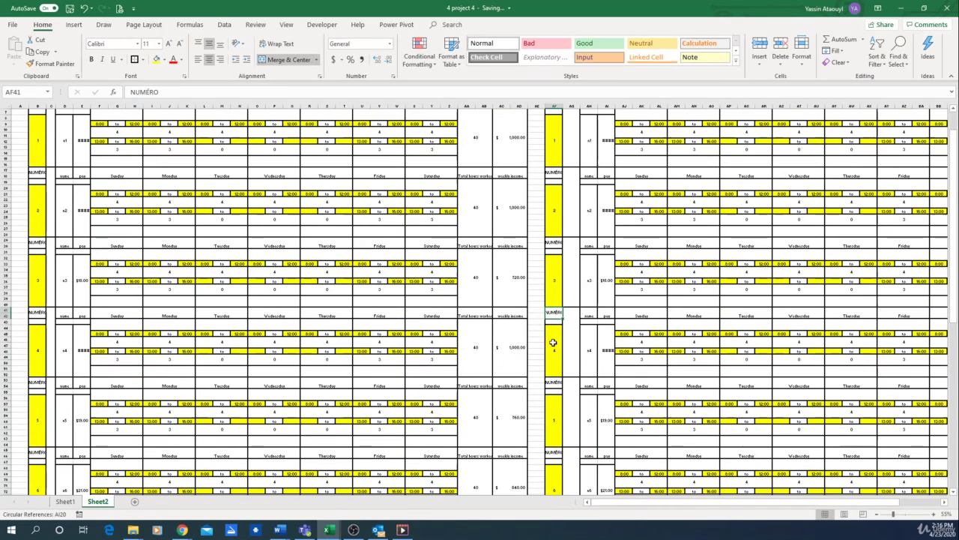
click(553, 339)
text(=)
click(35, 346)
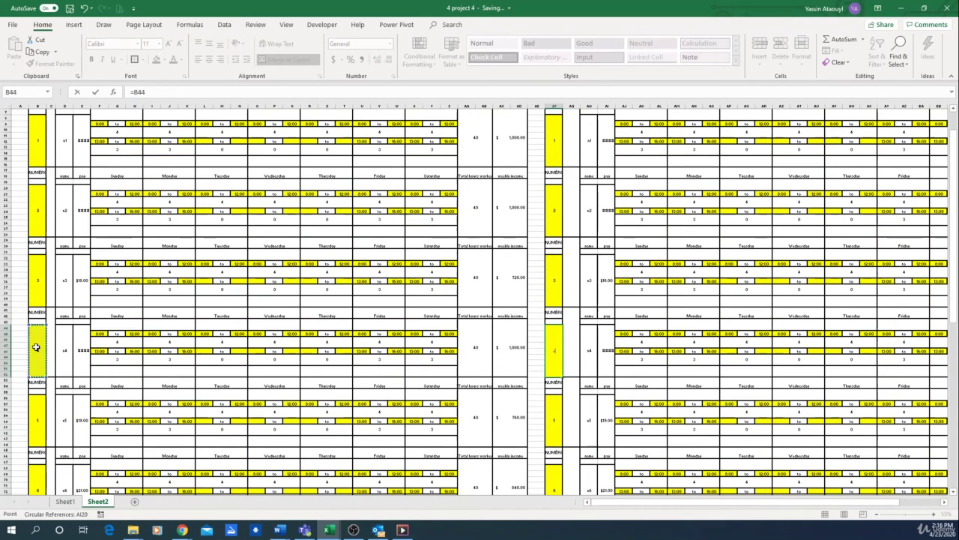
key(Return)
click(557, 422)
text(=)
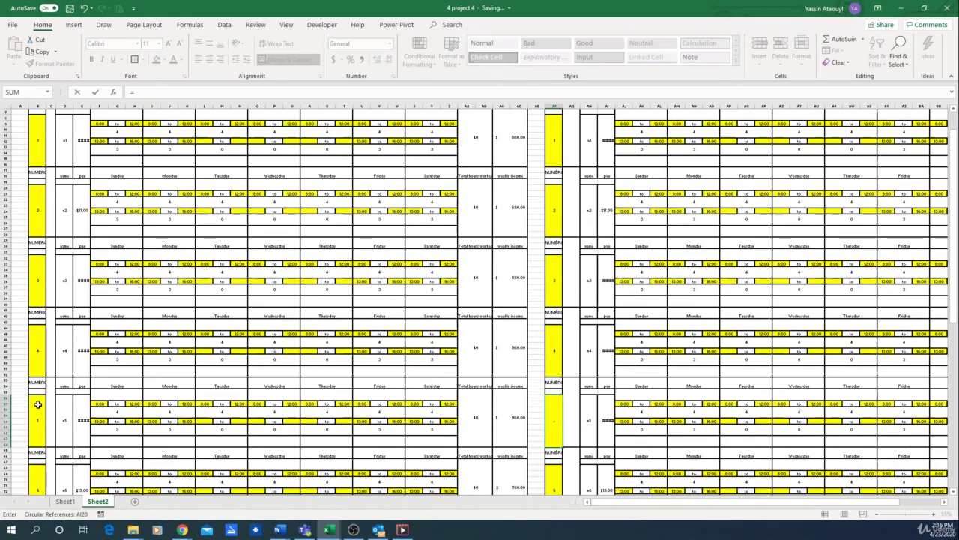
click(39, 403)
key(Return)
scroll(579, 417, down, 2)
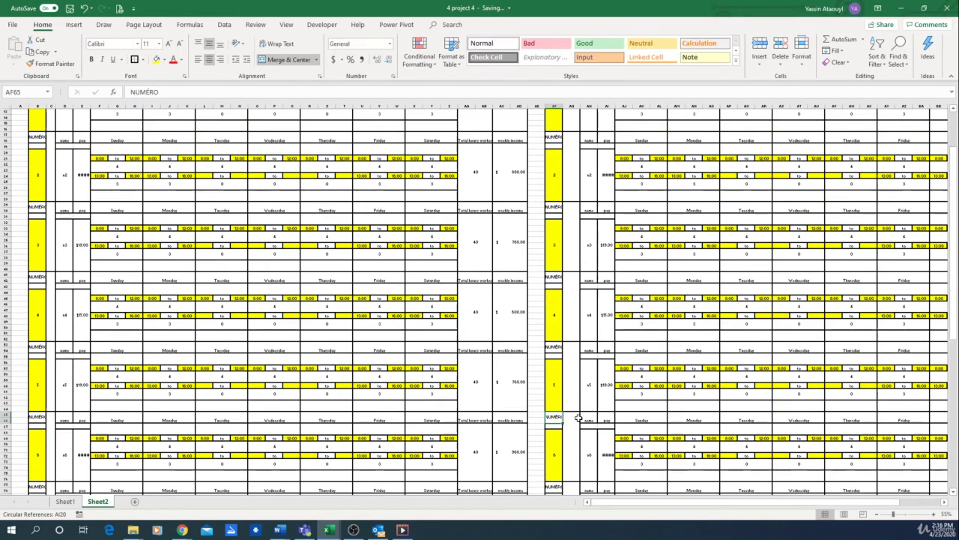
click(555, 387)
text(=)
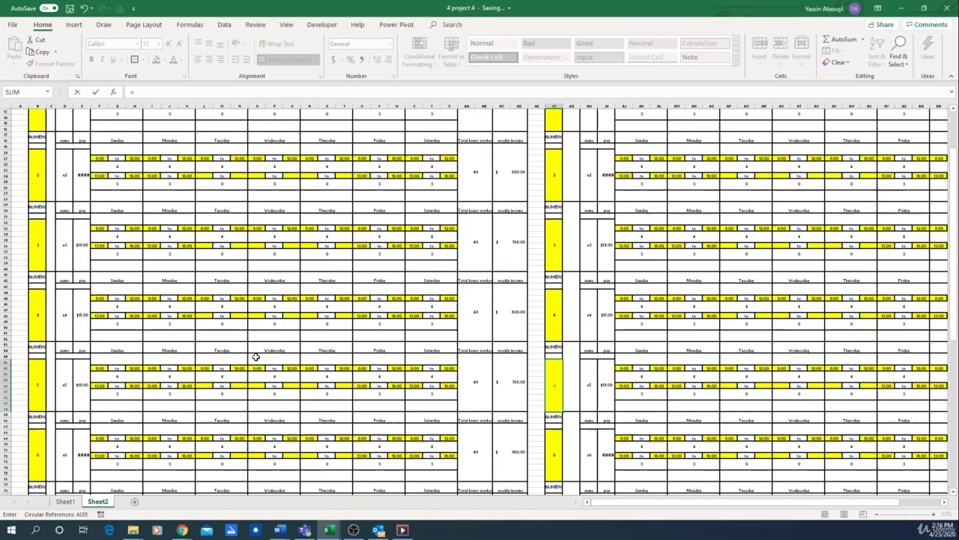
click(36, 385)
key(Return)
Step: Link the copy's employee numbers 6–10 in column AF to their column B originals, through B116
click(555, 446)
text(=)
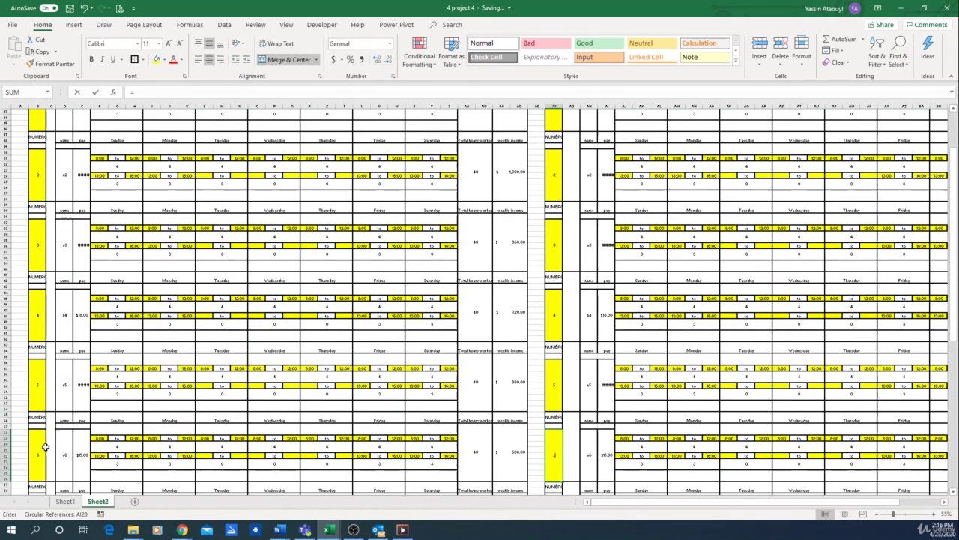
click(37, 450)
key(Return)
scroll(359, 440, down, 2)
scroll(360, 440, down, 3)
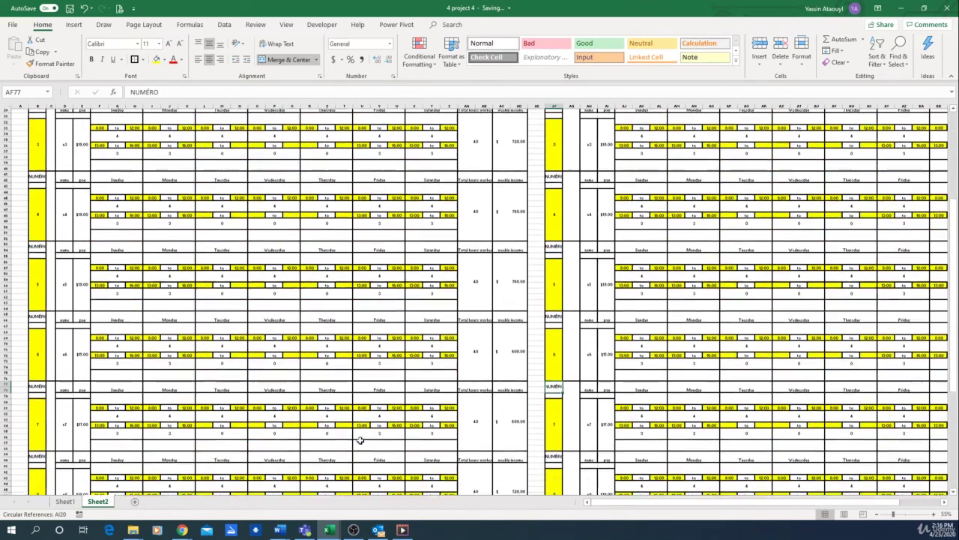
click(553, 422)
text(=)
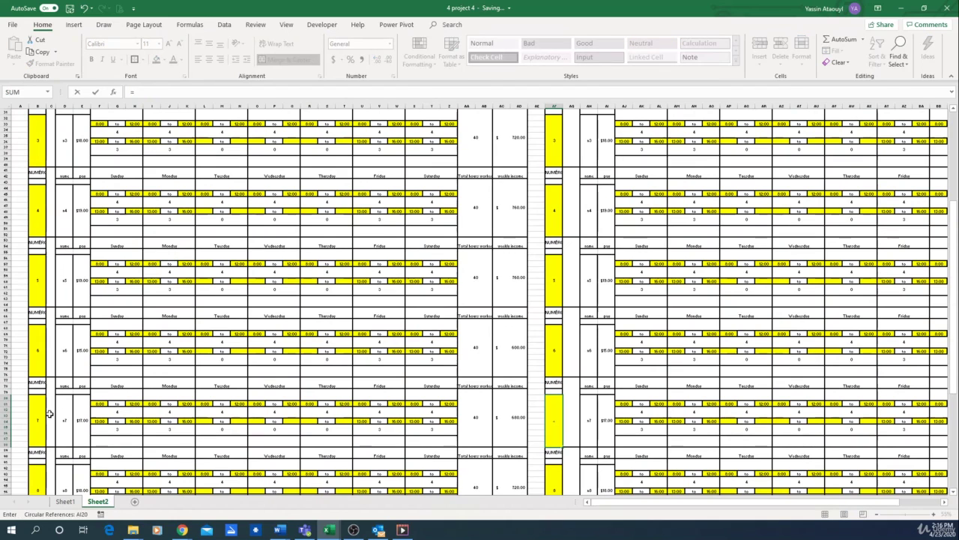
click(43, 416)
key(Return)
scroll(573, 411, down, 2)
click(553, 428)
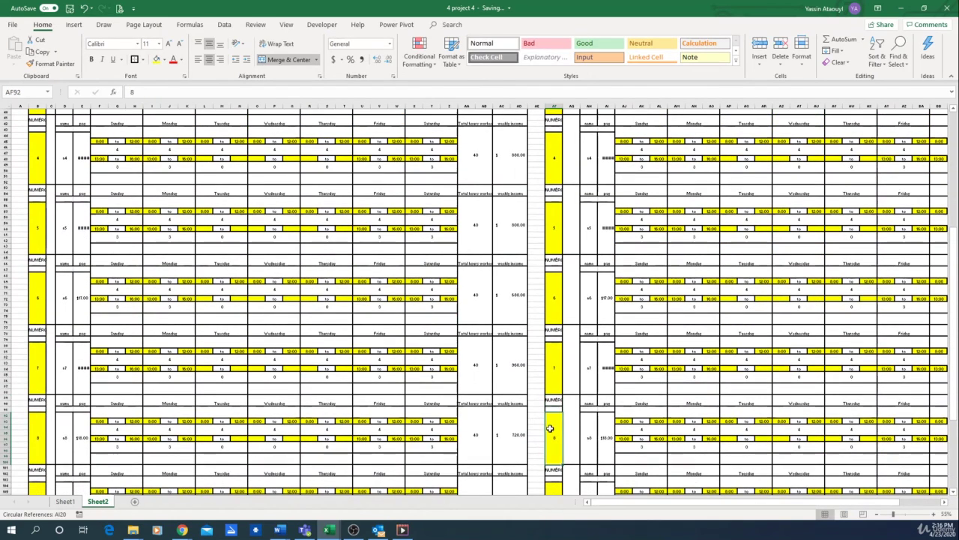
text(=)
click(36, 435)
key(Return)
scroll(495, 432, down, 3)
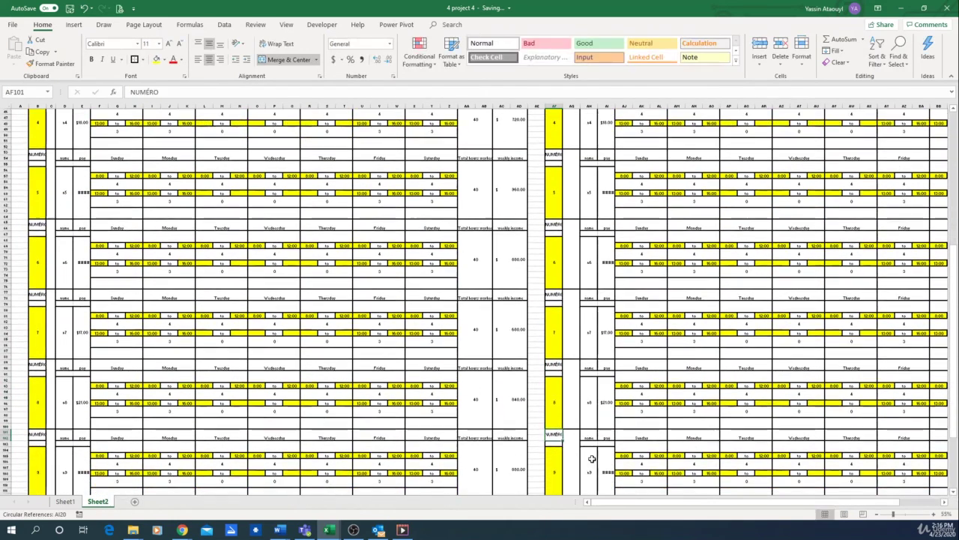
click(553, 461)
text(=)
click(37, 461)
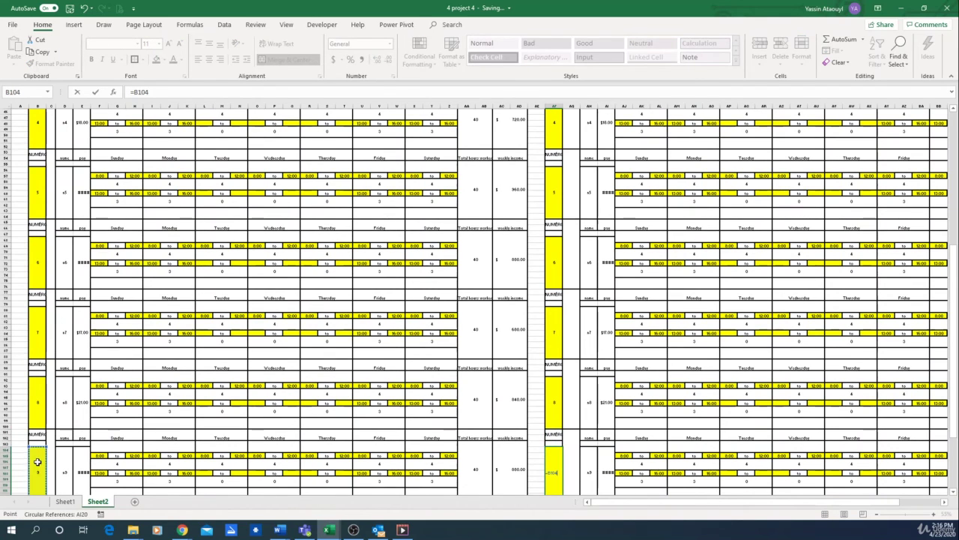
key(Return)
scroll(449, 450, down, 2)
click(558, 460)
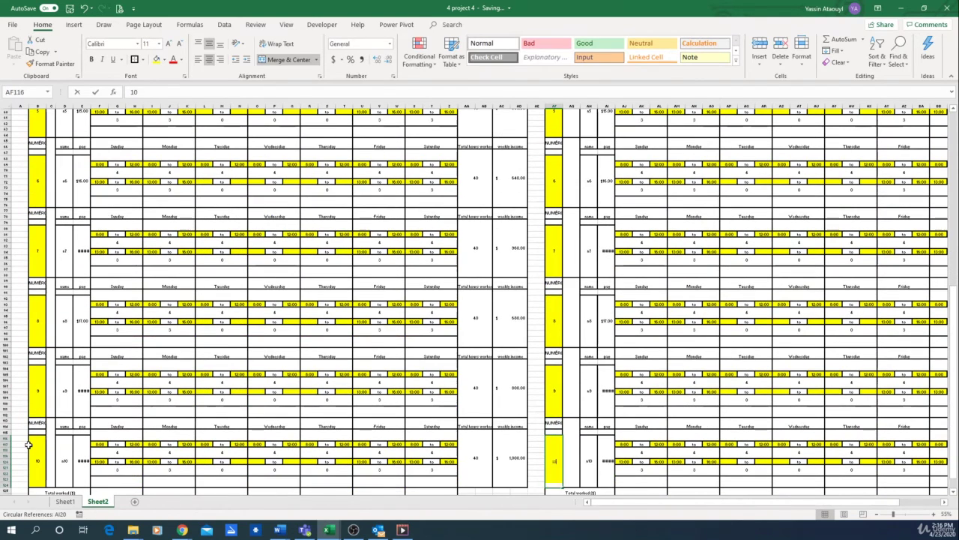
text(=)
click(37, 453)
key(Return)
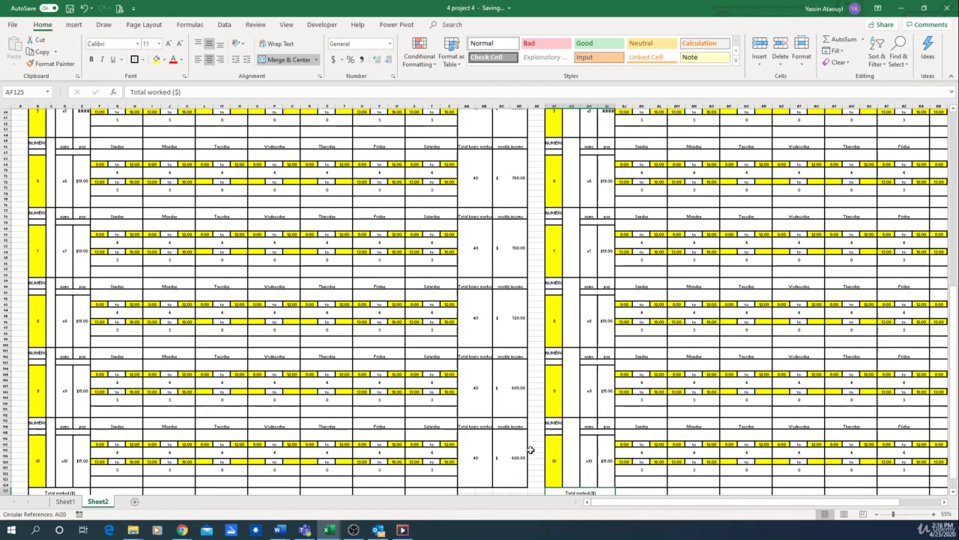
scroll(509, 452, down, 3)
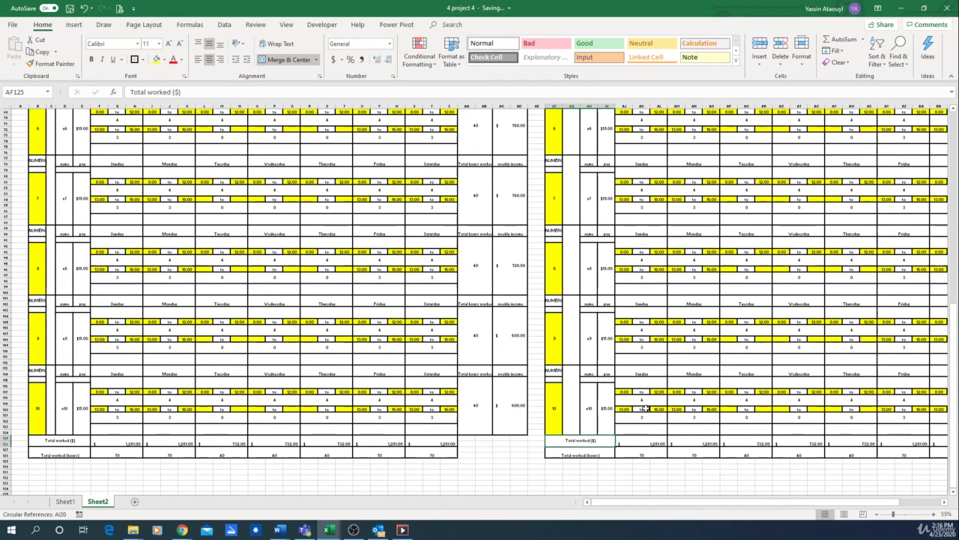
Step: Delete the right-hand copy's employee-number column AF, then select the empty title rows above both schedules
scroll(636, 411, up, 12)
scroll(635, 398, up, 8)
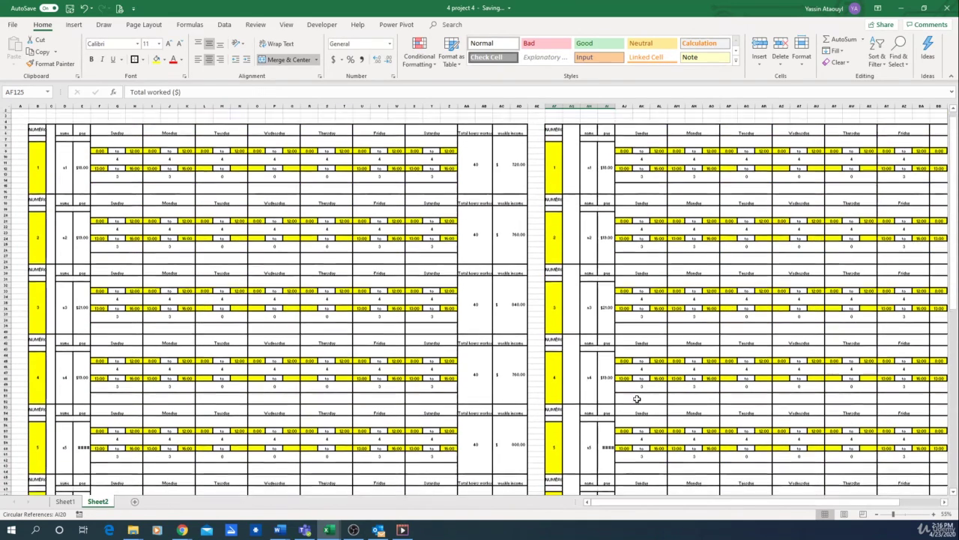
click(553, 107)
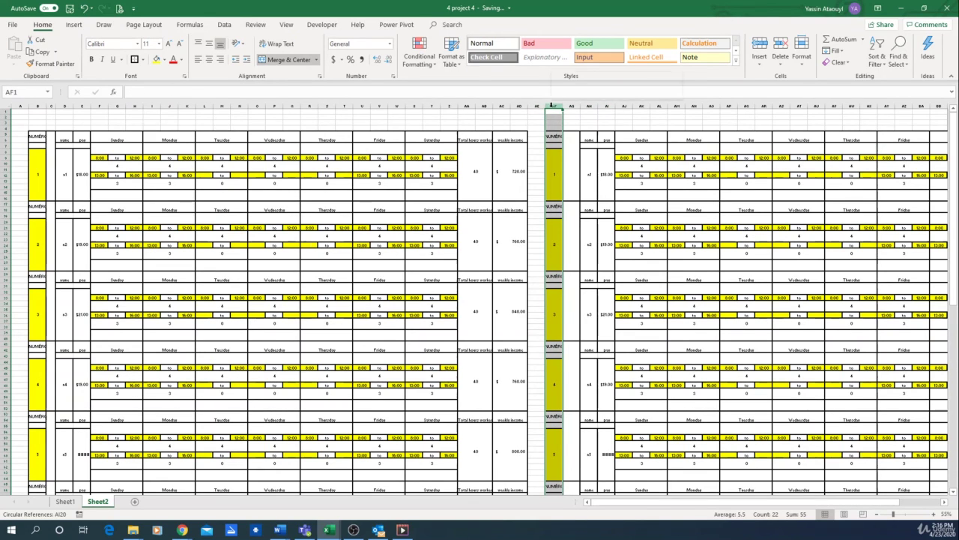
right_click(548, 107)
click(575, 235)
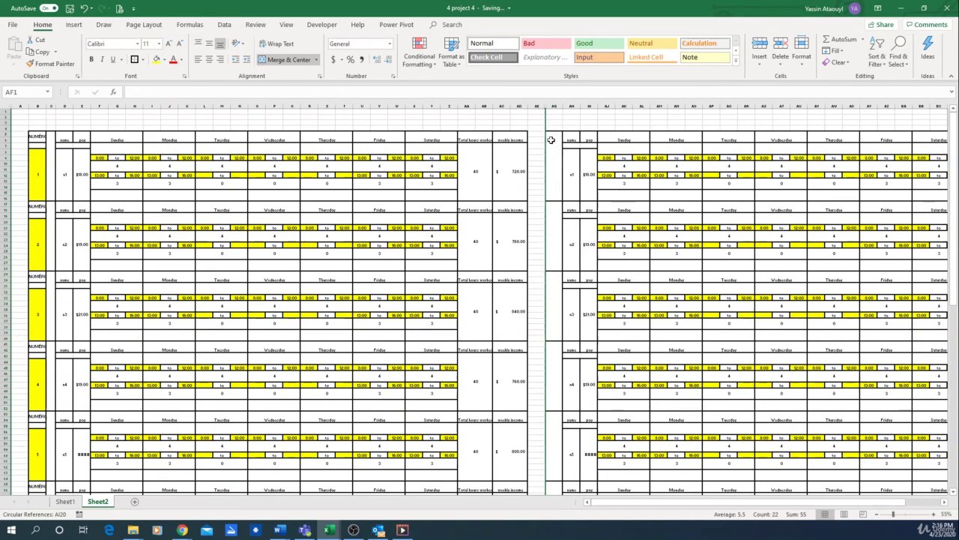
drag(31, 126, 870, 119)
Step: Merge and border the top rows across both schedules, titled 'Yearly PAY 1' at font size 26
click(274, 60)
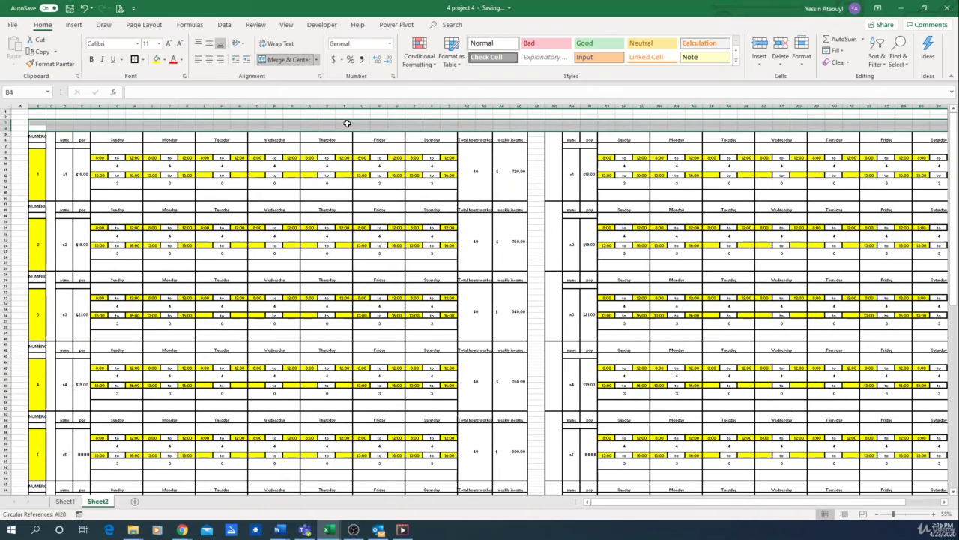
click(135, 59)
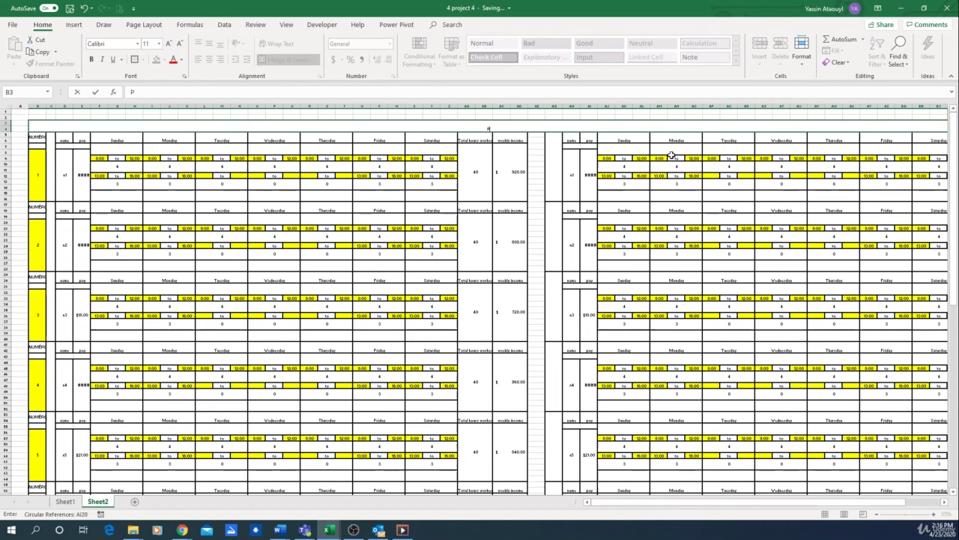
text(Yearly PAY 1)
click(538, 129)
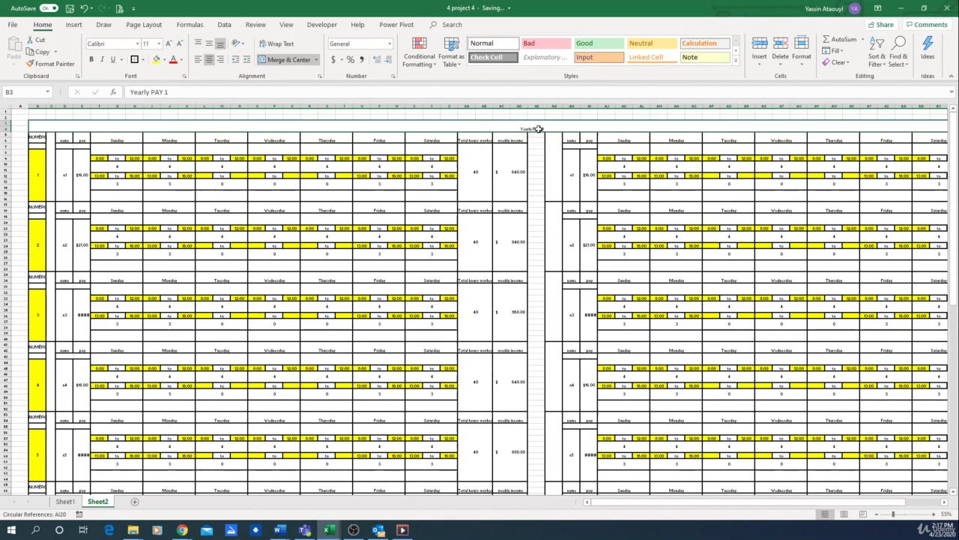
click(148, 45)
text(26)
key(Return)
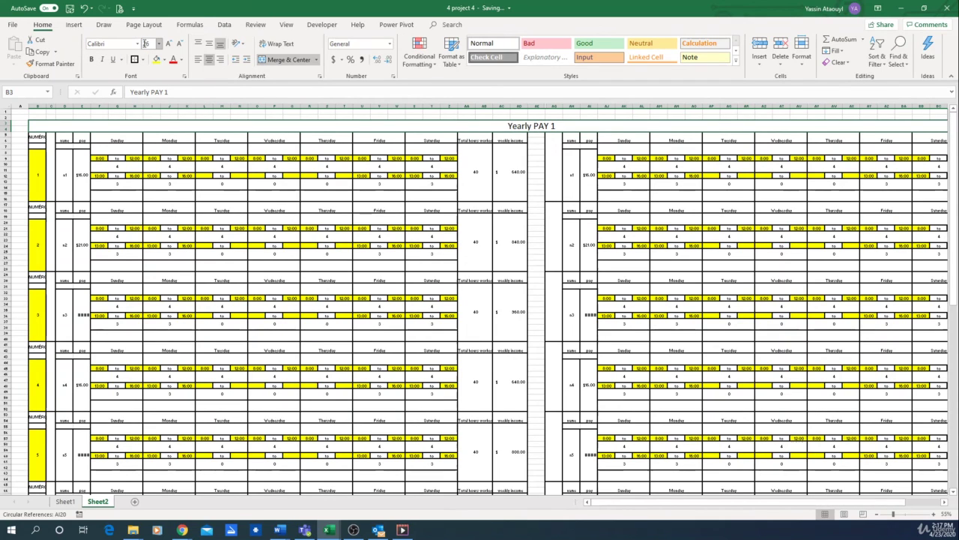
click(149, 113)
click(538, 207)
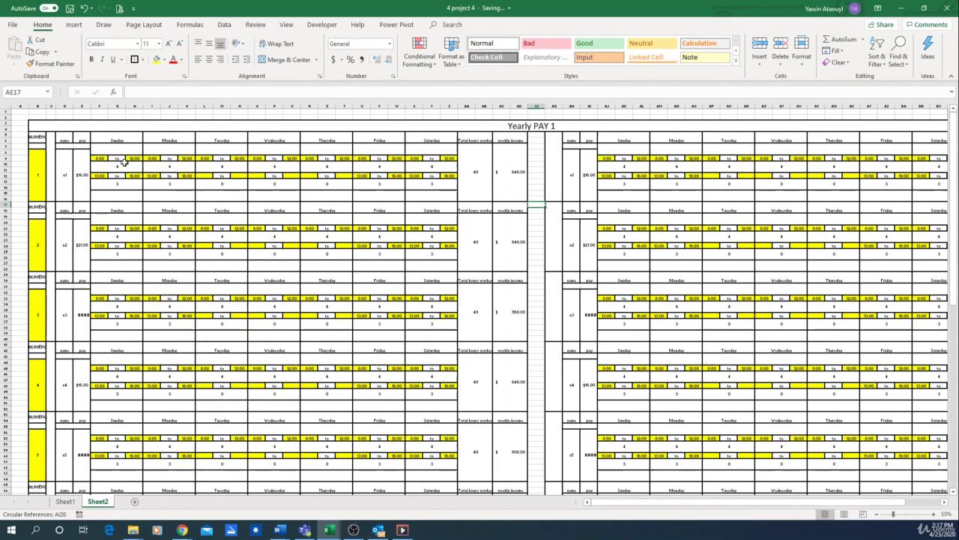
Step: Enter 11:00 as employee 1's Monday morning end time in cell K9
click(100, 158)
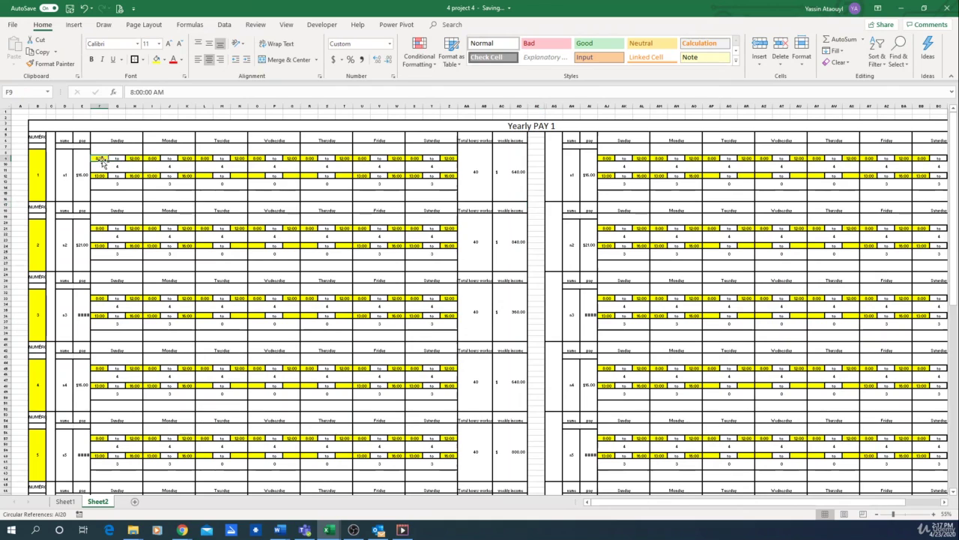
click(153, 158)
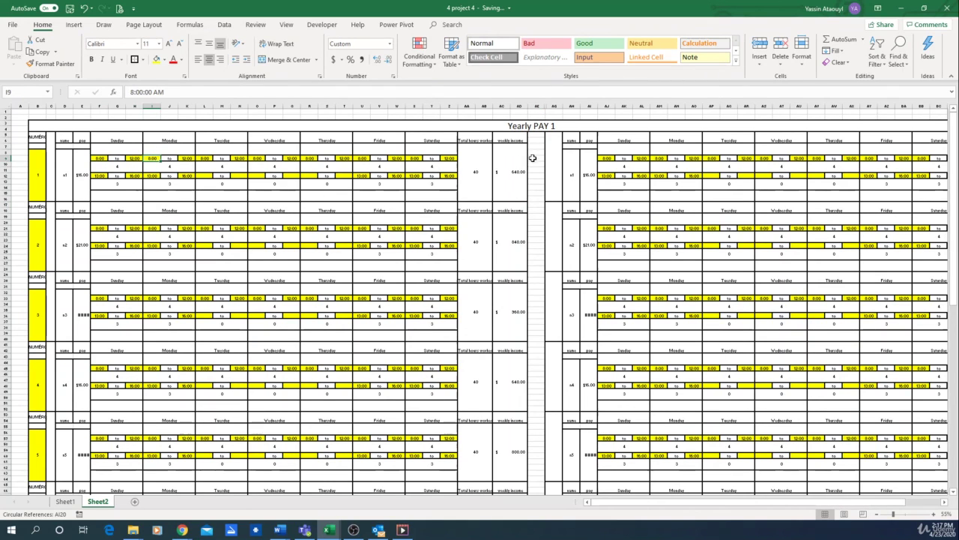
key(Right)
key(Right)
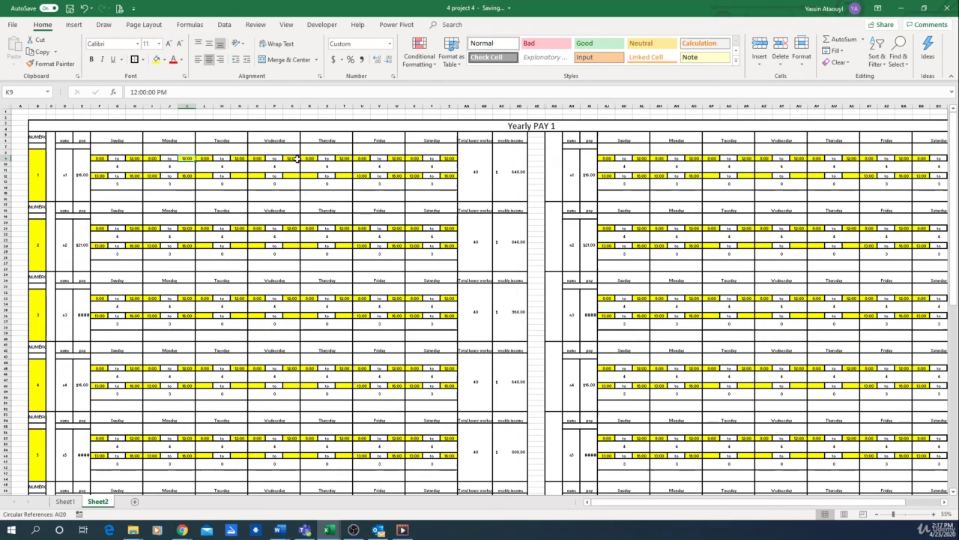
text(11)
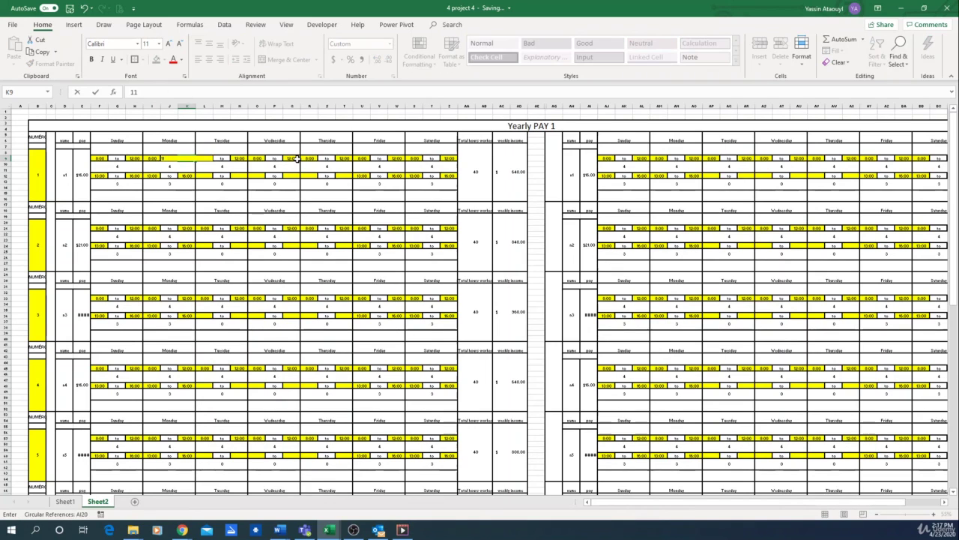
text(:00)
key(Return)
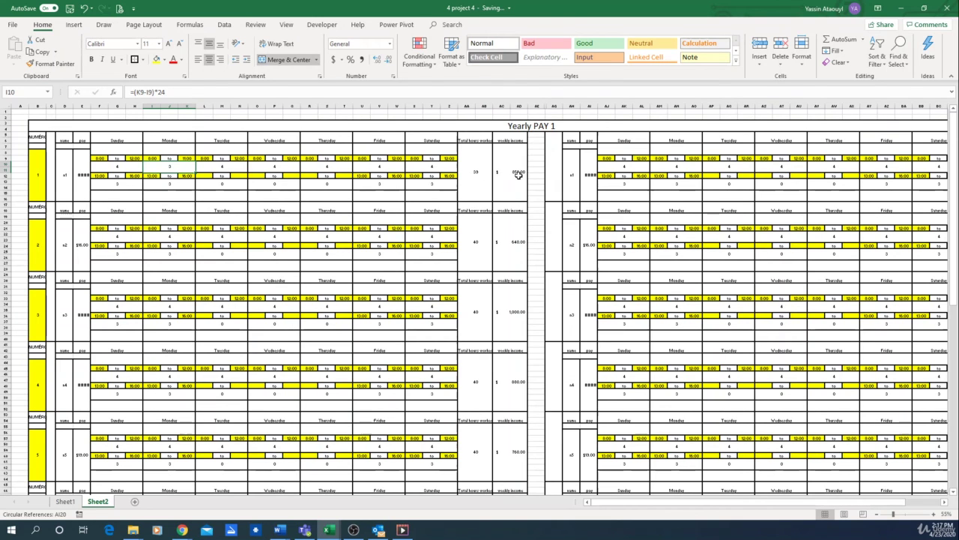
scroll(223, 154, down, 20)
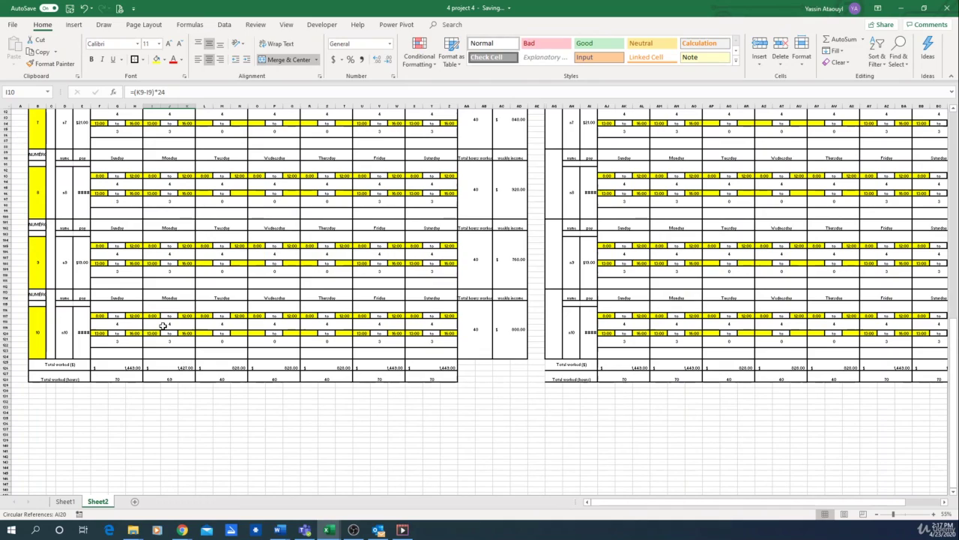
scroll(162, 325, up, 15)
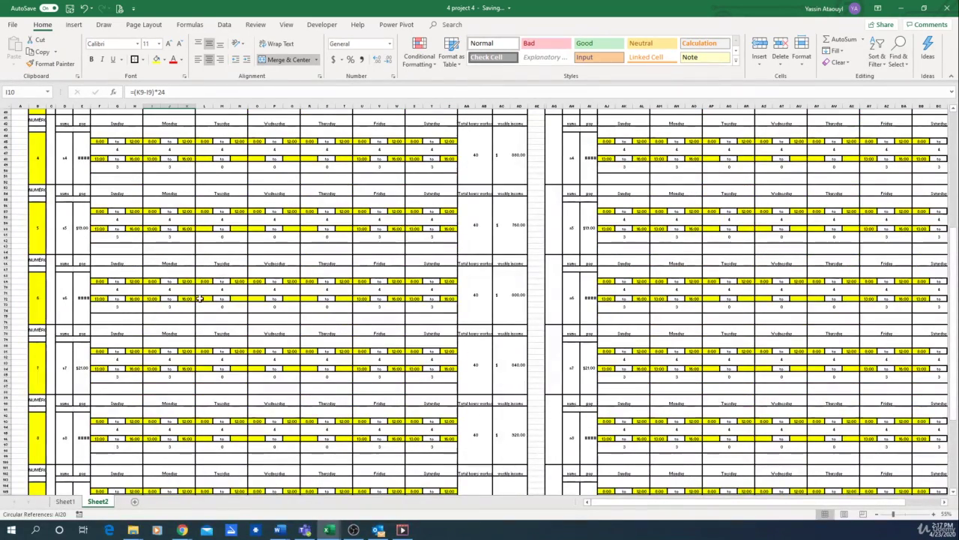
ctrl+scroll(169, 313, down, 2)
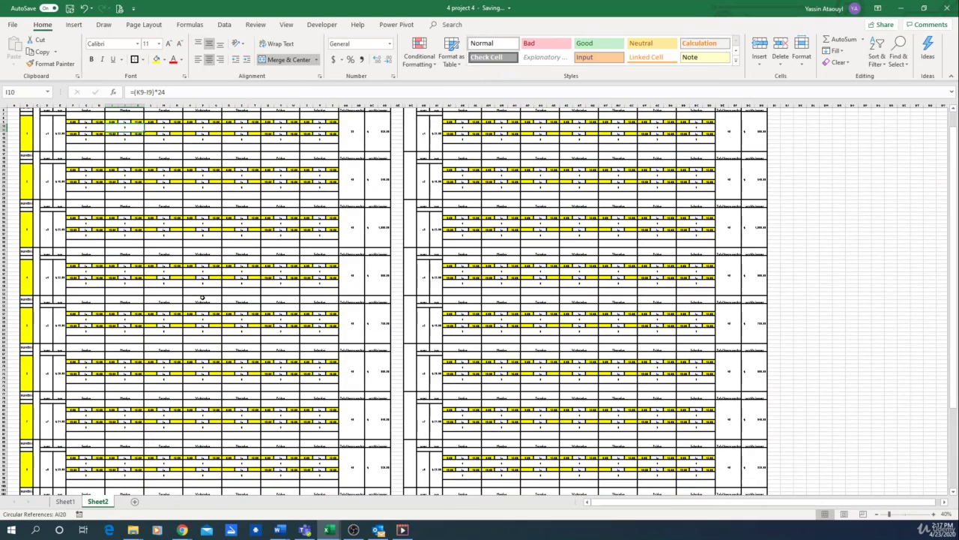
scroll(171, 299, up, 1)
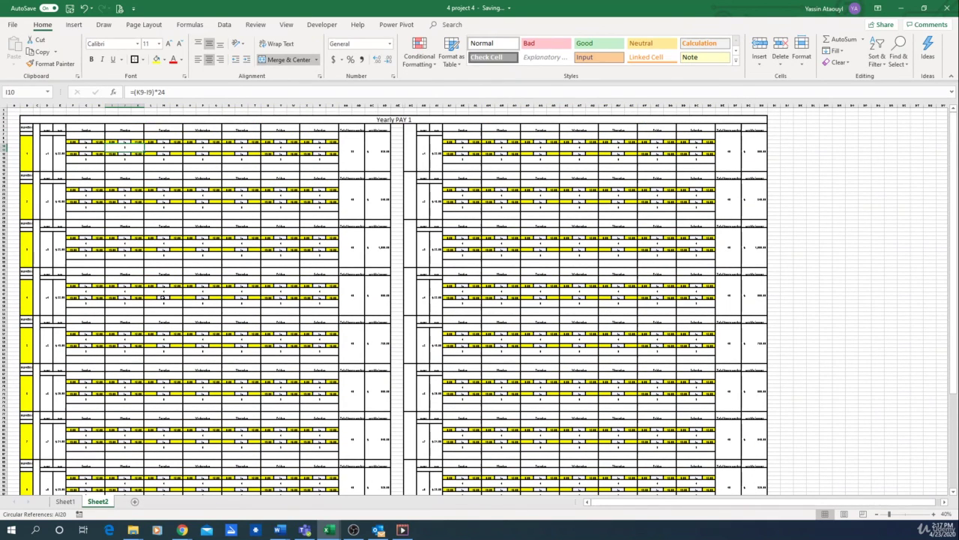
ctrl+scroll(177, 301, up, 1)
scroll(187, 302, up, 1)
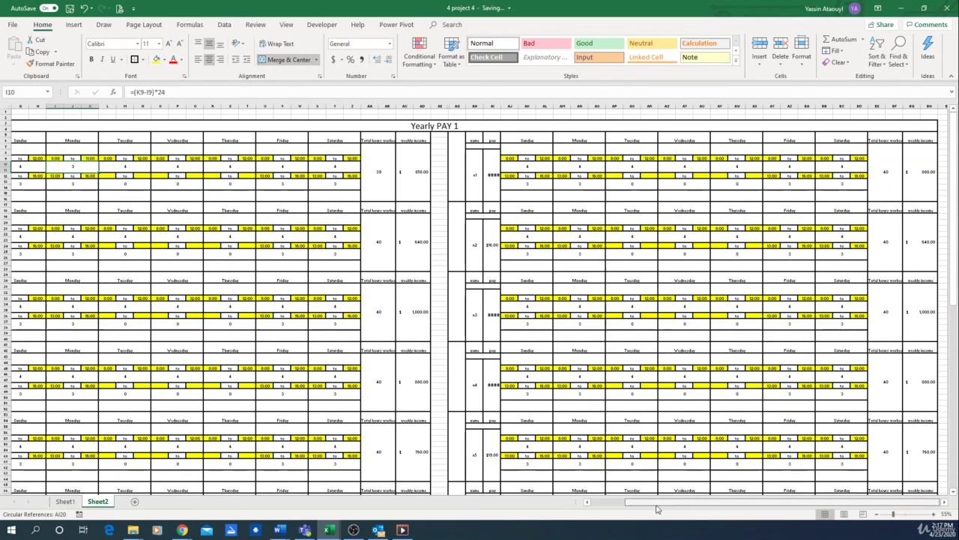
scroll(622, 502, left, 3)
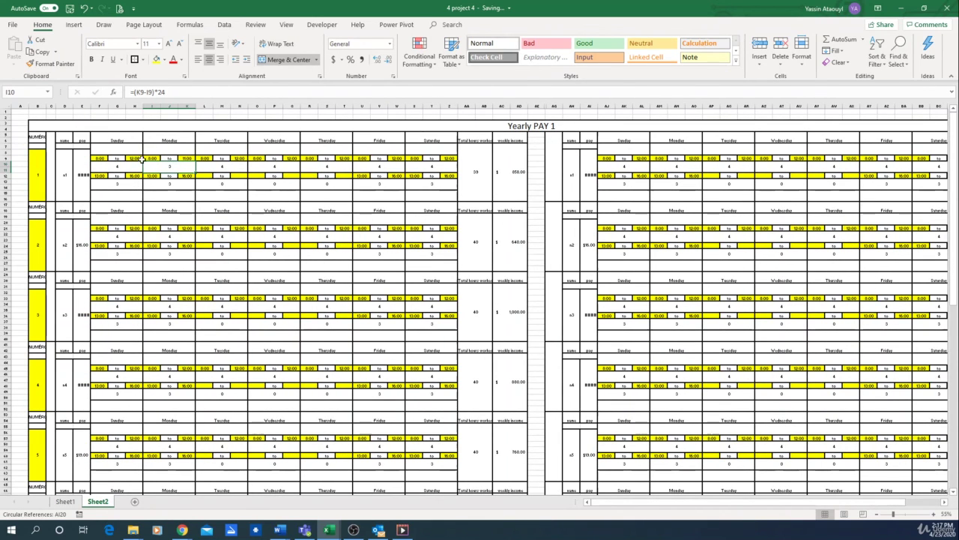